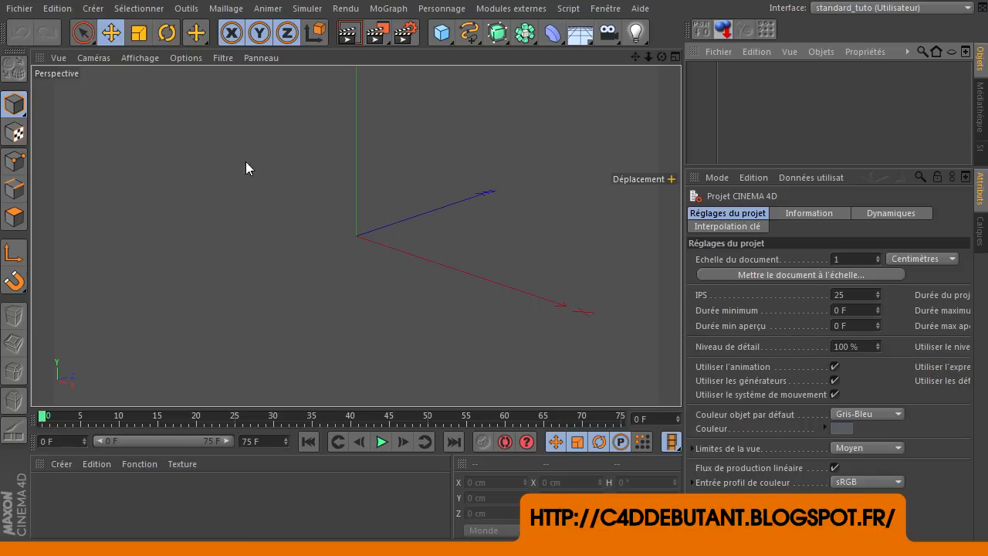
Show the grid in the perspective view and add a cube, moving it to about -123 cm on the Z axis.
left_click(223, 58)
left_click(245, 279)
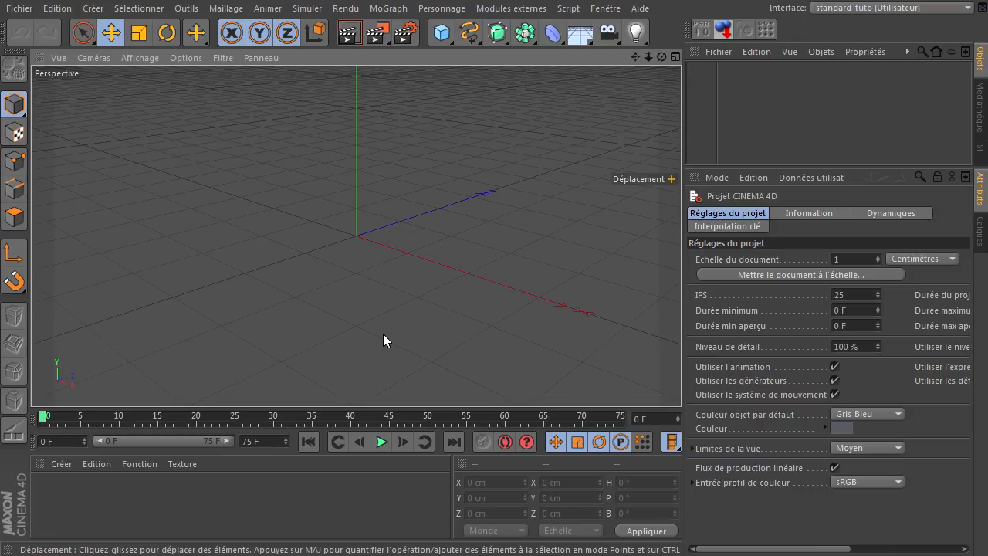
left_click(440, 32)
left_click(606, 45)
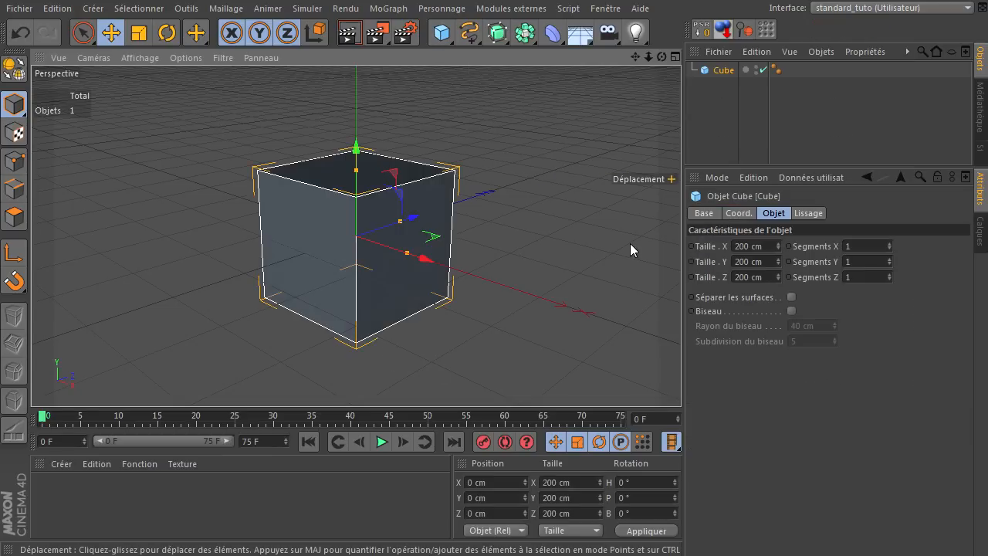
left_click_drag(419, 220, 351, 226)
Add a disc beside the cube at about X 187 cm, with 1 disc segment and 24 rotation segments.
left_click_drag(440, 33, 516, 81)
left_click_drag(410, 238, 582, 305)
double_click(802, 276)
type("1")
left_click(817, 292)
key("BackSpace")
key("BackSpace")
type("24")
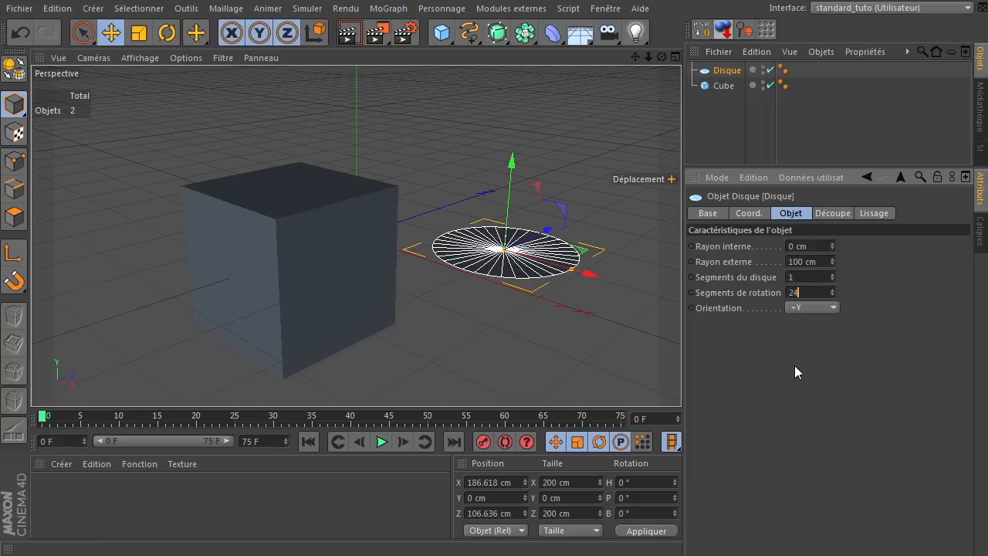
left_click(795, 394)
Reposition the disc along the Z axis to about 104 cm, clear of the cube.
left_click_drag(552, 255, 527, 262)
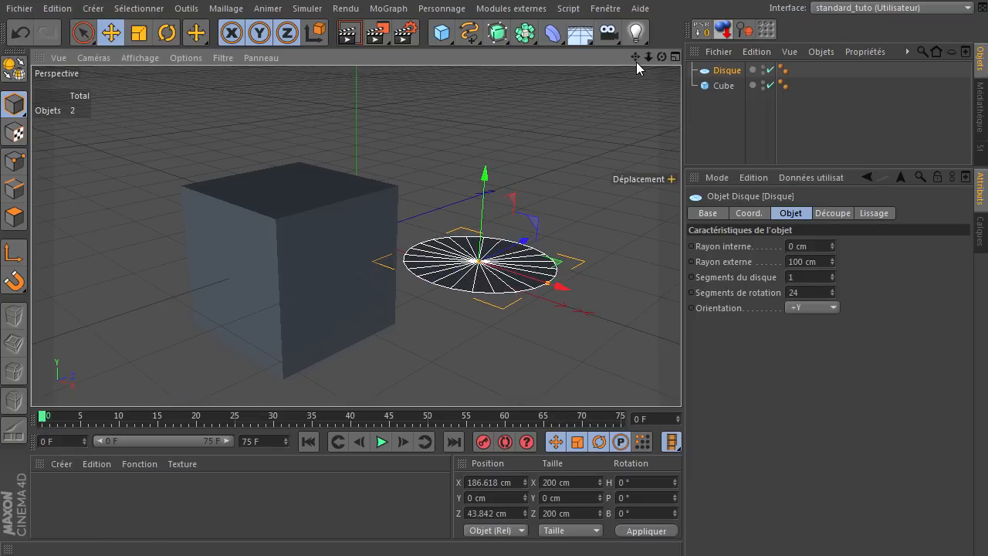
left_click_drag(635, 57, 681, 378)
left_click_drag(661, 57, 680, 378)
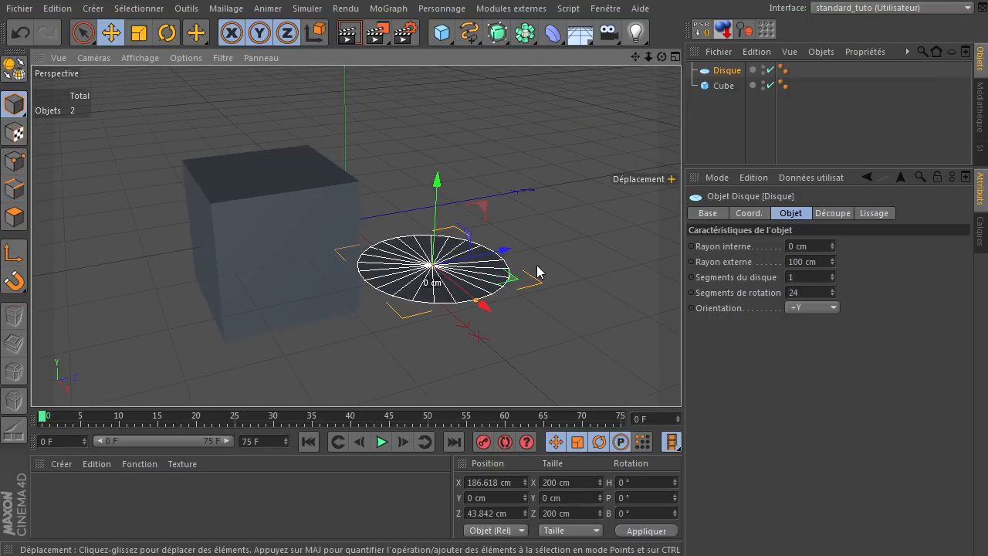
left_click_drag(488, 258, 527, 252)
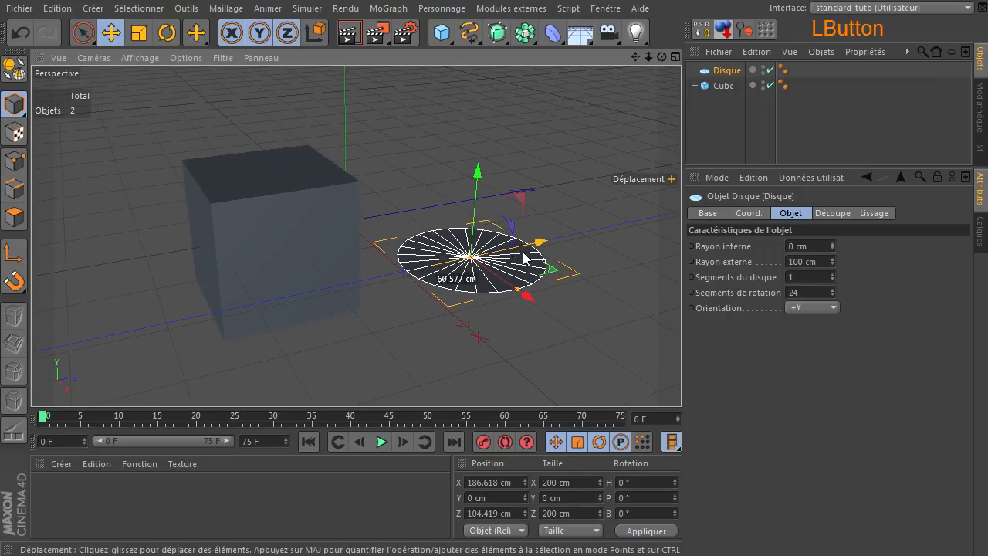
Raise the cube onto the floor so that its lowest point lies at Y 0.
left_click(722, 86)
left_click(722, 29)
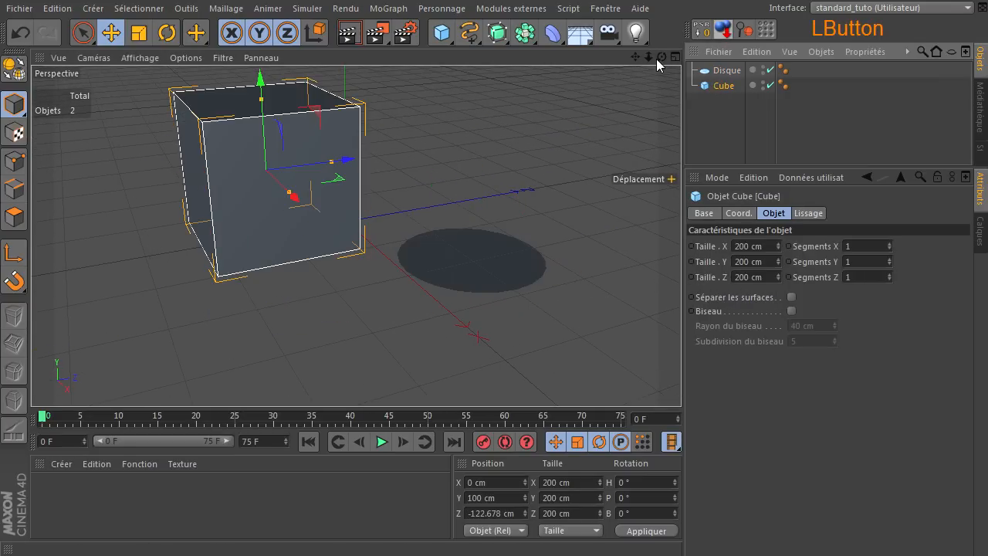
mouse_move(637, 59)
left_mouse_down()
mouse_move(678, 374)
mouse_move(637, 59)
left_mouse_up()
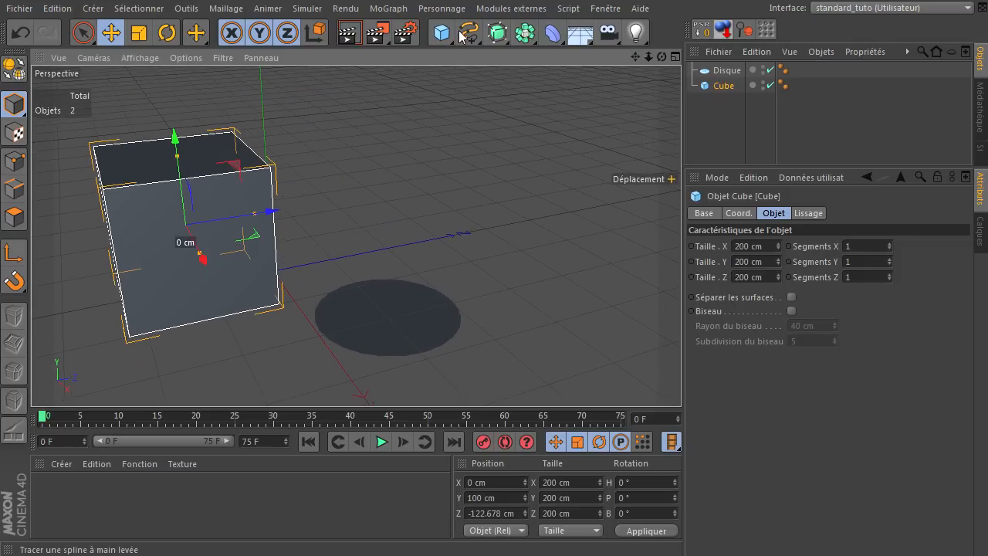
Add a sphere resting on the floor and move it to about 133 cm on the Z axis.
left_click_drag(445, 37, 818, 73)
left_click(723, 29)
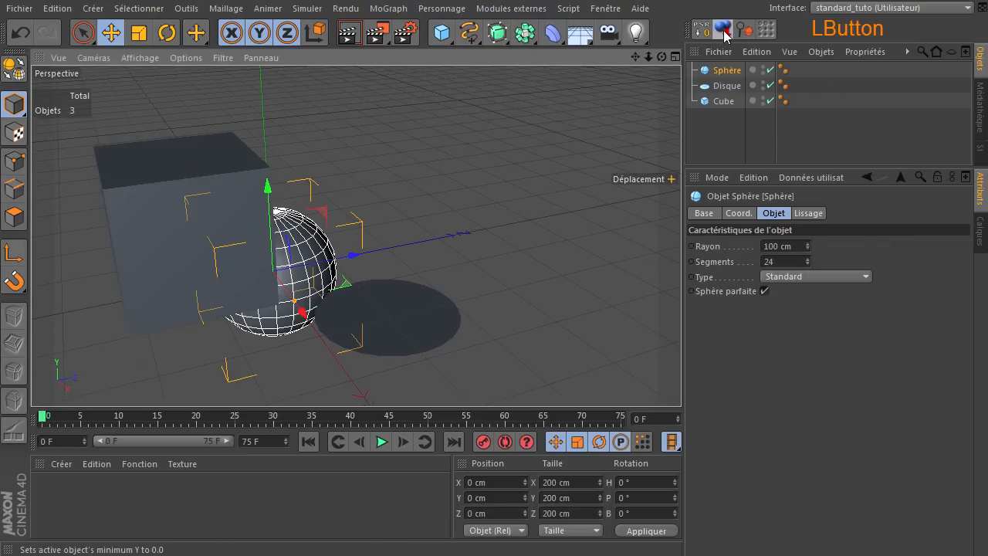
left_click_drag(357, 209, 422, 200)
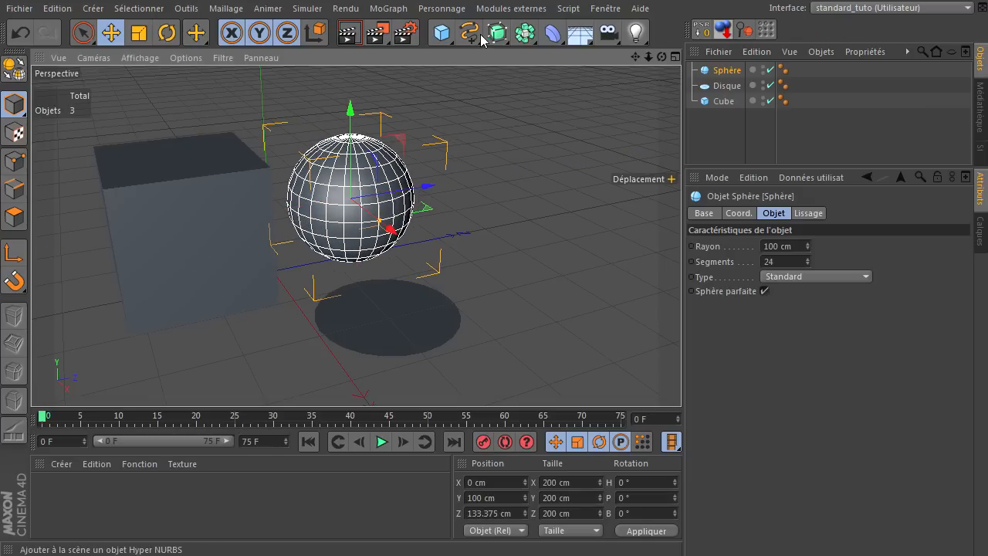
Add a torus resting on the floor and move it to about 558 cm on the Z axis.
left_click_drag(455, 40, 525, 99)
left_click(723, 29)
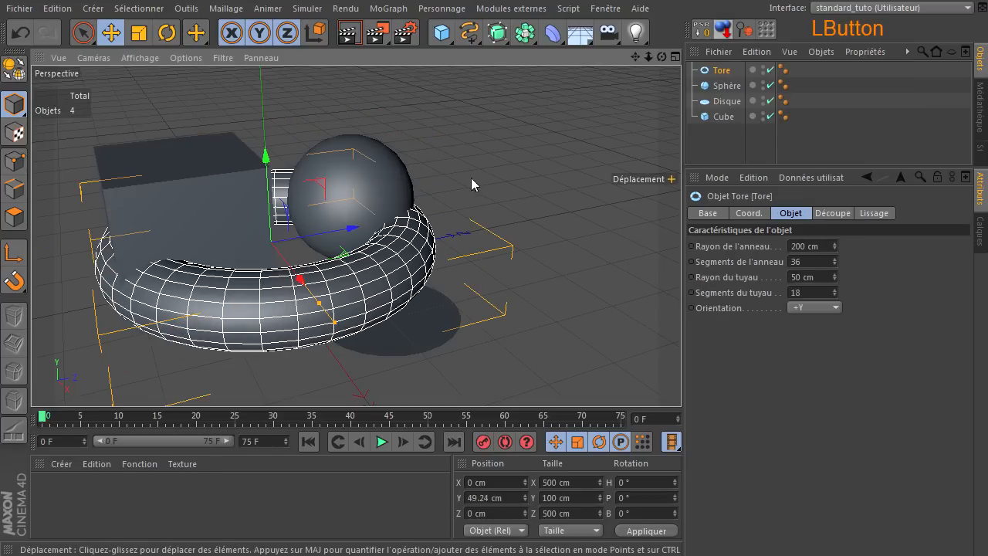
left_click_drag(353, 229, 624, 186)
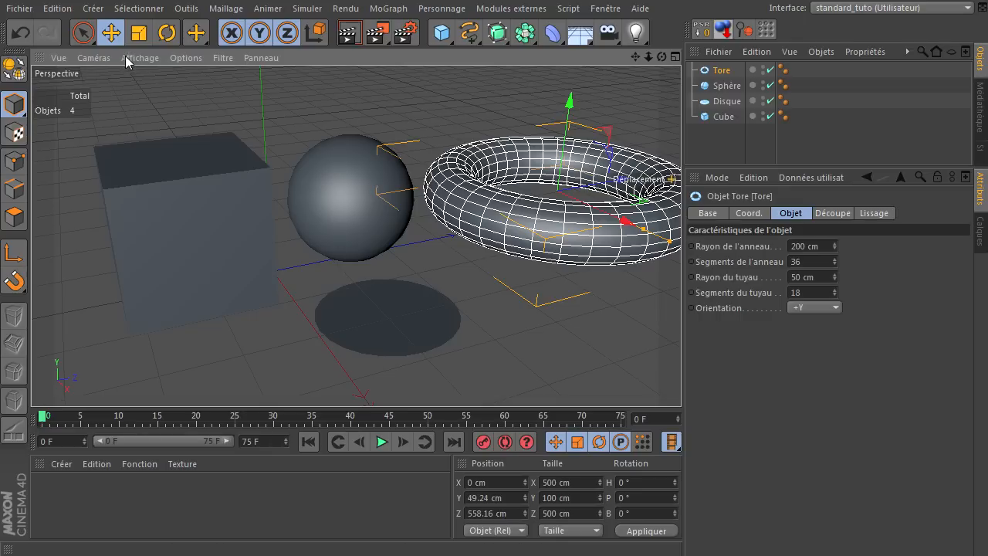
Display the objects shaded with their mesh lines and add a background object (Arrière plan) to the scene.
left_click(140, 58)
left_click(164, 97)
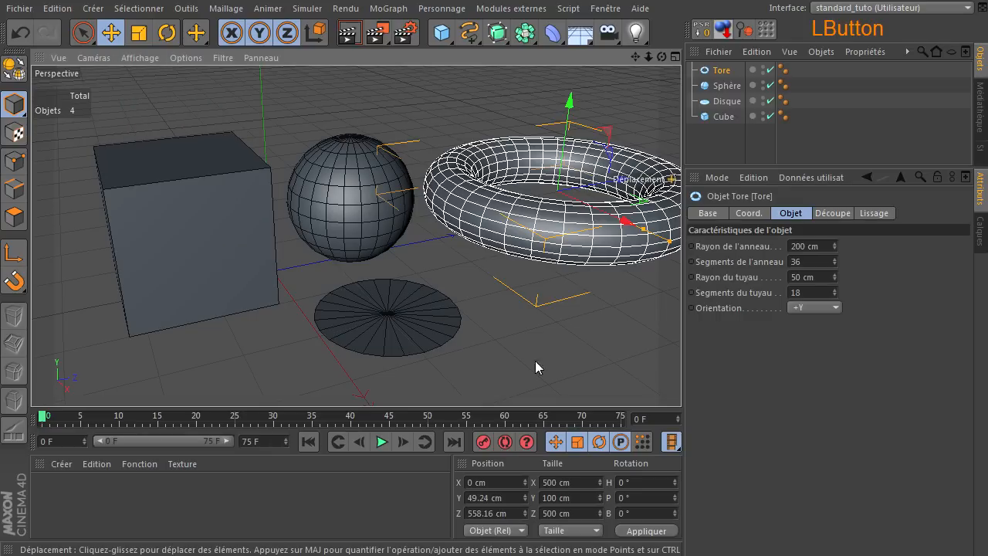
left_click_drag(580, 32, 642, 151)
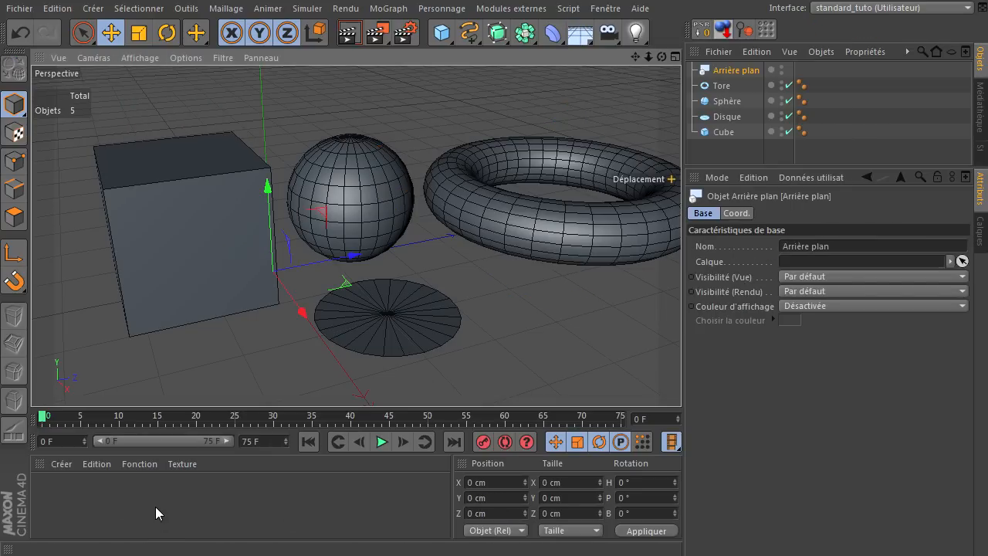
Group the torus, sphere, disc and cube under one null object and expand the group.
left_click_drag(718, 141, 747, 85)
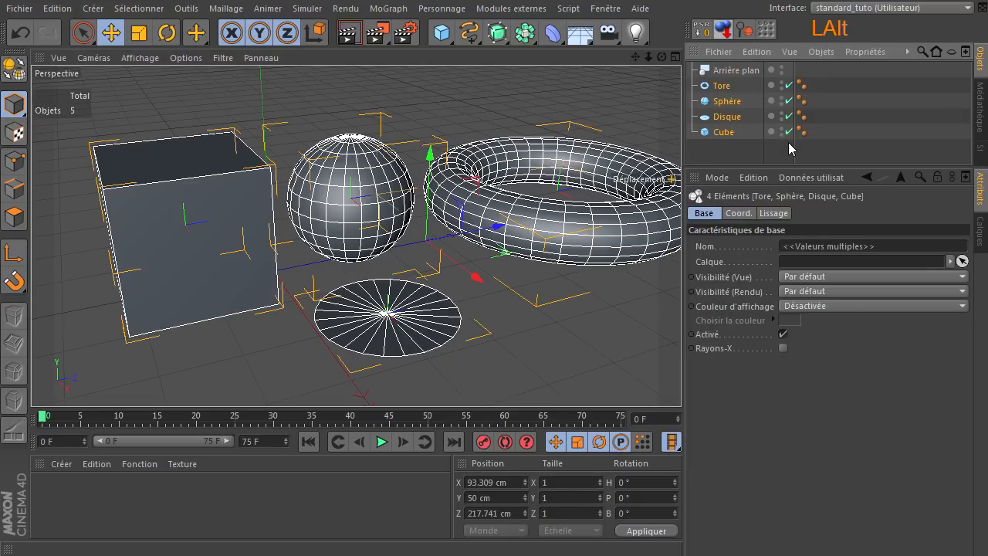
key("alt+g")
left_click(706, 90)
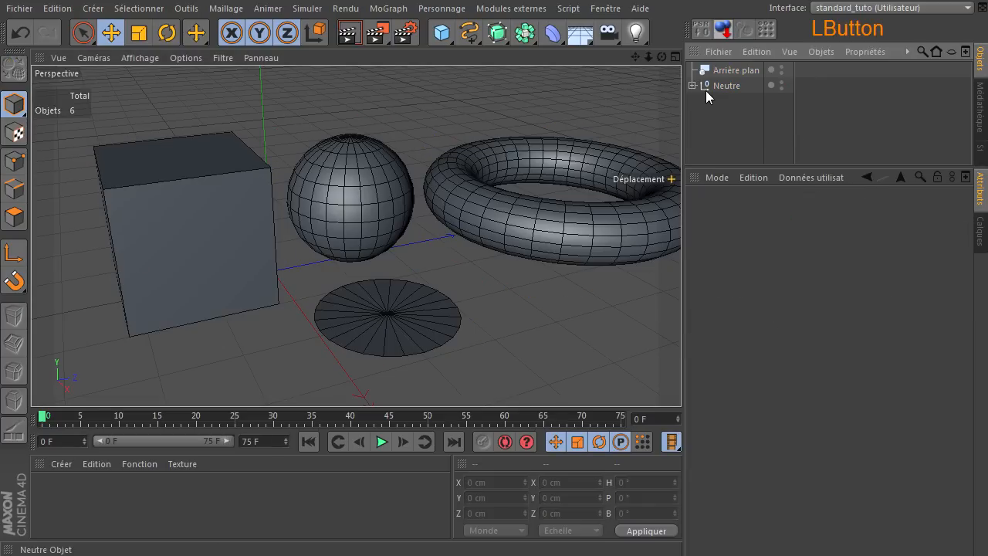
left_click(692, 85)
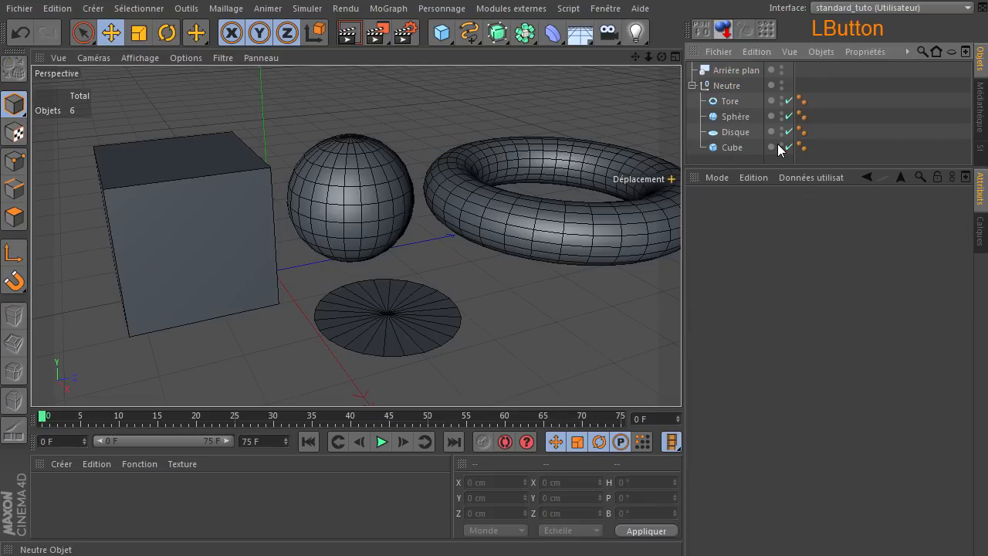
Create a new material and apply it to both the background object and the Neutre group.
double_click(165, 489)
left_click_drag(741, 70, 732, 87)
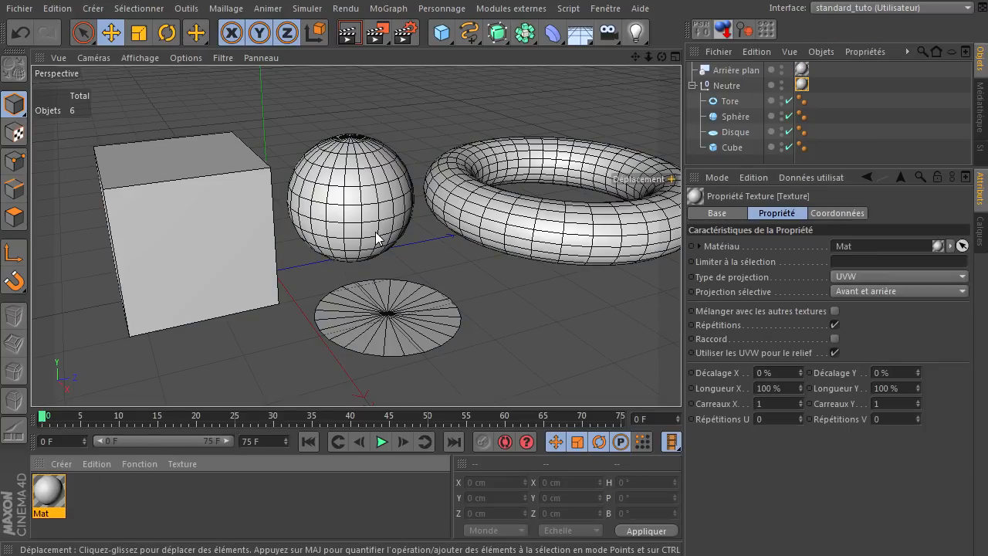
Turn off the specularity (Spécularité) of the material Mat and set its colour to pure white, RGB 255, 255, 255.
double_click(47, 498)
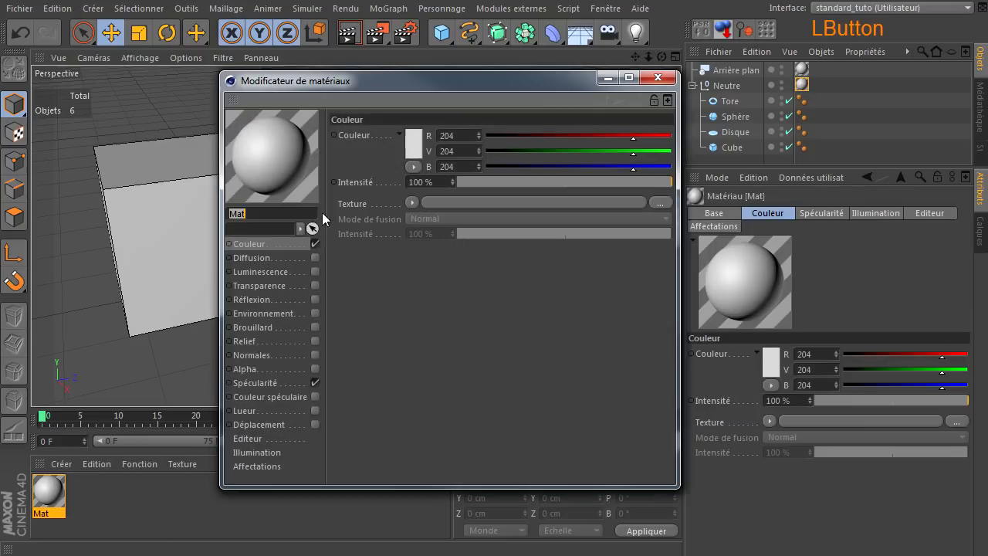
left_click(315, 382)
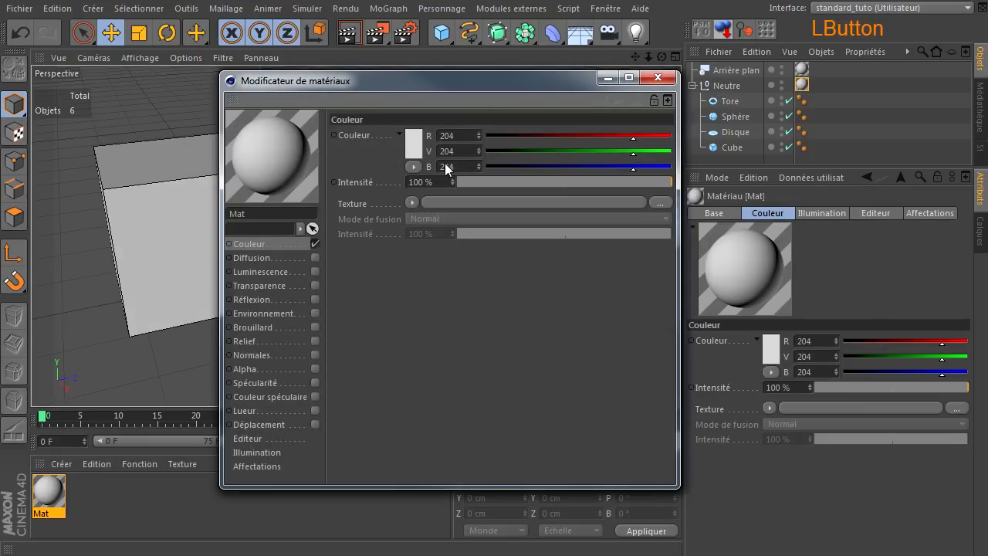
left_click(418, 133)
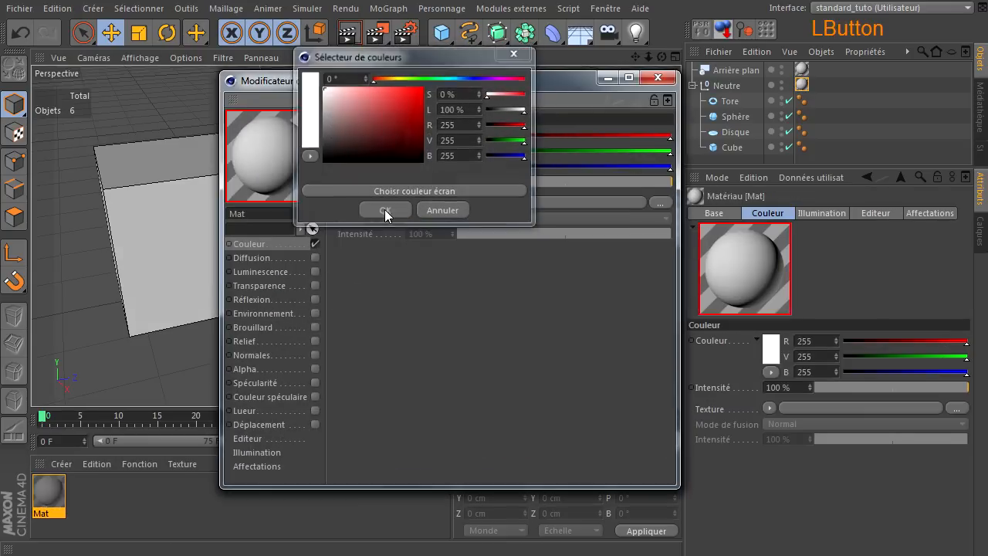
left_click(384, 210)
left_click(657, 78)
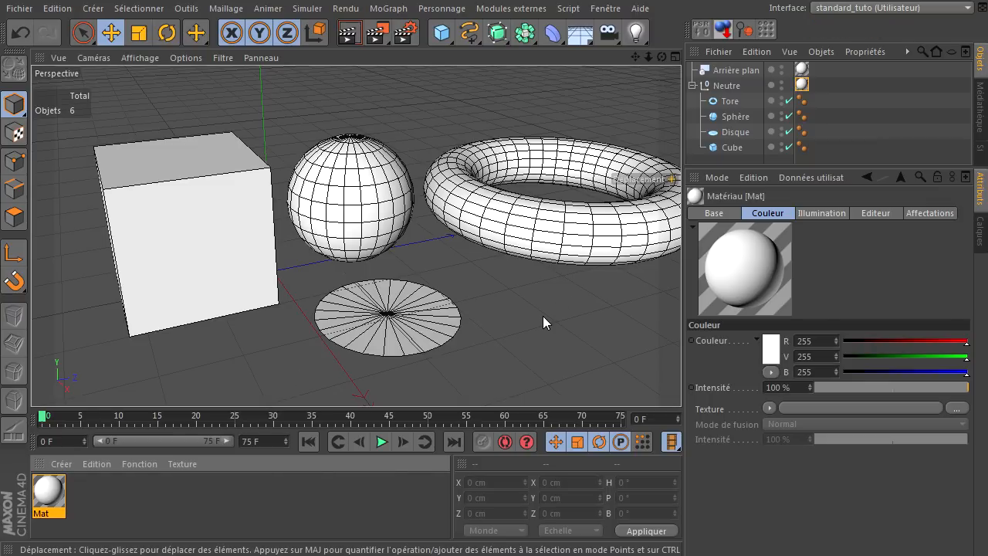
Give the Neutre group a Rendu tag with Composition avec le fond enabled, and test-render the view.
left_click(730, 86)
right_click(712, 86)
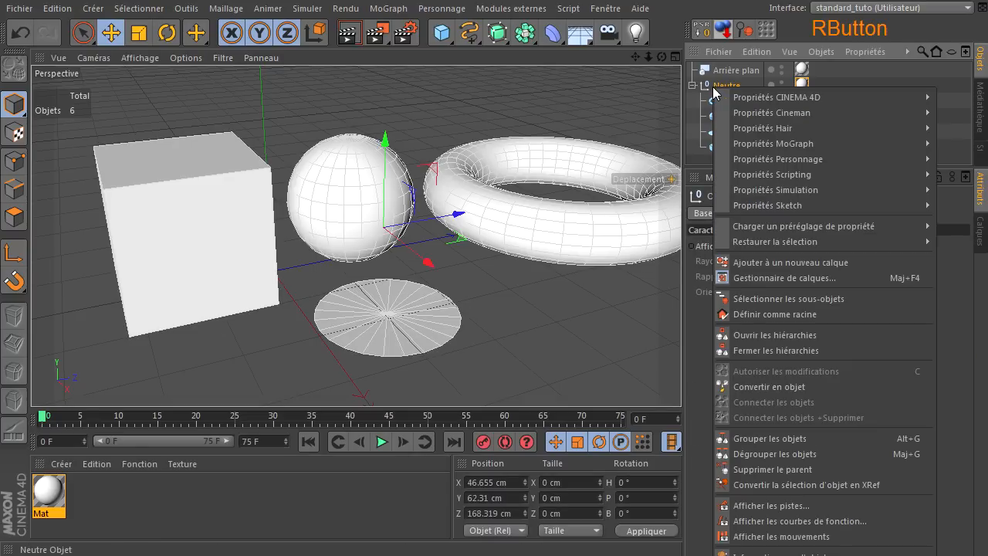
mouse_move(735, 97)
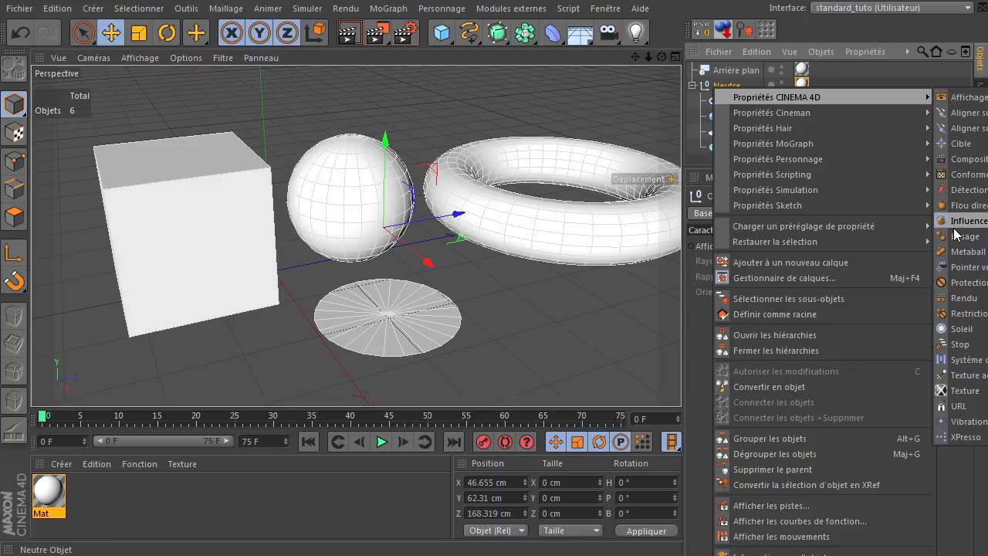
left_click(957, 298)
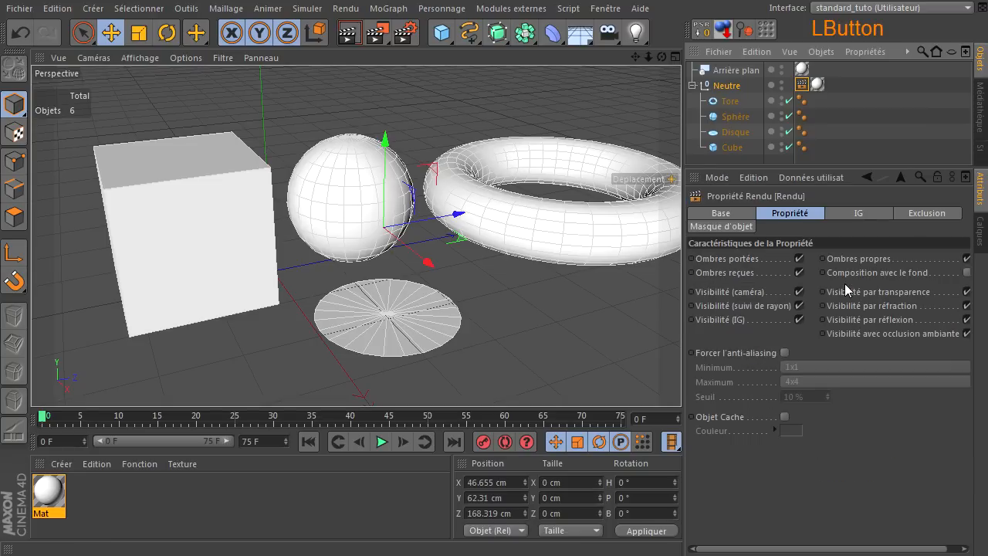
left_click(967, 273)
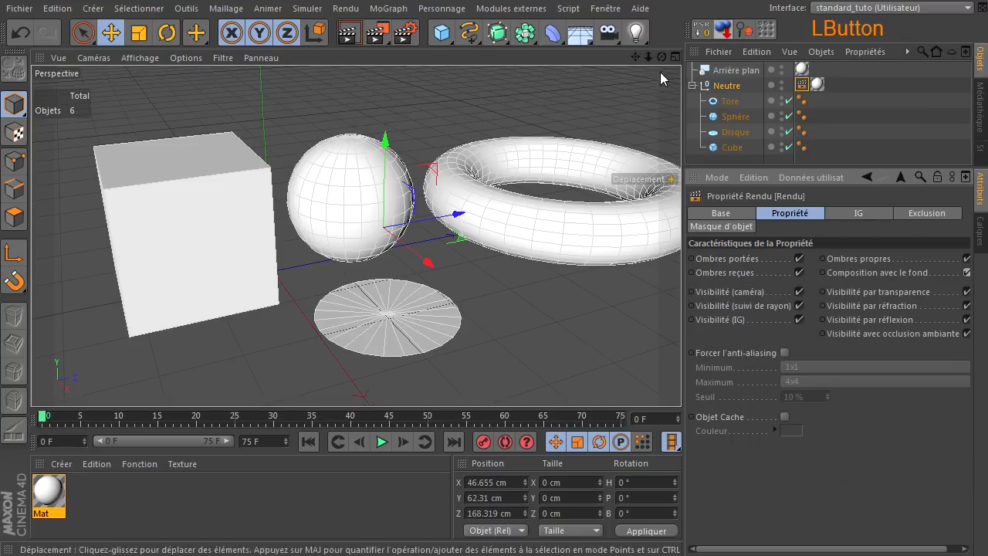
left_click(349, 32)
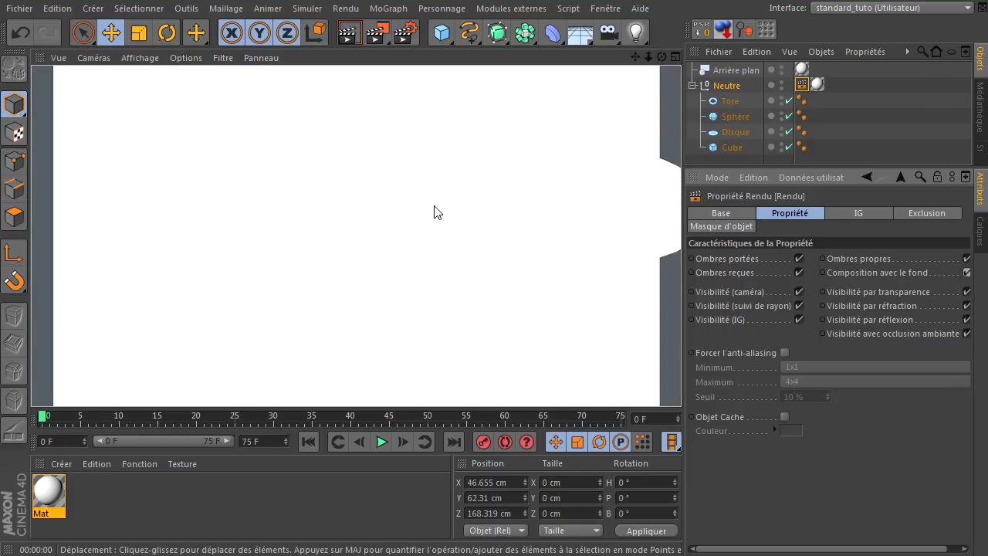
left_click(229, 501)
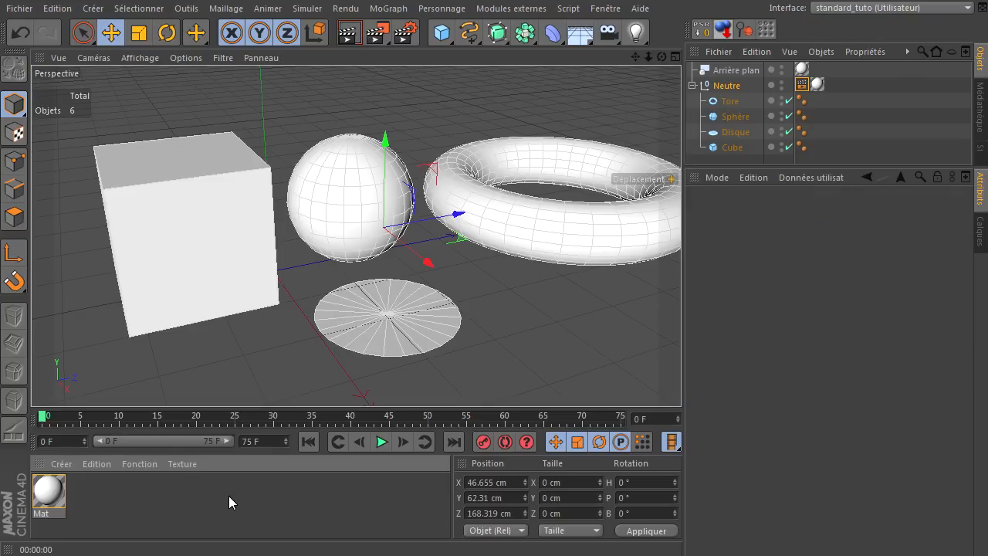
Create a new Sketch and Toon line material (Esquisse).
left_click(54, 465)
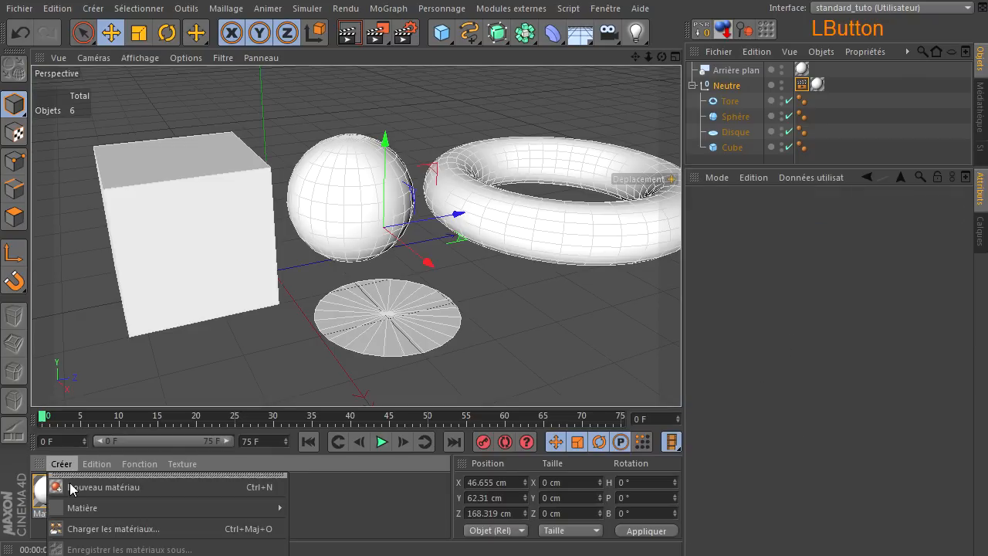
mouse_move(85, 508)
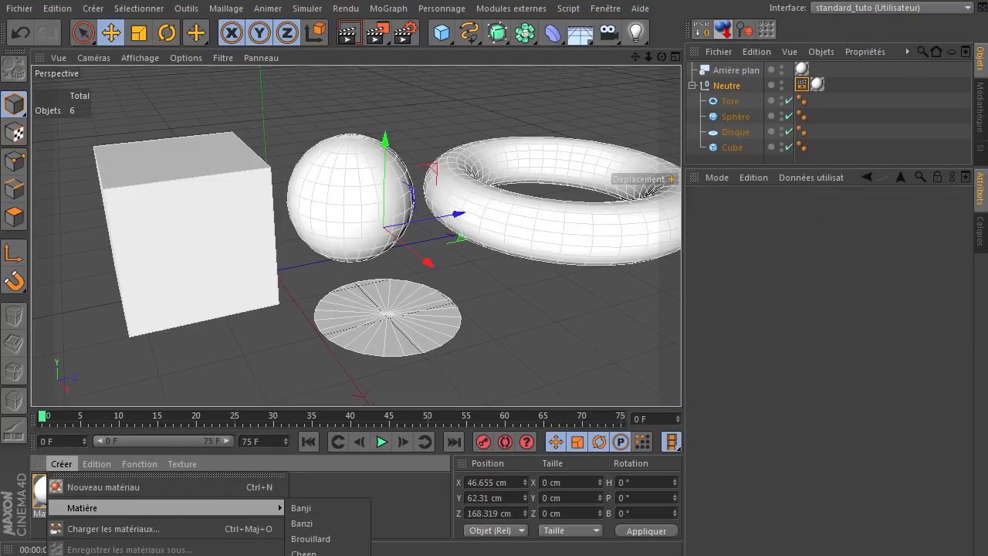
left_click(313, 555)
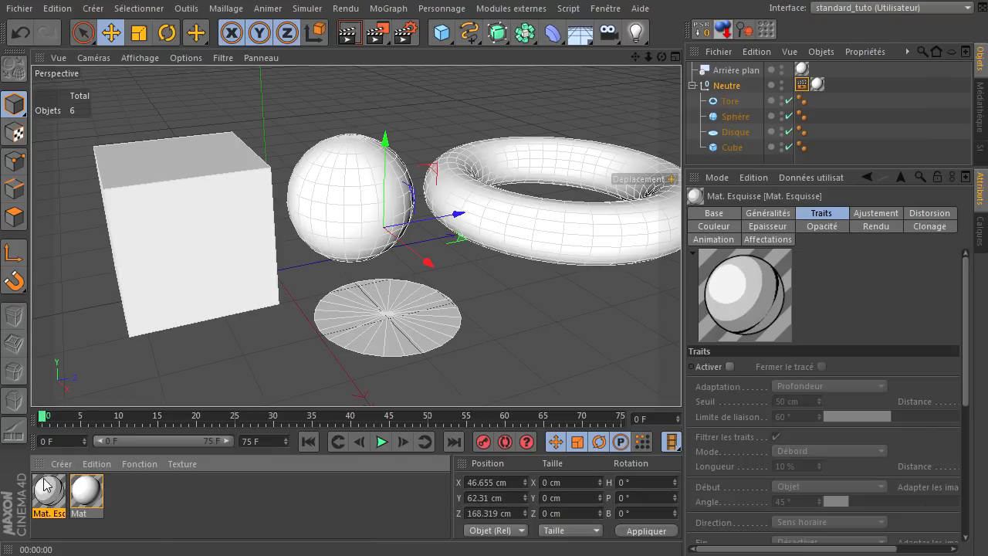
In the Sketch and Toon render settings, disable the line types Plis, Faux plis and Bordure and clear the default visible-lines material.
left_click(403, 37)
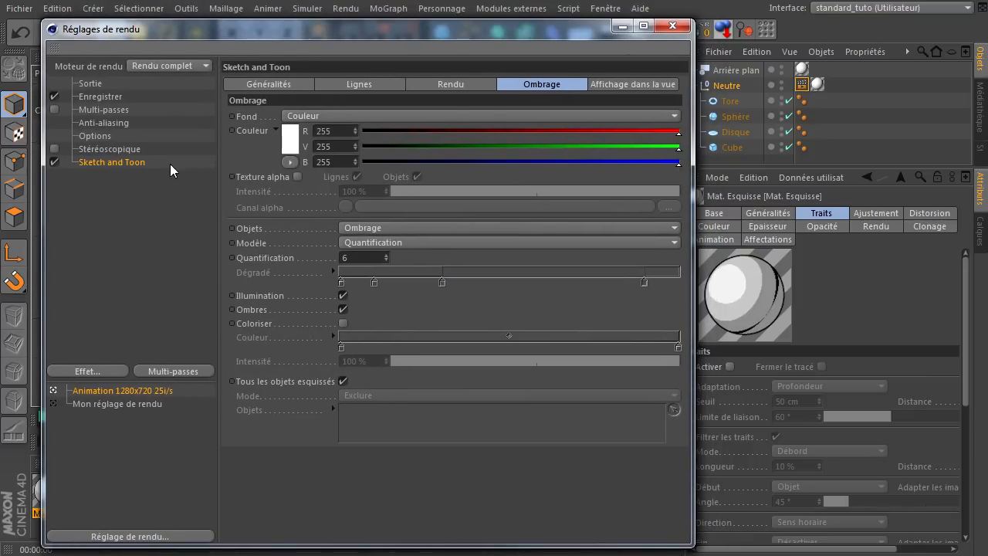
left_click(113, 162)
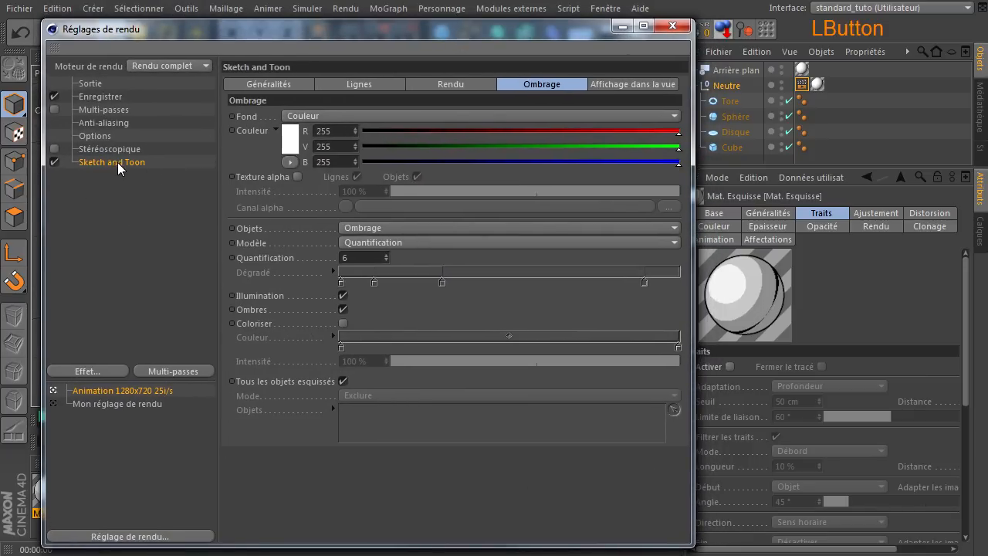
left_click(284, 85)
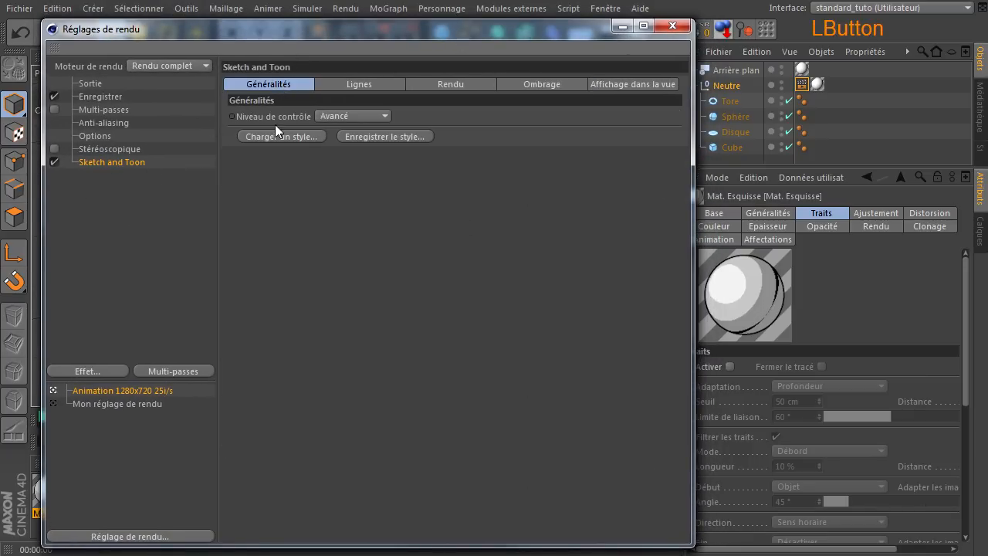
left_click(371, 85)
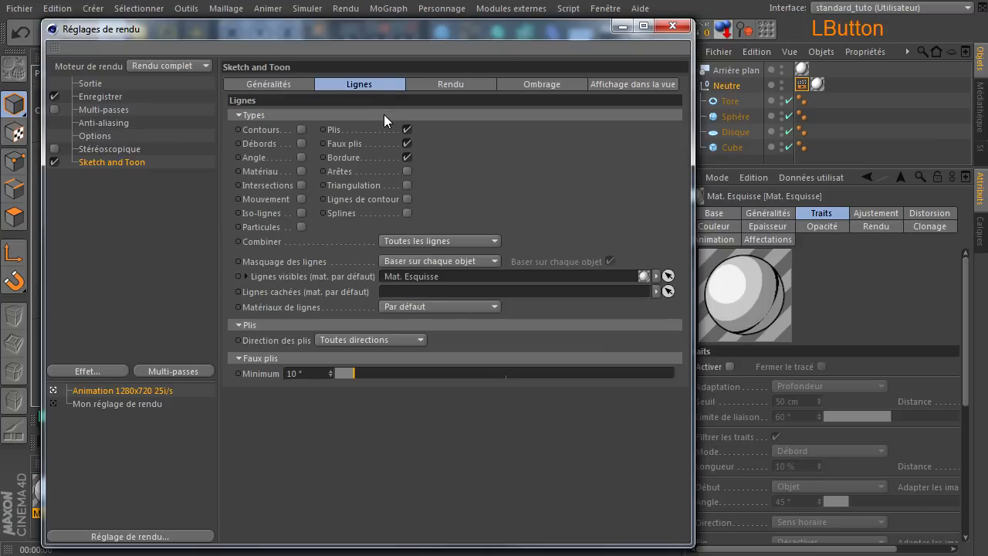
left_click(406, 129)
left_click(406, 144)
left_click(407, 157)
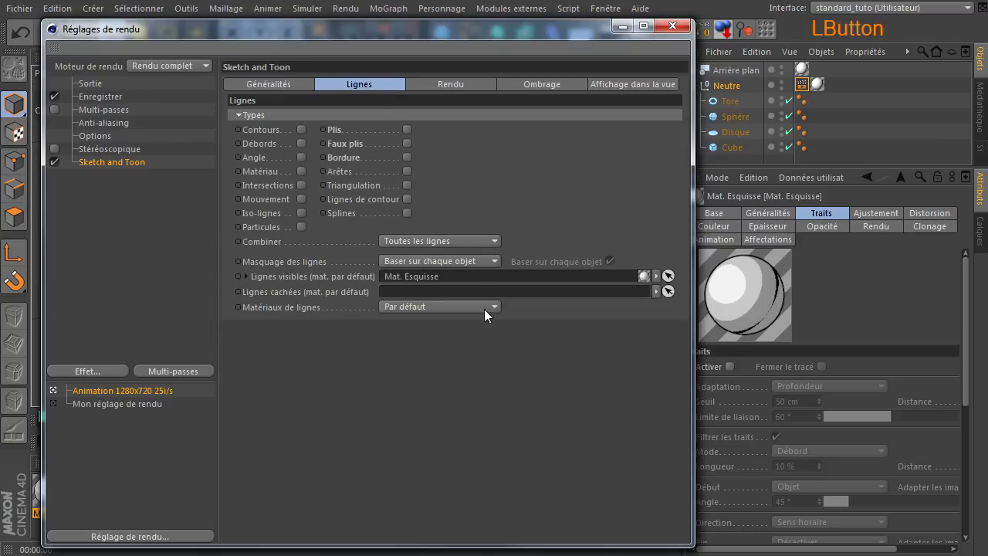
left_click(656, 276)
left_click(659, 292)
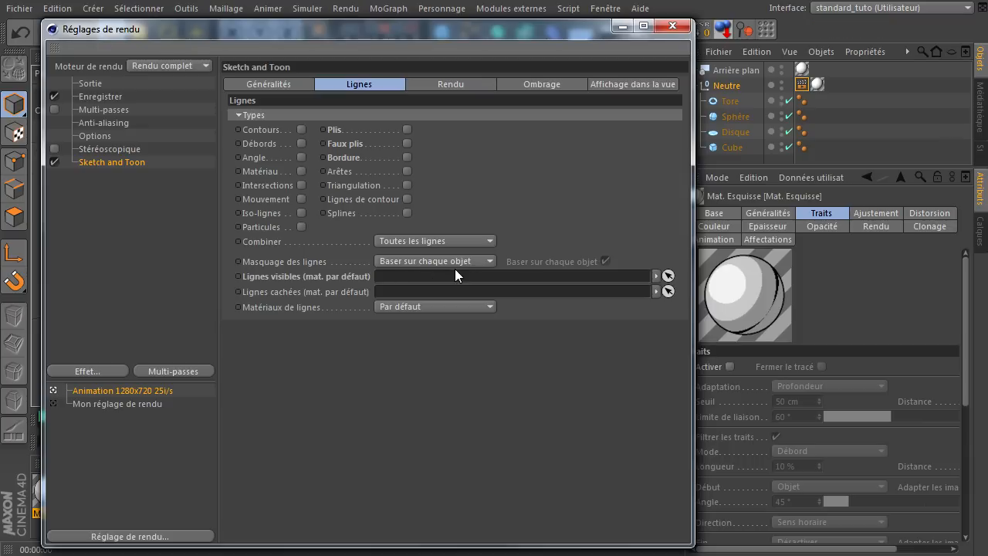
Set the Sketch and Toon line anti-aliasing to Normal and enable Indépendance de la résolution with the base resolution set to Personnaliser.
left_click(444, 88)
left_click(417, 115)
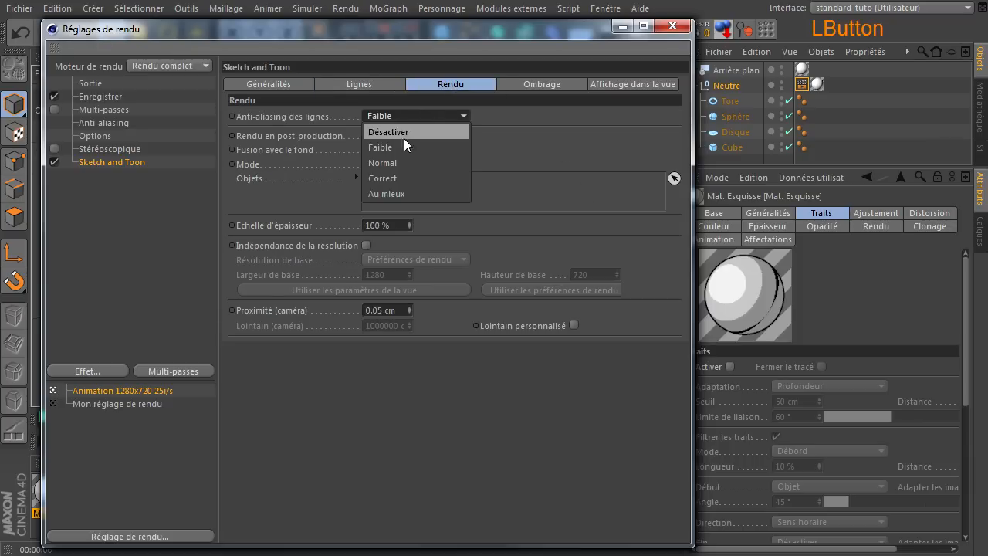
left_click(391, 162)
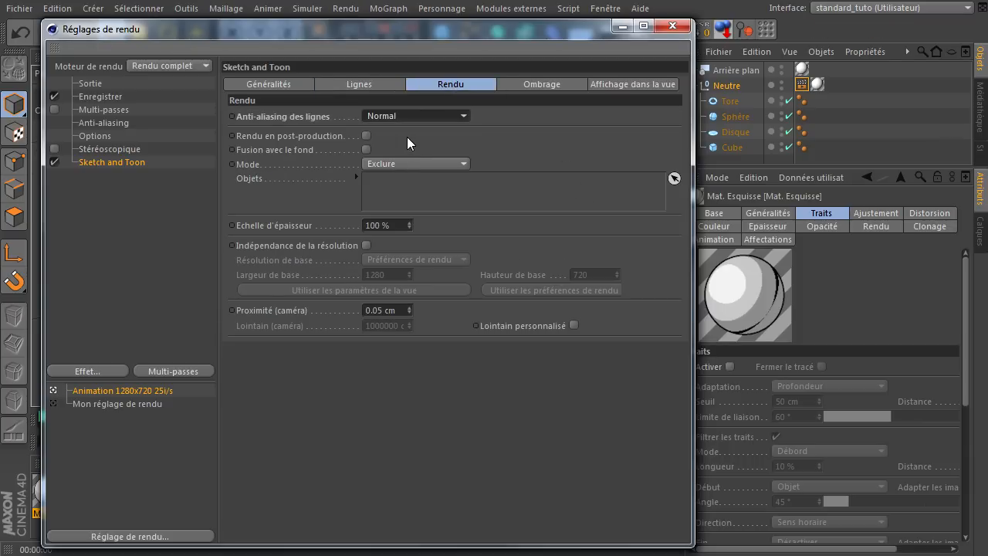
left_click(366, 245)
left_click(429, 261)
left_click(446, 286)
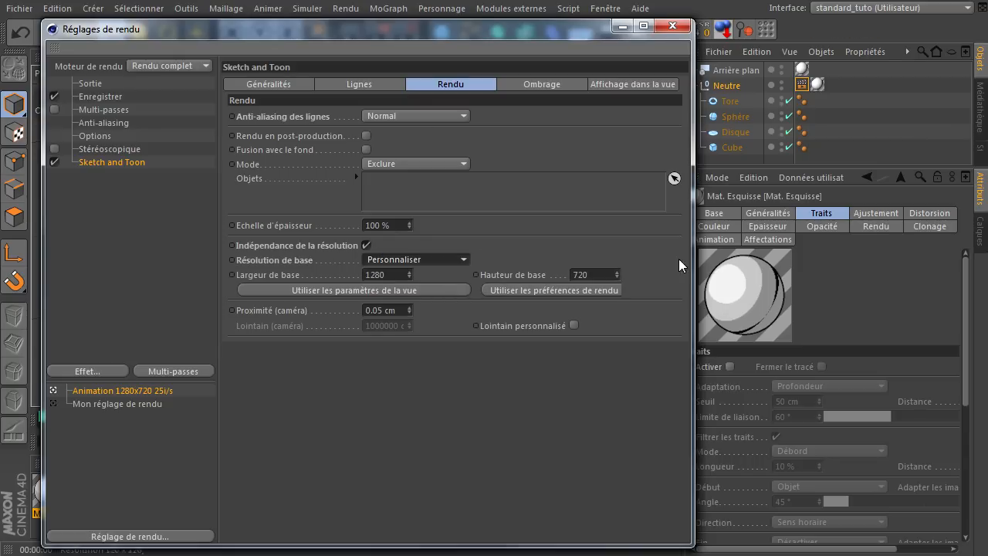
Set the Sketch and Toon shading to Désactiver for both Fond and Objets, and close the render settings.
left_click(542, 85)
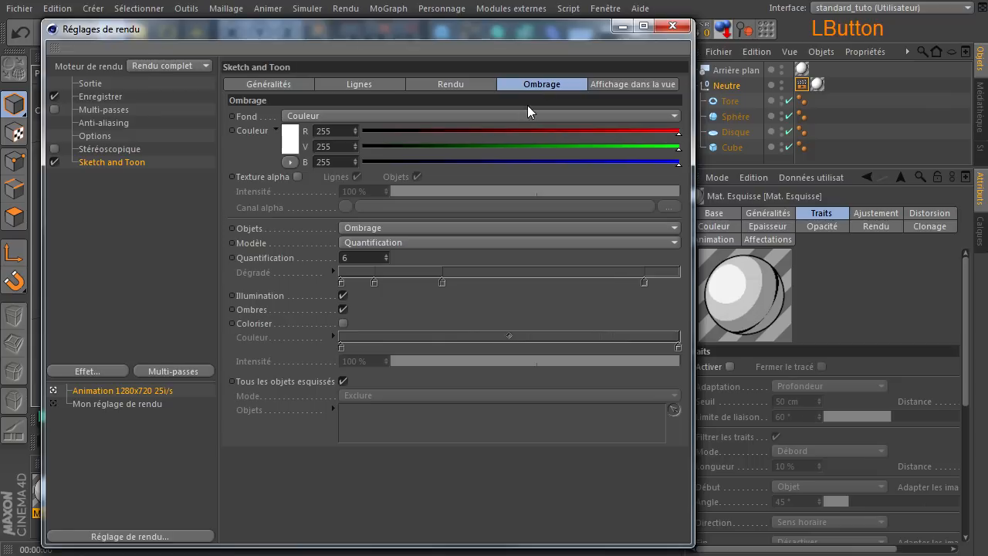
left_click(369, 115)
left_click(357, 127)
left_click(363, 139)
left_click(365, 148)
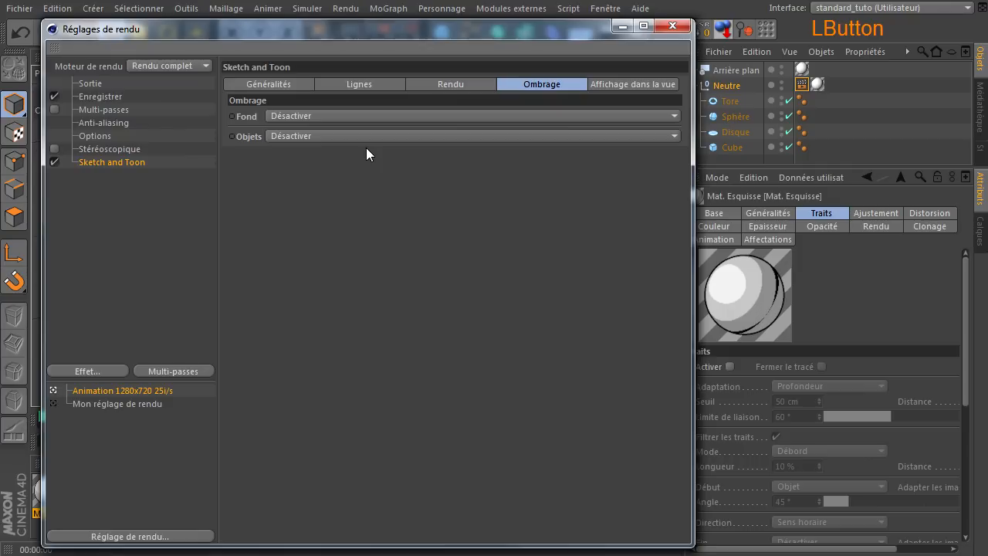
left_click(359, 85)
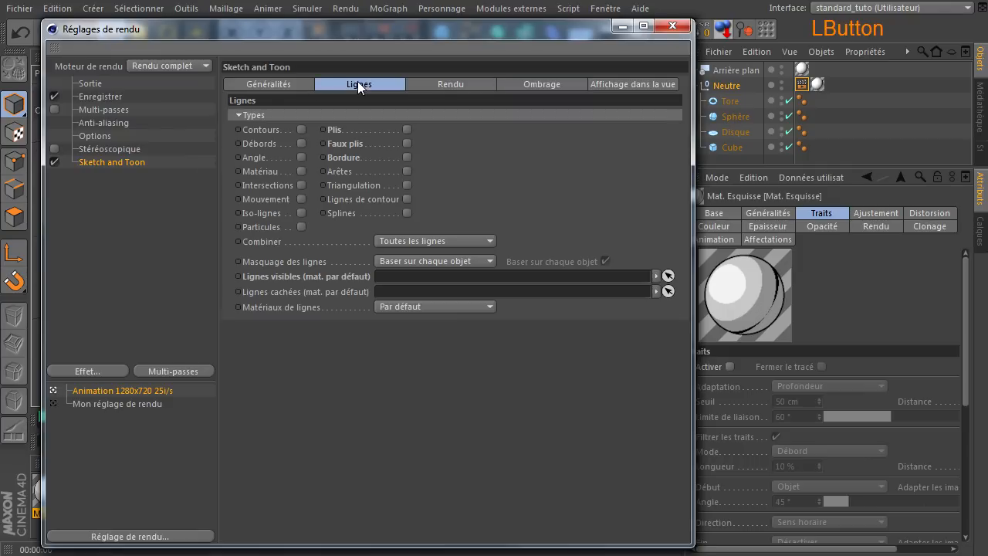
left_click(674, 28)
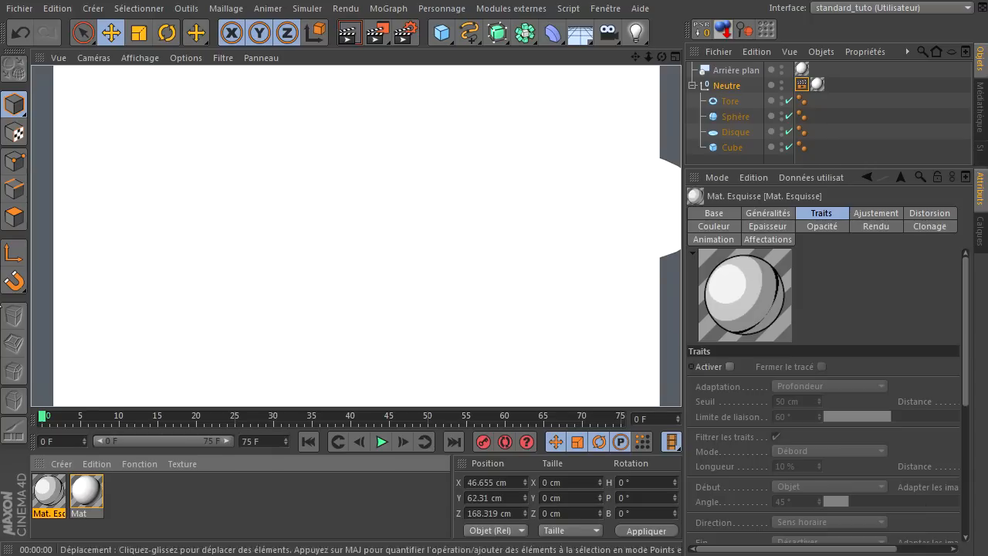
Apply Mat. Esquisse to the Neutre group, place its Style d'esquisse tag after the other tags, and test-render the view.
left_click(48, 489)
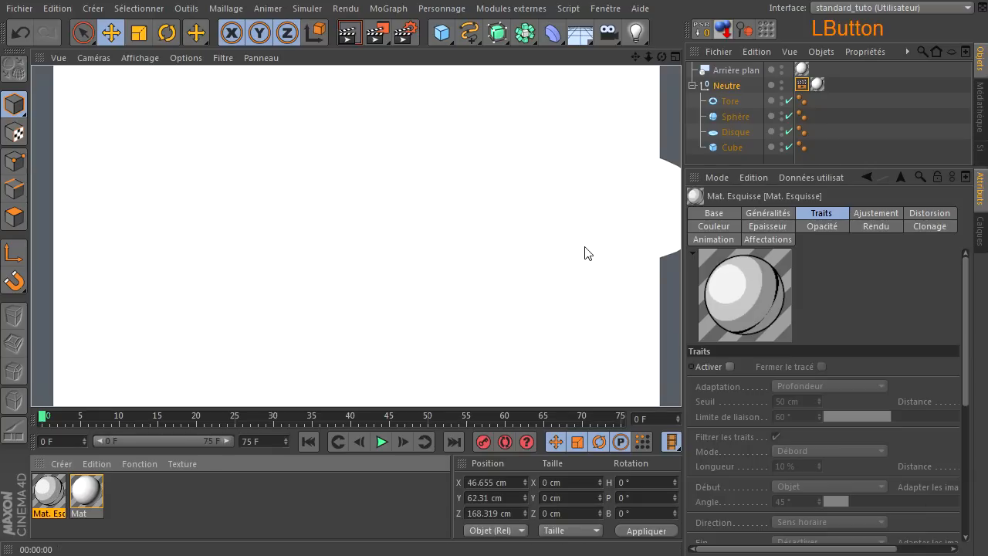
left_click(802, 85)
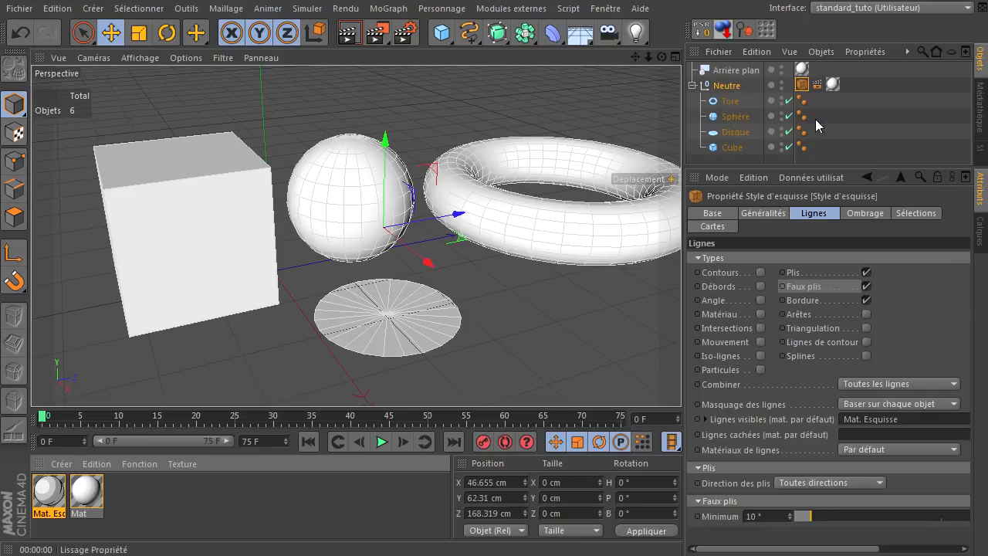
left_click_drag(803, 85, 851, 83)
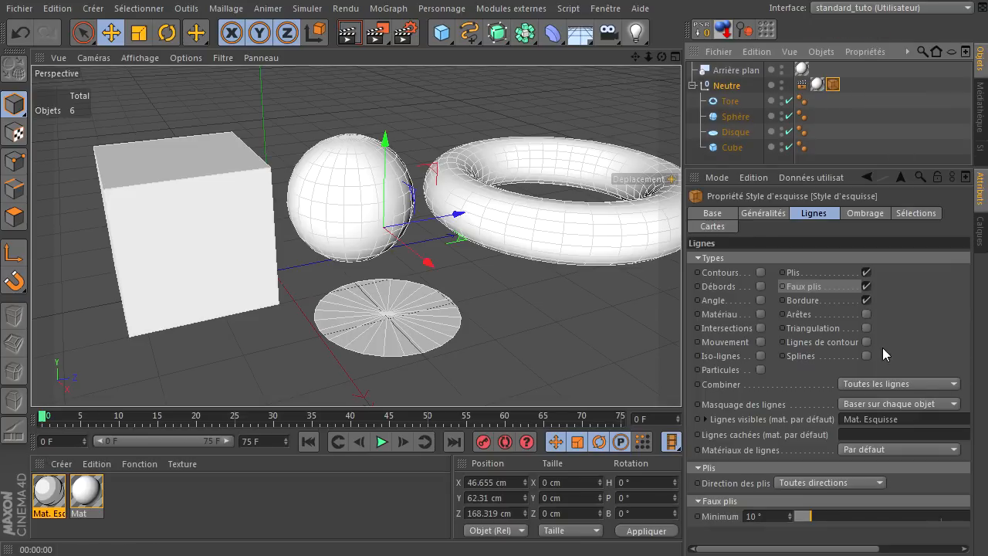
left_click(349, 32)
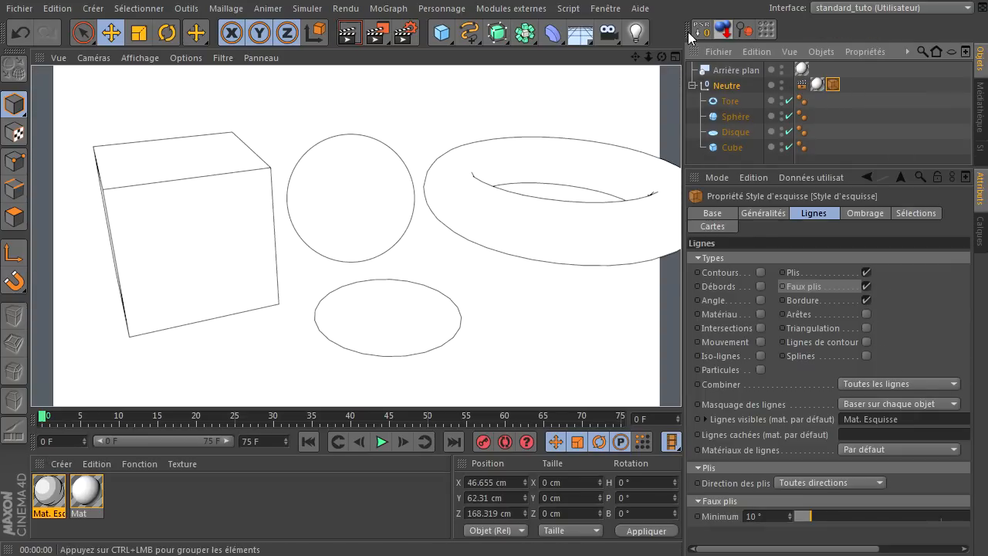
Reframe the perspective view so that the whole torus fits beside the cube and sphere, and test-render it.
mouse_move(661, 57)
left_mouse_down()
mouse_move(682, 379)
mouse_move(661, 58)
mouse_move(681, 378)
mouse_move(649, 58)
left_mouse_up()
left_click_drag(681, 378, 636, 59)
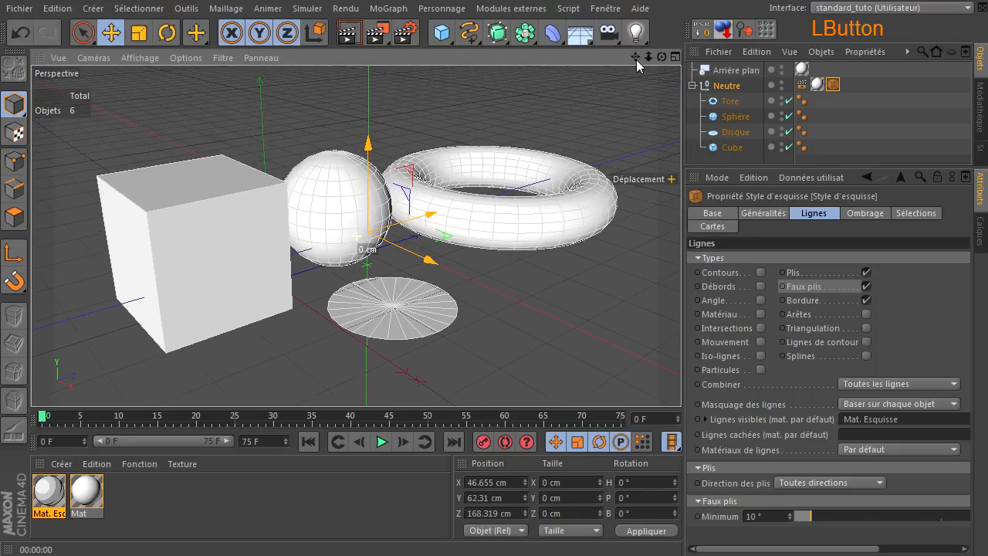
left_click(349, 32)
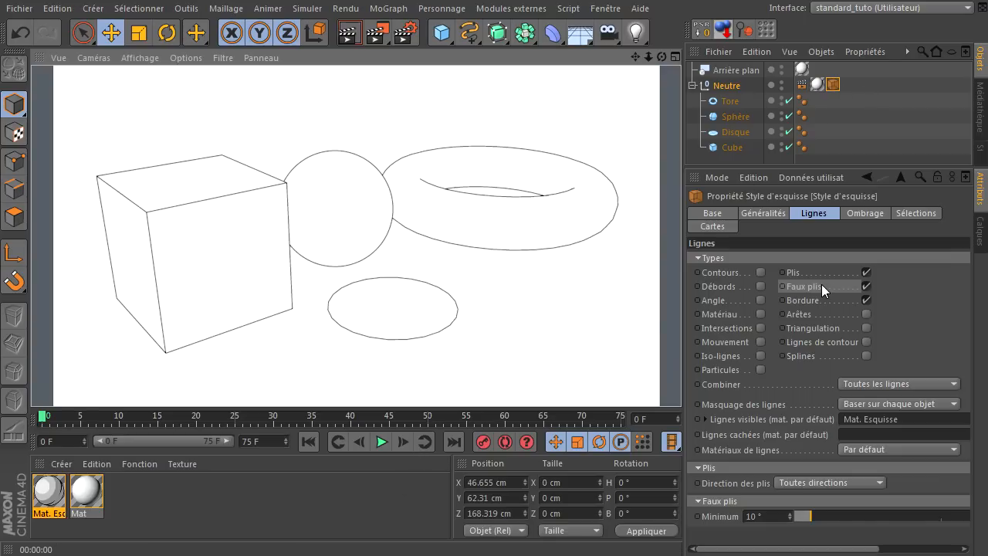
left_click(905, 302)
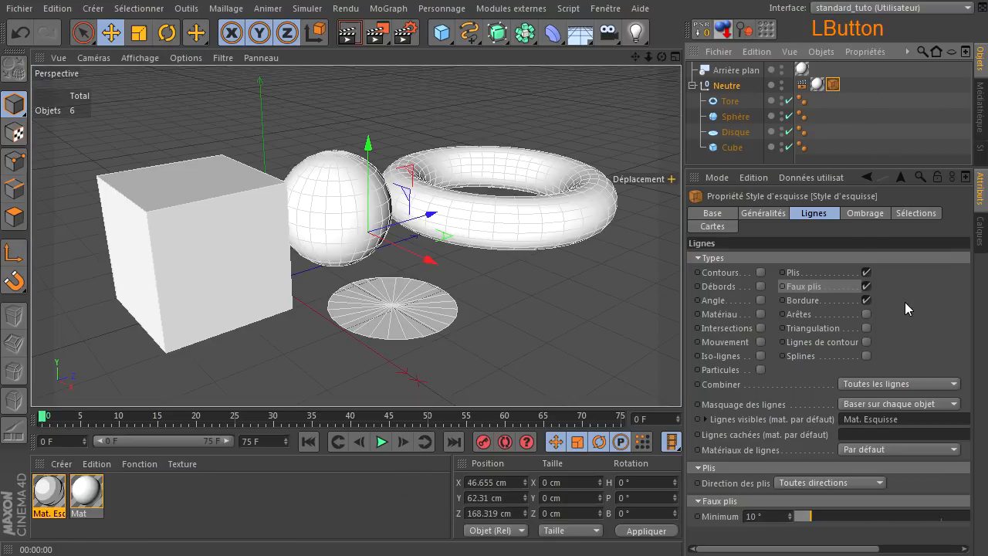
Disable the line types Bordure, Faux plis and Plis in the Neutre group's Style d'esquisse tag.
left_click(866, 299)
left_click(866, 286)
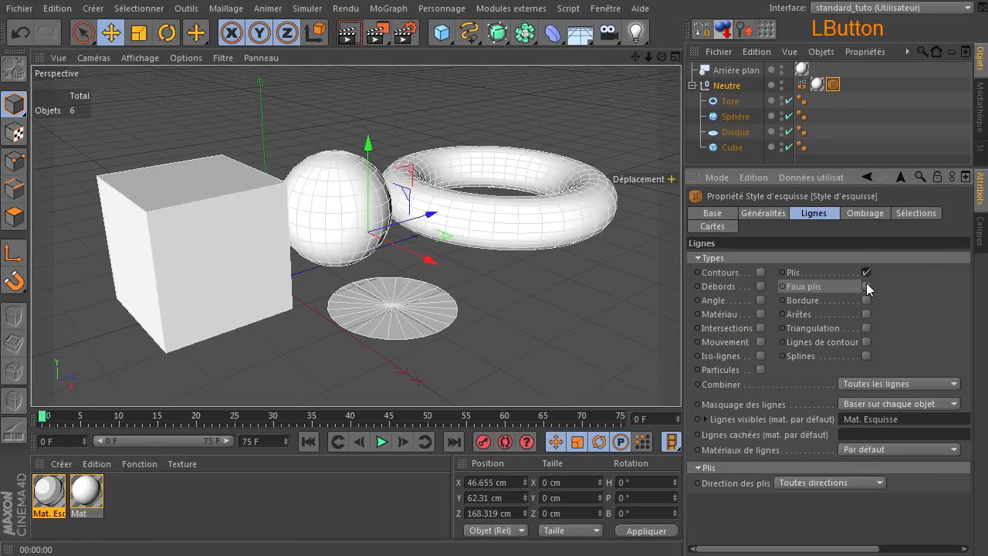
left_click(866, 272)
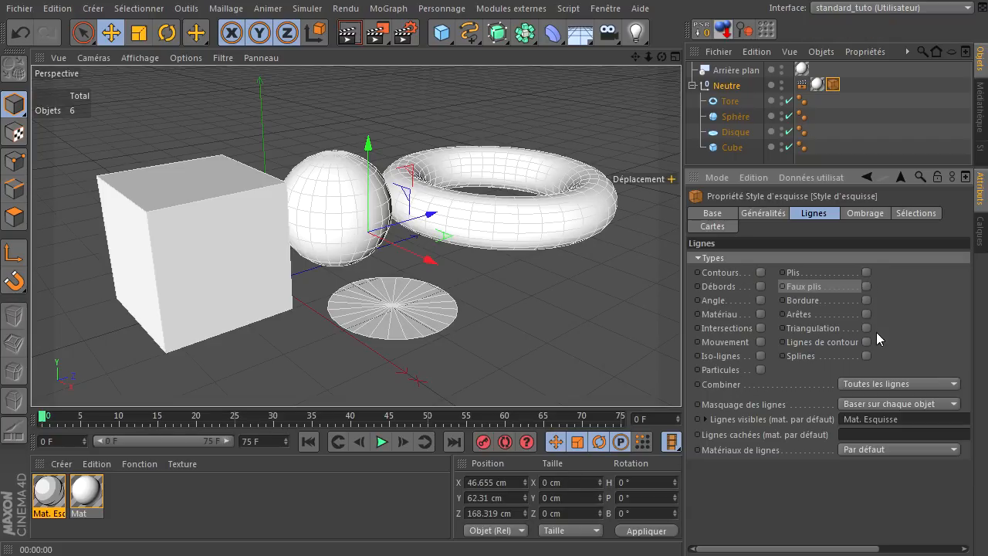
left_click(737, 372)
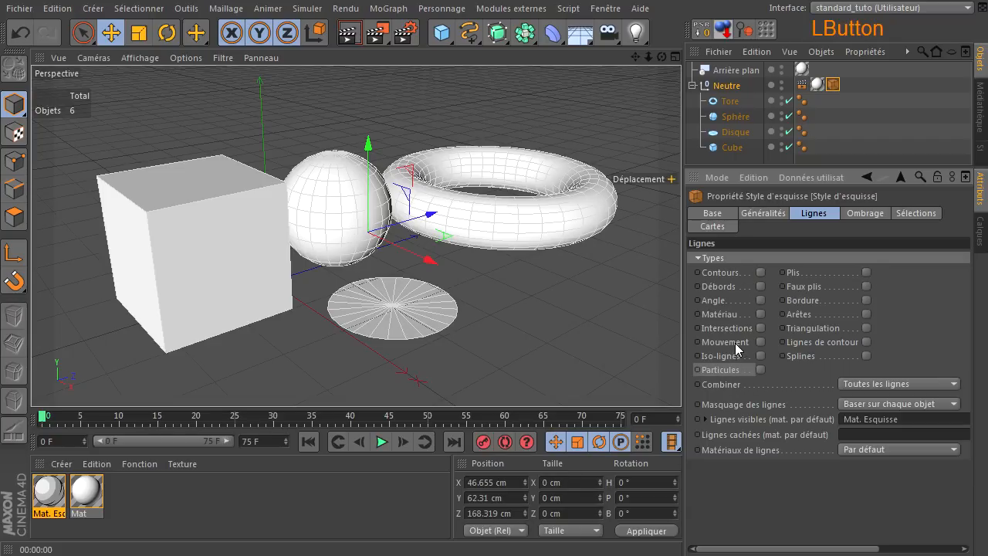
left_click(736, 344)
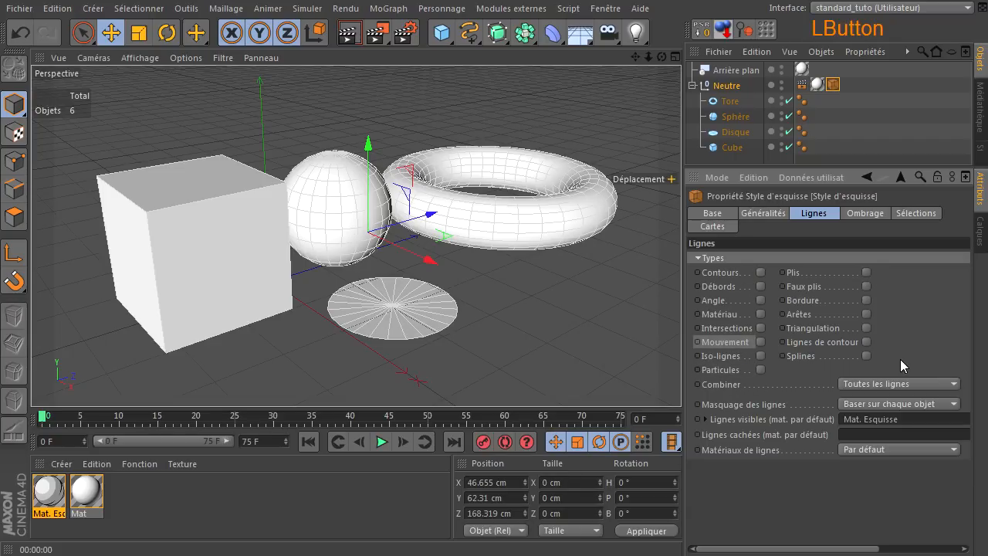
Enable the Contours line type in the Style d'esquisse tag and test-render the view.
left_click(722, 273)
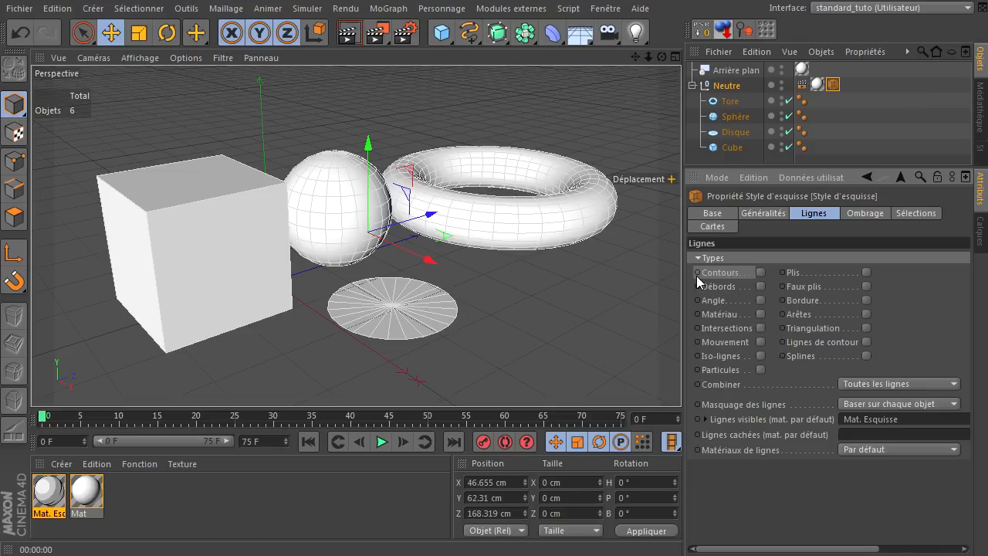
left_click(761, 272)
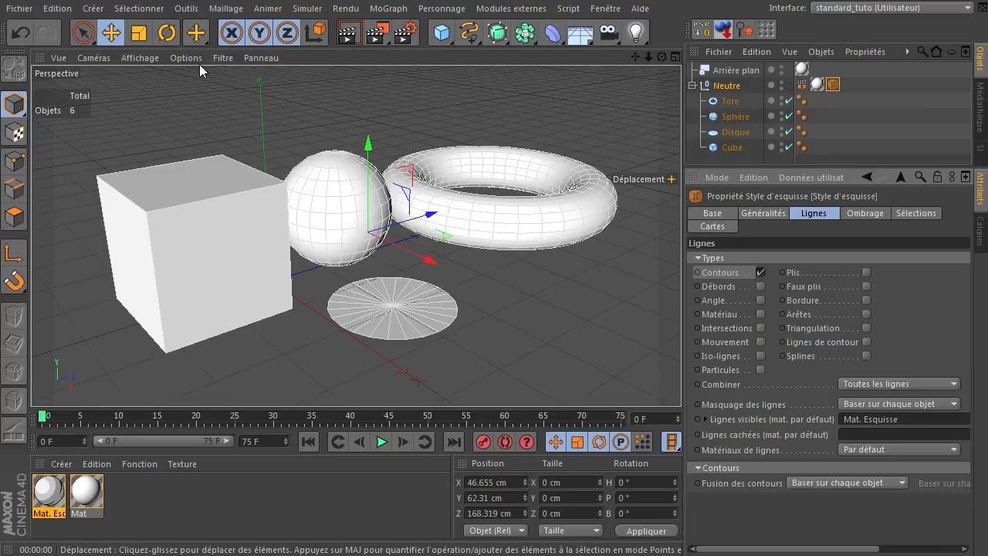
left_click(345, 40)
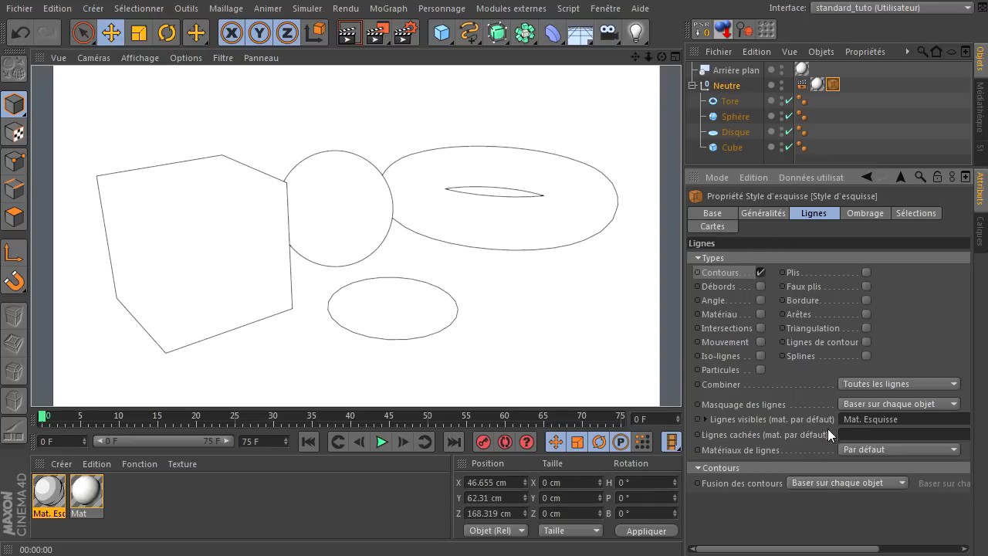
left_click(761, 273)
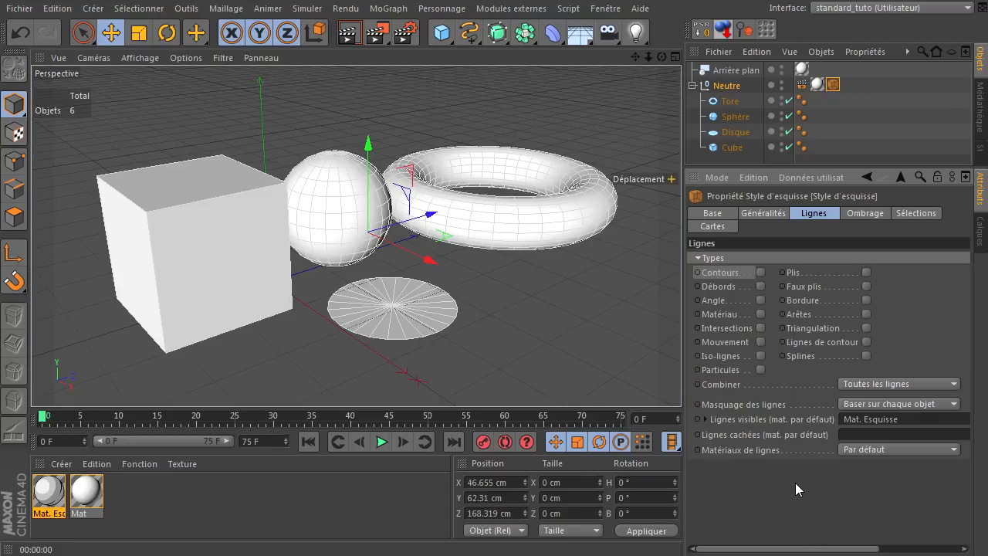
left_click(762, 272)
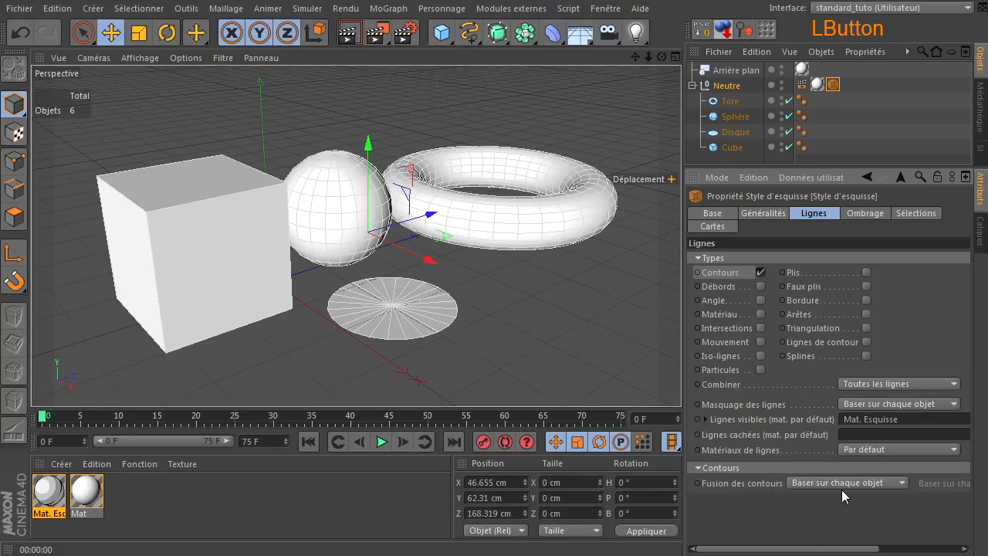
Set the contour merging (Fusion des contours) to Baser sur le projet, test-rendering the view before and after the change.
left_click_drag(864, 549, 808, 547)
left_click_drag(684, 384, 662, 389)
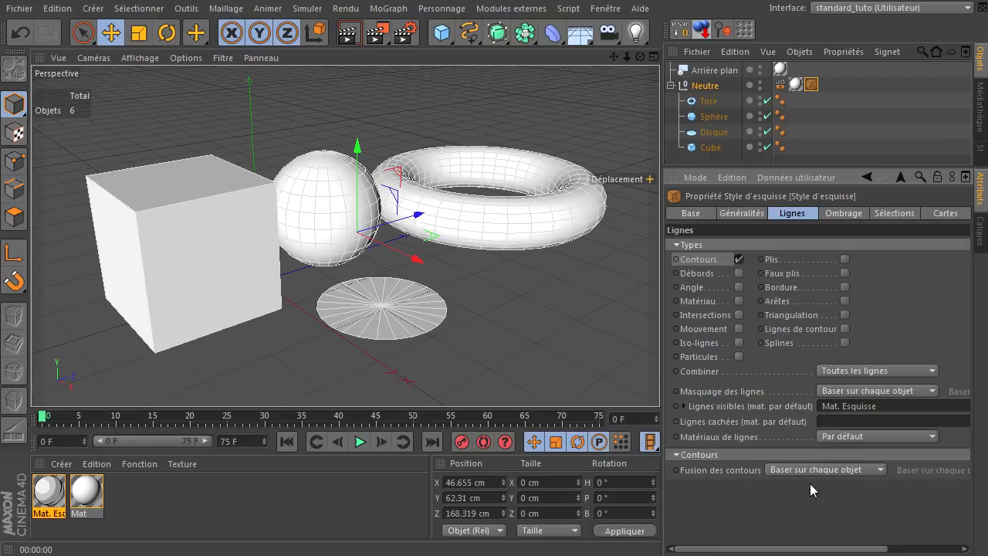
left_click(349, 36)
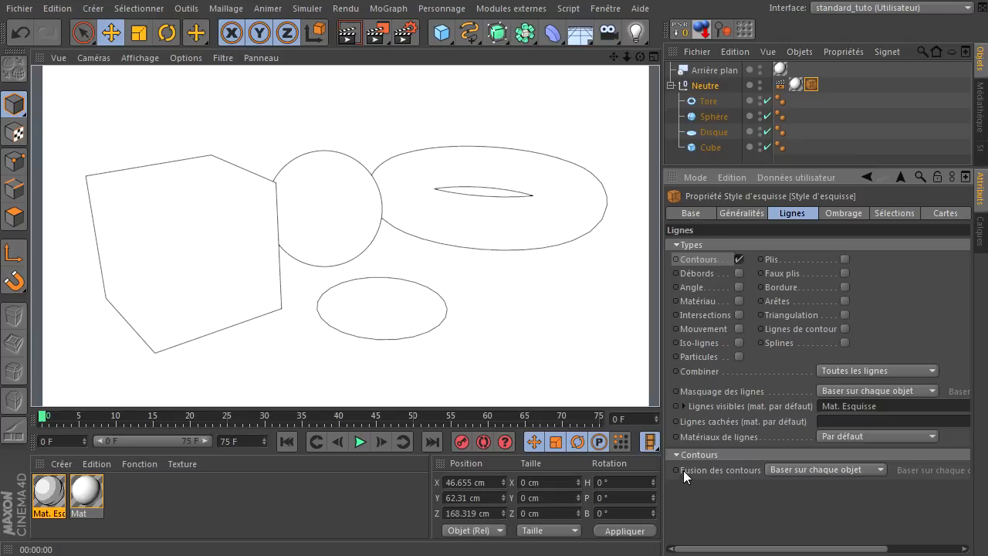
left_click(786, 472)
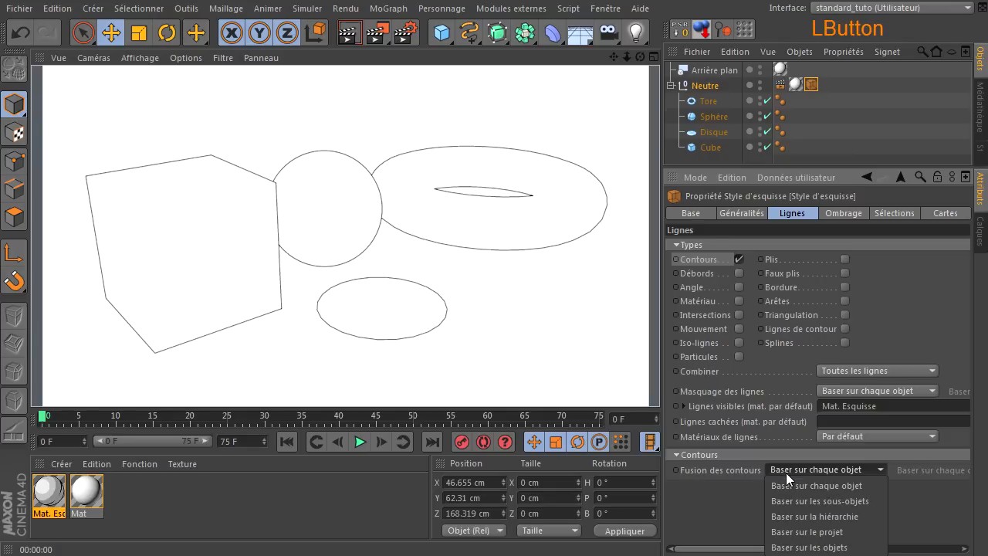
left_click(799, 532)
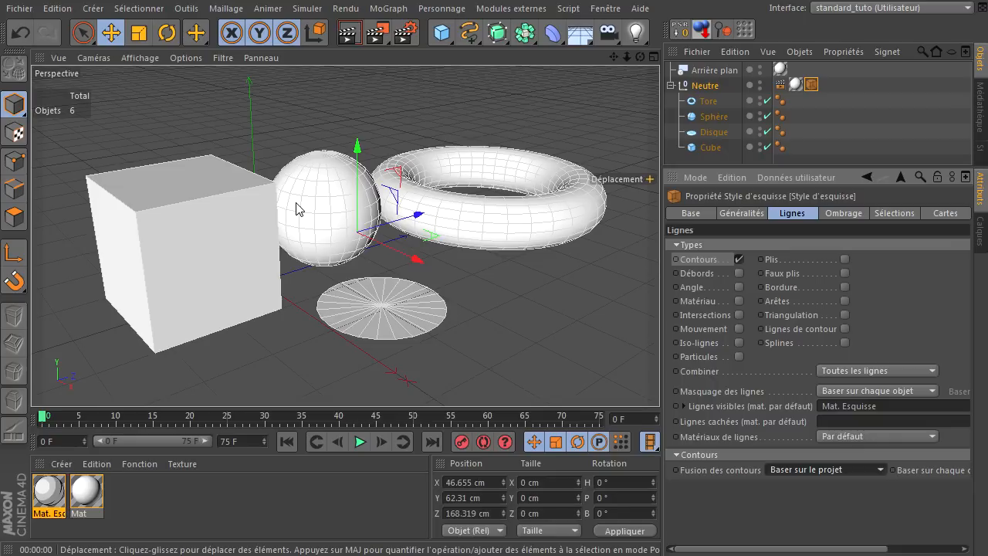
left_click(349, 37)
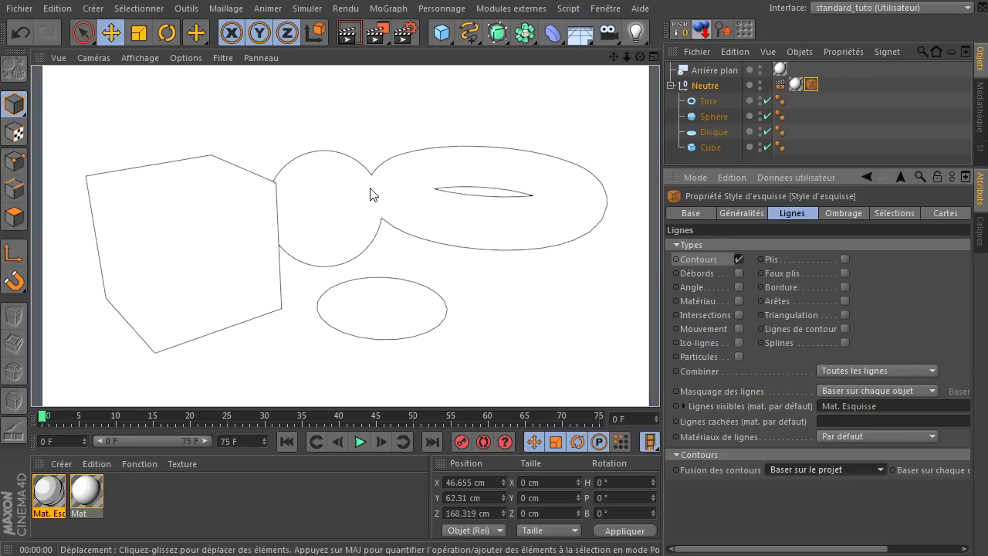
Orbit the perspective view so that the cube partly hides the sphere in front of the torus, and test-render it.
left_click(371, 193)
left_click_drag(663, 378, 660, 378)
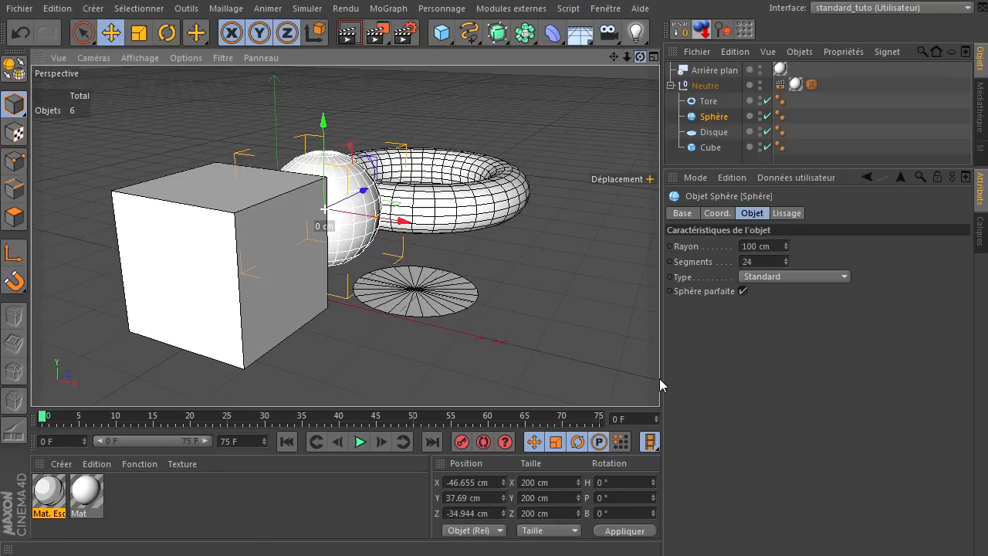
left_click(349, 34)
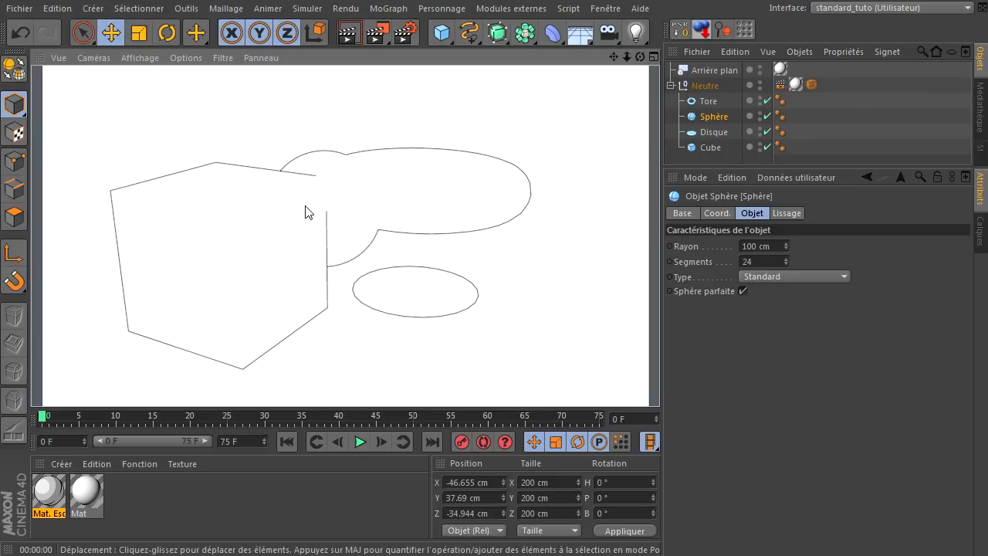
Move the sphere into the cube at about X 27, Y 74, Z -181 cm, and test-render the reframed view.
left_click_drag(641, 62, 659, 378)
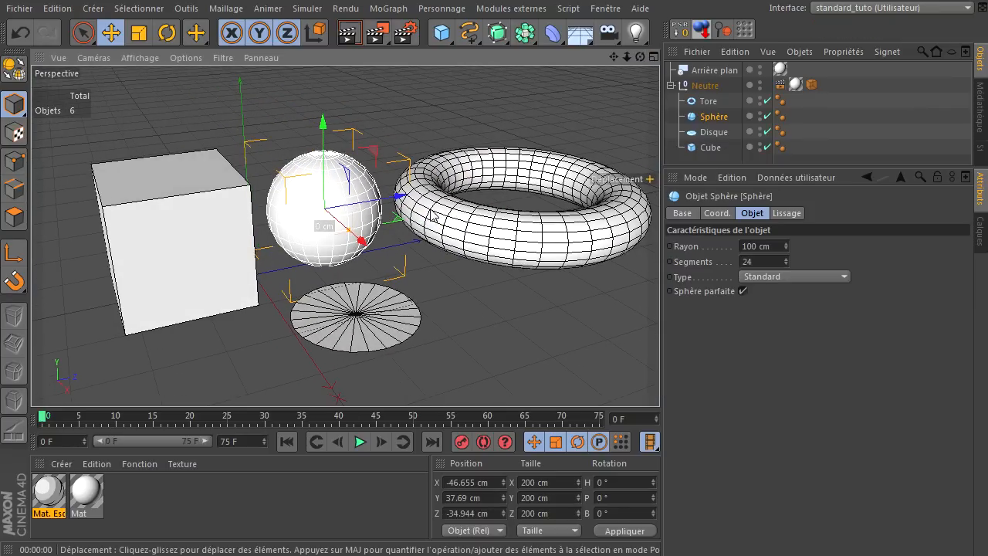
left_click_drag(400, 225, 328, 257)
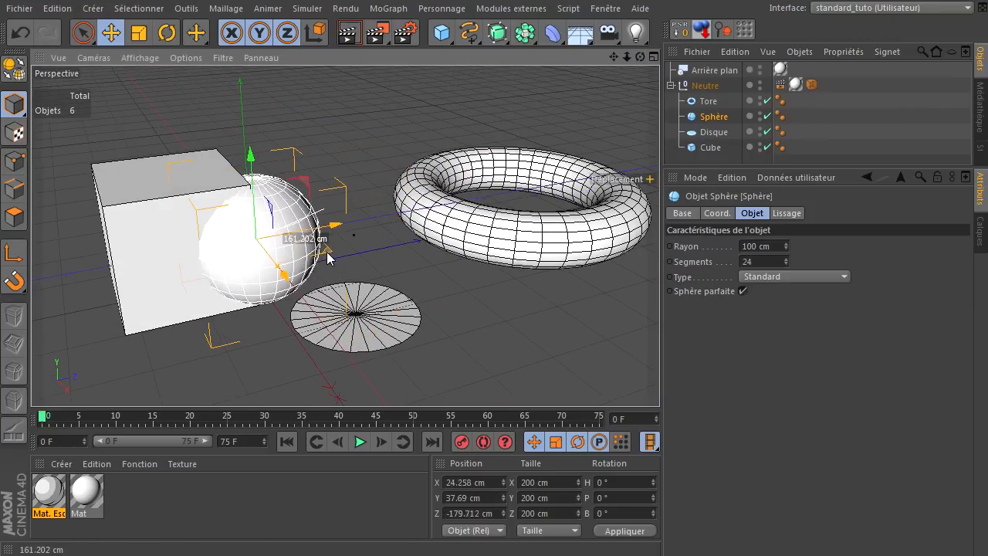
left_click_drag(251, 163, 250, 133)
left_click_drag(613, 57, 695, 45)
left_click_drag(660, 384, 660, 383)
left_click(350, 36)
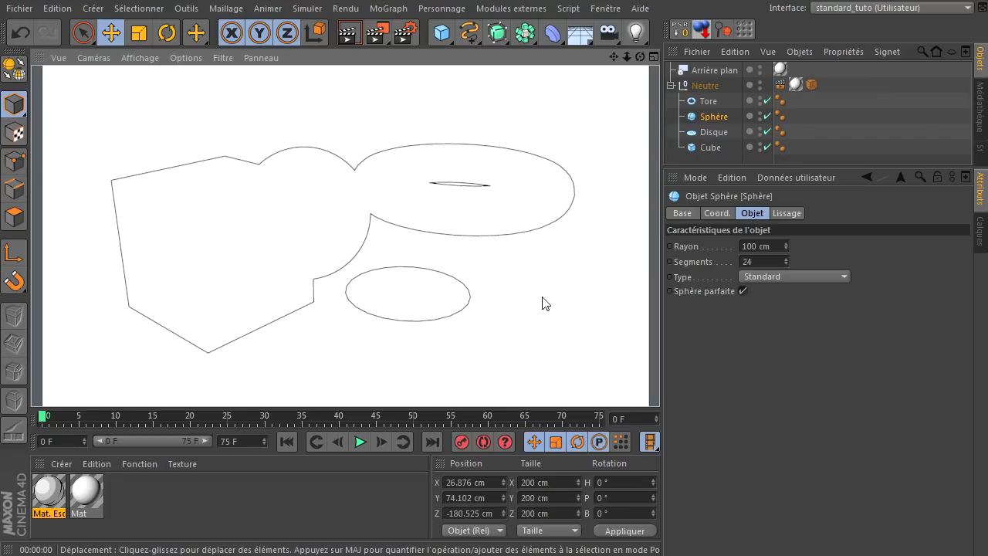
Set the contour merging (Fusion des contours) of the Style d'esquisse tag to Baser sur chaque objet and test-render the view.
left_click(811, 85)
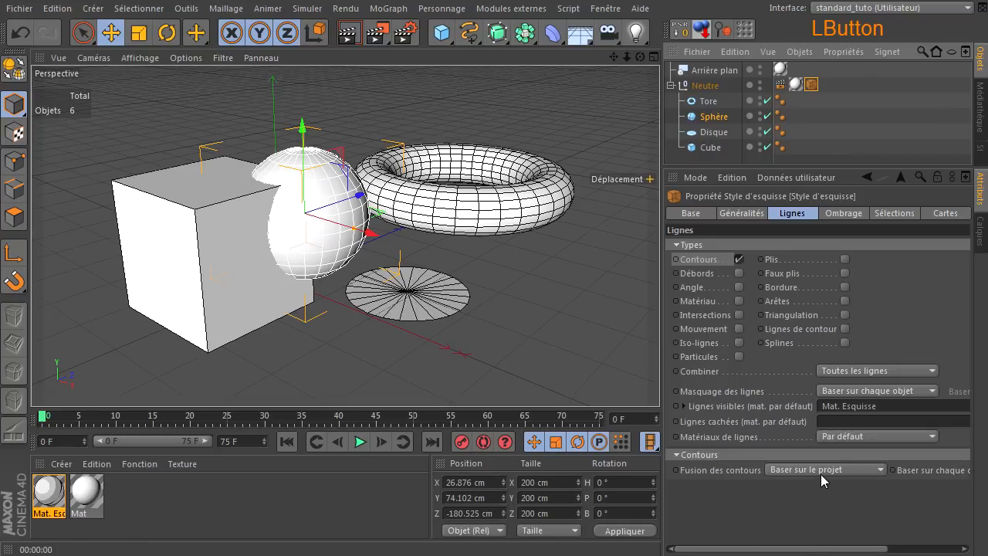
left_click(821, 470)
left_click(821, 485)
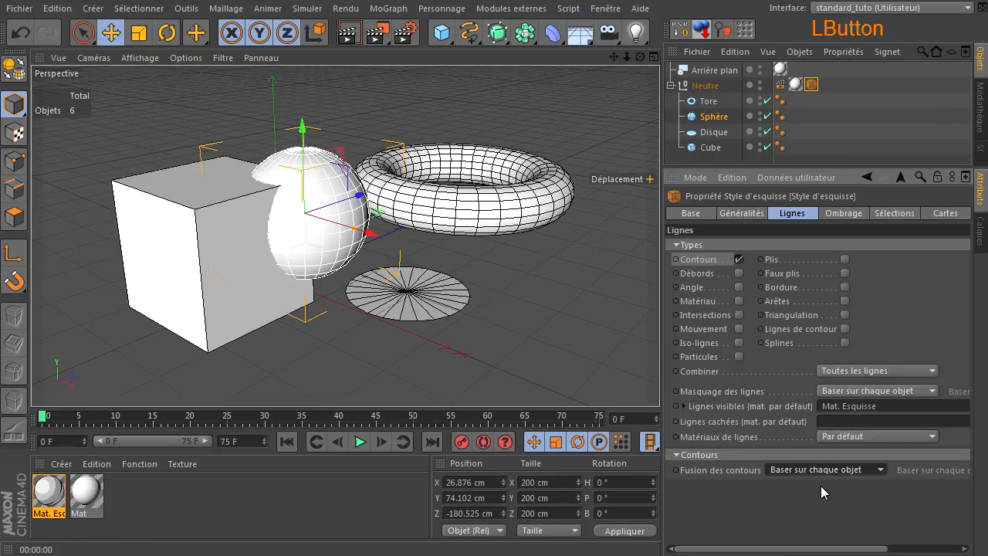
left_click(348, 32)
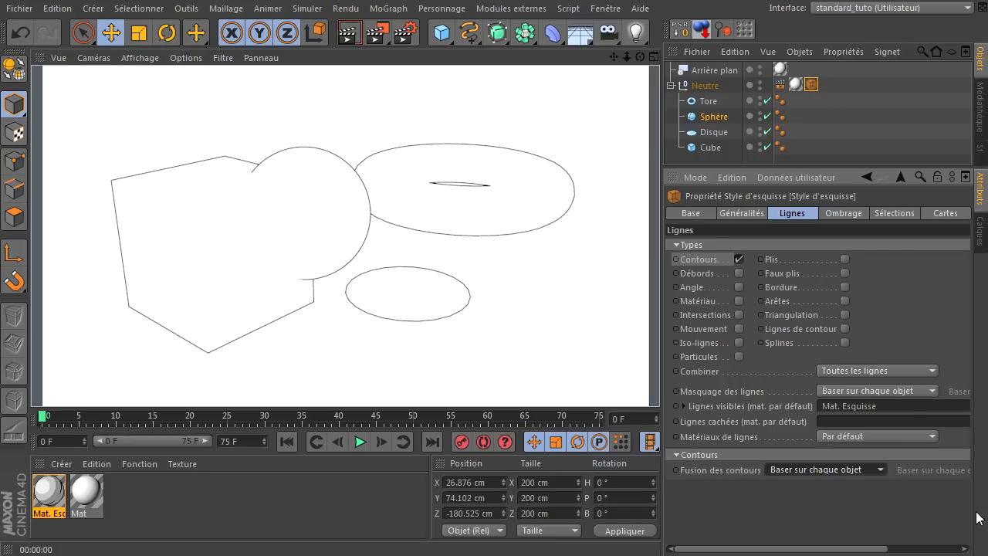
Set the contour merging to Baser sur le projet and then to Baser sur les sous-objets, test-rendering the view with each.
left_click(836, 469)
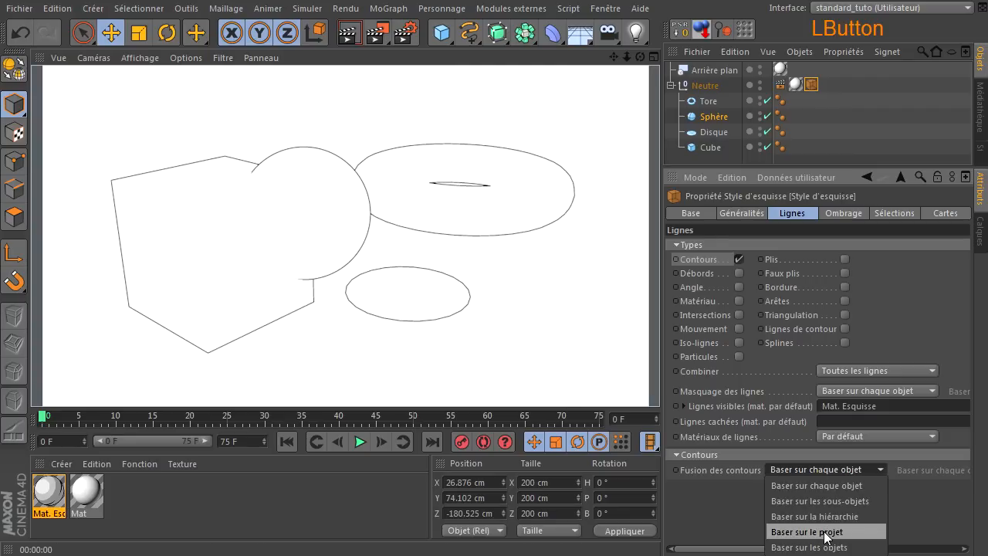
left_click(824, 532)
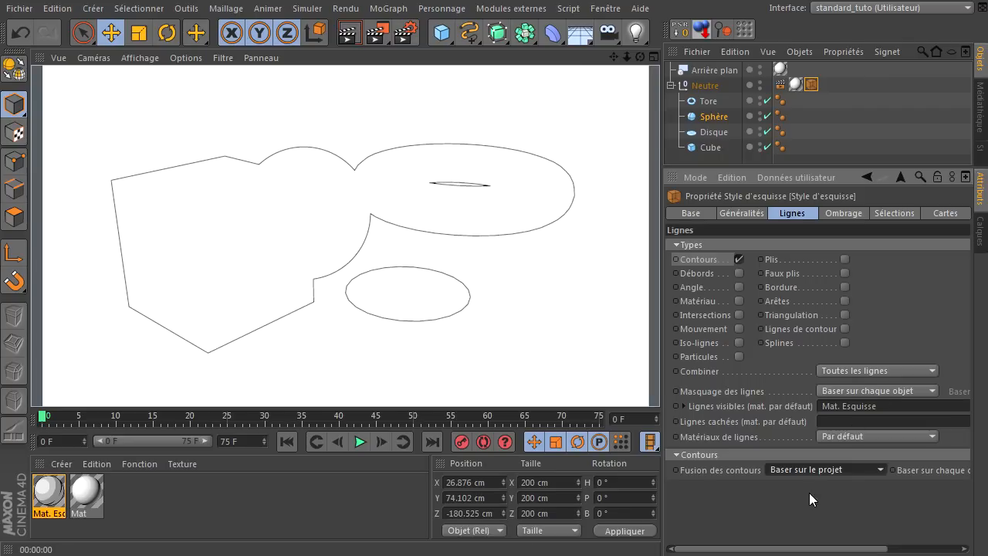
left_click(815, 471)
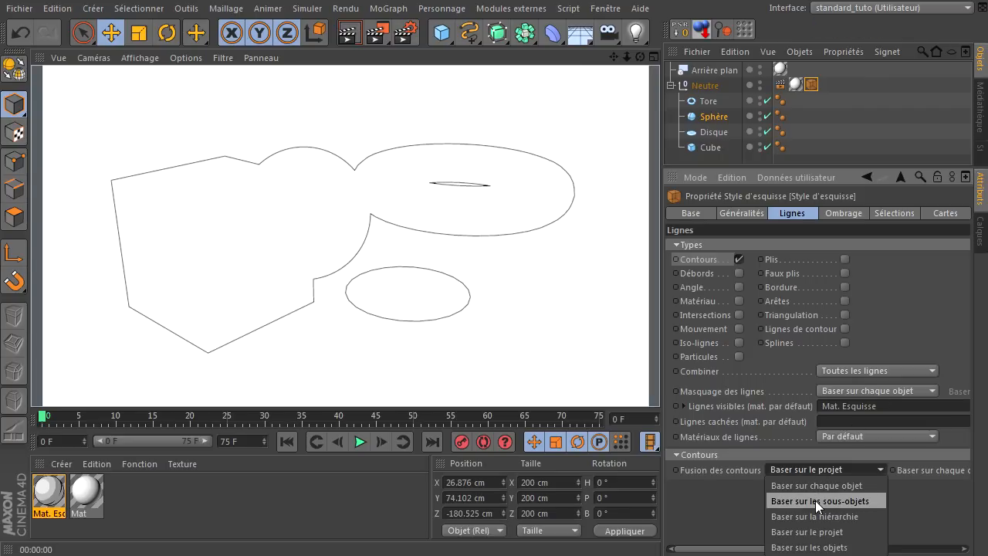
left_click(815, 500)
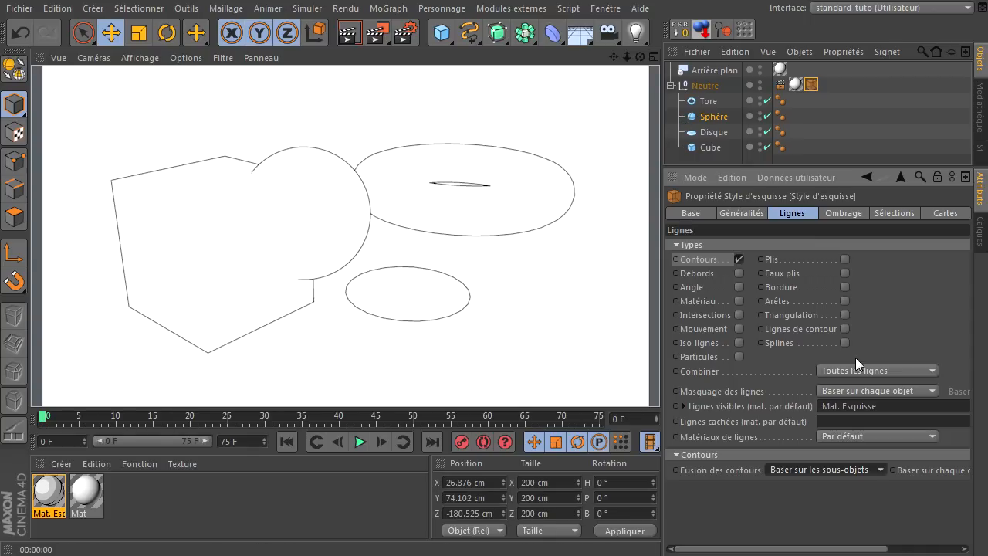
Make the Sphère a child of the Cube in the object hierarchy and test-render the view.
left_click(713, 117)
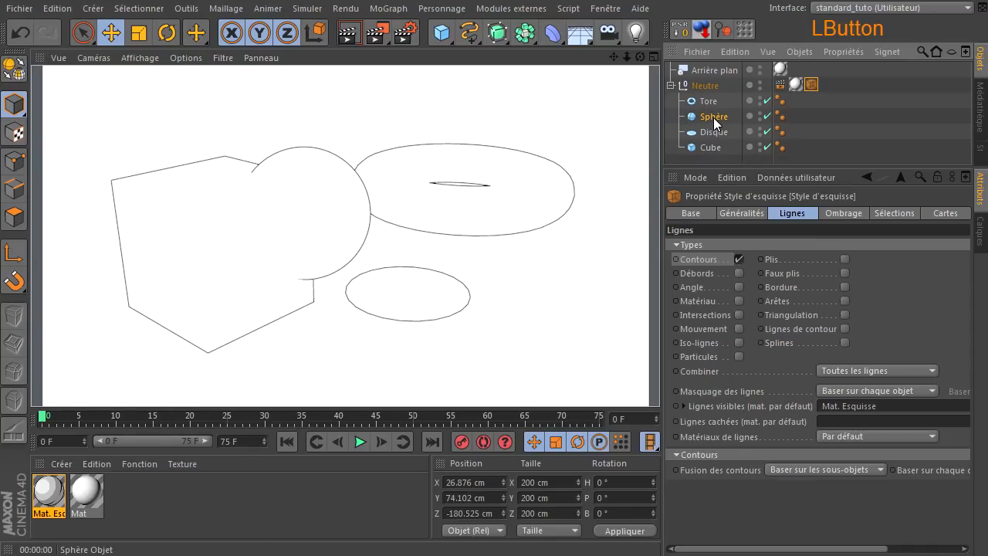
left_click_drag(715, 144, 715, 145)
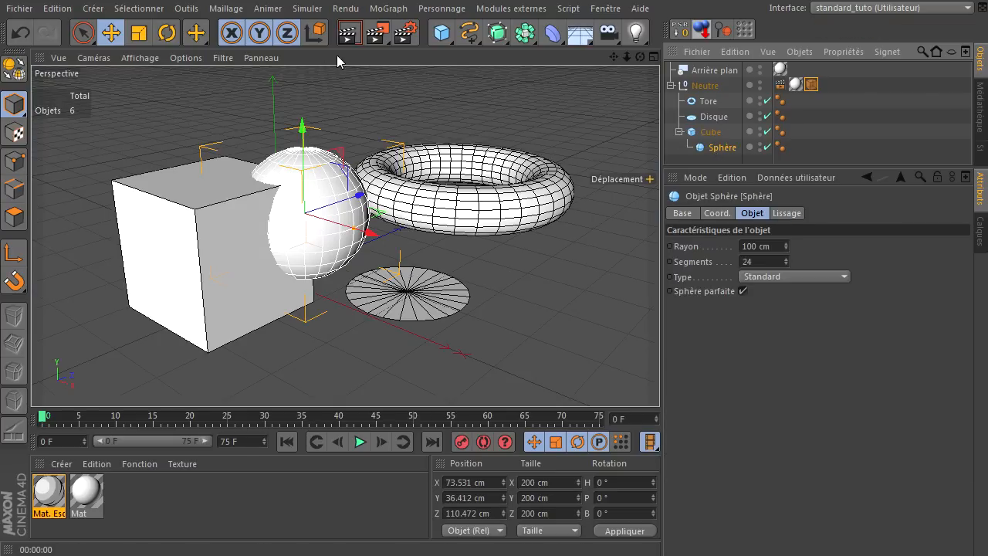
left_click(348, 33)
left_click(349, 34)
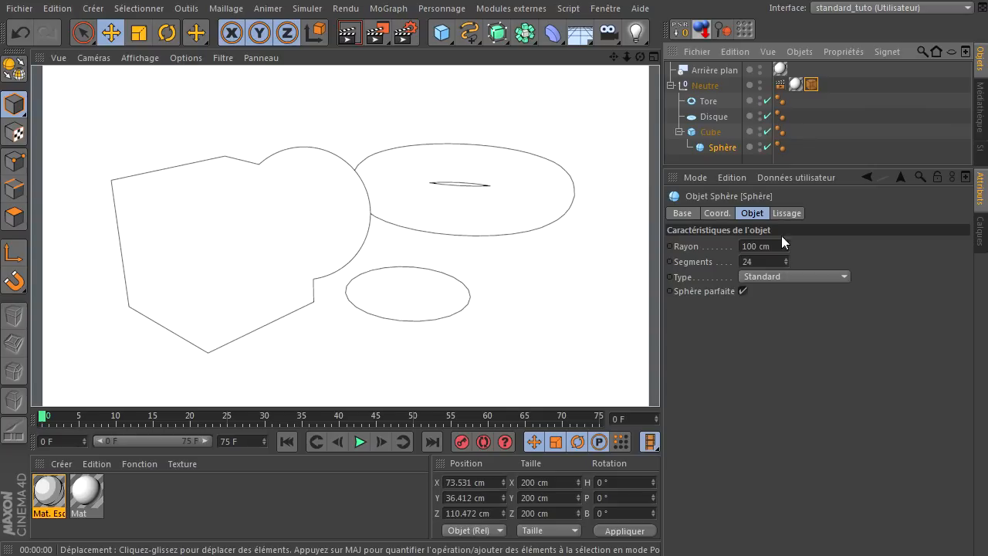
Move the Sphère out of the Cube's hierarchy, directly under the Neutre group, and test-render the view.
left_click(724, 148)
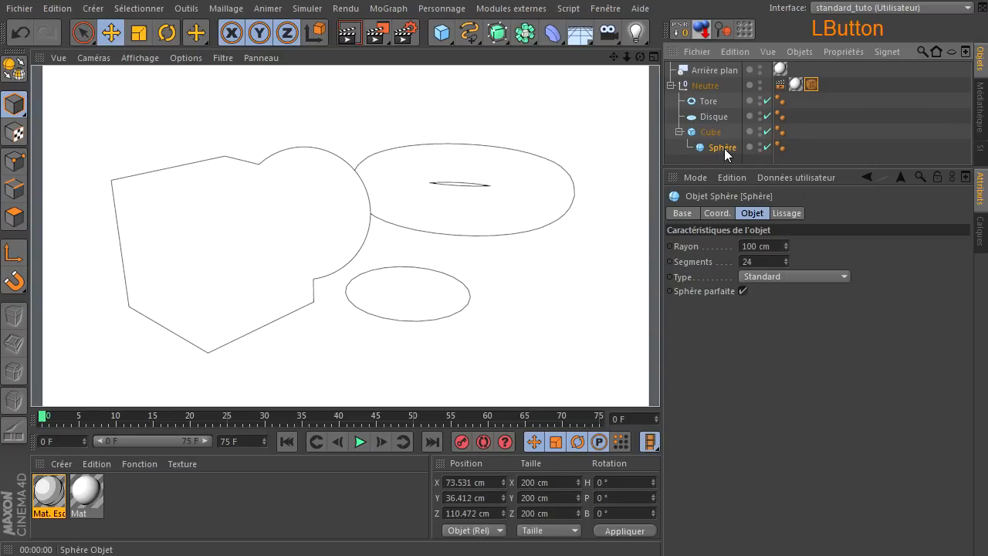
left_click_drag(722, 122, 722, 123)
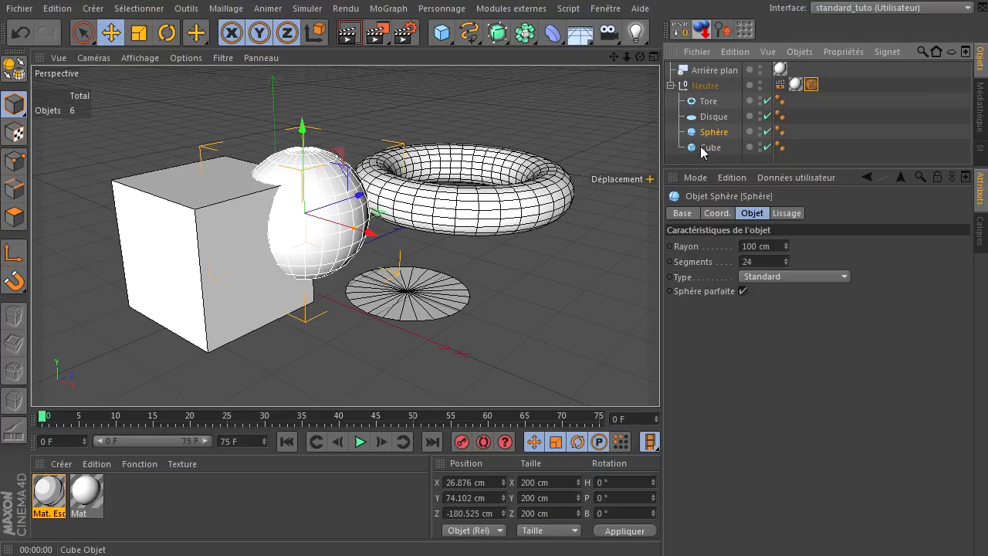
left_click(350, 34)
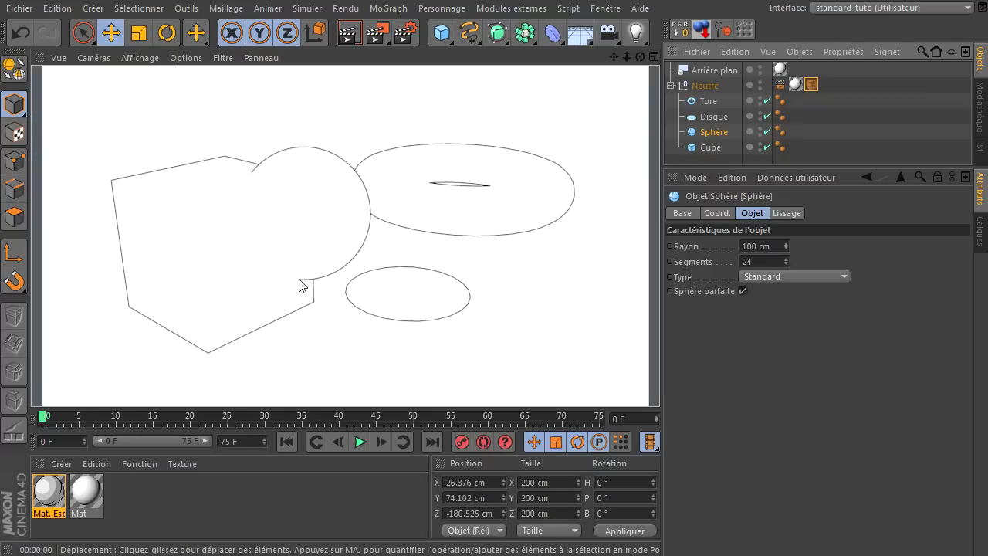
Set the Style d'esquisse tag's contour merging to Baser sur la hiérarchie and test-render the view.
left_click(811, 84)
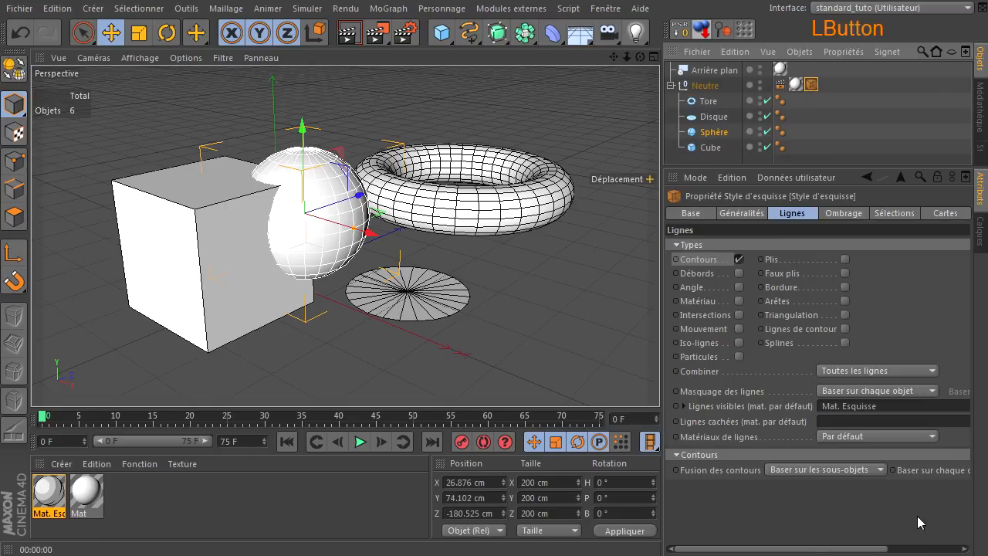
left_click(878, 469)
left_click(855, 516)
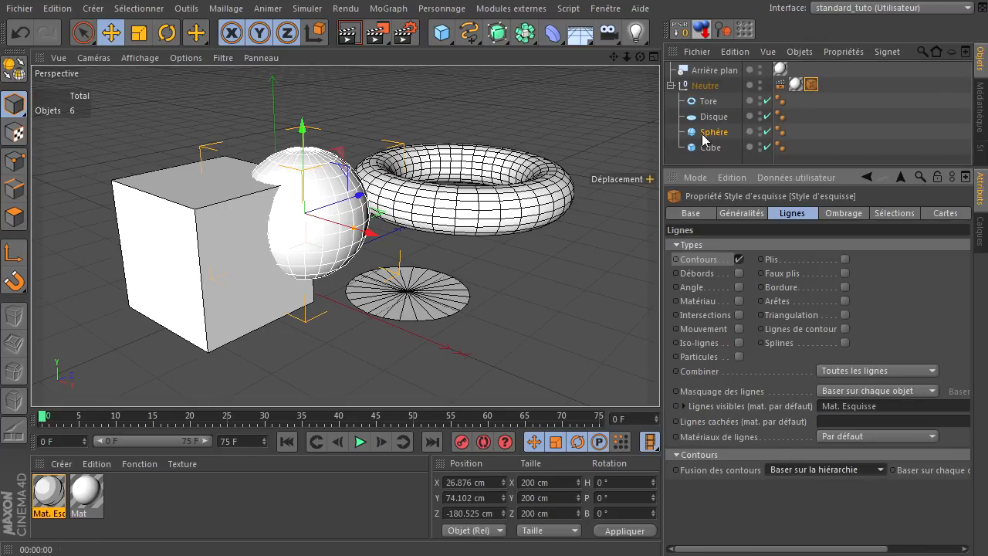
left_click(358, 36)
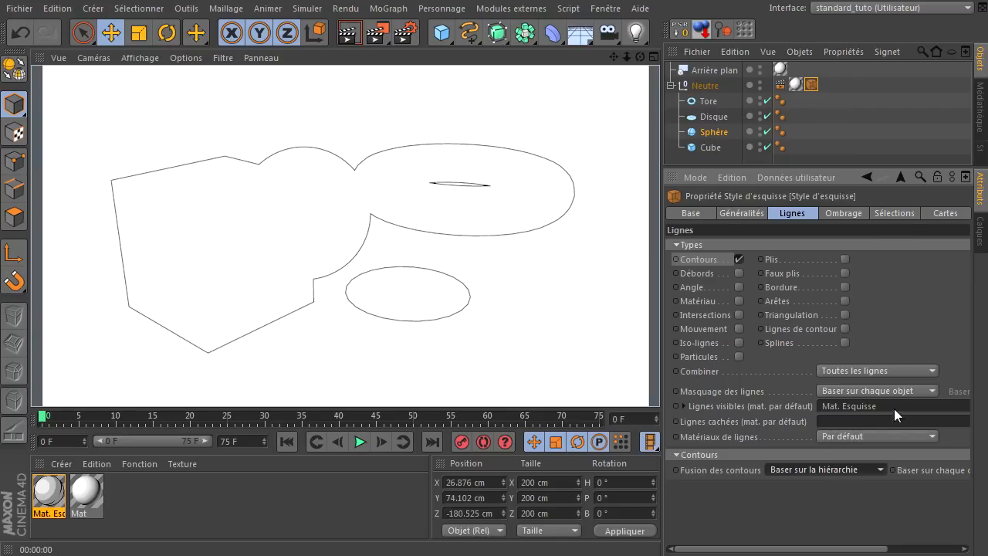
Set the contour merging to Baser sur les objets and test-render the view with the Objets list empty.
left_click(844, 473)
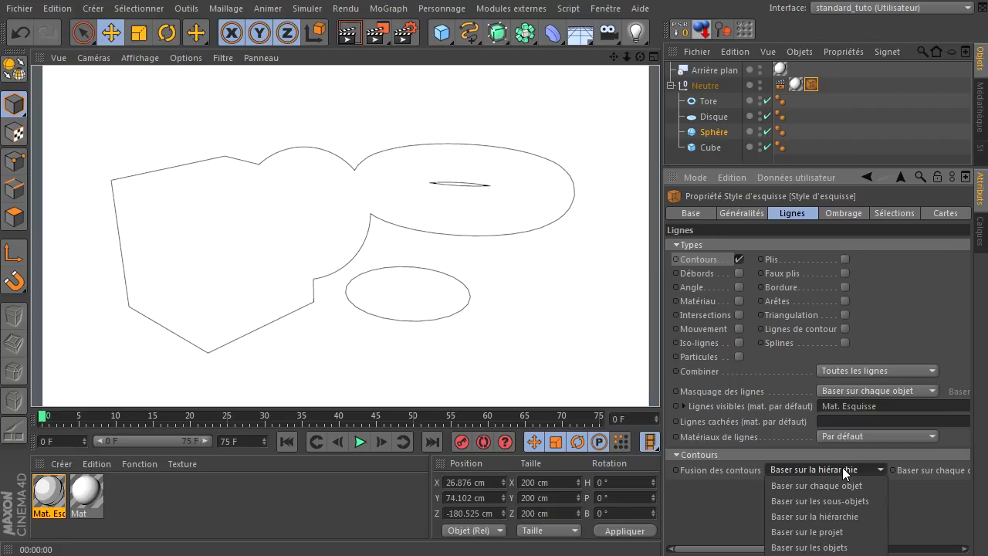
left_click(815, 548)
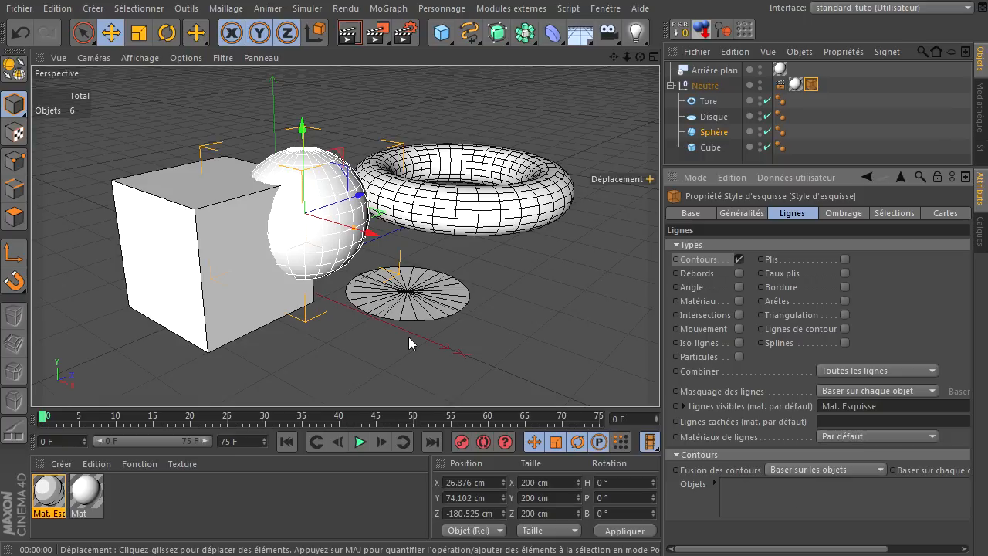
left_click(347, 37)
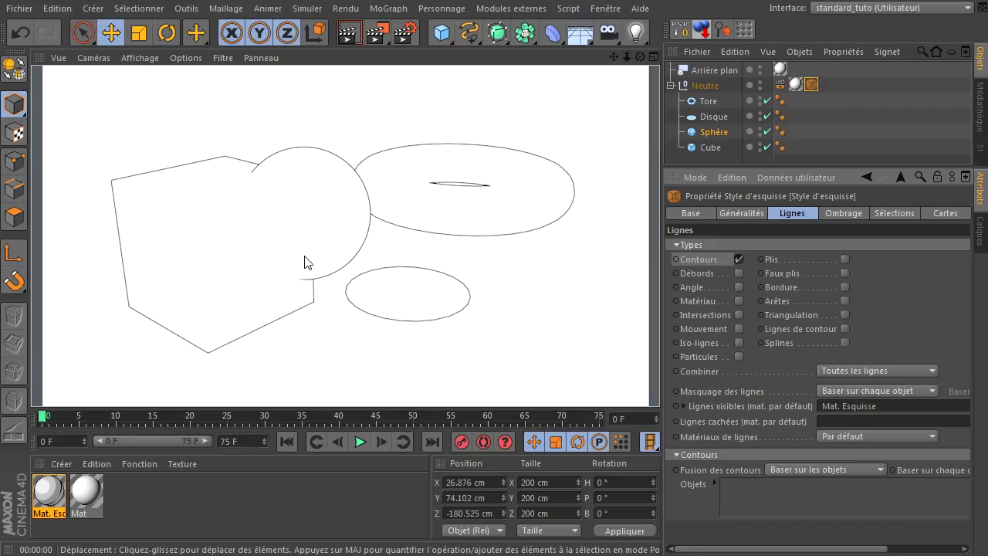
Add the Sphère and the Cube to the contour merging's Objets list and test-render the view.
left_click(706, 131)
left_click_drag(767, 496, 768, 497)
left_click_drag(710, 147, 752, 498)
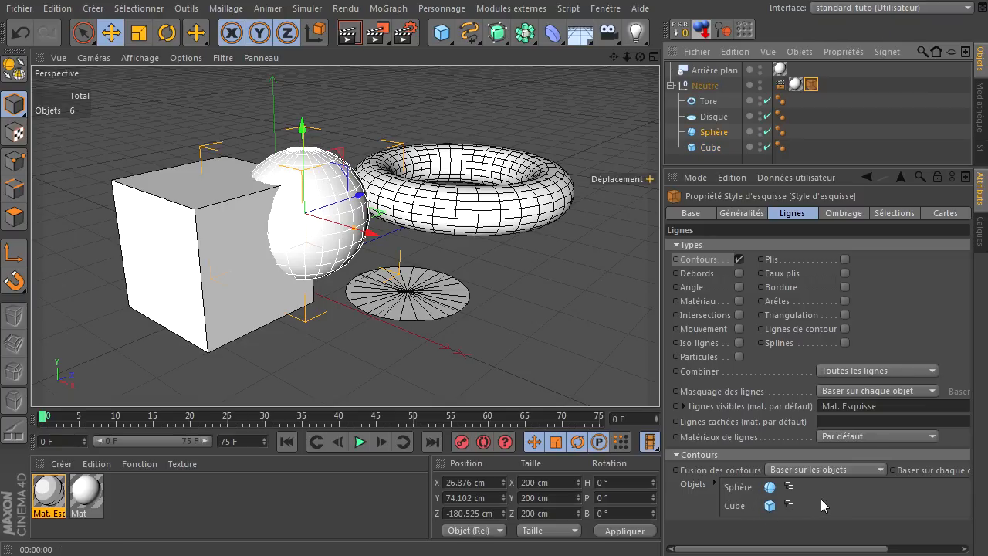
left_click(349, 32)
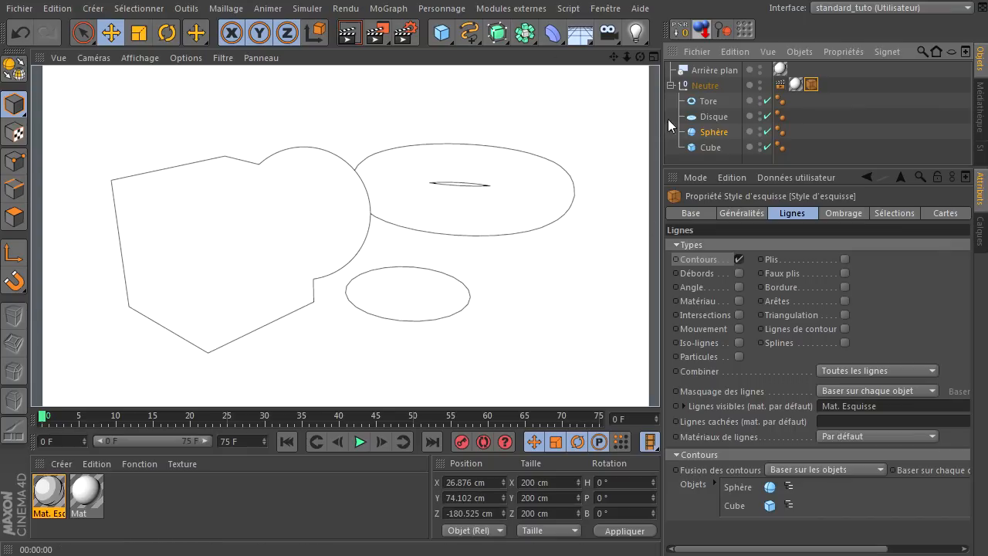
Add the Tore to the contour merging's Objets list, then remove the Cube from it, test-rendering the view after each change.
left_click(707, 101)
left_click_drag(801, 501, 801, 501)
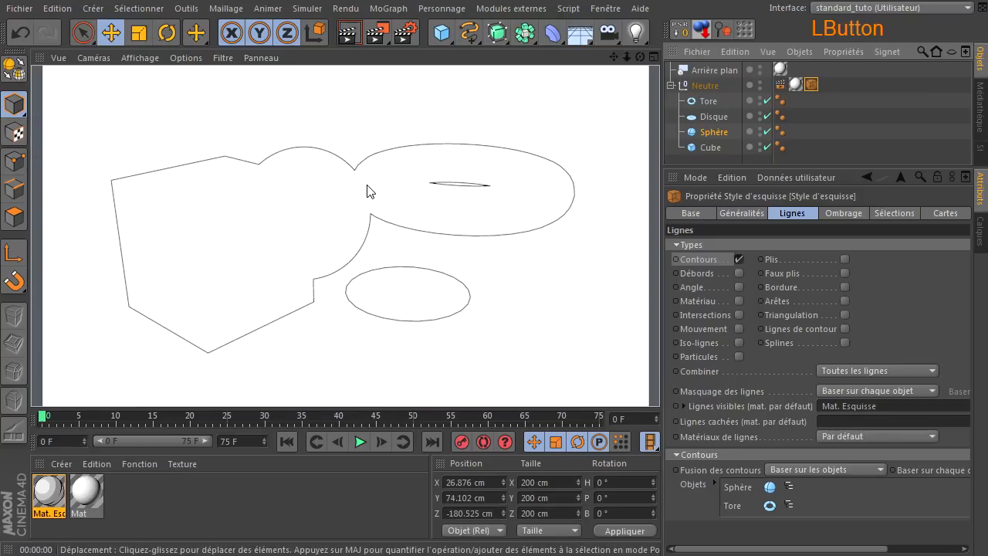
left_click(751, 508)
scroll(751, 508, "down", 1)
left_click(742, 510)
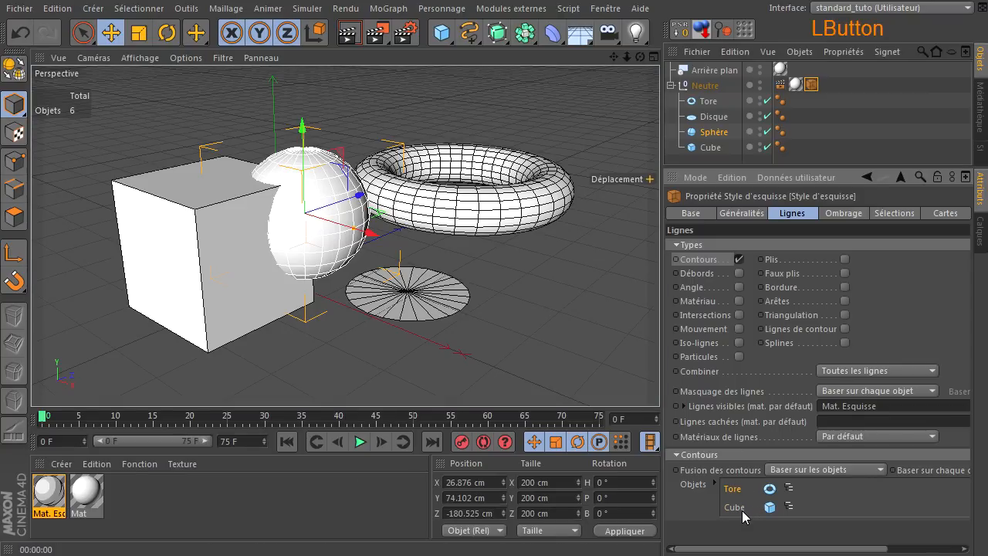
key("Delete")
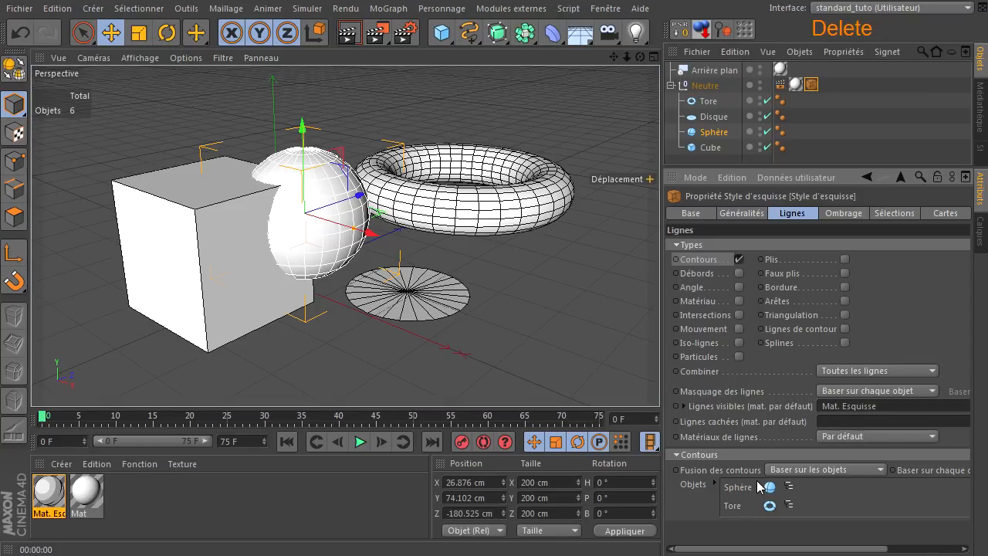
left_click(343, 35)
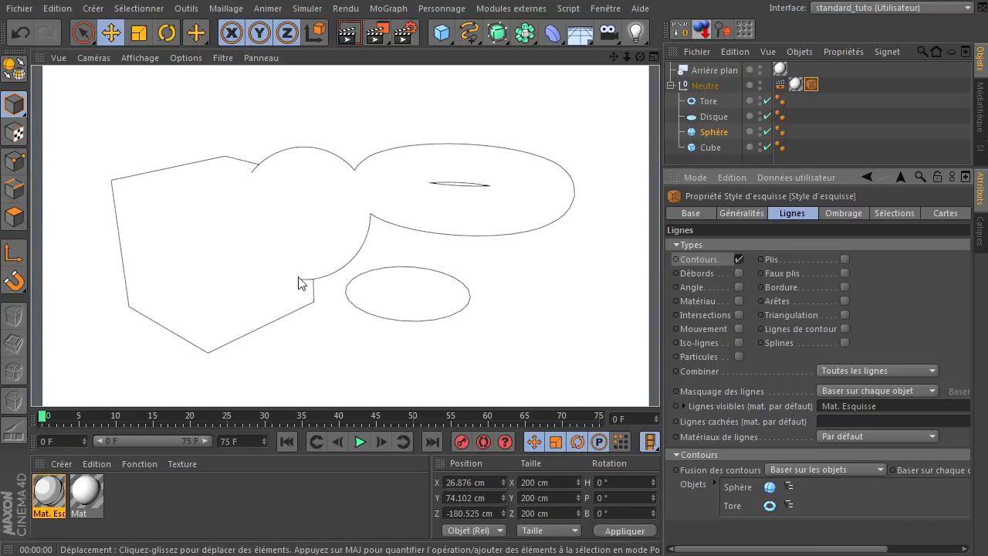
Empty the contour merging's Objets list by removing the Sphère and the Tore.
left_click(748, 488)
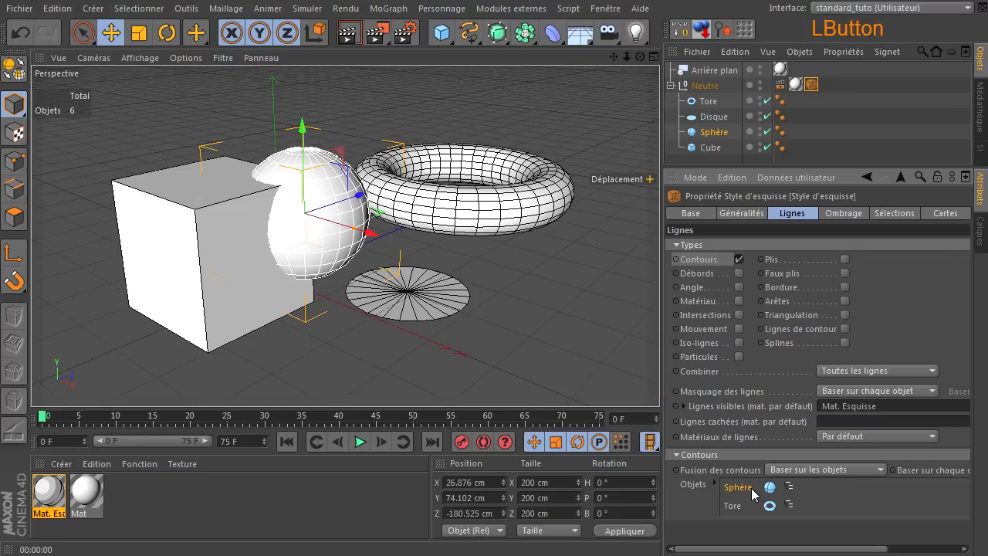
key("Delete")
left_click(733, 488)
key("Delete")
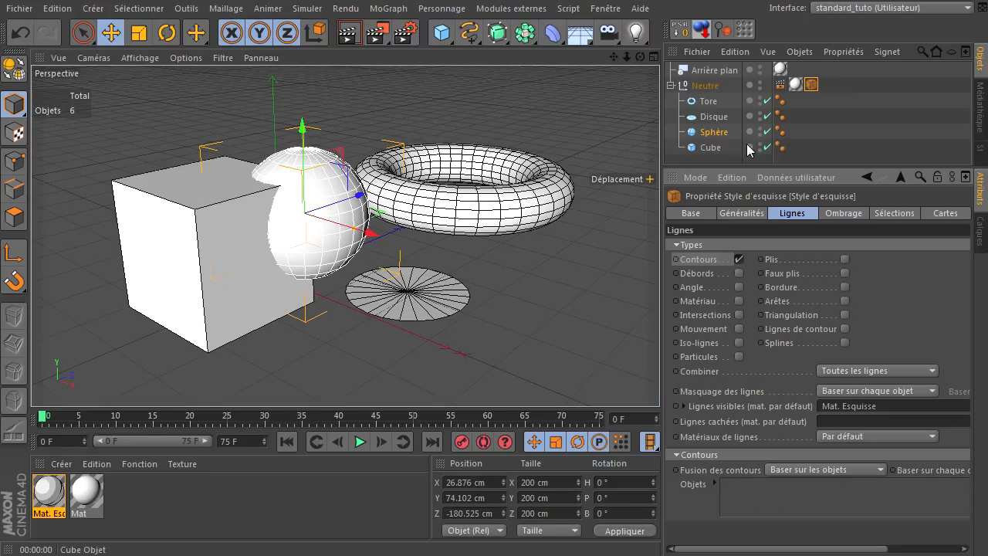
Move the sphere out of the cube to about X -67, Z -13 cm and drop it to ground level.
left_click(707, 137)
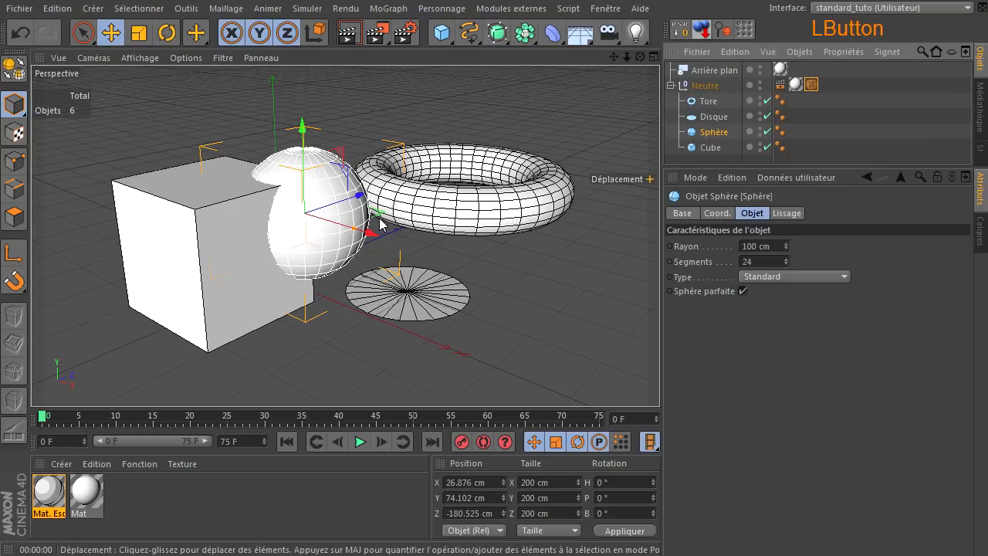
left_click_drag(359, 196, 407, 177)
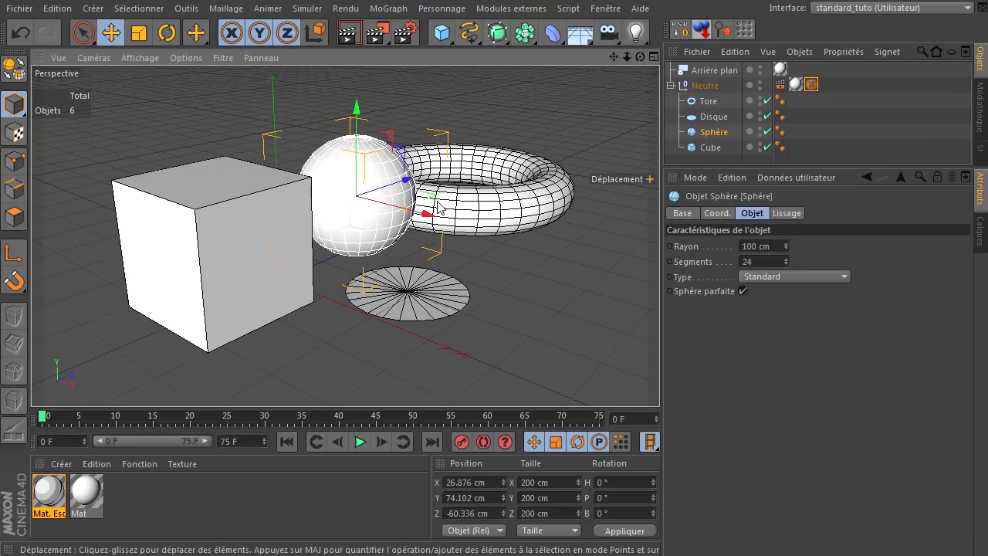
left_click_drag(423, 221, 378, 213)
left_click_drag(640, 57, 614, 351)
left_click_drag(392, 186, 419, 191)
left_click(703, 30)
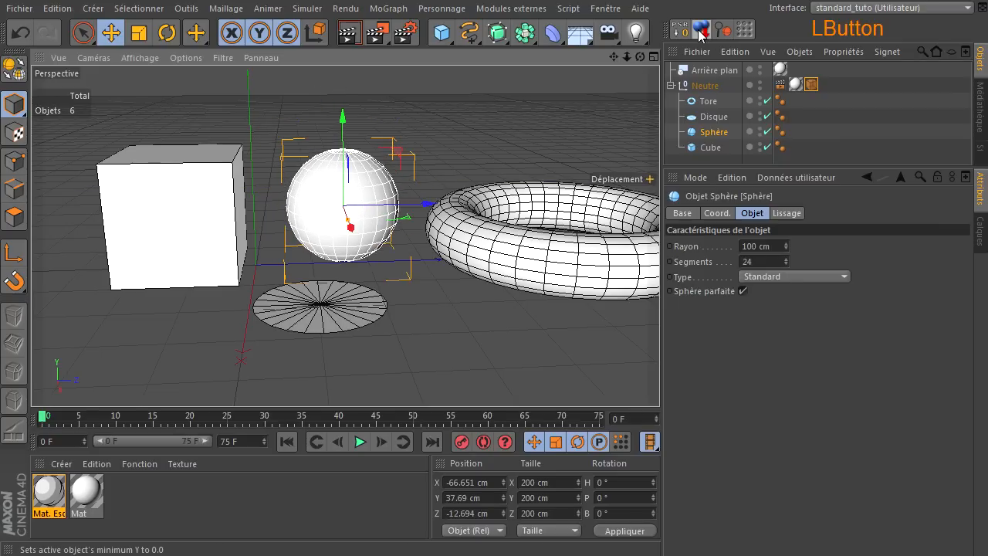
In the Style d'esquisse tag, replace the Contours line type with Plis and test-render the view from a more angled viewpoint.
left_click_drag(639, 57, 660, 379)
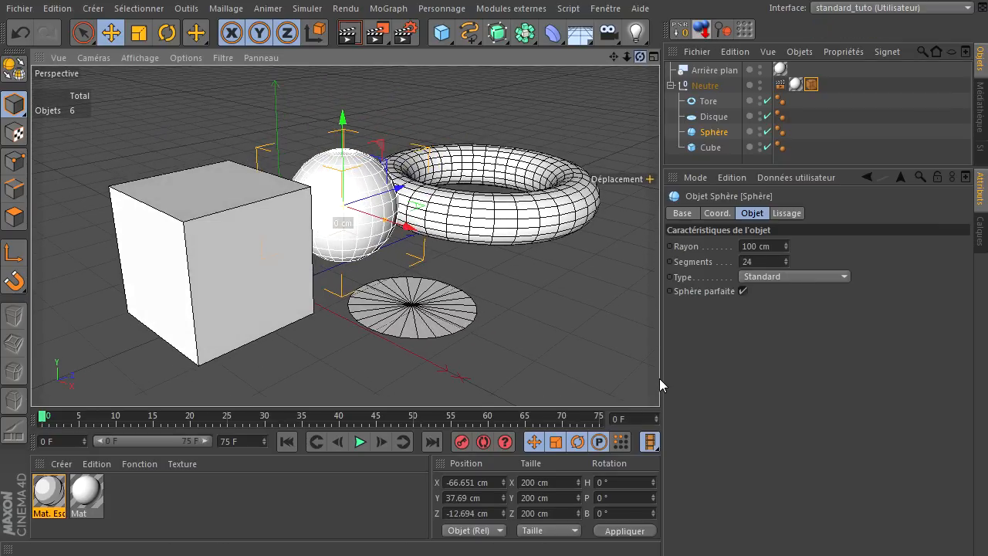
left_click(811, 85)
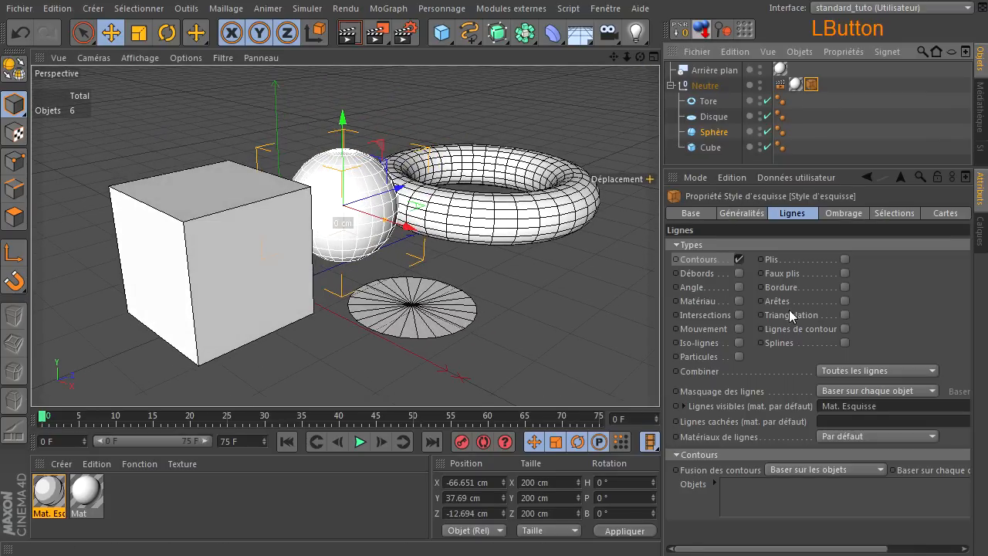
left_click(739, 261)
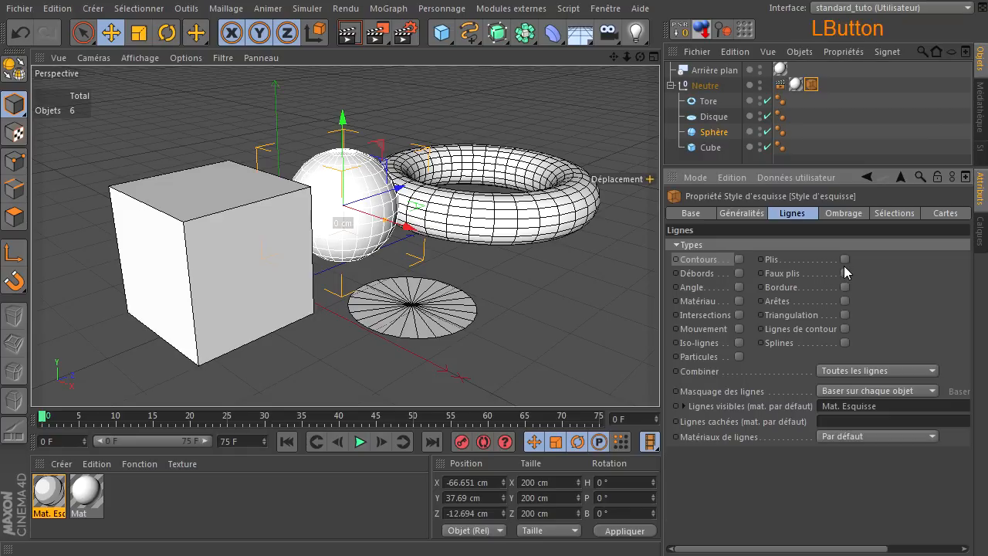
left_click(845, 259)
left_click(347, 34)
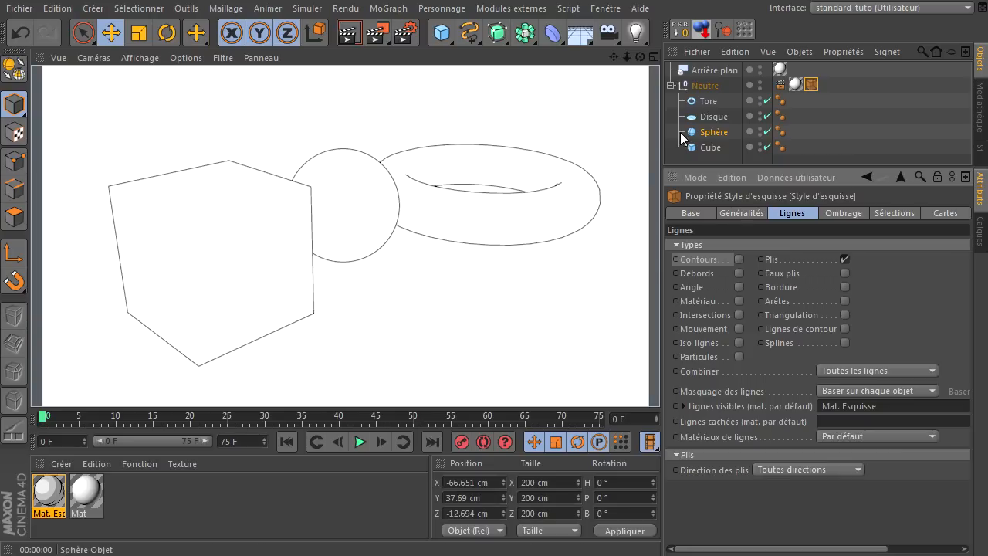
Inspect the Disque's object settings and the sketch style's line settings, test-rendering the view with only Plis enabled.
left_click(712, 117)
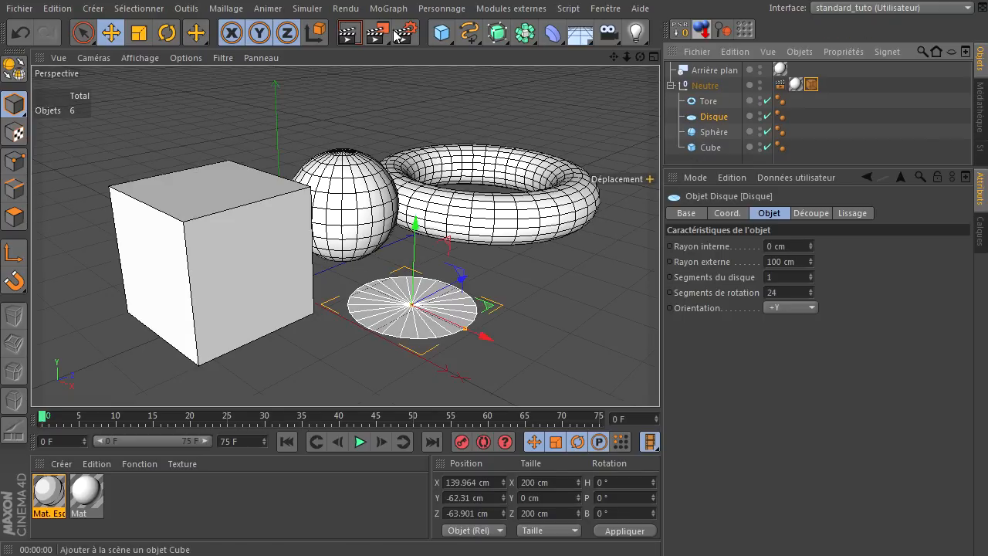
left_click(349, 32)
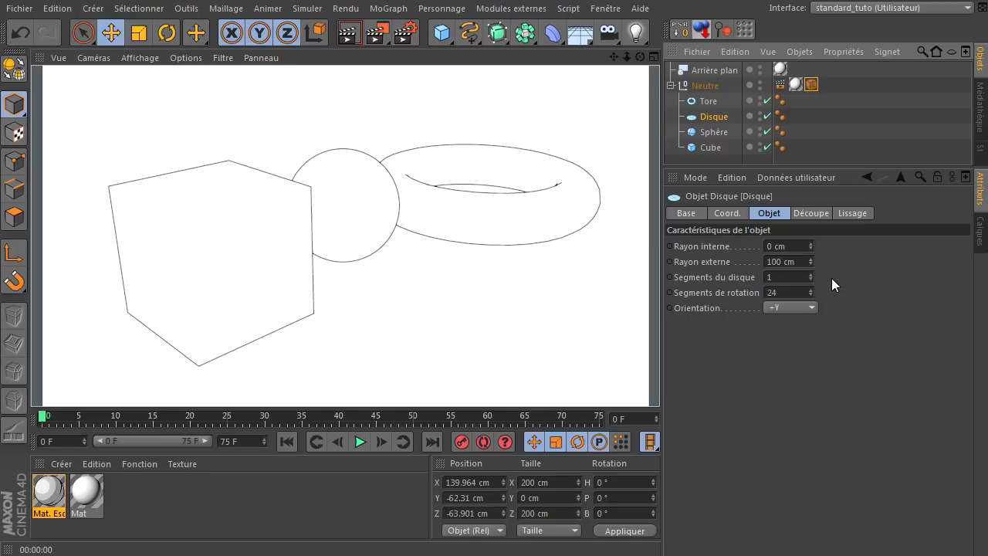
left_click(811, 86)
left_click(348, 33)
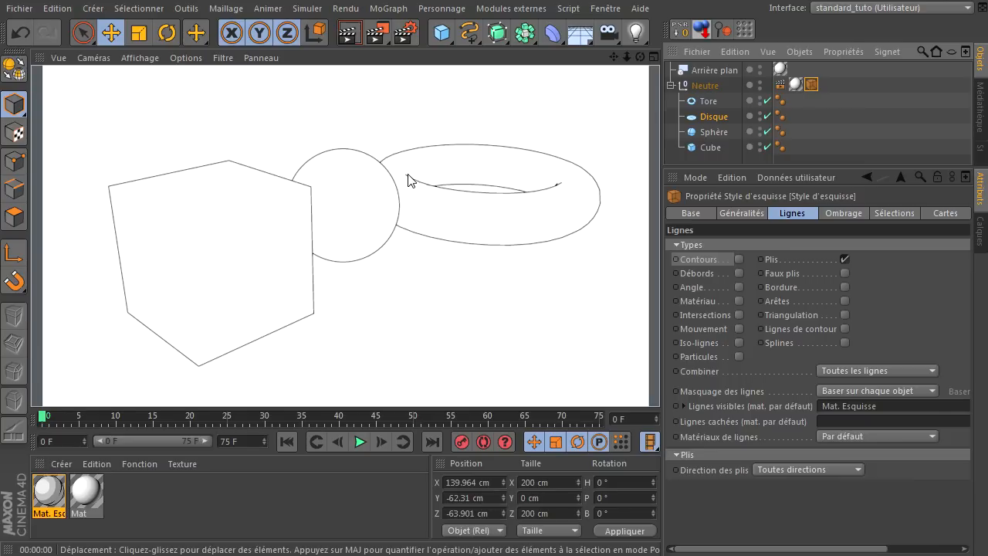
Swap Plis for Contours to compare the two line types, then return to Plis only, test-rendering each.
left_click(844, 260)
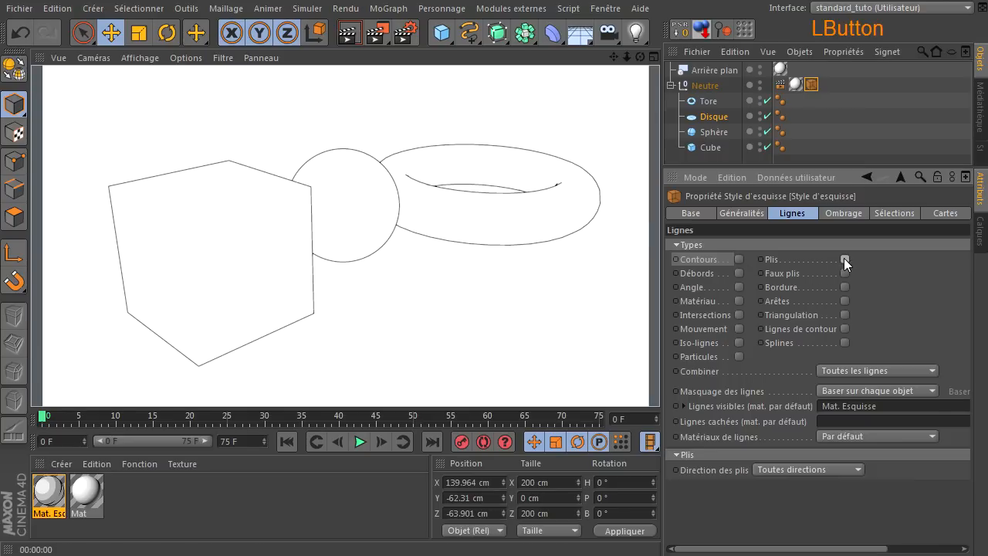
left_click(739, 260)
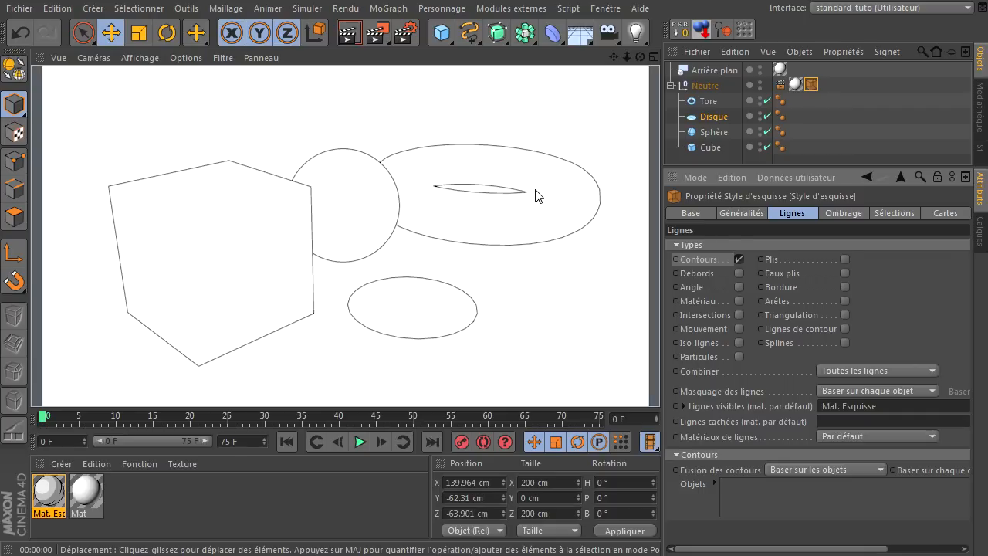
left_click(844, 260)
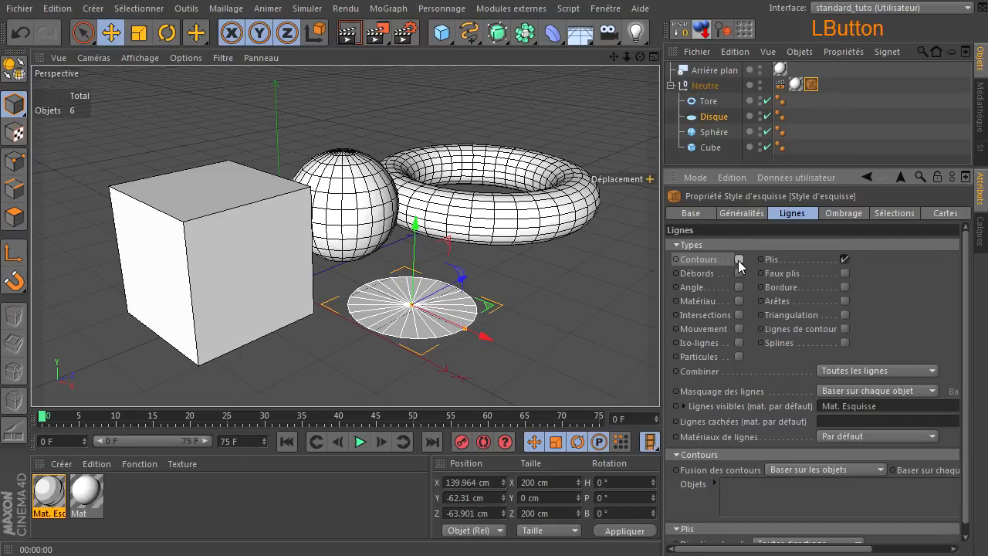
left_click(739, 260)
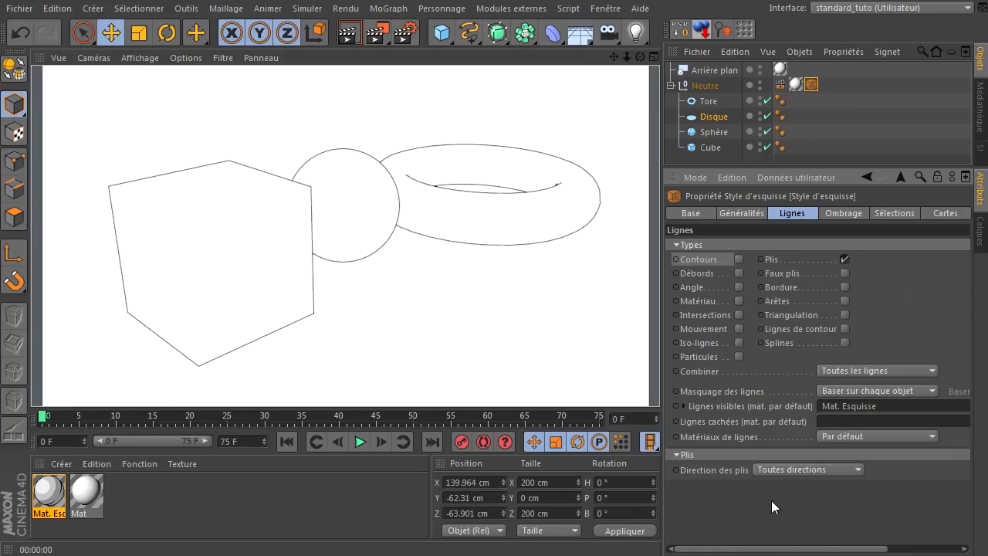
Try the Direction des plis options Avant -> Arrière and Arrière -> Avant, test-rendering the view with each.
left_click(770, 469)
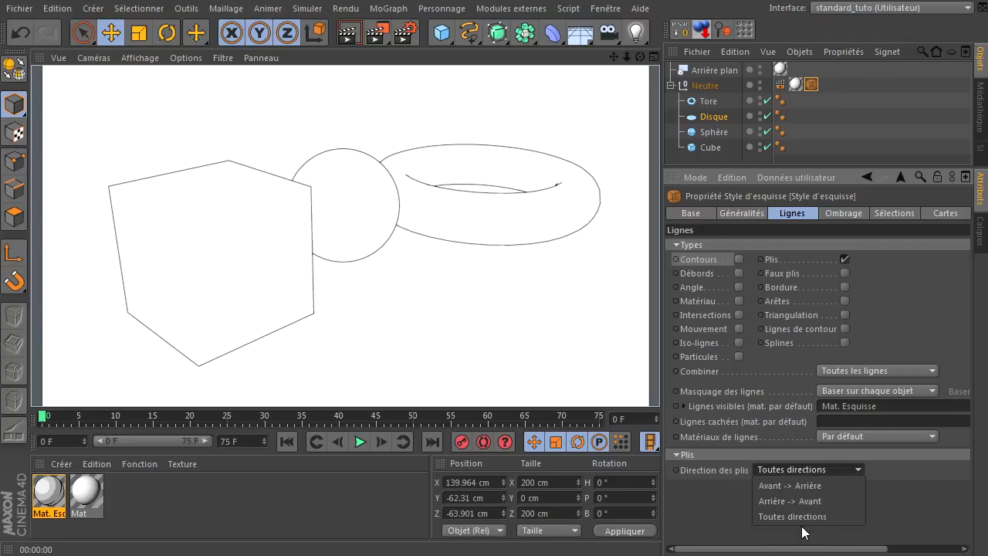
left_click(822, 486)
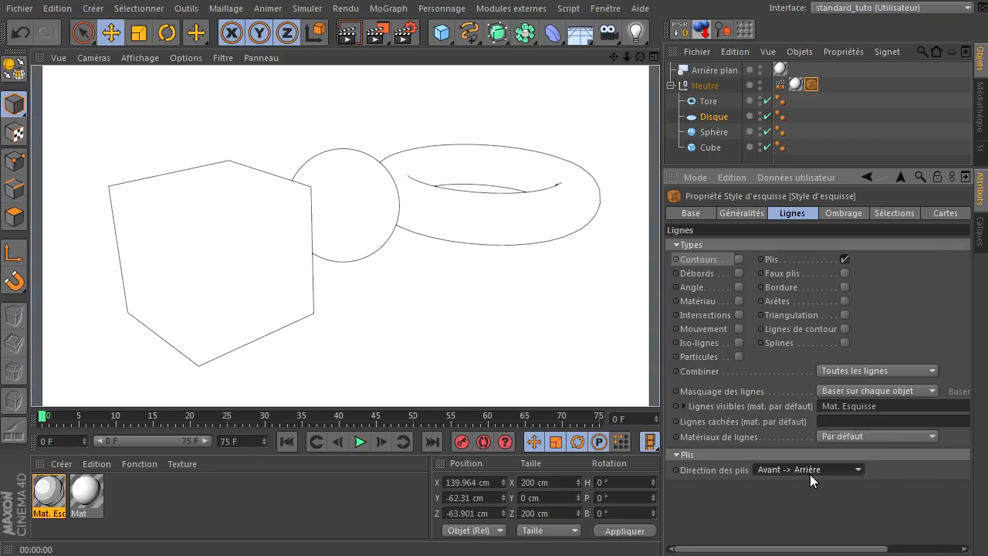
left_click(809, 471)
left_click(802, 502)
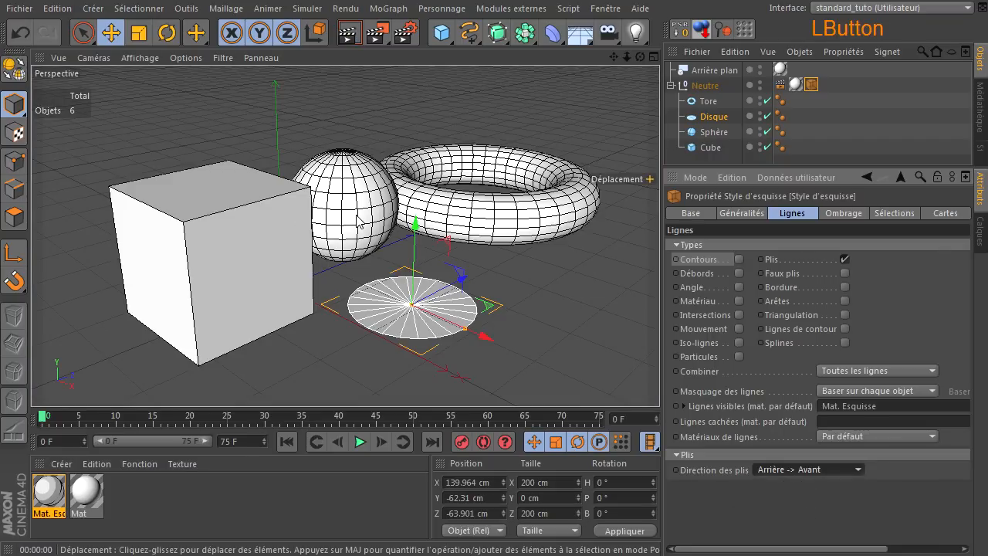
left_click(349, 33)
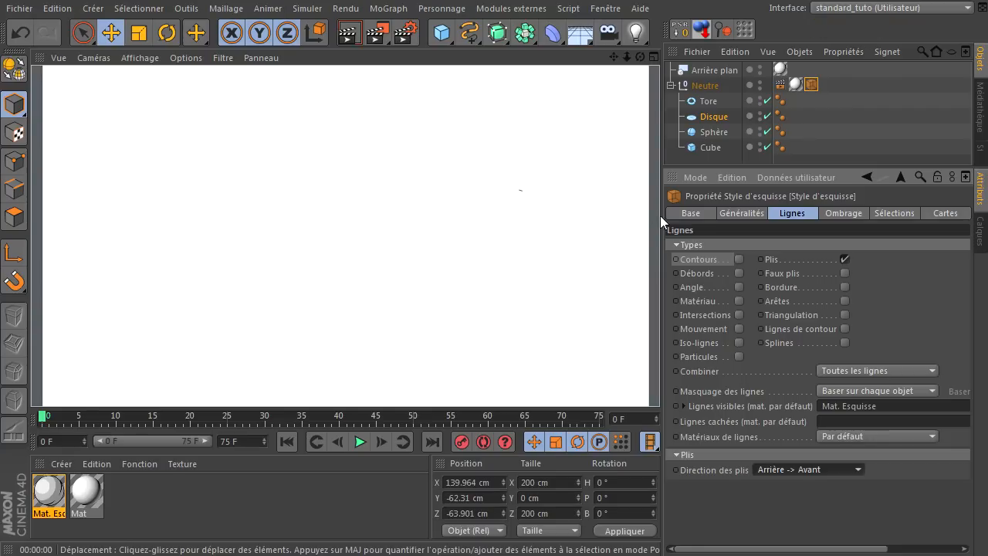
Reset Direction des plis to Toutes directions and disable the Plis line type.
left_click(811, 472)
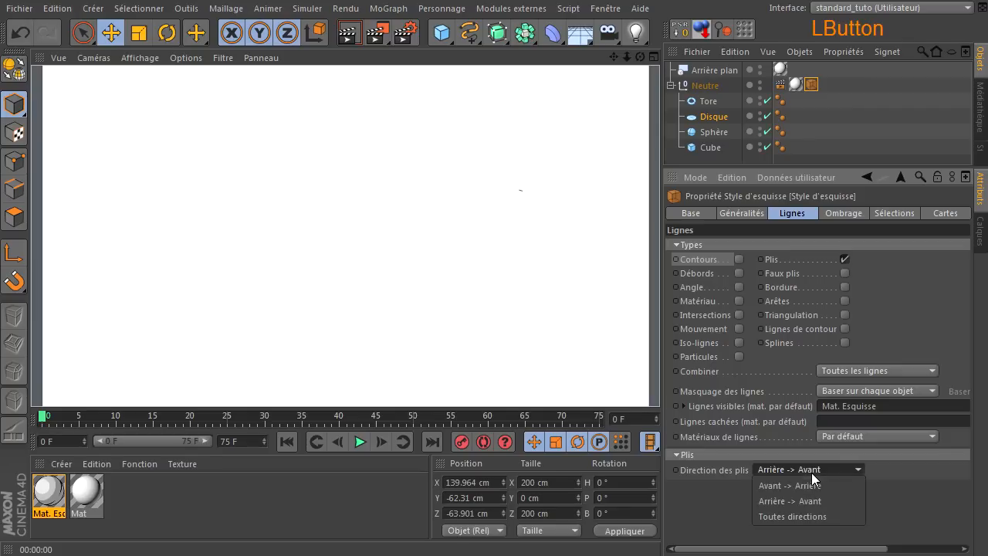
left_click(799, 515)
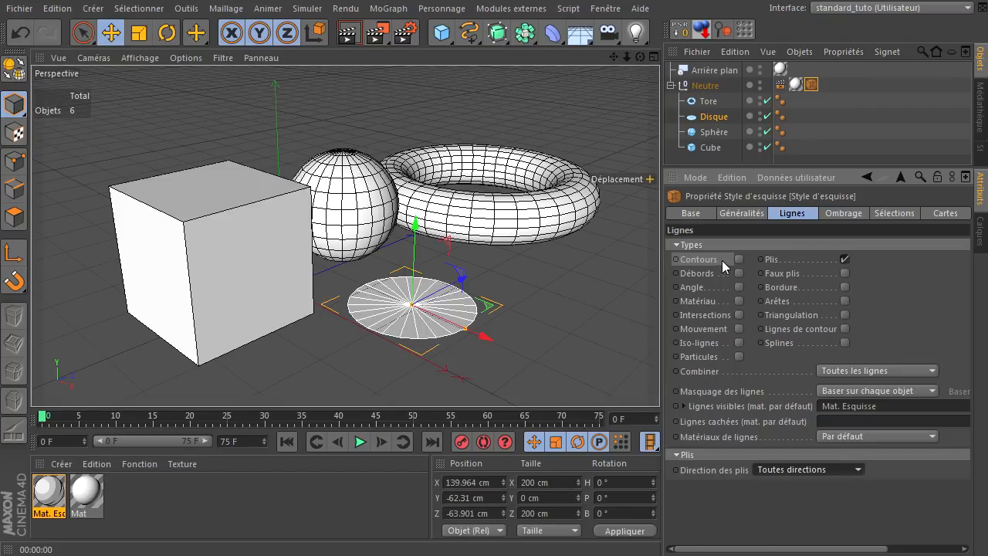
left_click(846, 258)
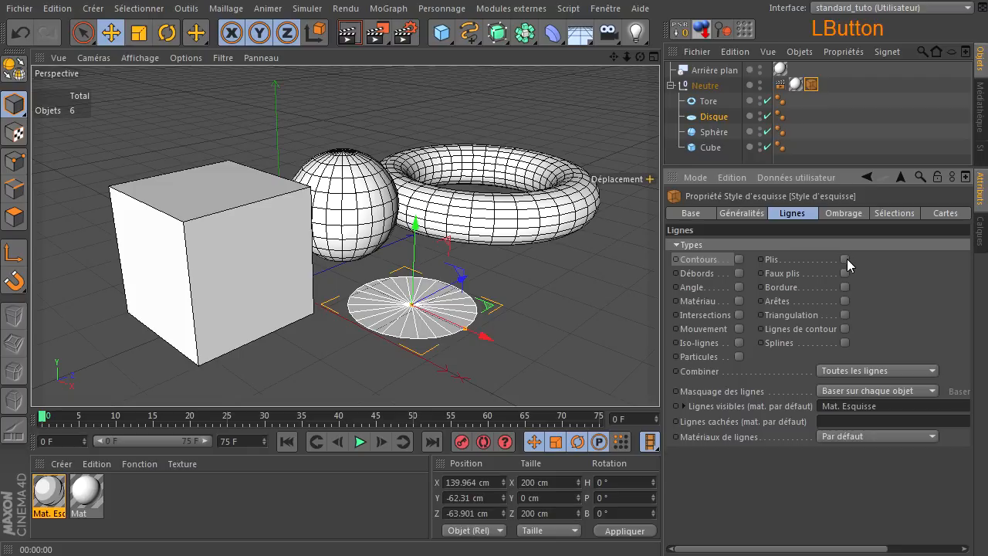
Enable the Débords line type on its own and test-render the view.
left_click(691, 272)
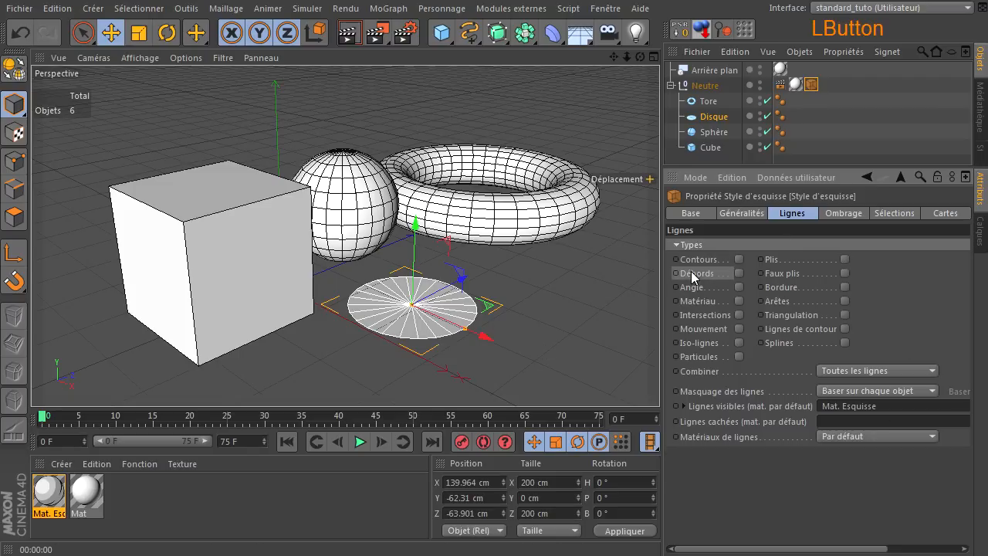
left_click(740, 274)
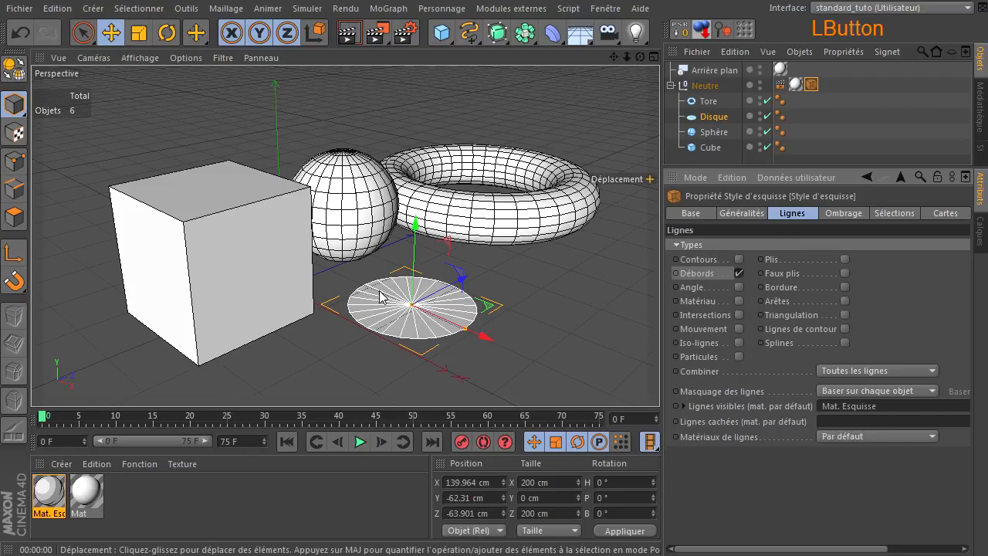
left_click(349, 37)
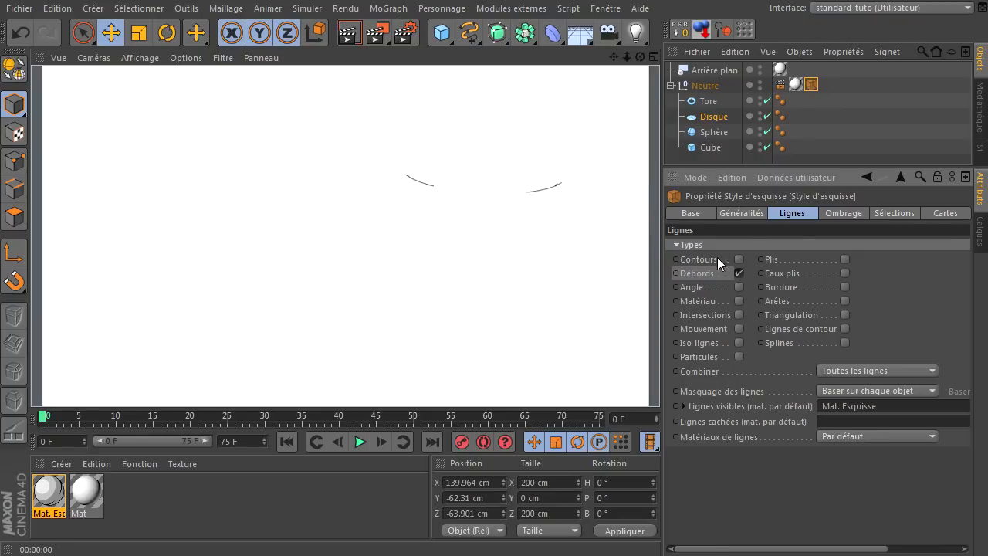
Replace Débords with Contours alone and then with Plis alone, test-rendering each for comparison.
left_click(739, 274)
left_click(739, 259)
left_click(350, 37)
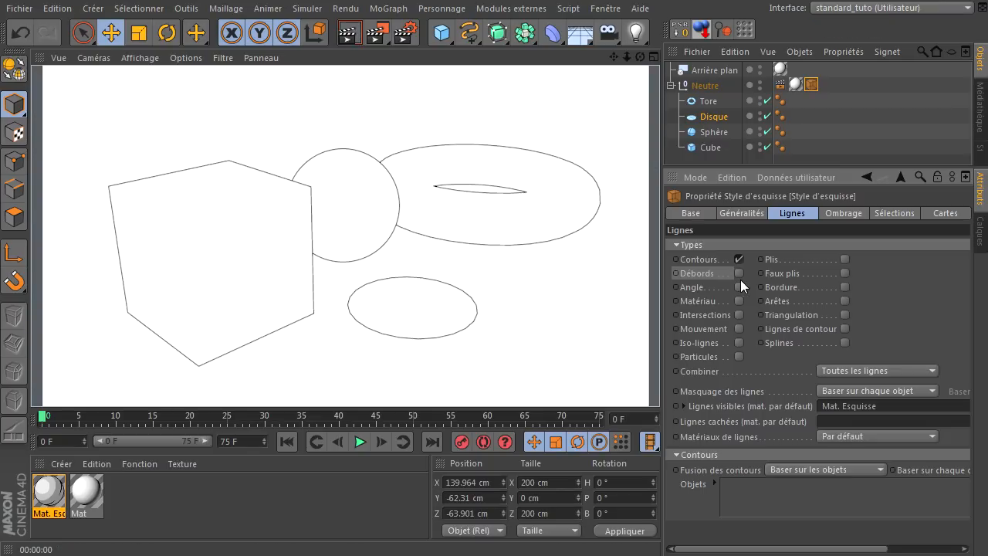
left_click(739, 259)
left_click(843, 261)
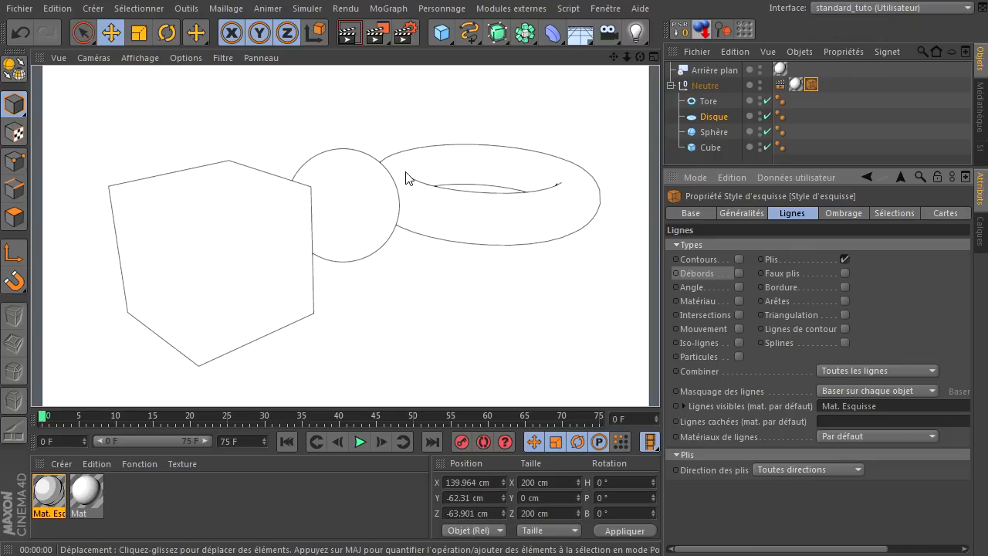
Switch from Plis back to Débords as the only line type and test-render the view.
left_click(845, 258)
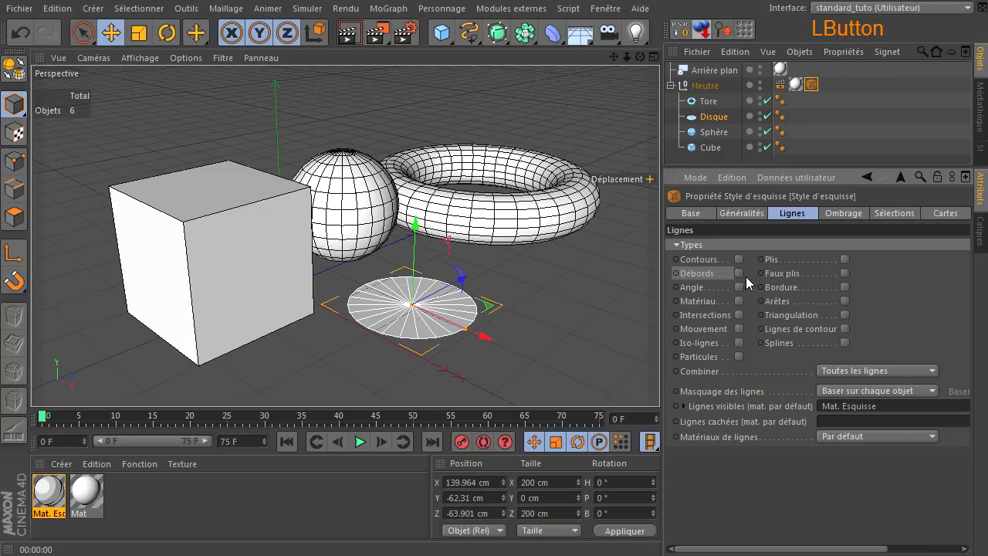
left_click(739, 273)
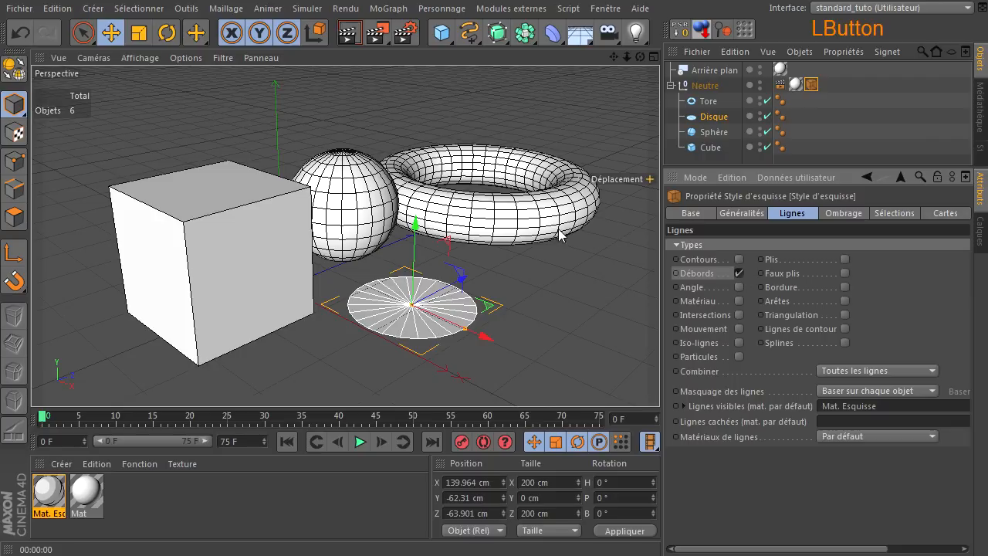
left_click(349, 35)
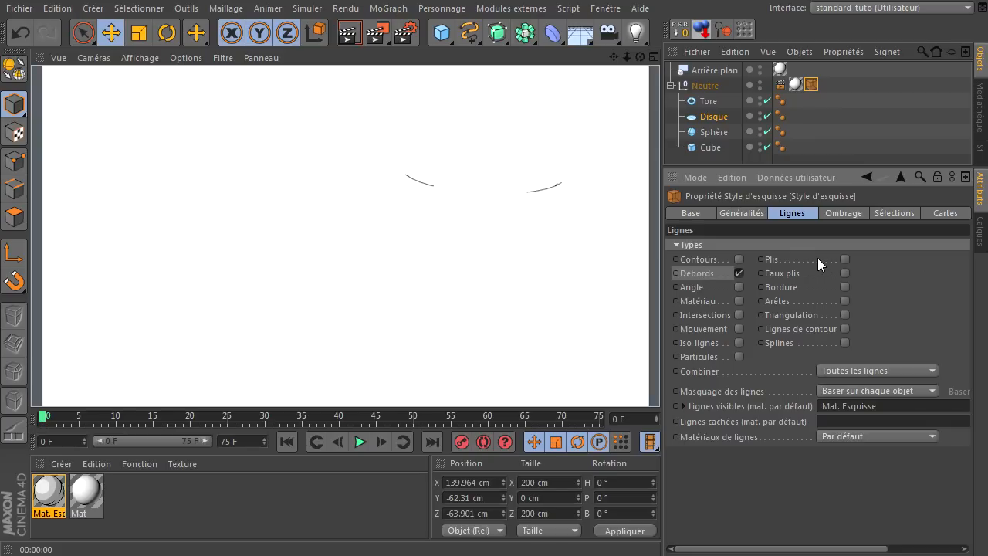
Replace the Débords line type with Faux plis and test-render the view.
left_click(707, 282)
left_click(739, 272)
left_click(846, 273)
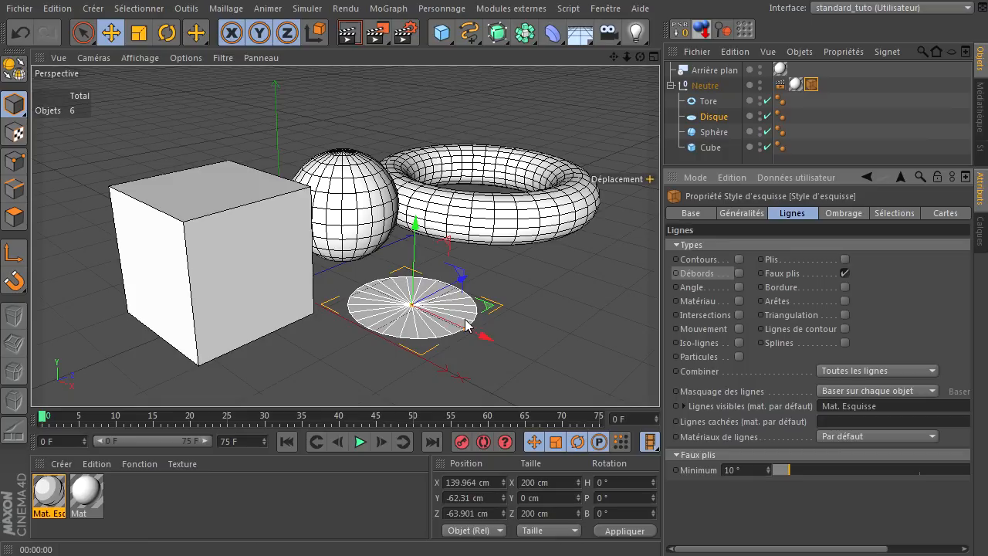
left_click(340, 37)
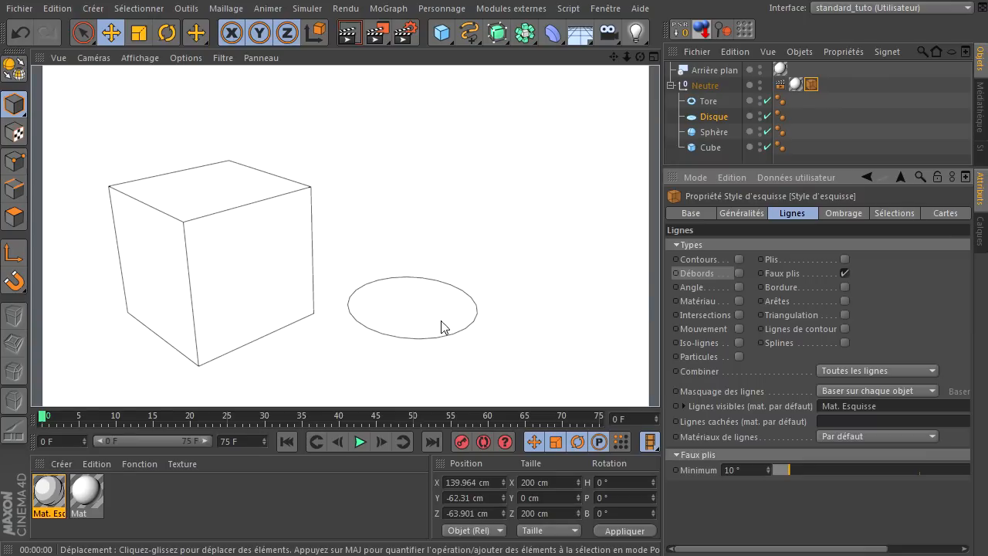
Set the Faux plis Minimum angle to 2°, then to 36°, test-rendering the view after each change.
left_click(798, 274)
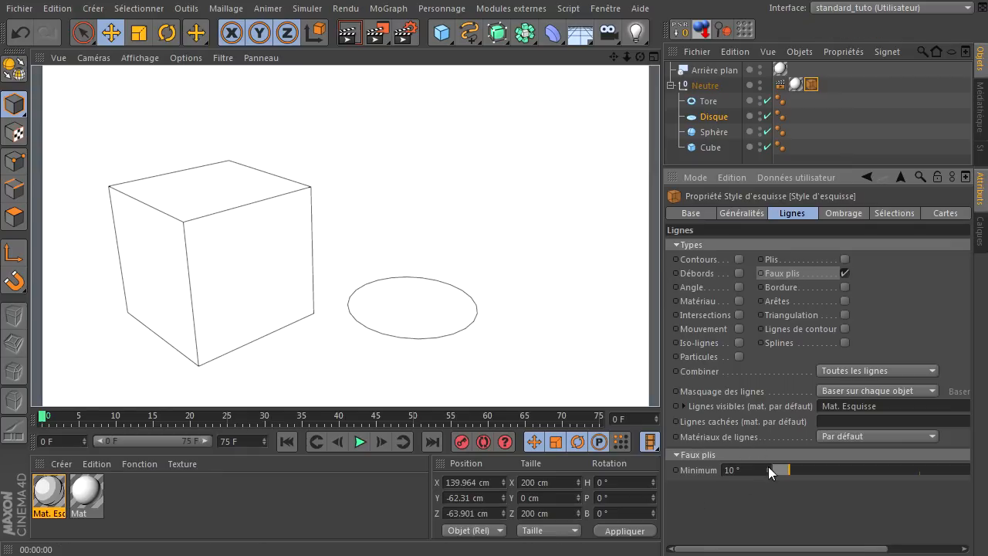
left_click(719, 474)
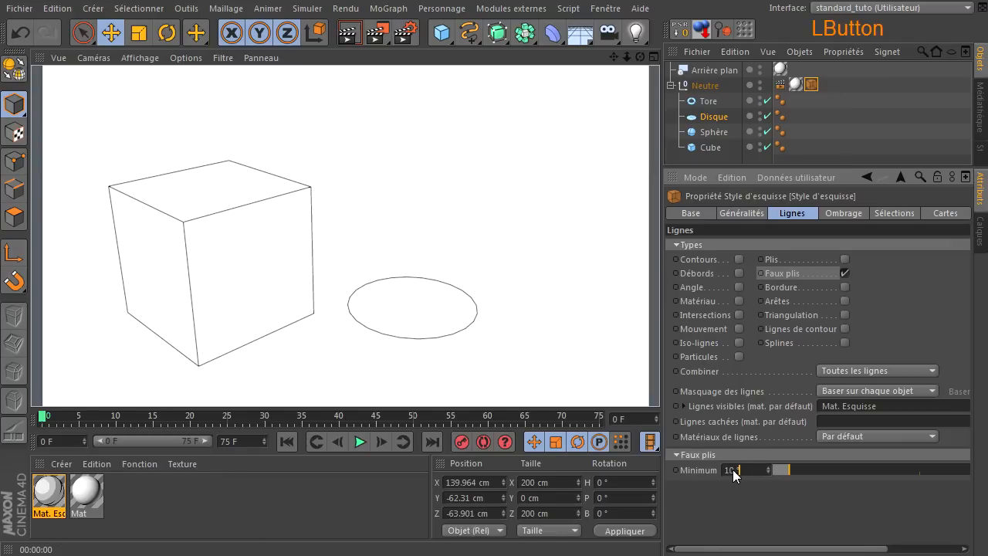
left_click(747, 471)
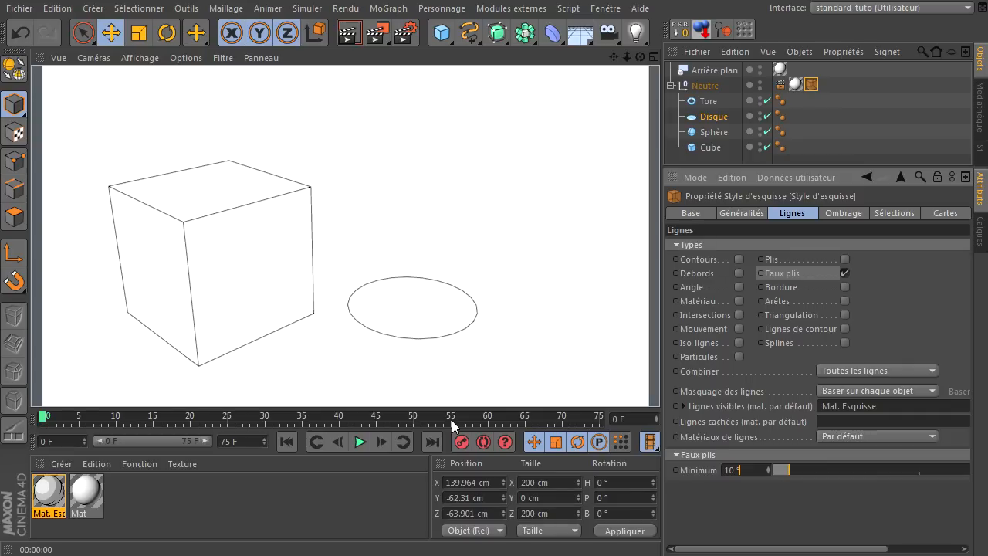
left_click(381, 199)
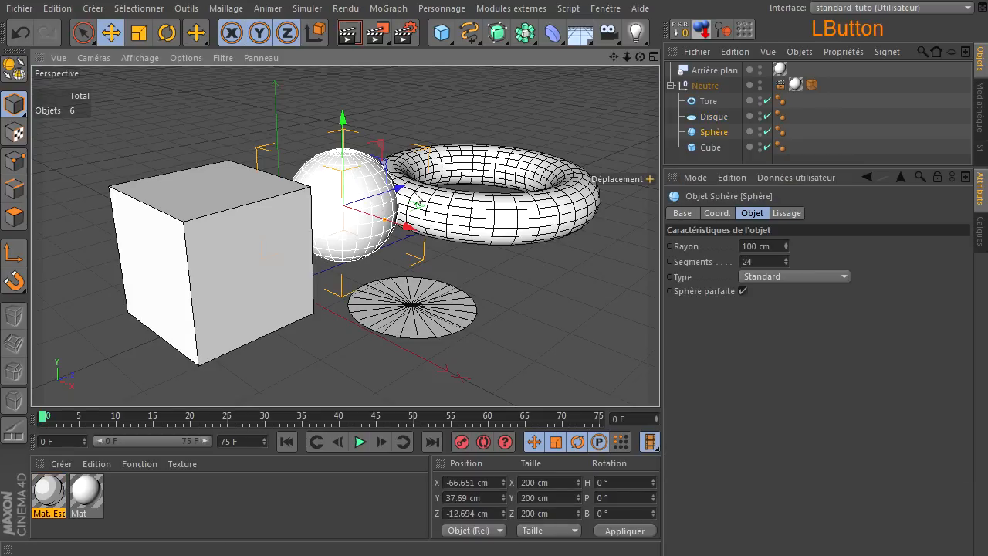
left_click(810, 85)
left_click_drag(791, 455, 778, 471)
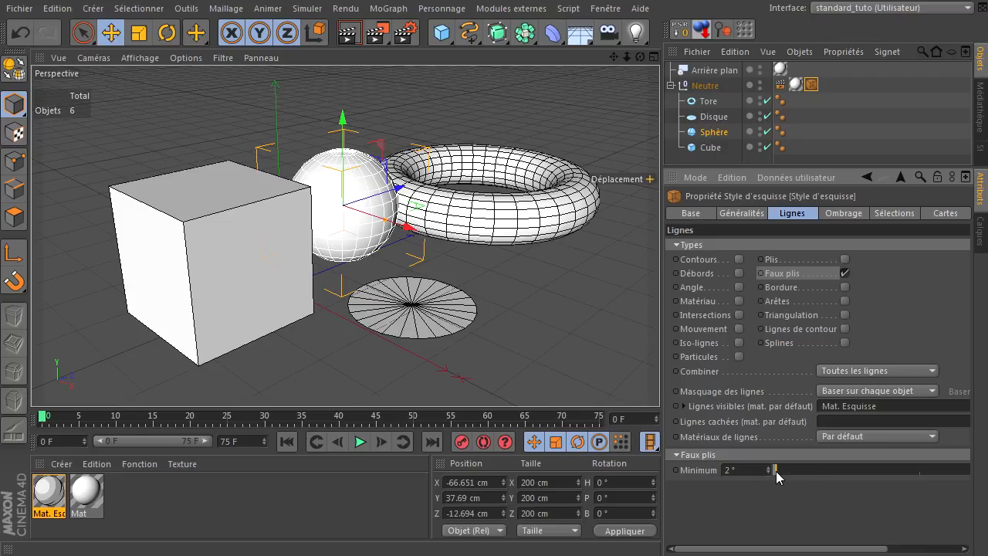
left_click(359, 35)
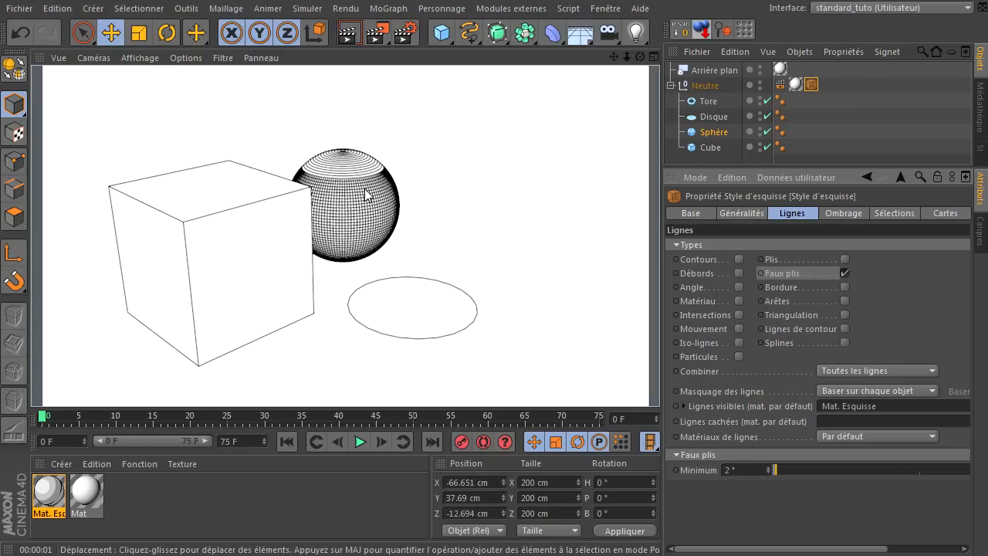
left_click_drag(802, 470, 832, 474)
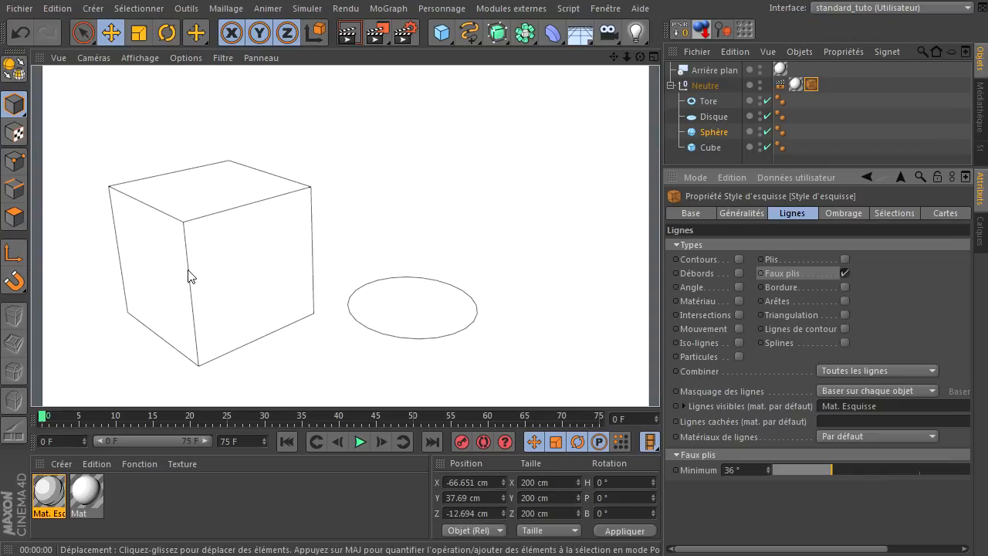
Try Faux plis Minimum angles of 93°, 89° and 91°, test-rendering the view to compare them.
left_click(924, 470)
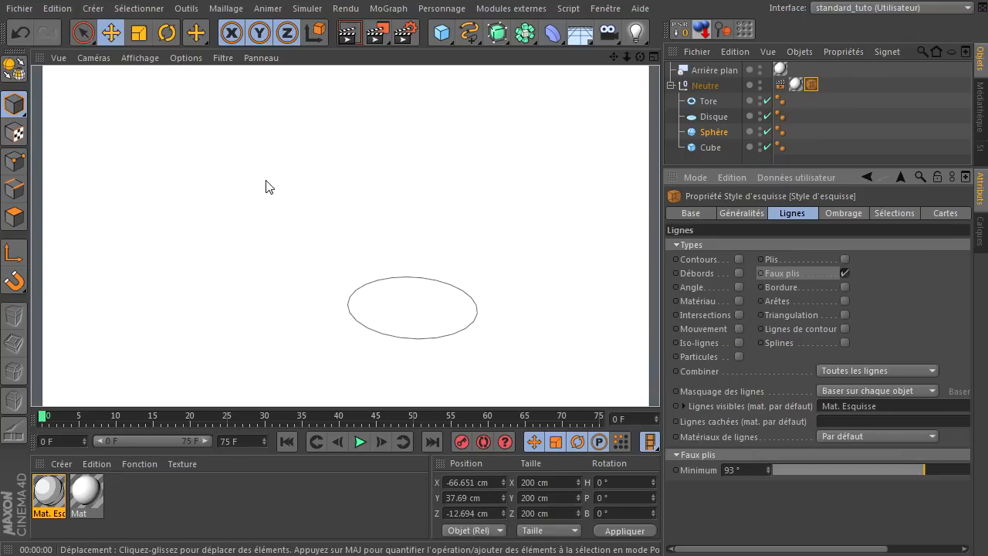
left_click_drag(770, 473, 260, 94)
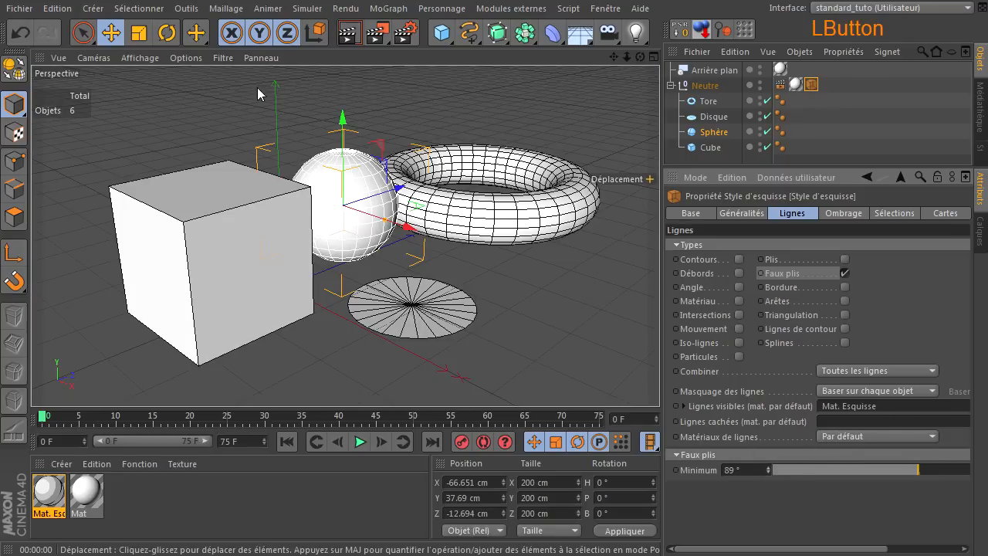
left_click(349, 36)
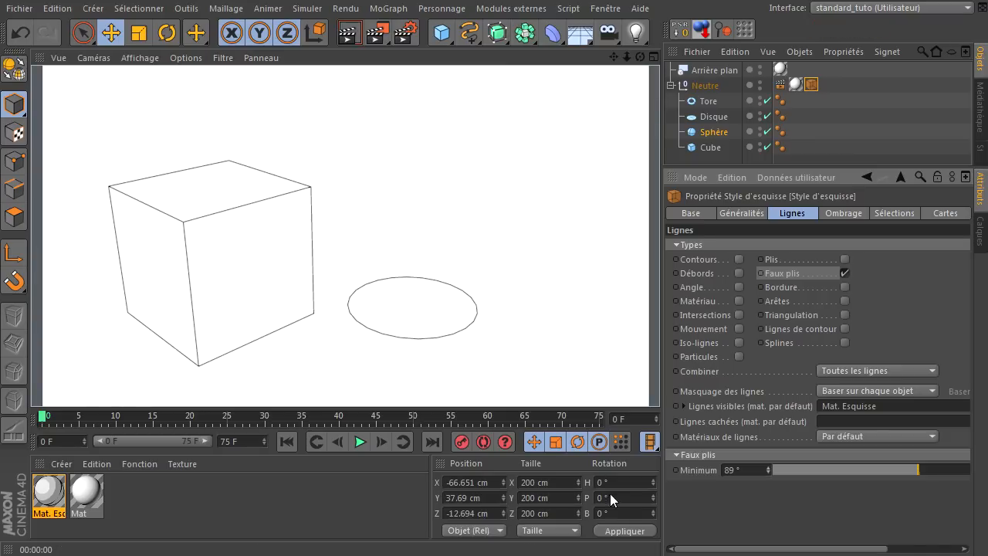
left_click(769, 468)
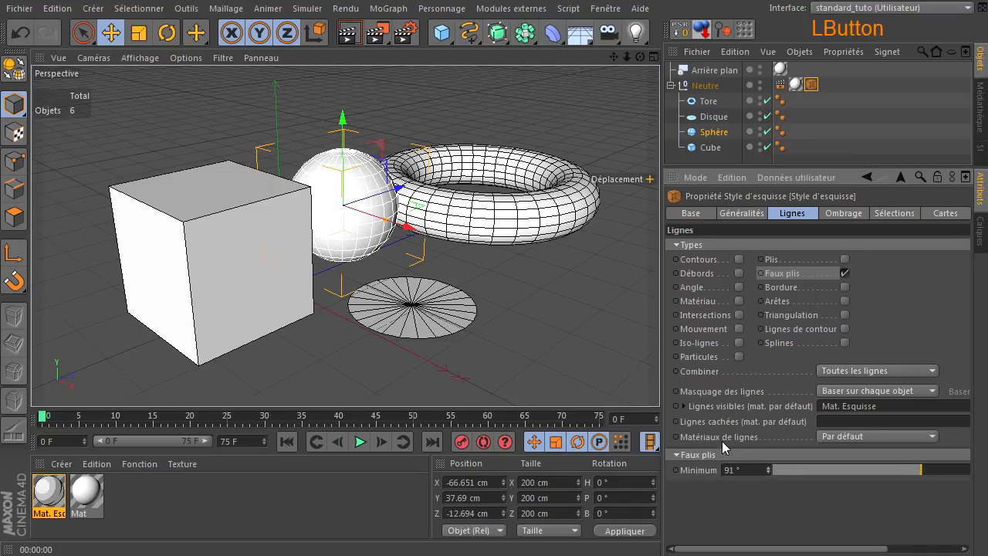
left_click(349, 36)
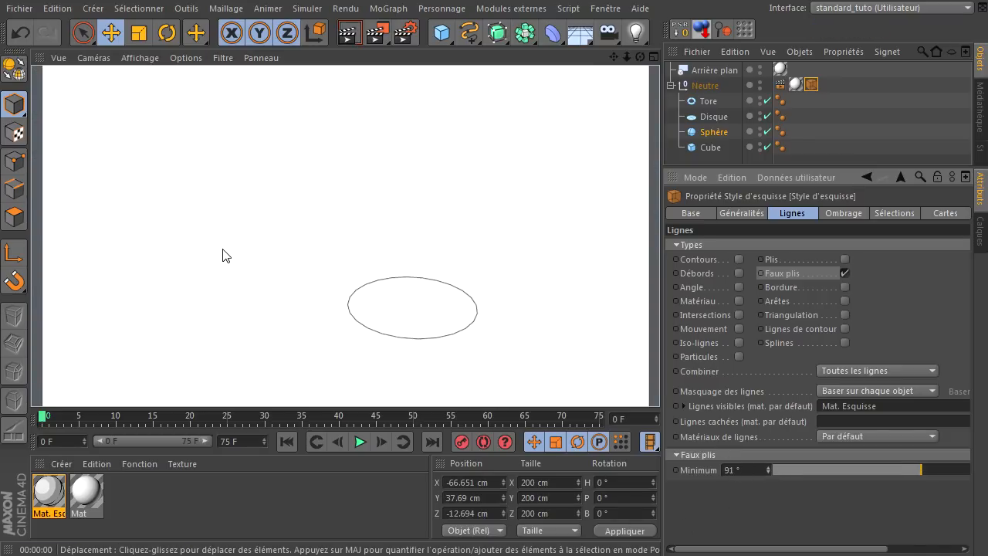
Set the Faux plis Minimum angle to 10° and test-render the view.
left_click(762, 472)
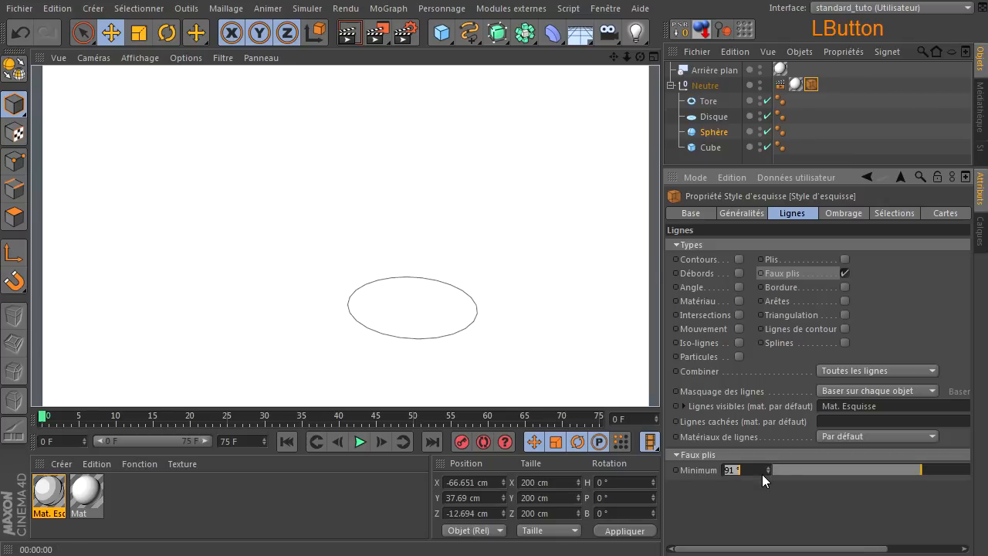
type("41")
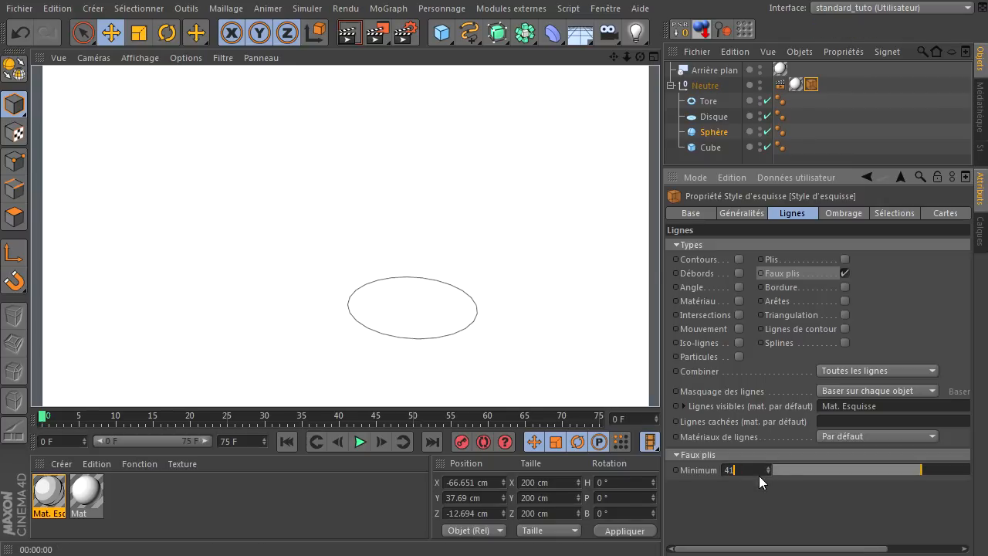
left_click(754, 470)
type("10")
left_click(751, 487)
left_click(340, 29)
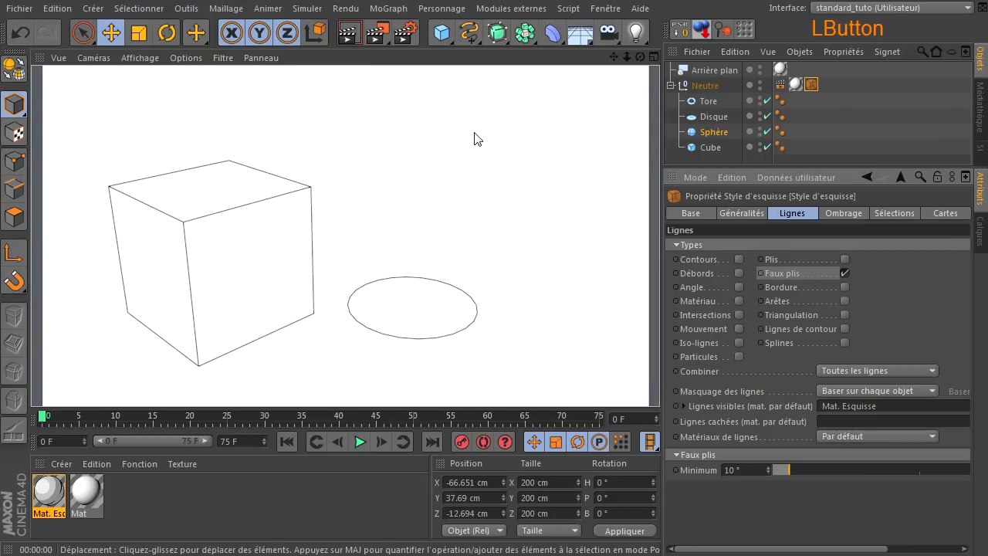
Replace Faux plis with Angle as the only line type, test-render the view and check its Minimum and Maximum values.
left_click(844, 274)
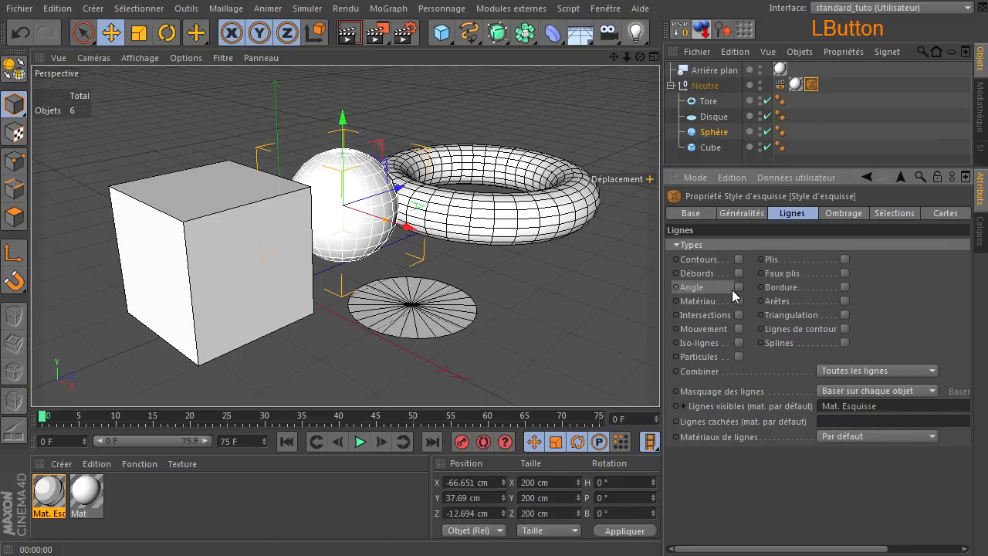
left_click(738, 287)
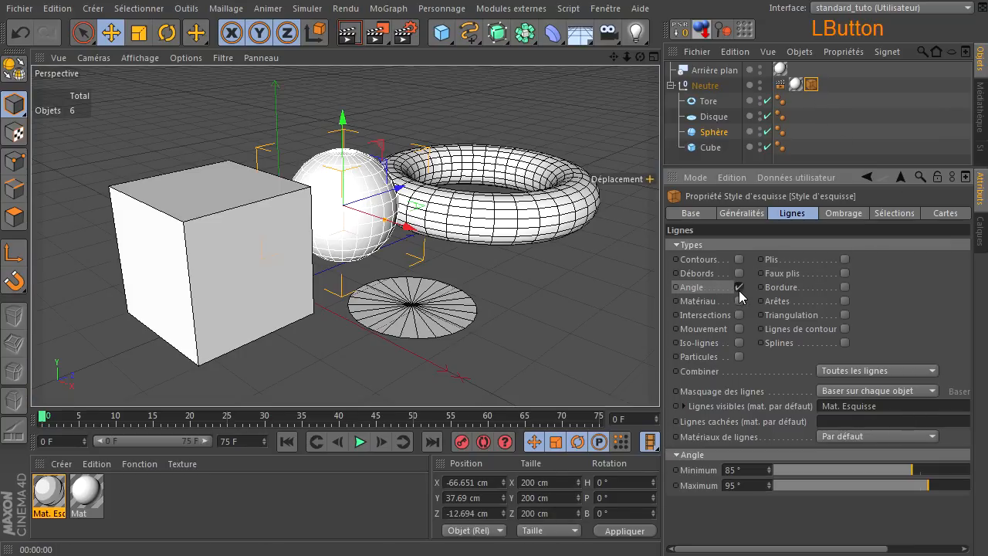
left_click(349, 32)
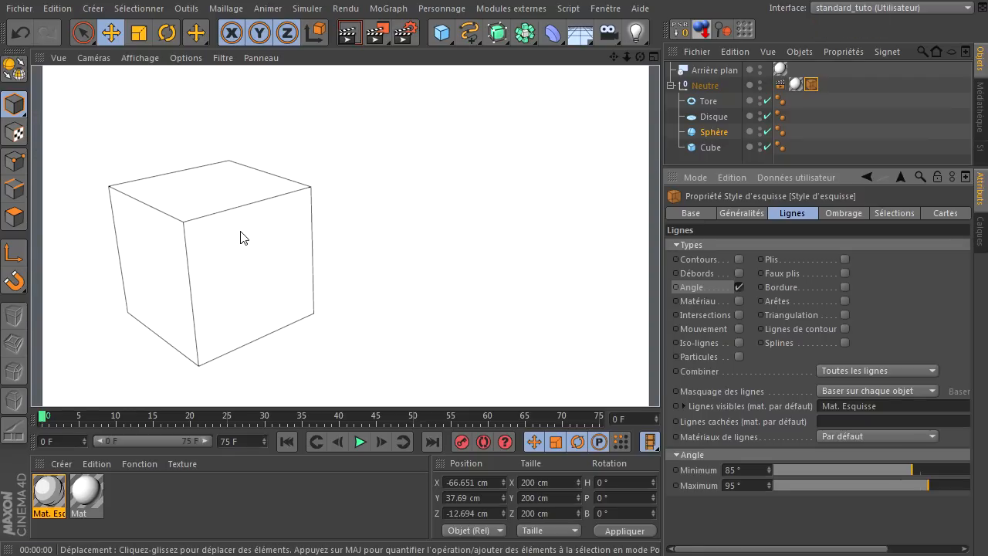
left_click(749, 470)
left_click(751, 468)
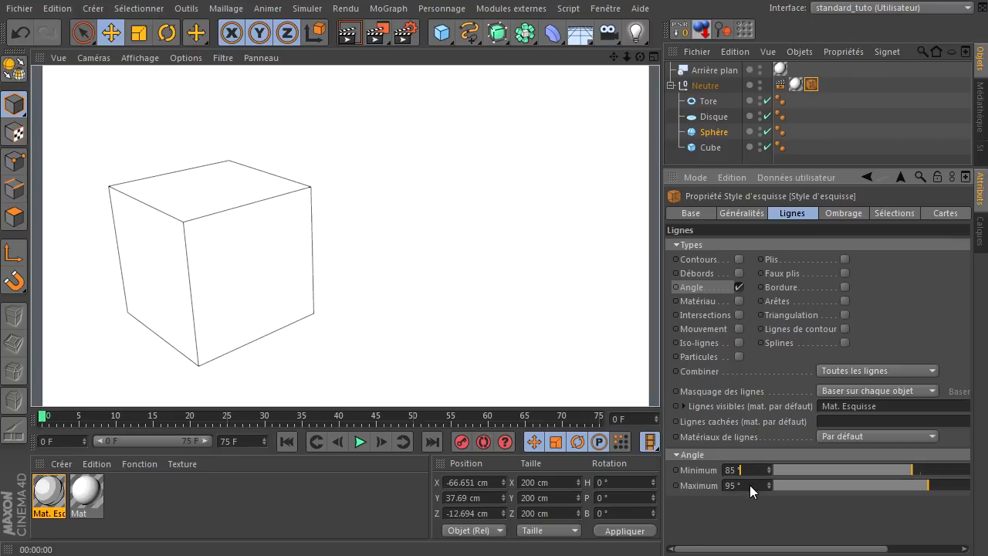
left_click(750, 484)
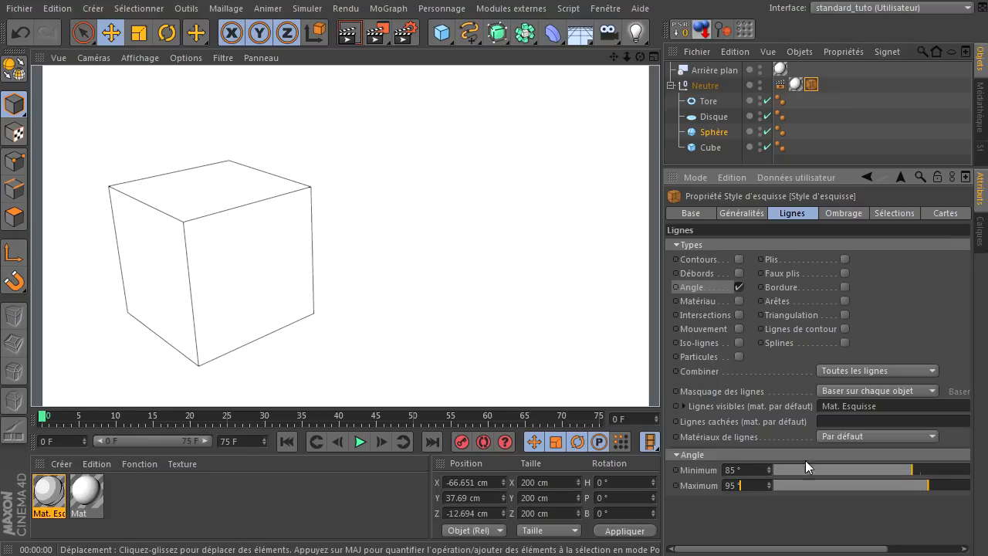
Try Angle Minimum values of 14°, 4° and 2°, return it to 85°, and test-render the view after each change.
left_click_drag(812, 473, 798, 471)
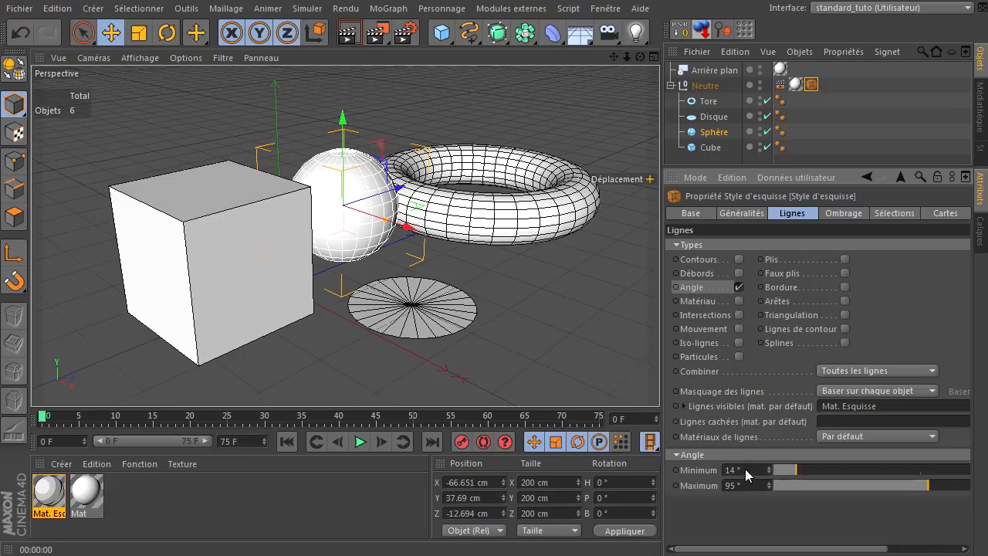
left_click(348, 32)
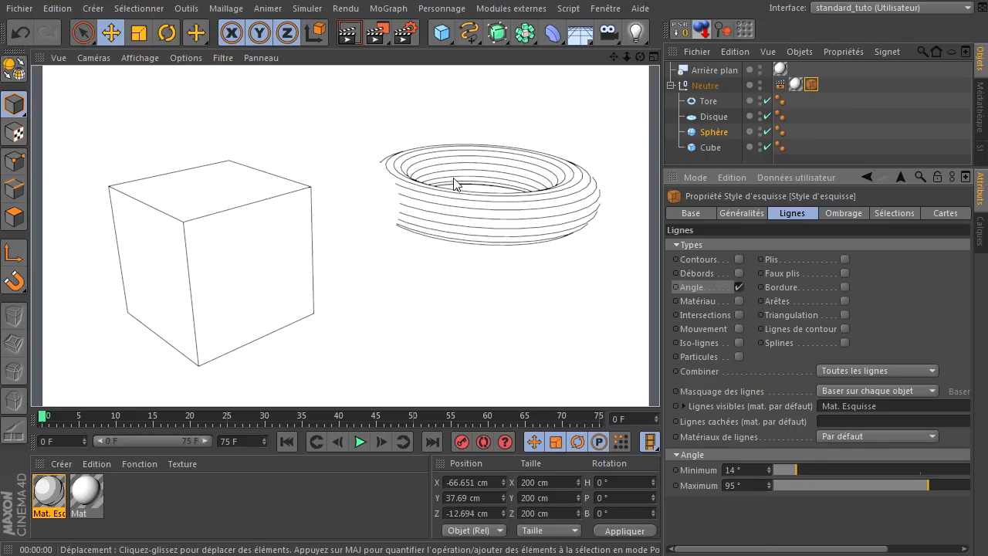
left_click_drag(795, 470, 781, 474)
left_click(348, 32)
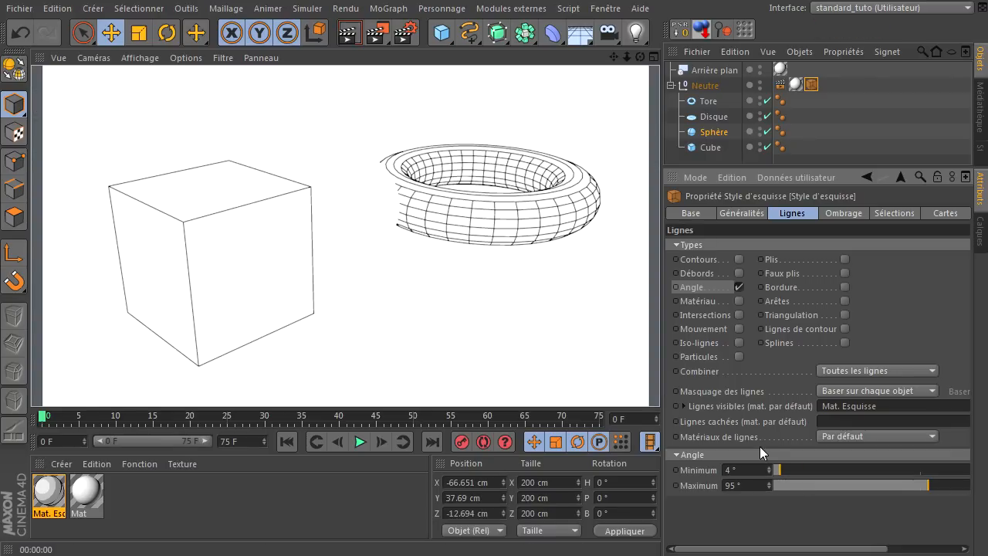
left_click_drag(774, 476, 767, 475)
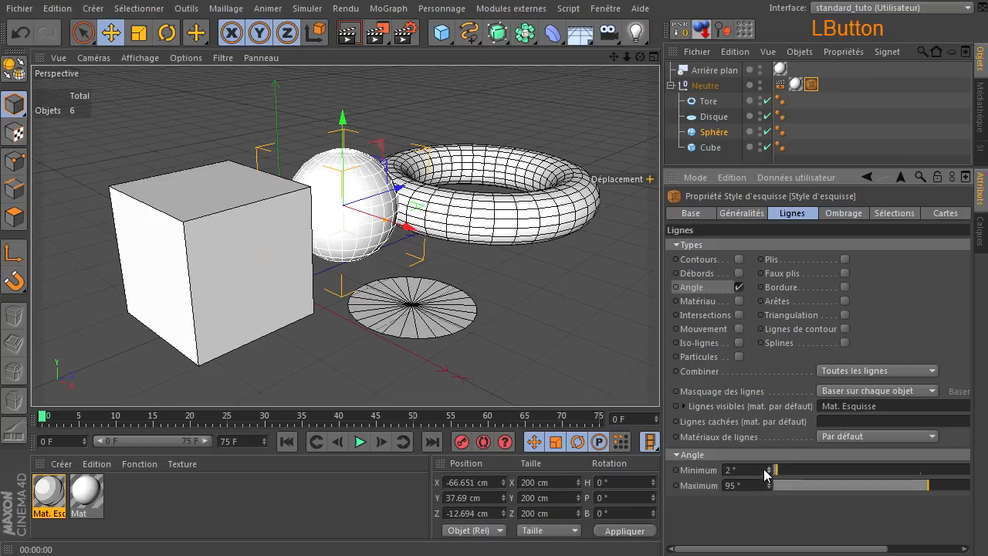
left_click(348, 34)
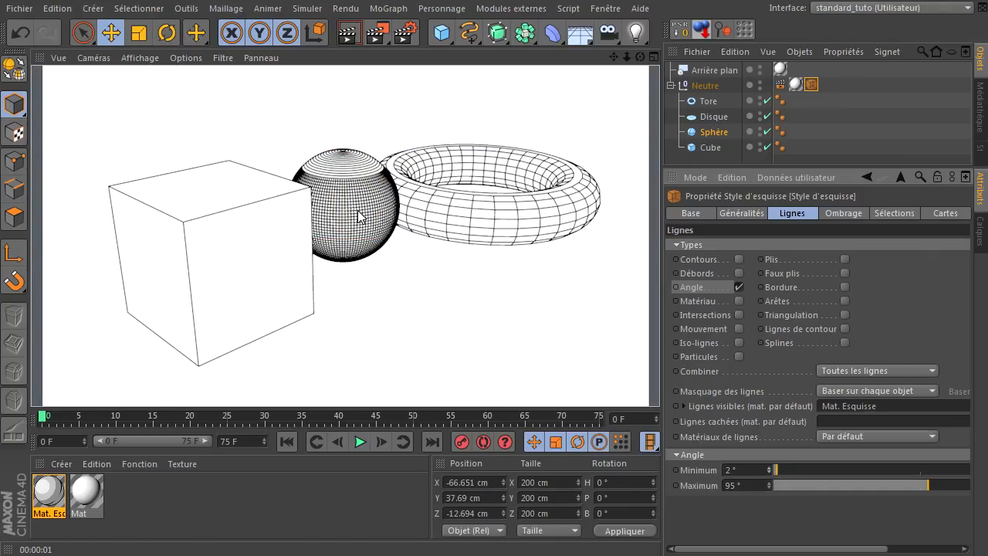
left_click_drag(797, 467, 914, 471)
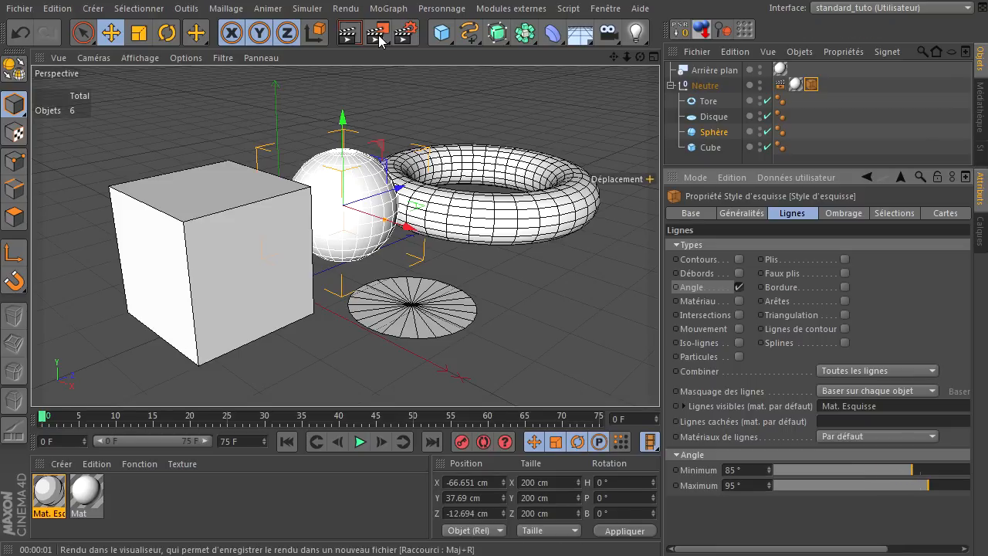
left_click(349, 37)
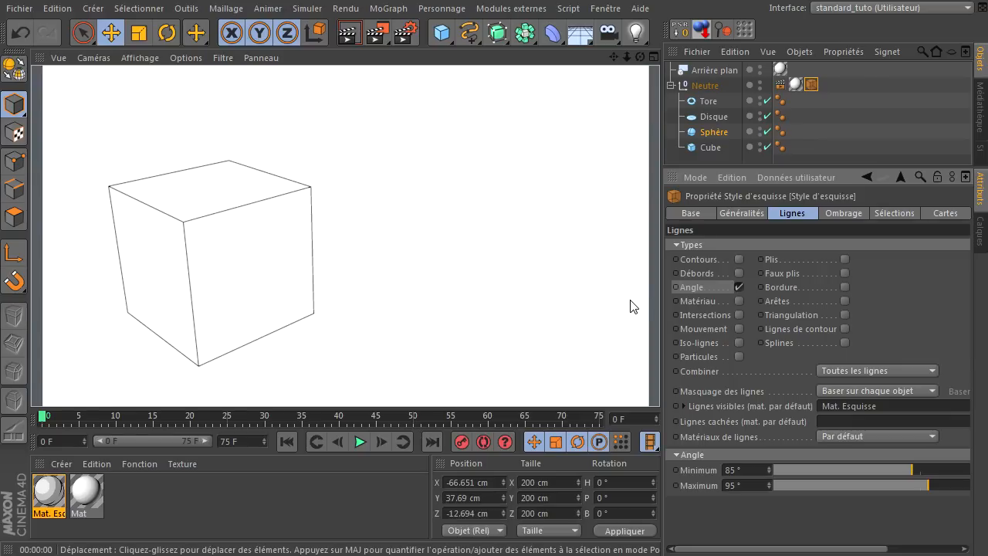
Replace the Angle line type with Bordure as the only active type and test-render the view.
left_click(739, 287)
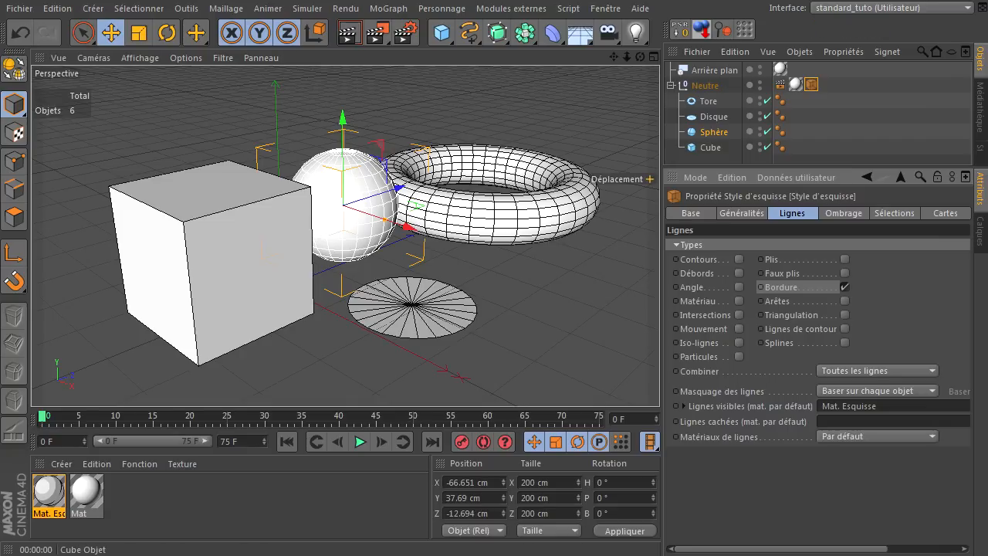
left_click(348, 33)
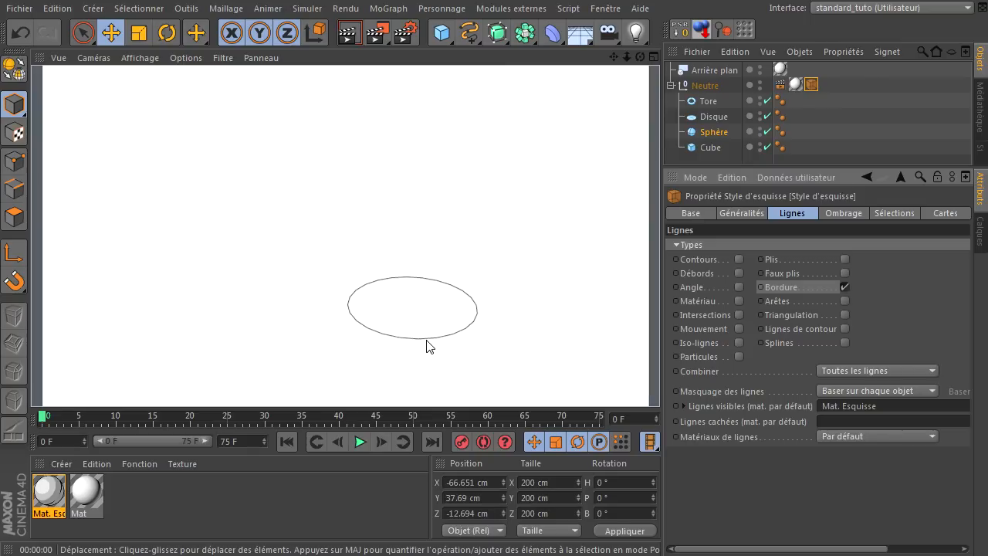
left_click(915, 308)
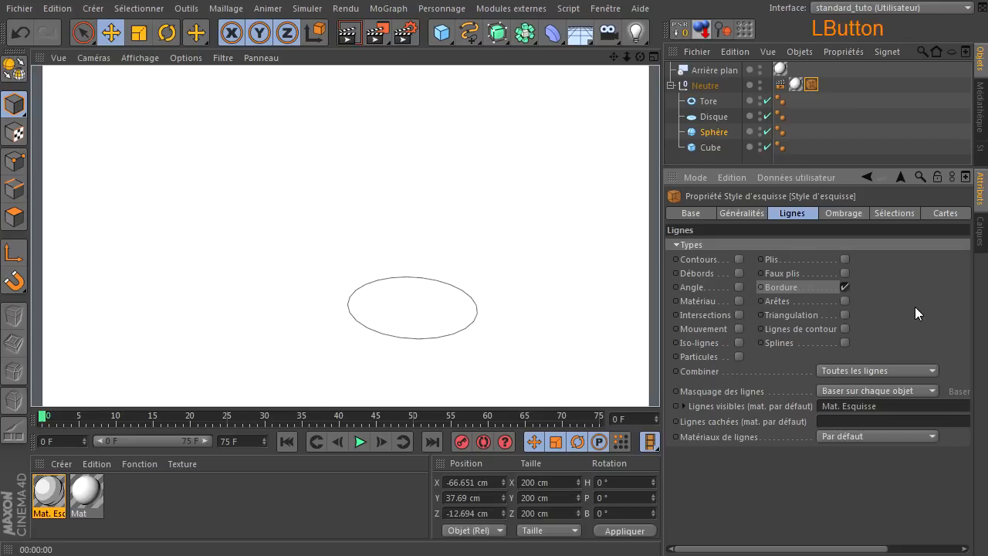
left_click(799, 528)
Convert the cube to an editable polygon object and switch to brush selection of its polygons.
left_click(711, 146)
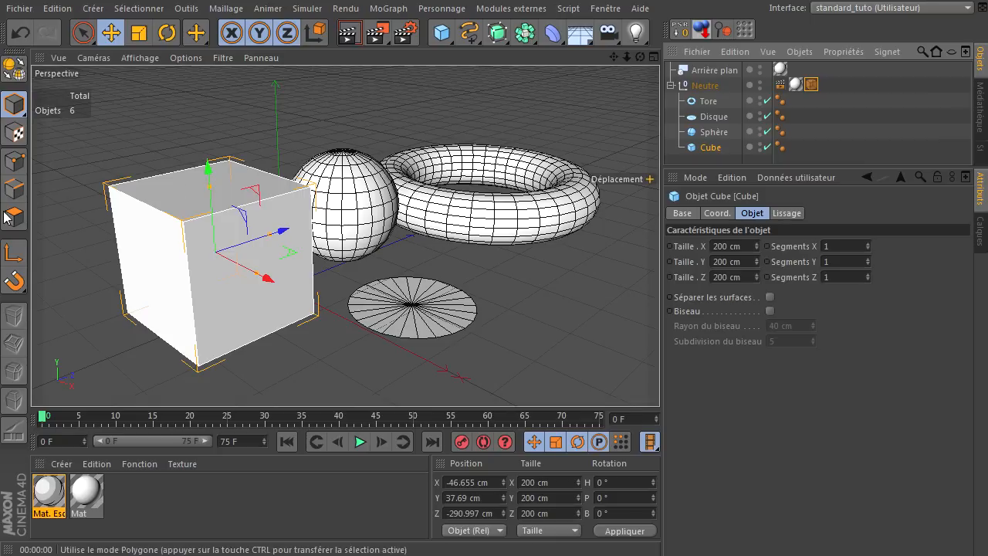
left_click(14, 68)
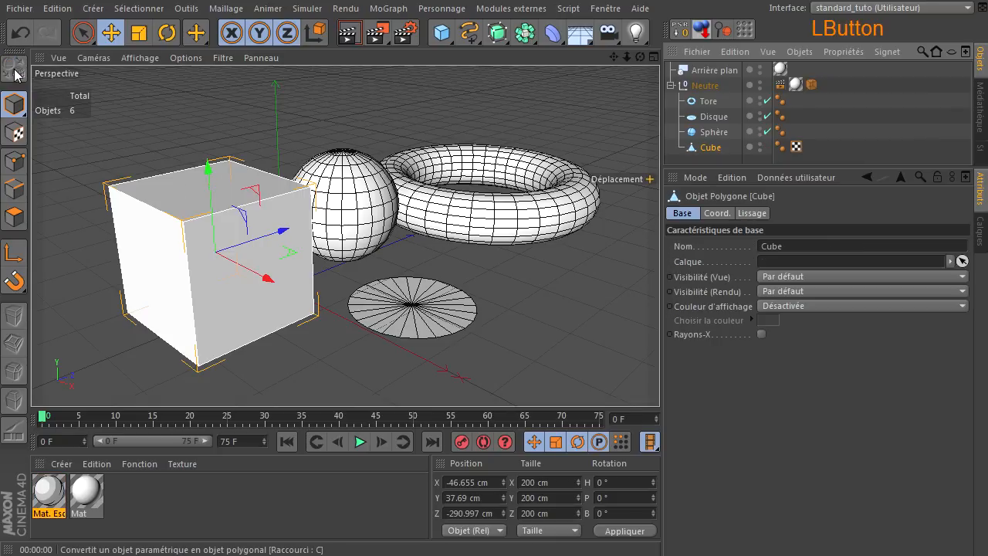
left_click(84, 39)
left_click(14, 216)
Delete the cube's left-hand front-facing polygon so the box is open on that side.
left_click(190, 186)
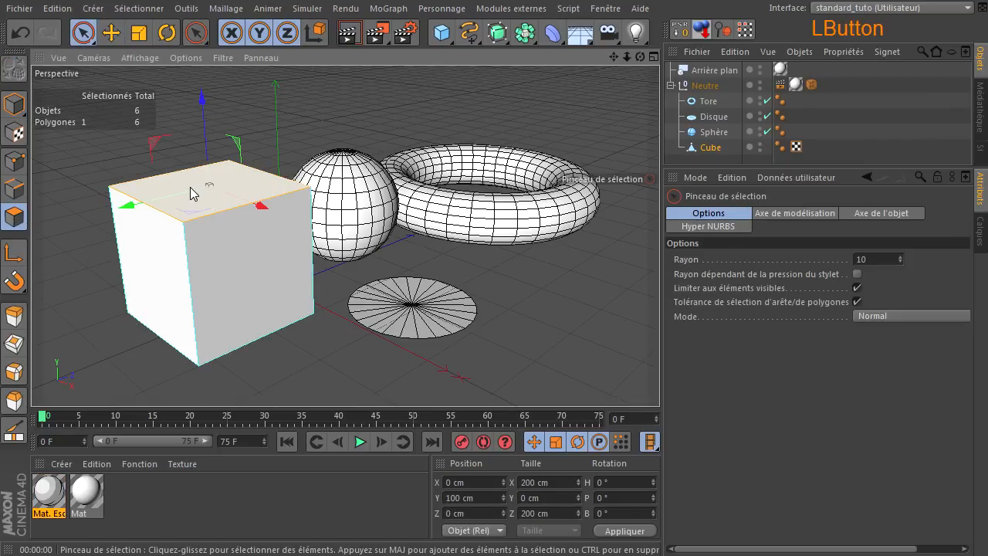
left_click(272, 245)
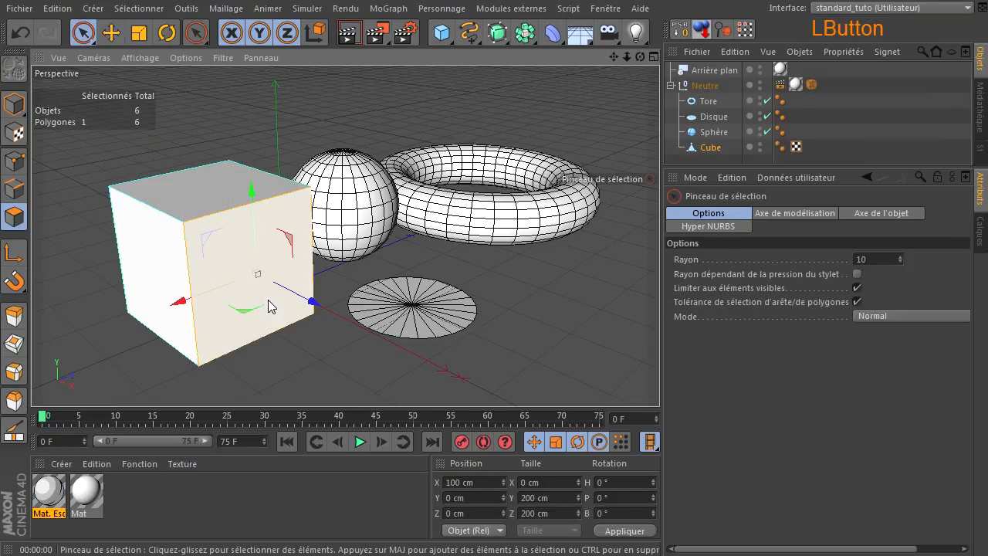
left_click(158, 245)
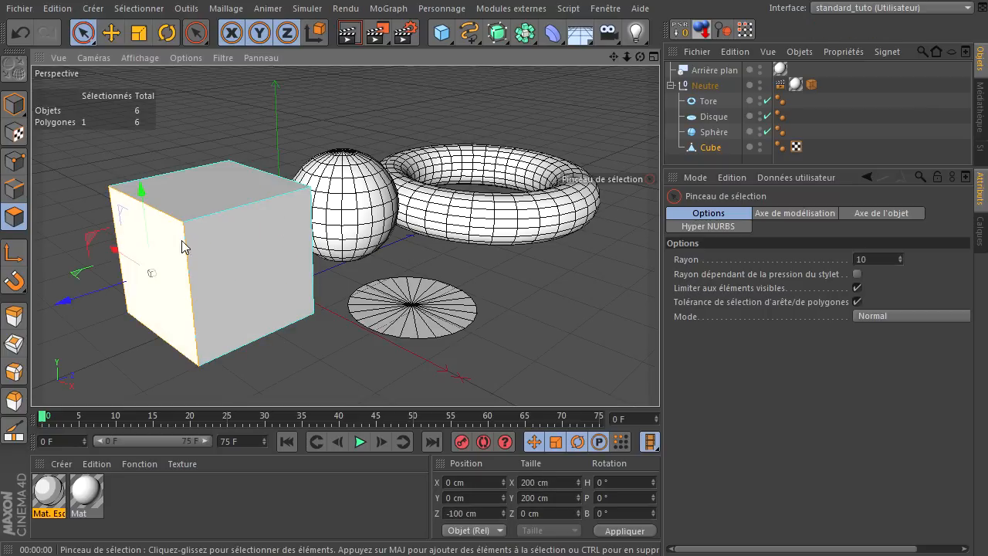
left_click(156, 280)
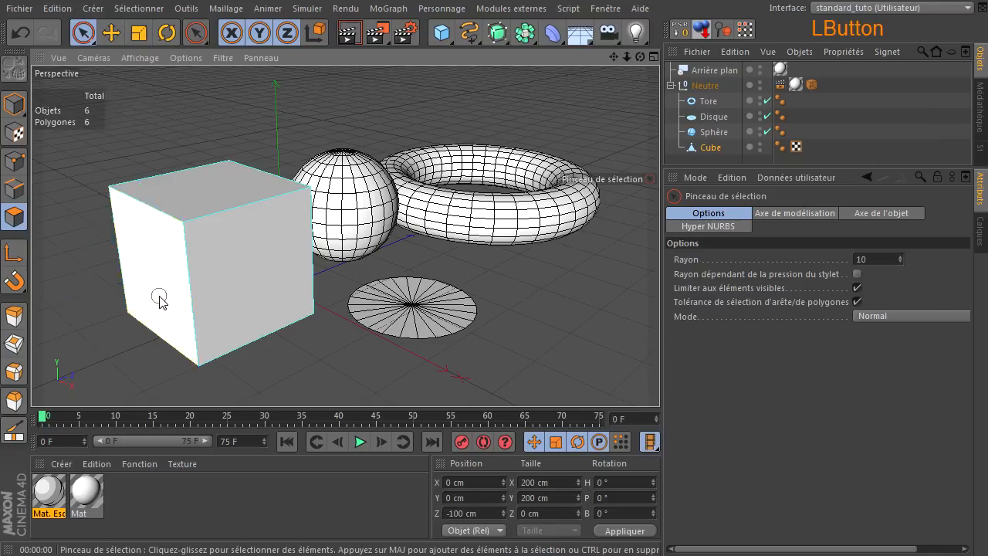
key("Delete")
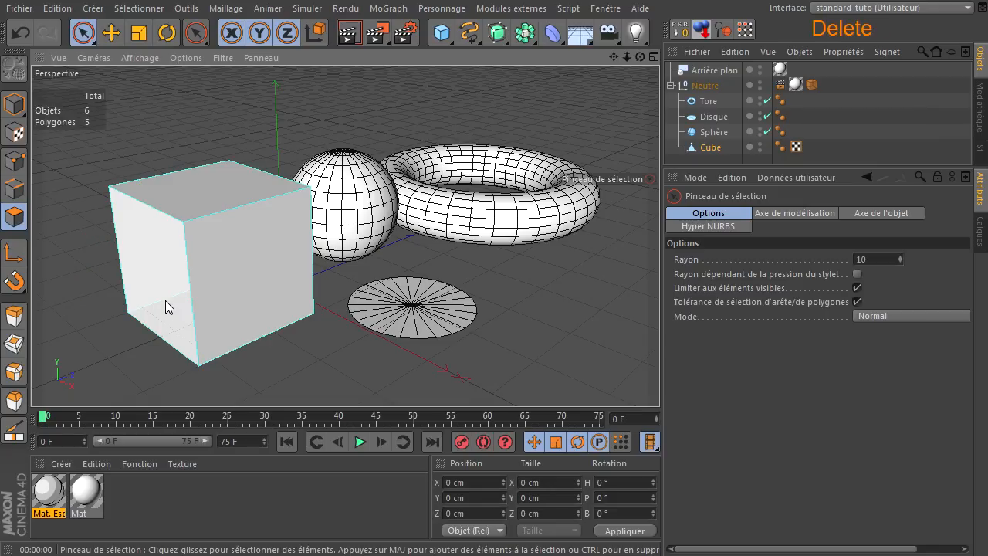
Select the cube's remaining faces around the opening one by one, and clear the selection.
left_click(235, 271)
left_click(213, 192)
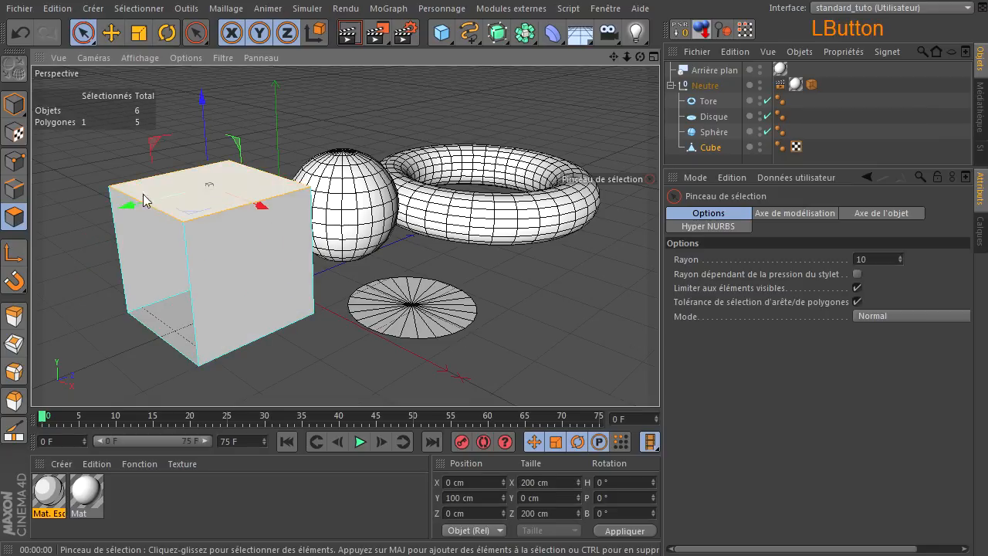
left_click(150, 314)
left_click(380, 386)
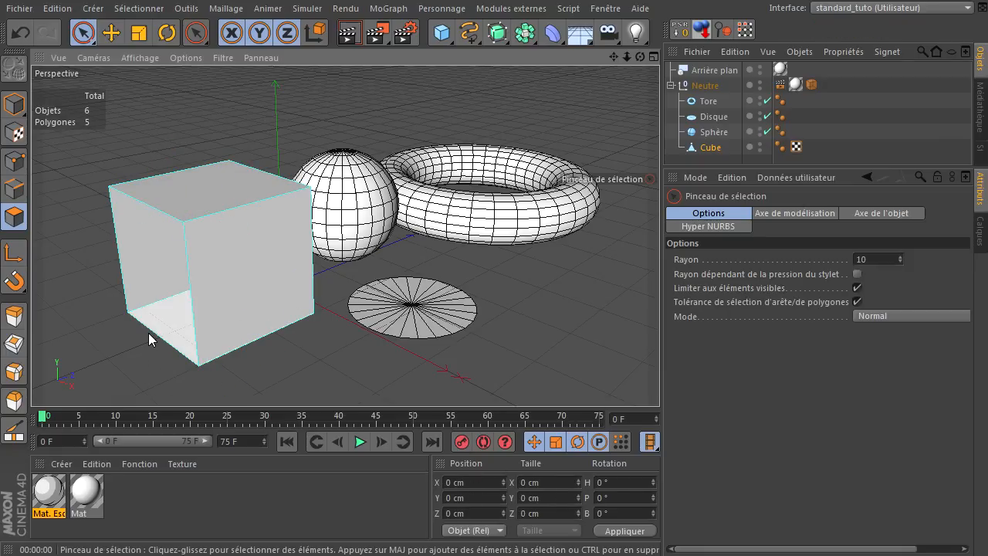
Switch to edge selection and pick out the cube's open edges around the missing face one by one.
left_click(14, 189)
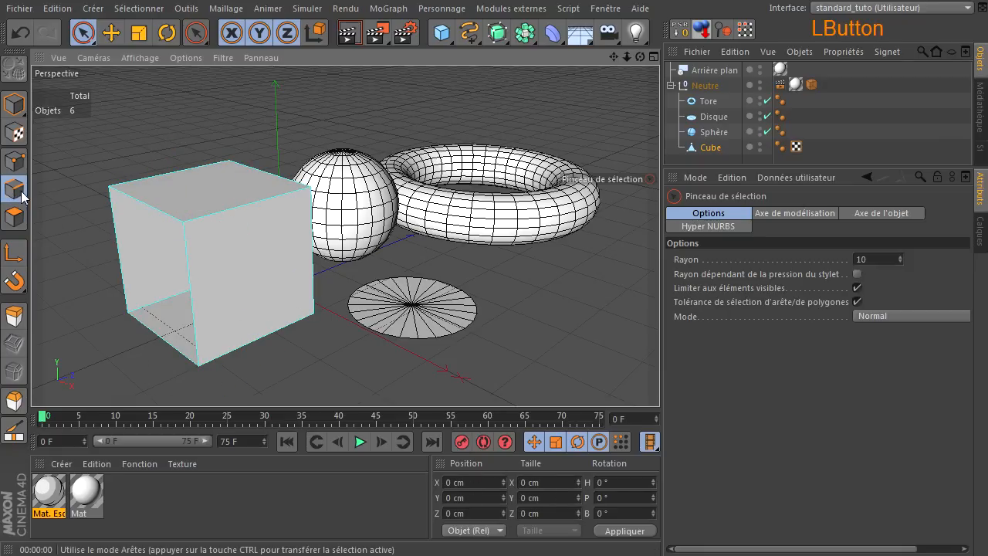
left_click(117, 245)
mouse_move(121, 370)
left_mouse_down()
mouse_move(159, 338)
mouse_move(233, 320)
mouse_move(228, 285)
left_mouse_up()
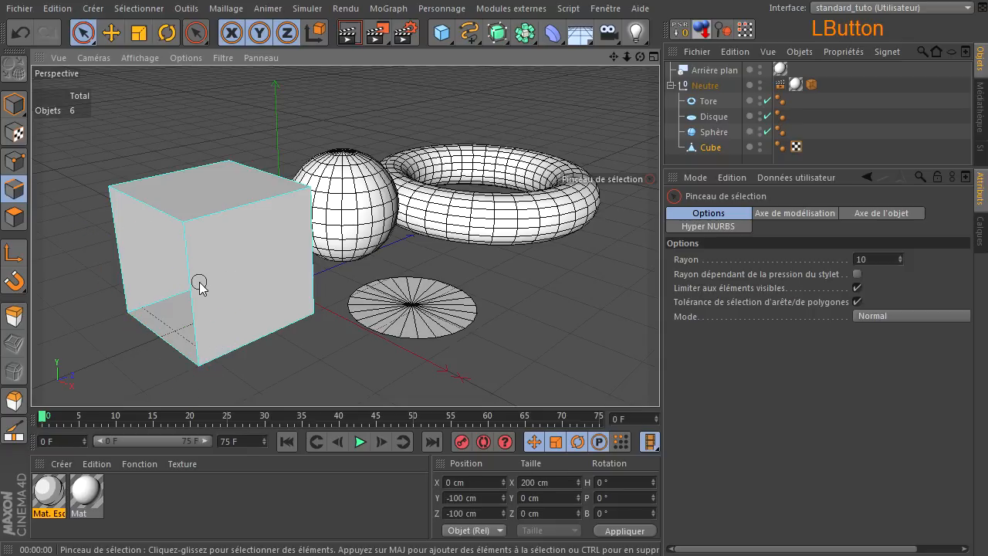
left_click(193, 280)
left_click(153, 207)
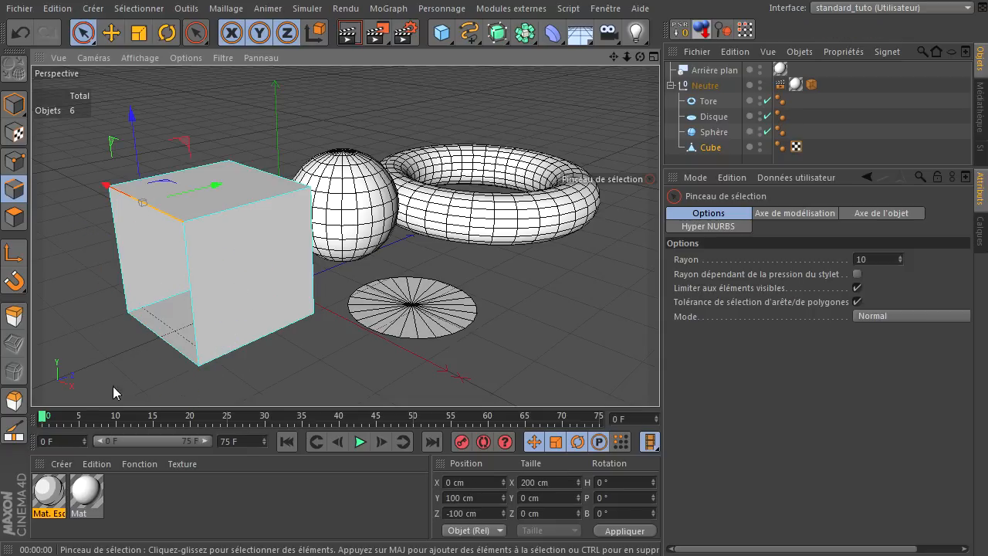
Clear the edge selection and render the view of the opened cube with only the sketch style's Bordure lines enabled.
left_click(63, 232)
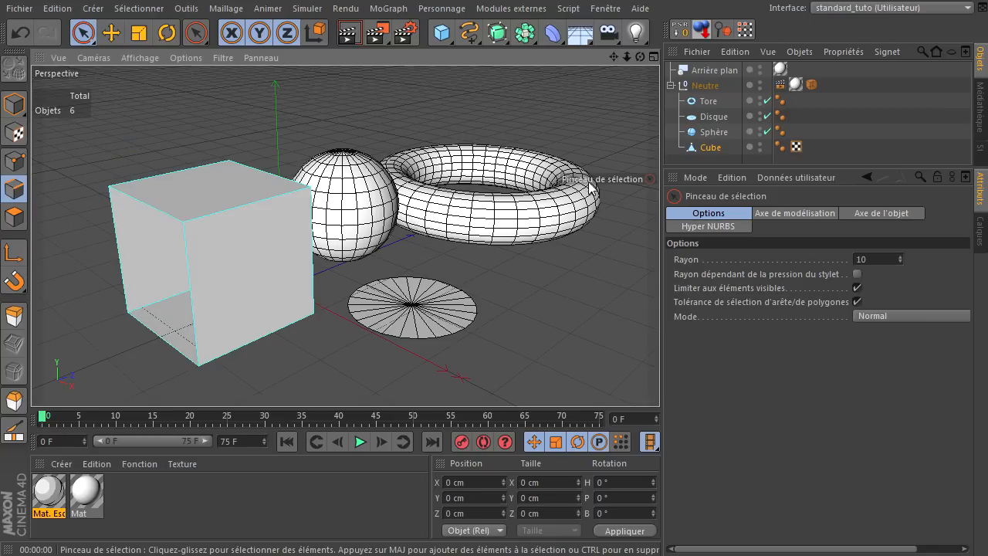
left_click(812, 85)
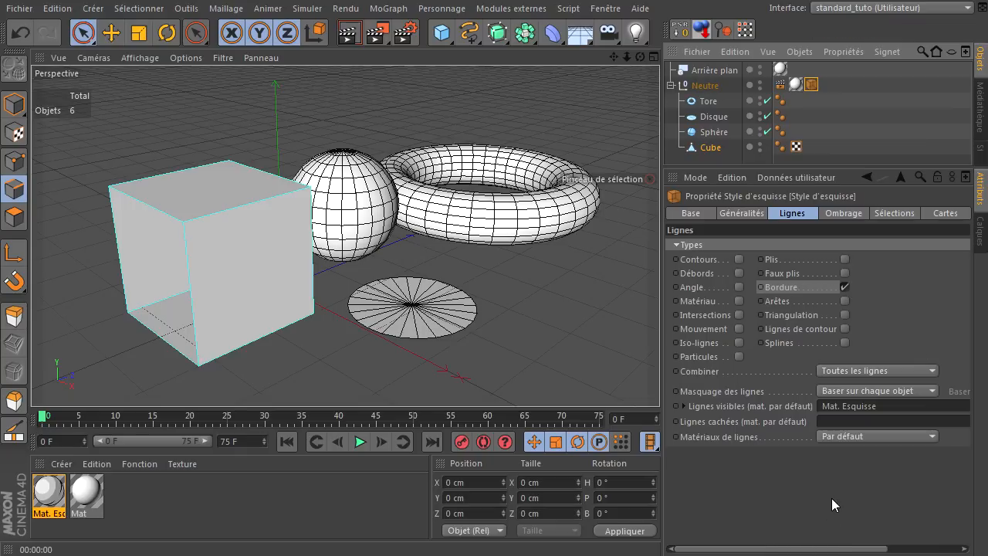
left_click(350, 35)
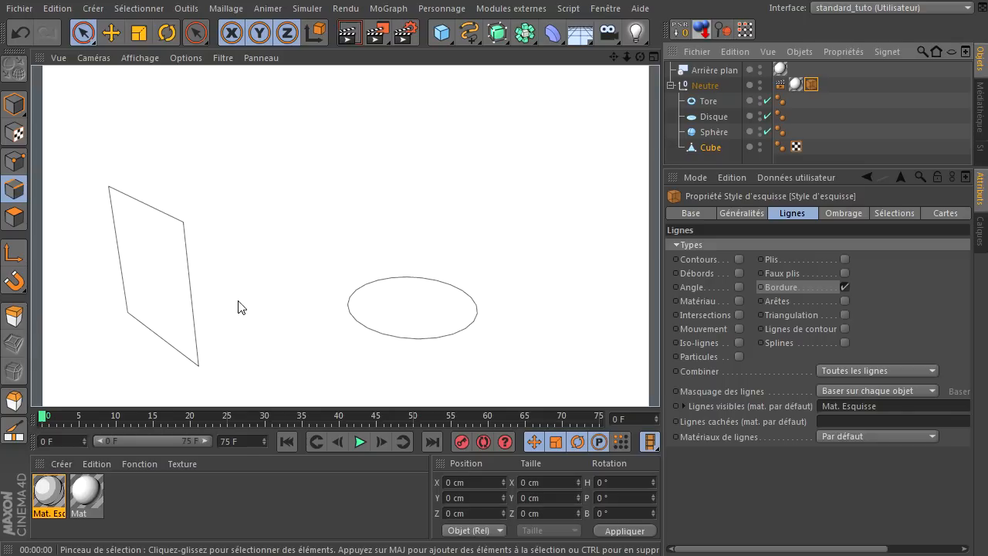
Undo the cube edits step by step back to the closed parametric cube.
left_click(20, 31)
left_click(21, 31)
left_click(21, 31)
left_click(21, 31)
left_click(21, 31)
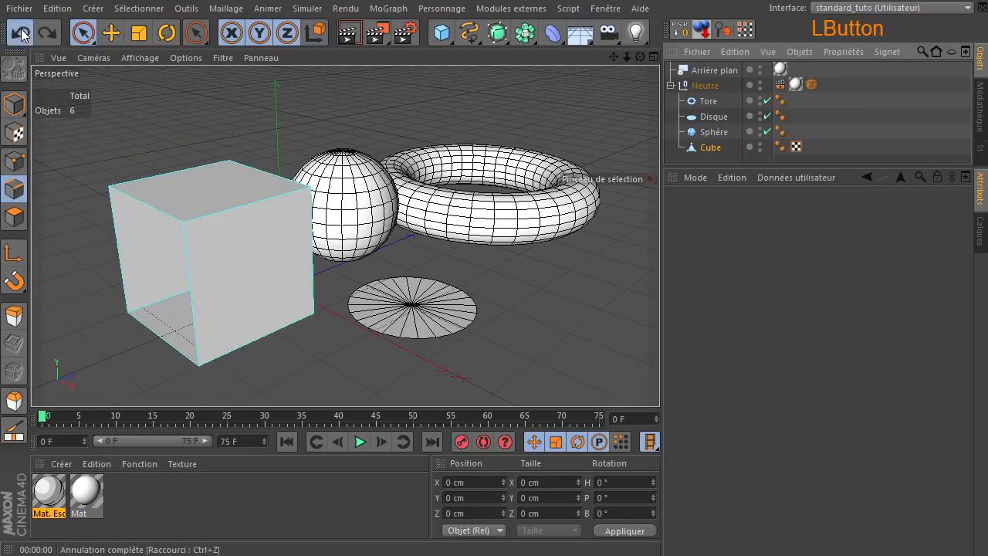
left_click(24, 35)
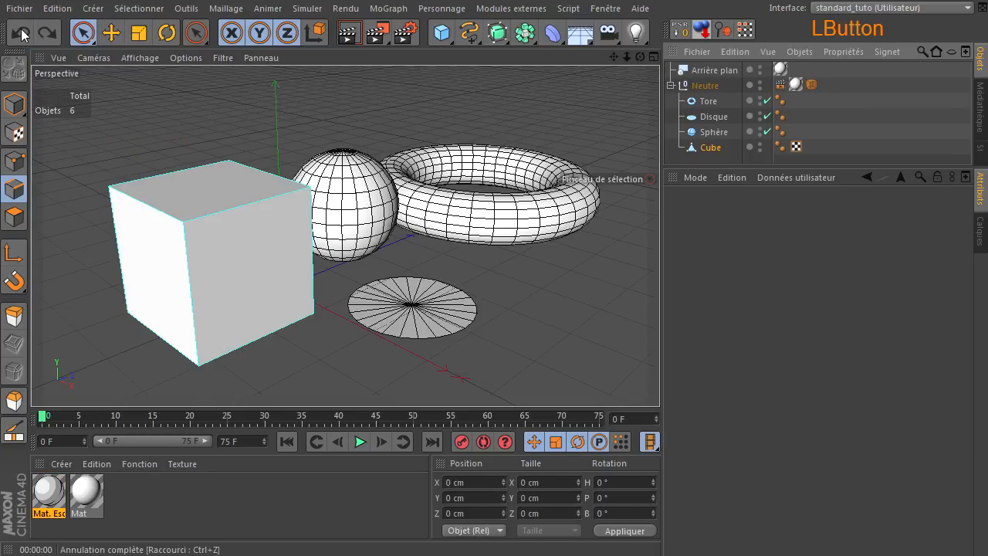
left_click(22, 34)
left_click(21, 31)
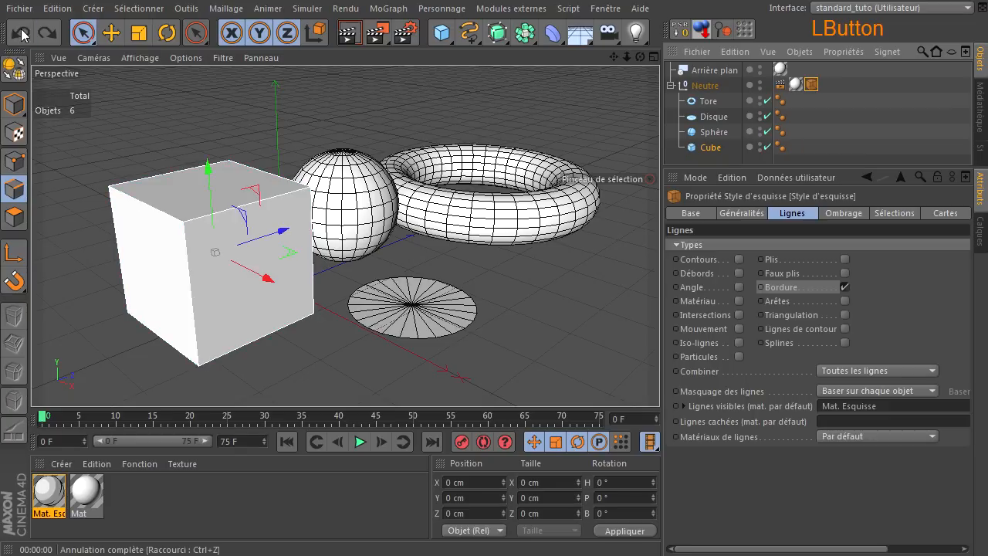
Return to model mode with no object selected and show the line settings of Neutre's sketch style.
left_click(16, 105)
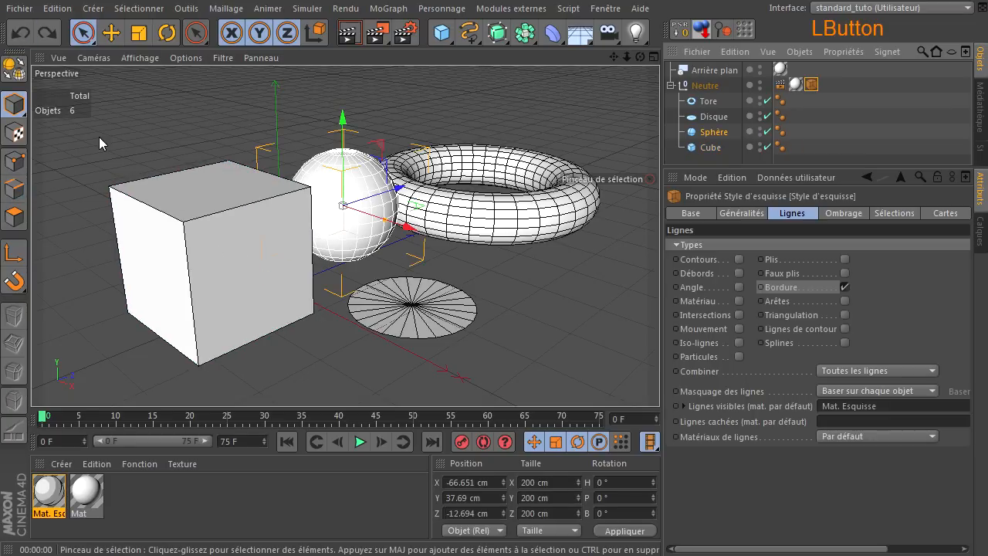
left_click(99, 137)
left_click(811, 84)
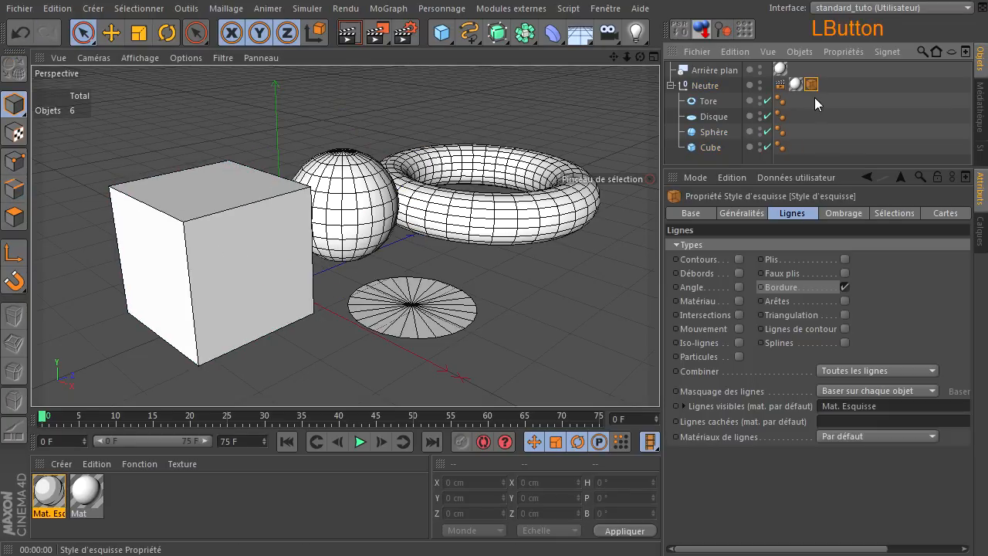
left_click(842, 286)
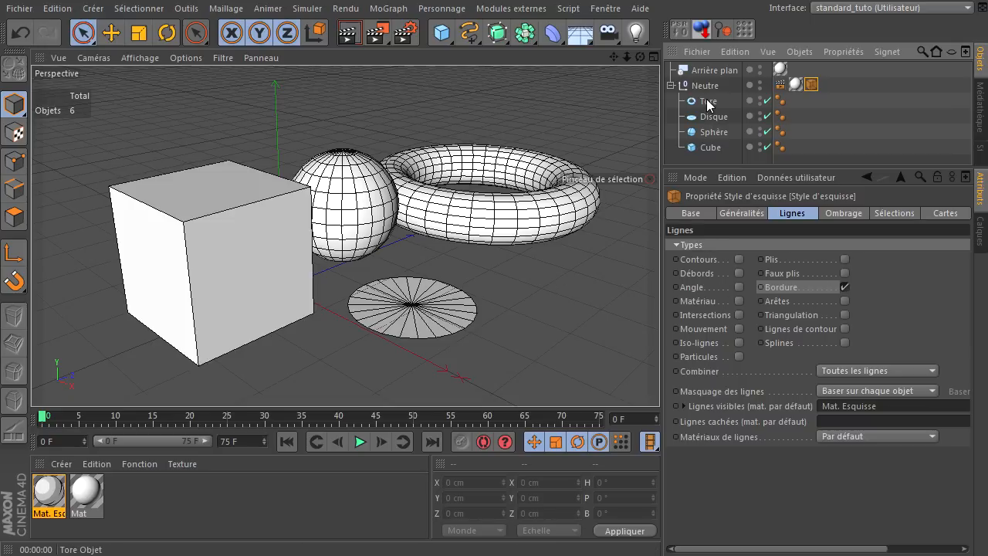
Set the cube's X, Y and Z segments to 4 and move it above the torus in the Neutre hierarchy.
left_click(713, 147)
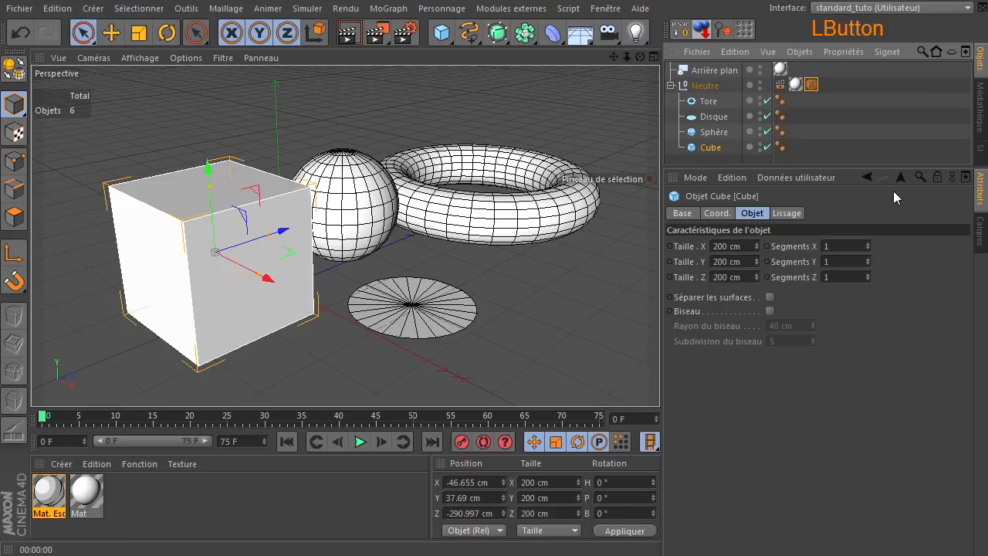
triple_click(868, 243)
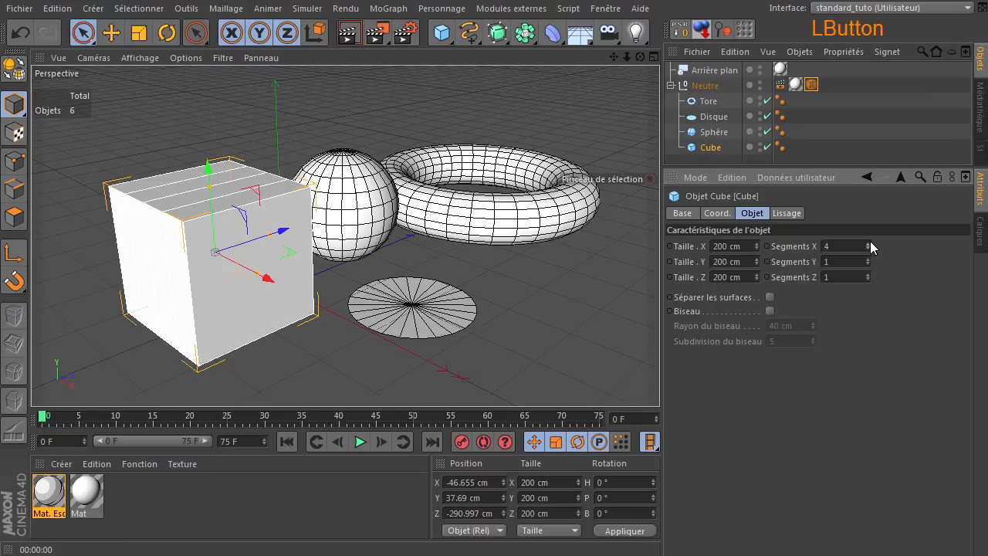
triple_click(868, 258)
triple_click(868, 274)
left_click_drag(709, 146, 708, 95)
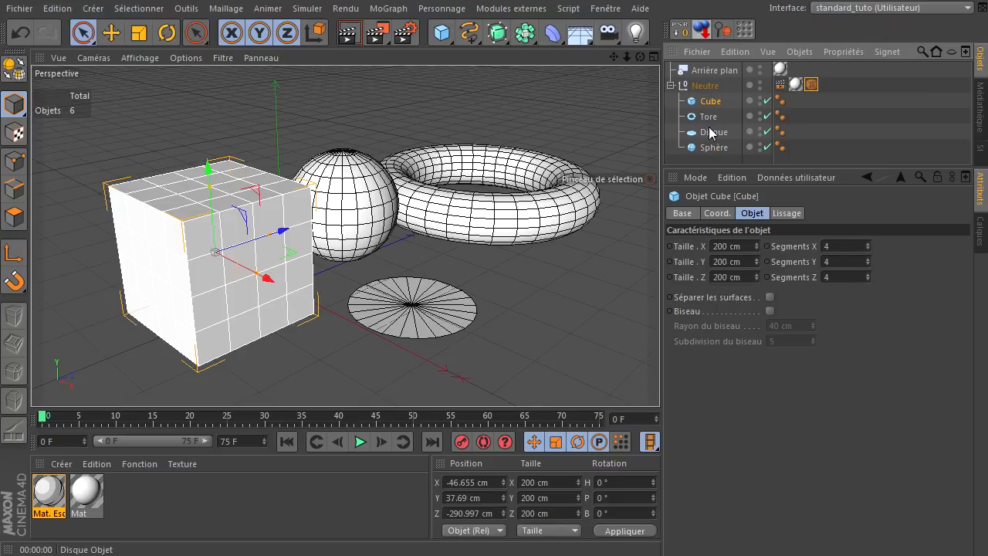
left_click_drag(627, 57, 660, 378)
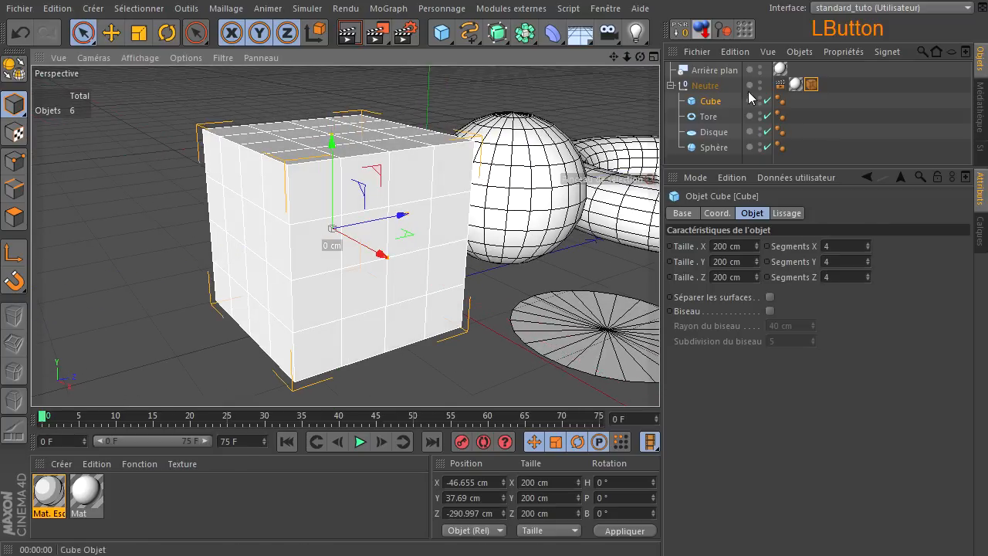
Turn off the Bordure line type in the sketch style and test-render the view with no line type enabled.
left_click(811, 84)
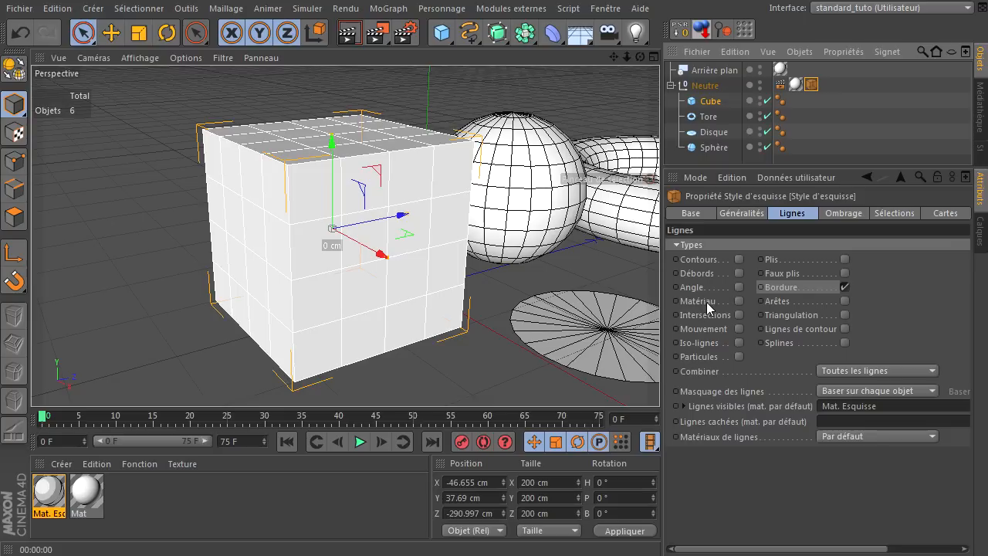
left_click(845, 288)
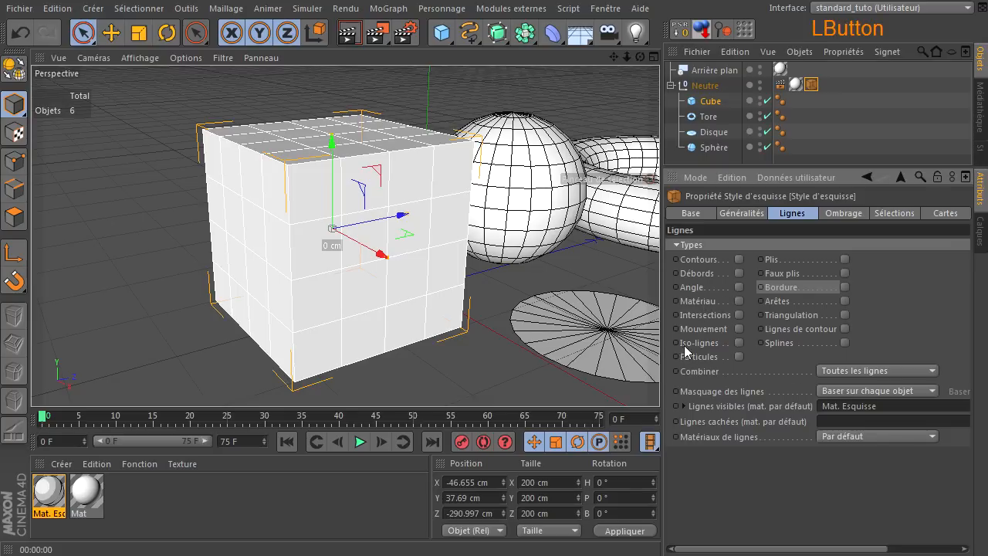
left_click(348, 44)
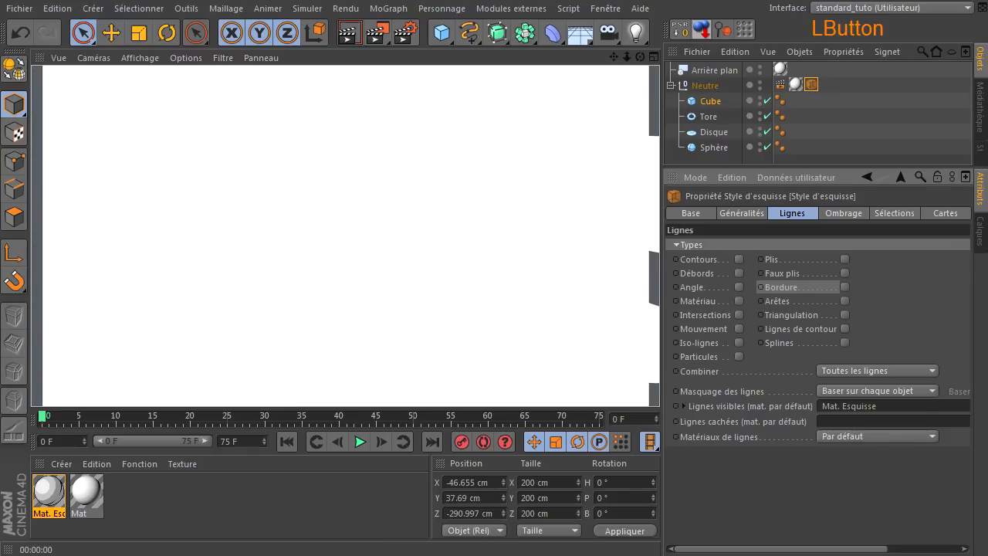
left_click(216, 518)
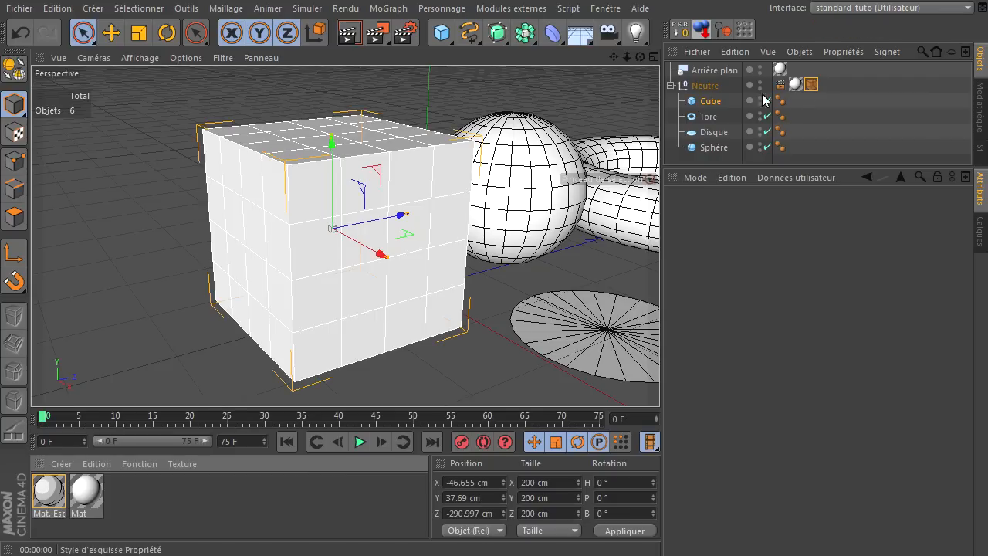
Convert the subdivided cube to an editable polygon object and activate brush selection in polygon mode.
left_click(810, 84)
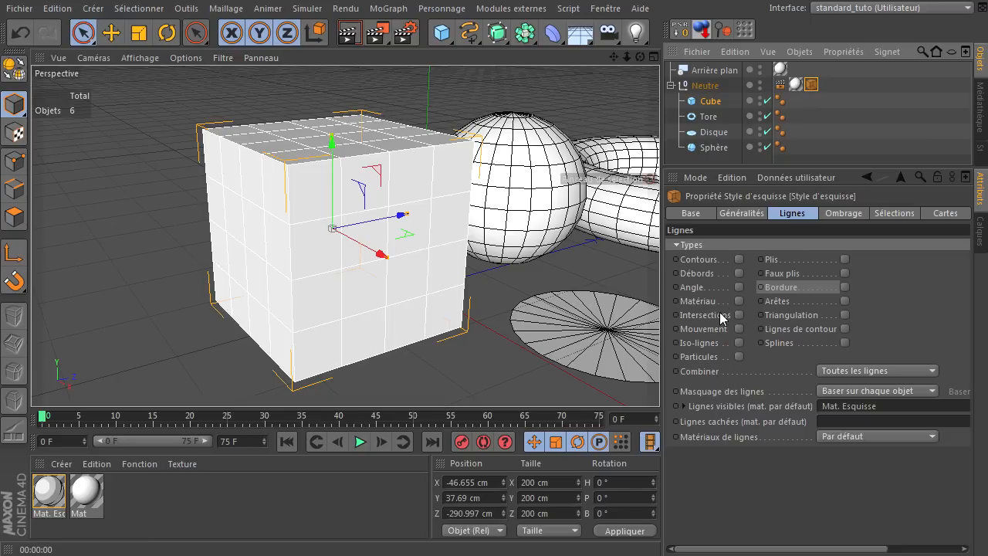
left_click(702, 102)
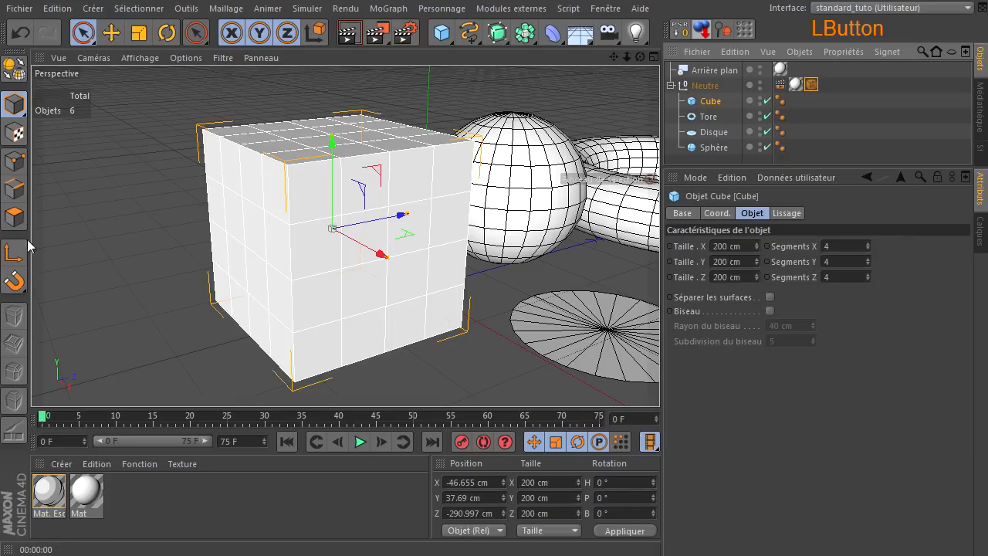
left_click(13, 68)
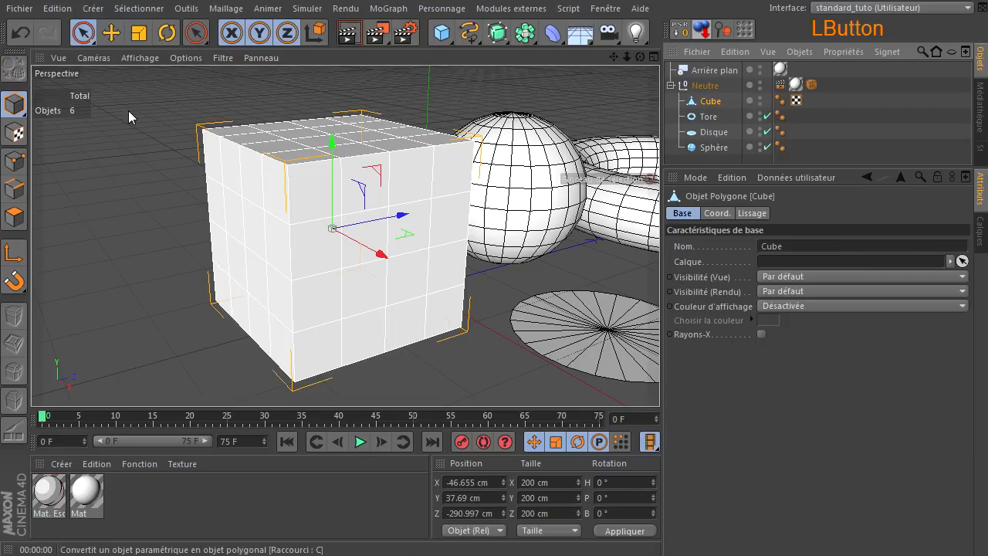
left_click(14, 217)
left_click(83, 32)
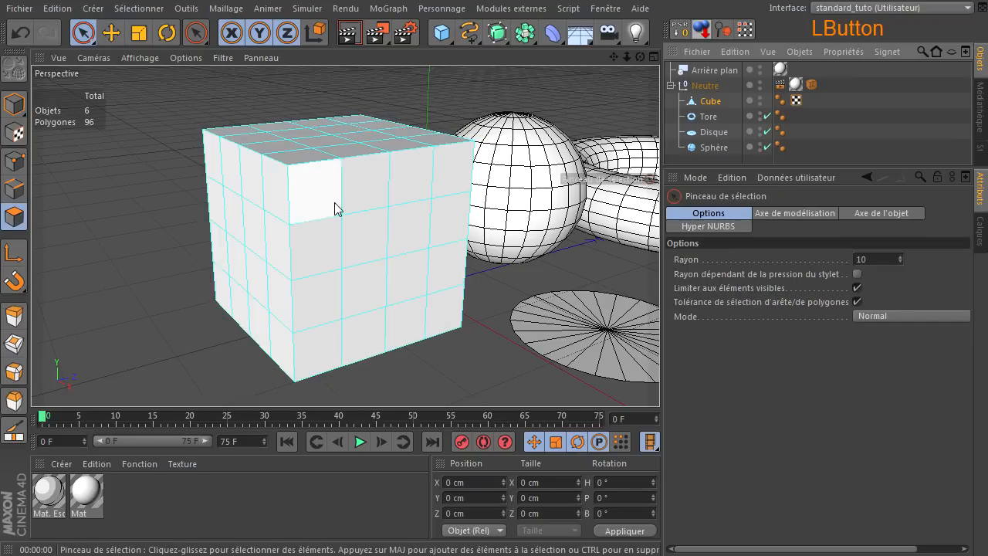
Select a pattern of 11 polygons across the cube's two visible sides and top, and save it as a polygon selection.
left_click(363, 234)
left_click(403, 233, "shift")
left_click(424, 277, "shift")
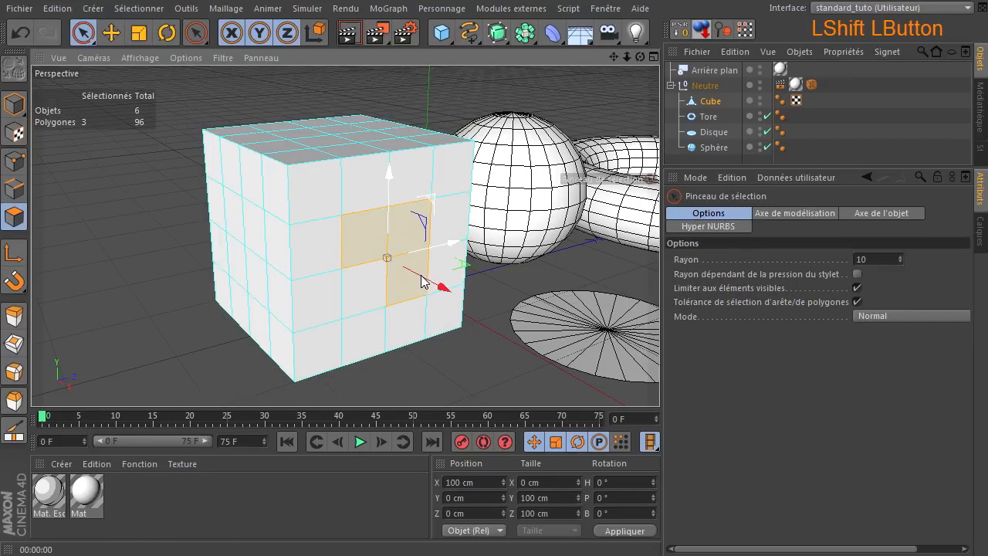
left_click(239, 221, "shift")
left_click_drag(250, 267, 239, 192, "shift")
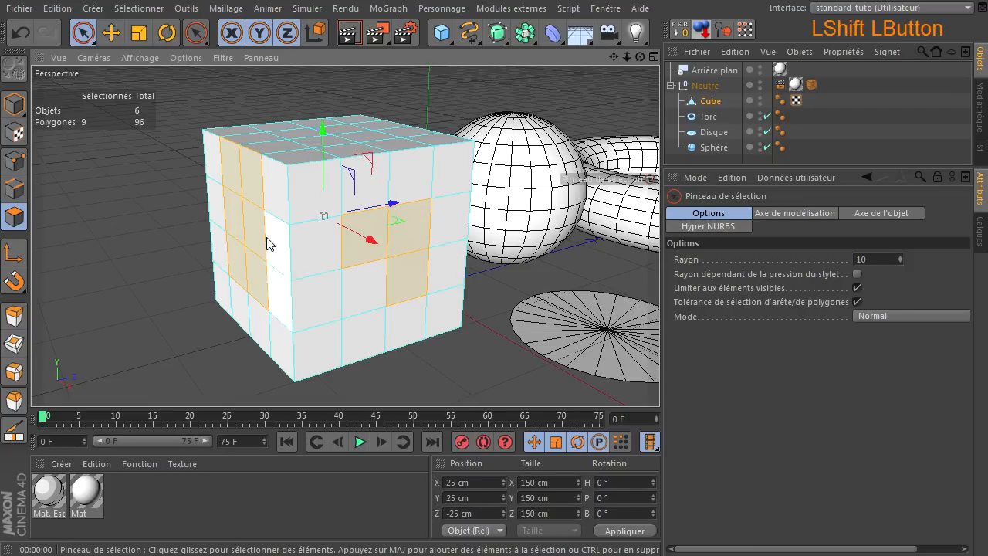
left_click(264, 182, "ctrl")
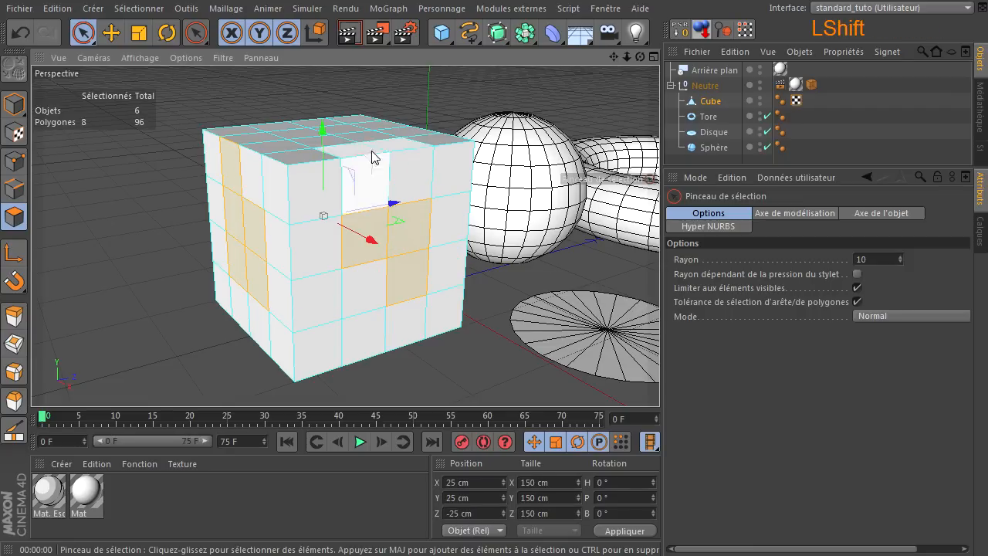
left_click(343, 137, "shift")
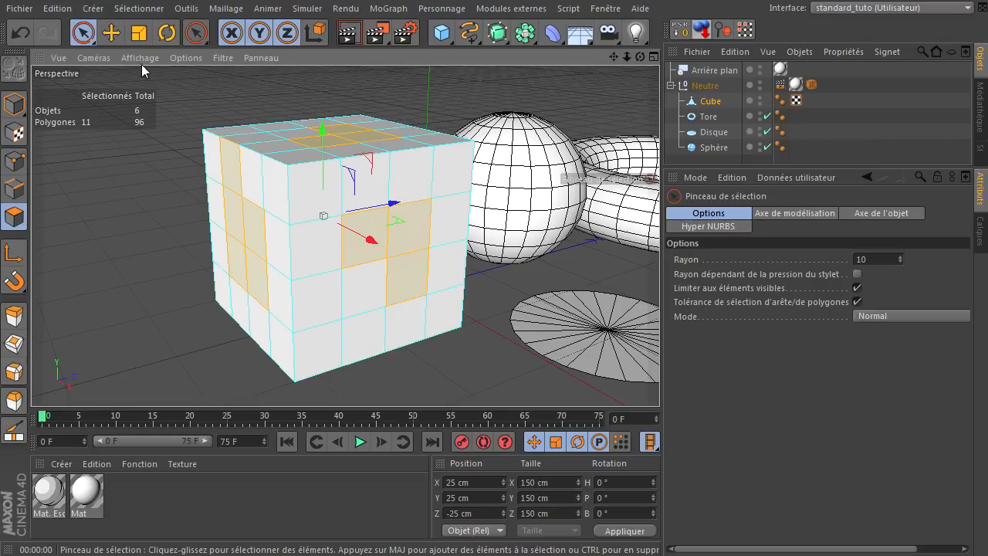
left_click(139, 8)
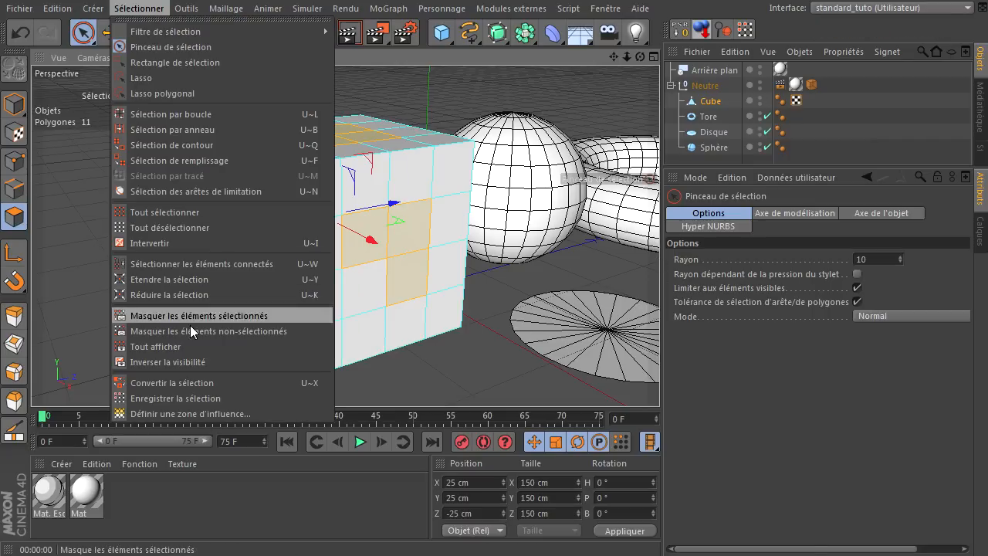
left_click(180, 398)
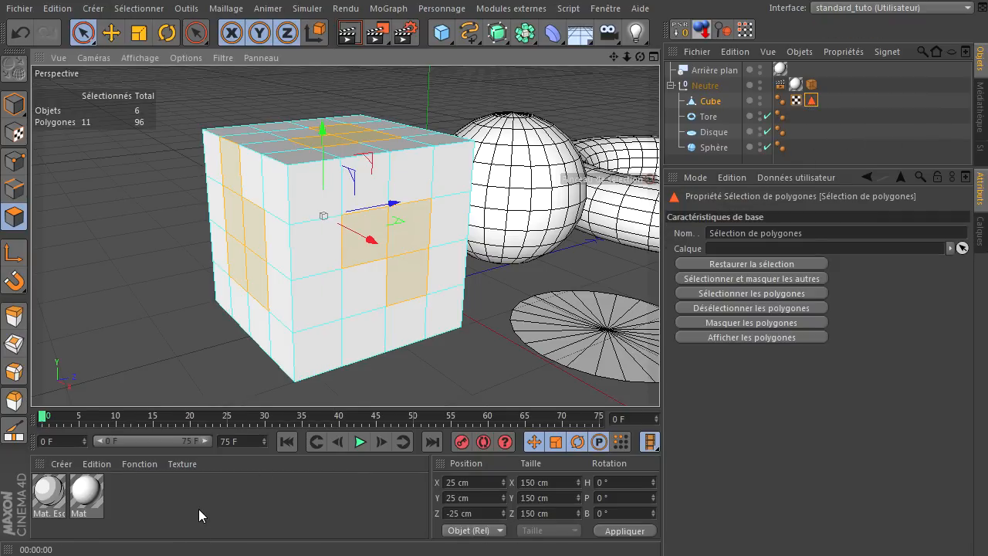
Duplicate the white material Mat and set the copy's colour to orange with RGB values 255, 138 and 5.
left_click(91, 503)
left_click_drag(90, 504, 149, 494, "ctrl")
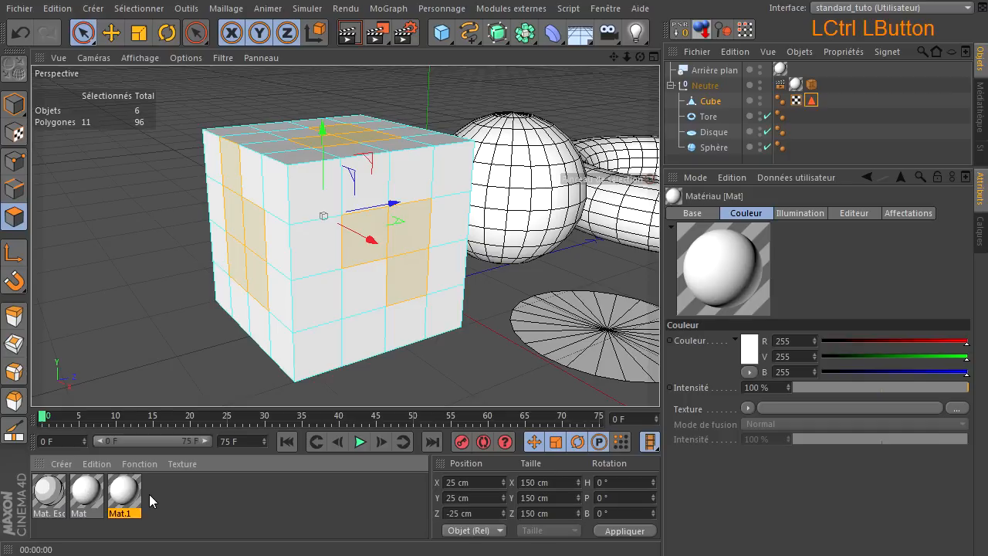
double_click(122, 500)
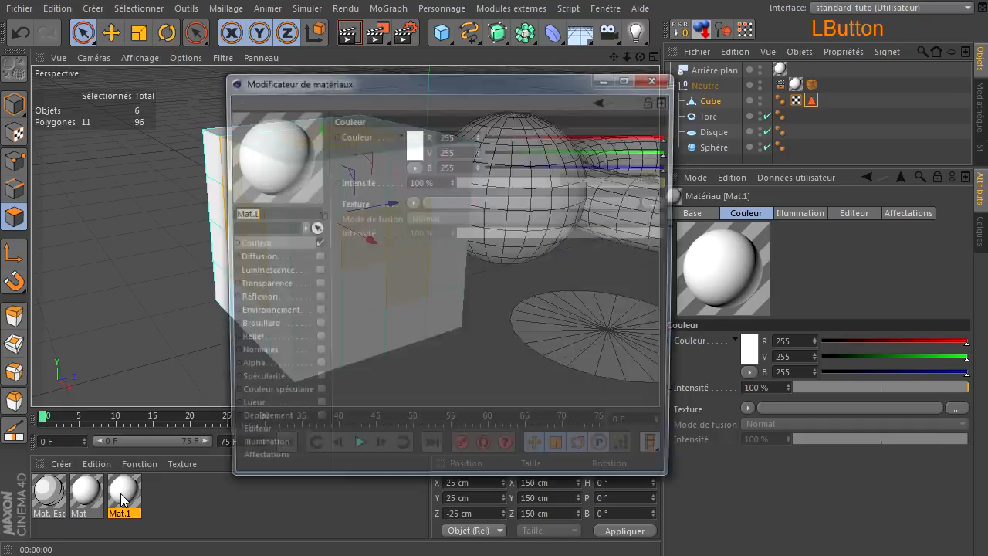
left_click(410, 148)
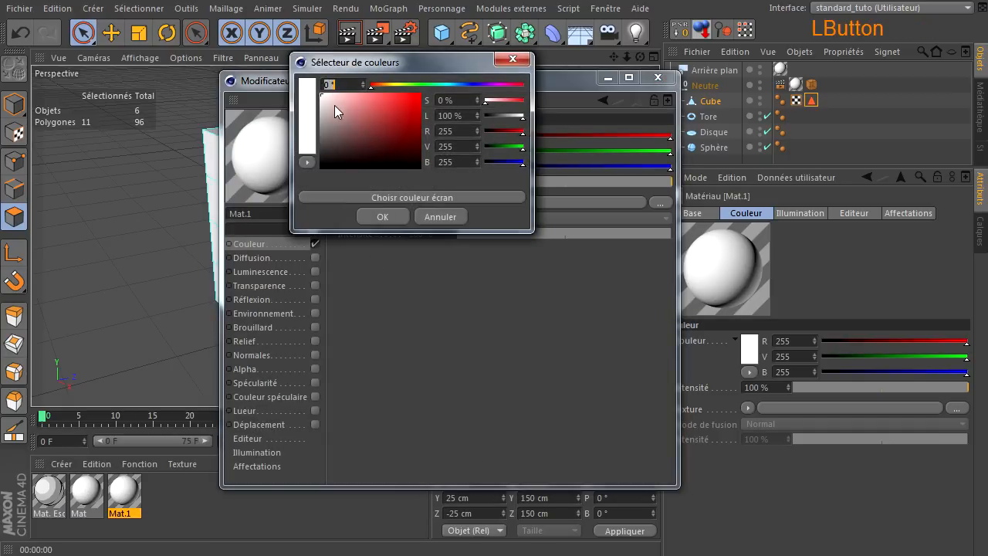
left_click(384, 82)
left_click_drag(393, 99, 413, 108)
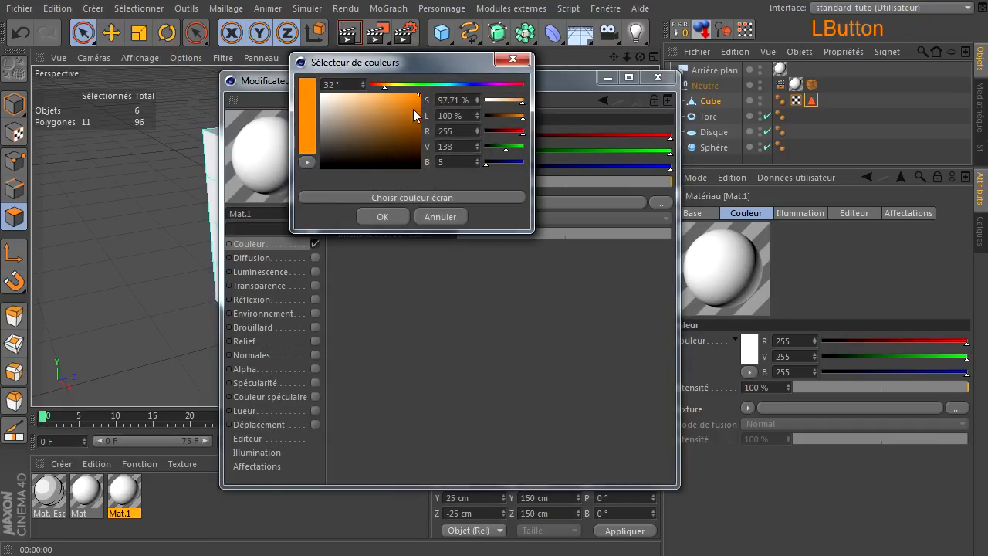
left_click(381, 216)
left_click(657, 77)
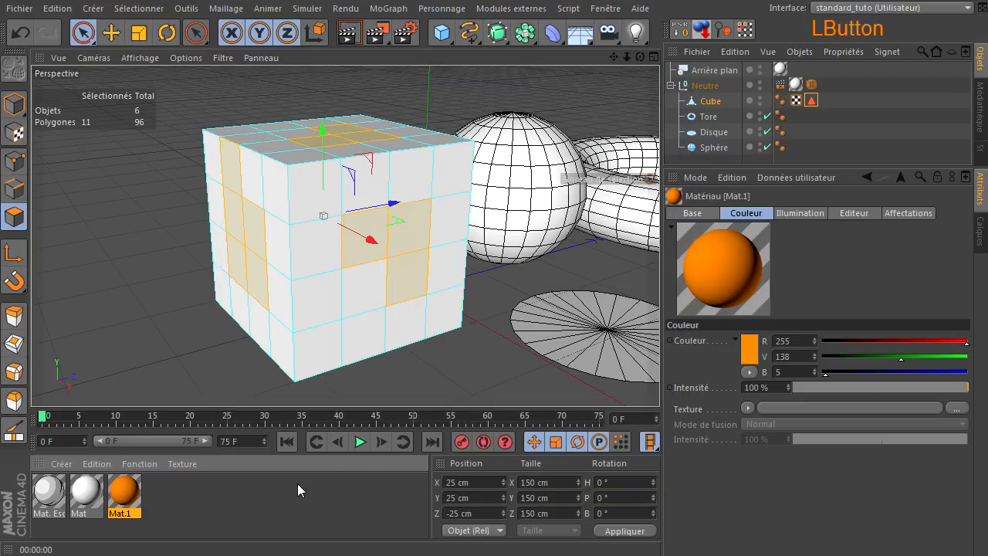
Apply the orange material Mat.1 to the cube and limit it to the saved polygon selection.
left_click_drag(124, 500, 709, 103)
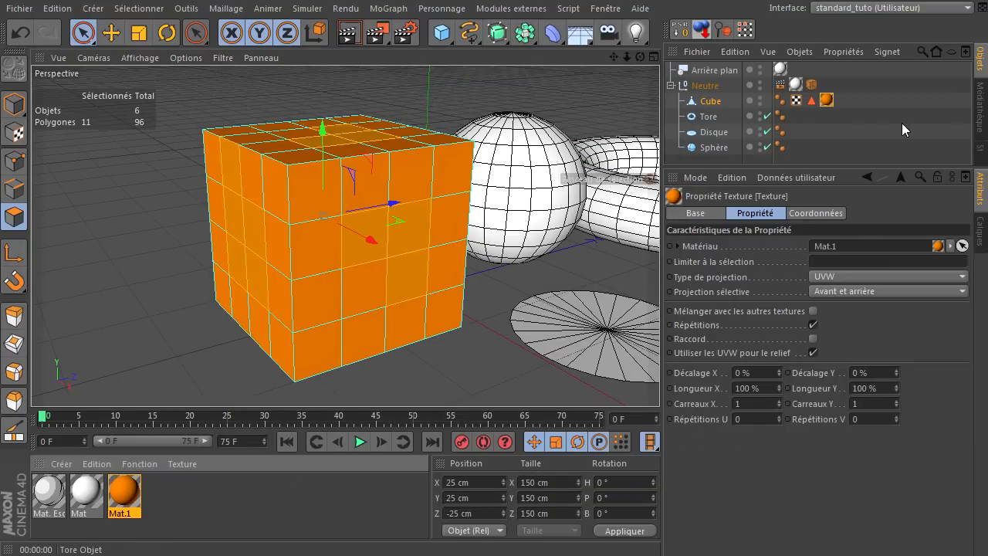
left_click(814, 102)
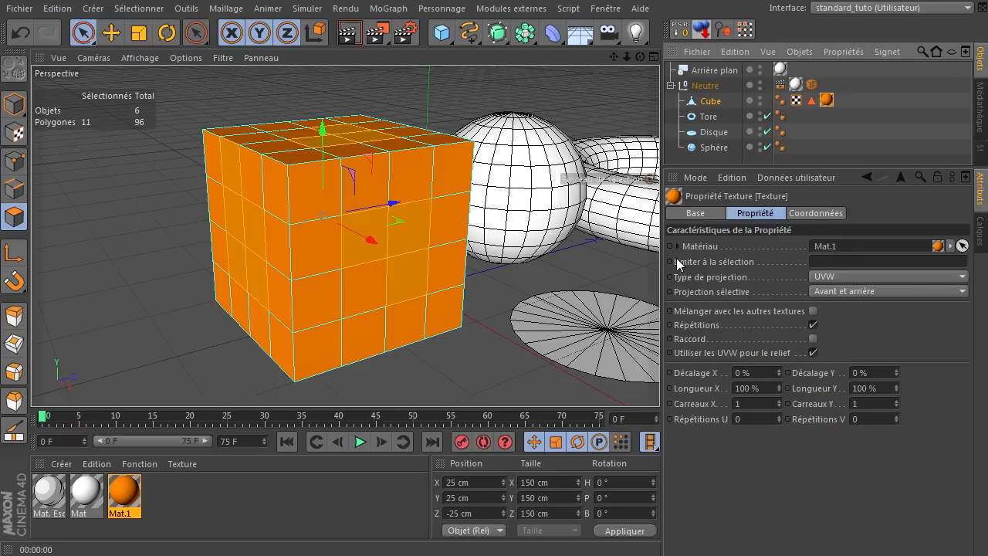
left_click_drag(810, 101, 855, 264)
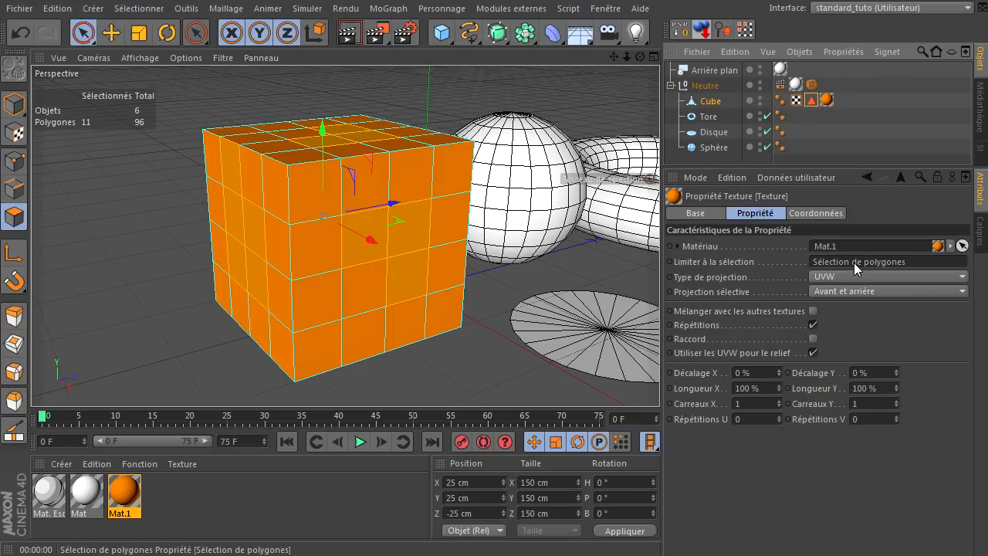
Apply the white material Mat to the cube ahead of its orange texture and render the view.
left_click(240, 501)
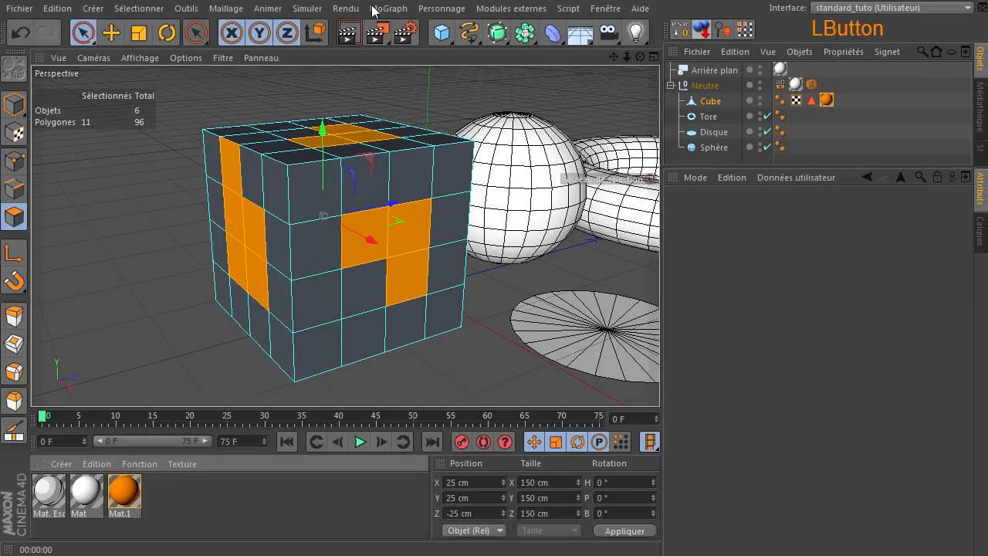
left_click(348, 32)
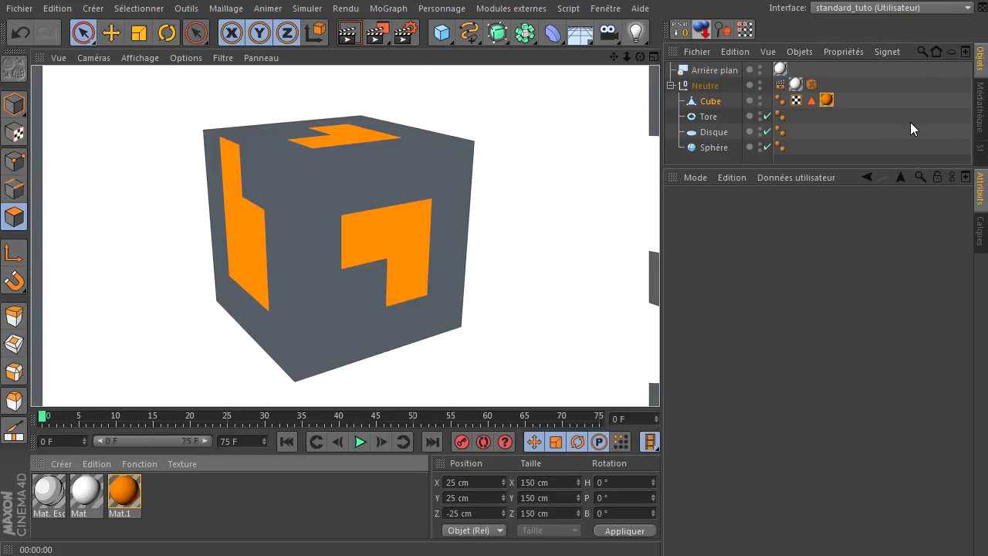
left_click(796, 84)
left_click_drag(83, 497, 711, 100)
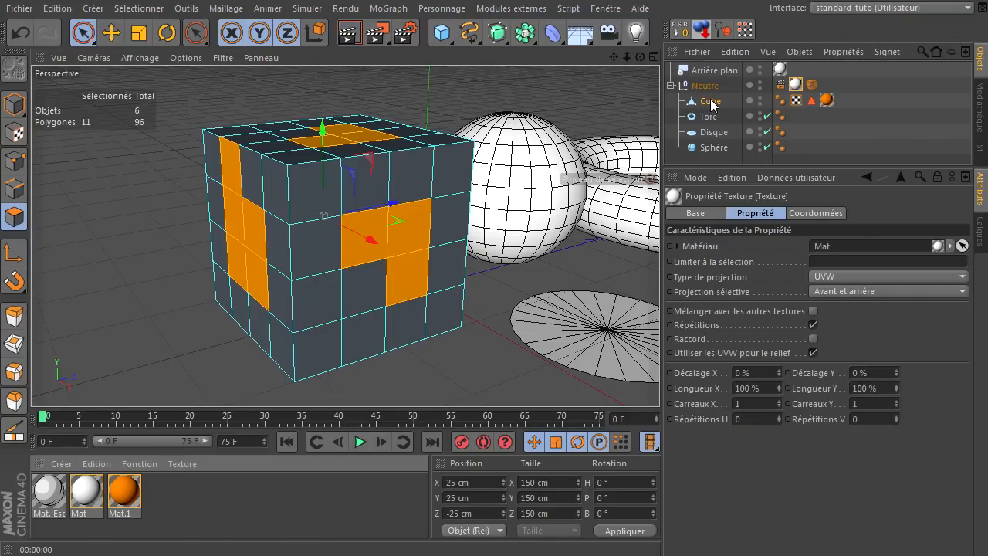
left_click_drag(846, 102, 807, 105)
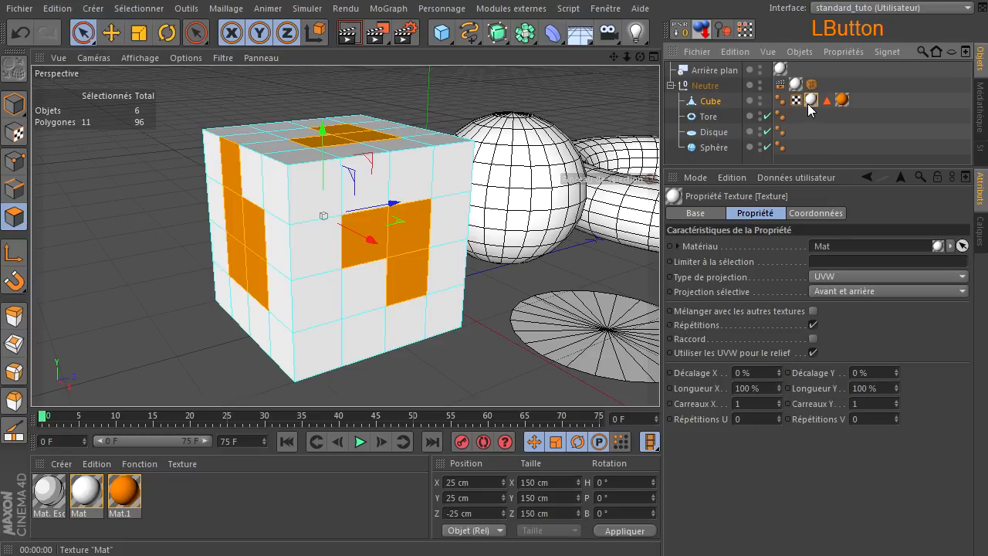
left_click(351, 37)
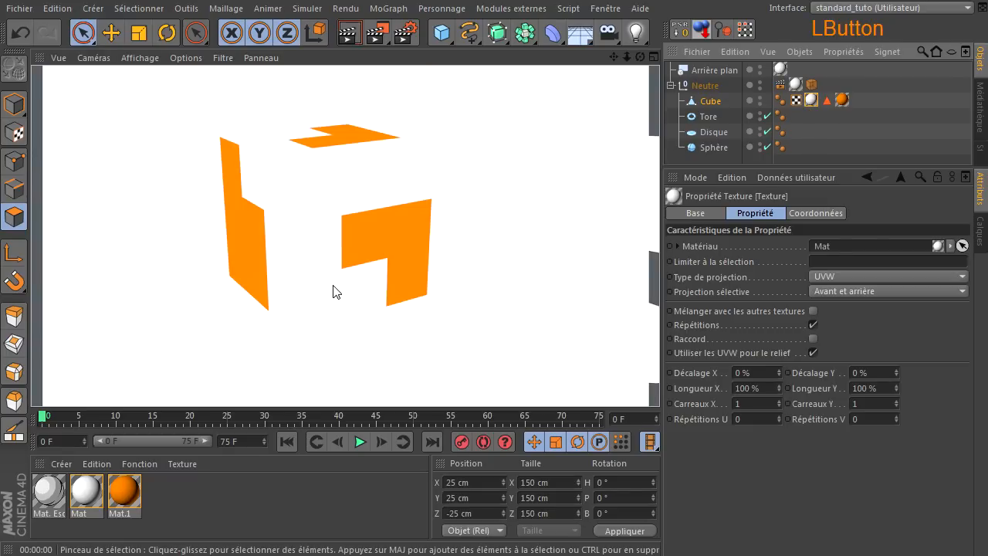
Return to model mode, enable the Matériau line type in the parent null's sketch style, and render the view.
left_click(812, 85)
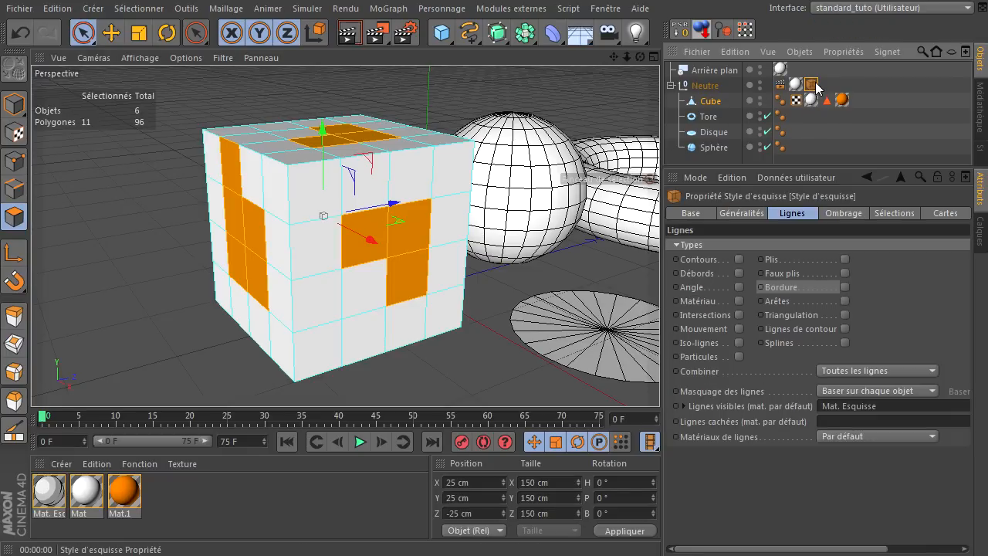
left_click(82, 33)
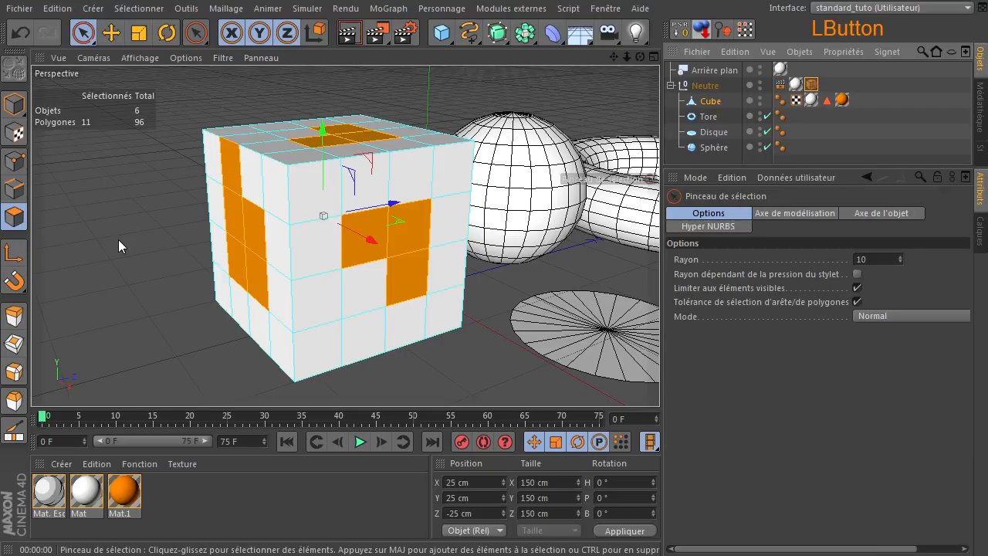
left_click(13, 103)
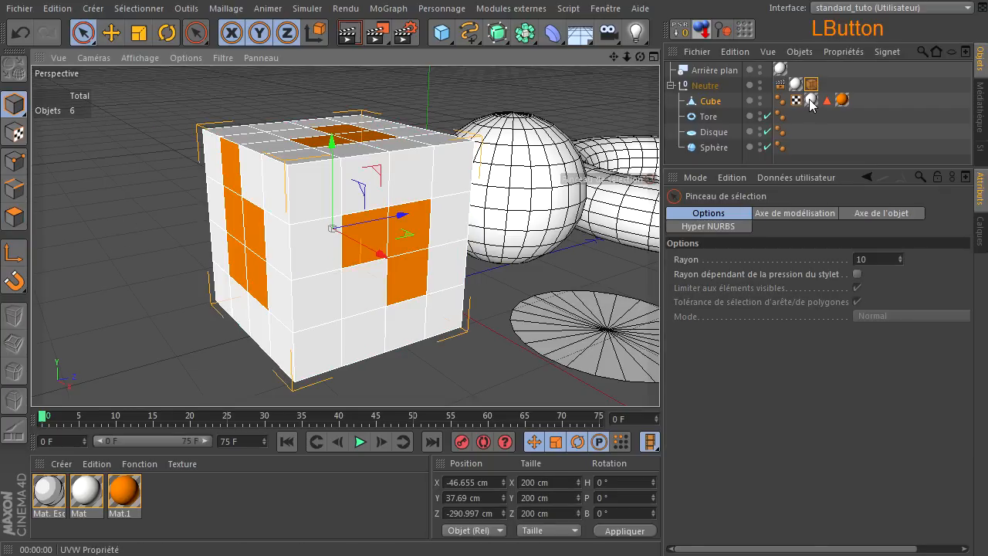
left_click(811, 101)
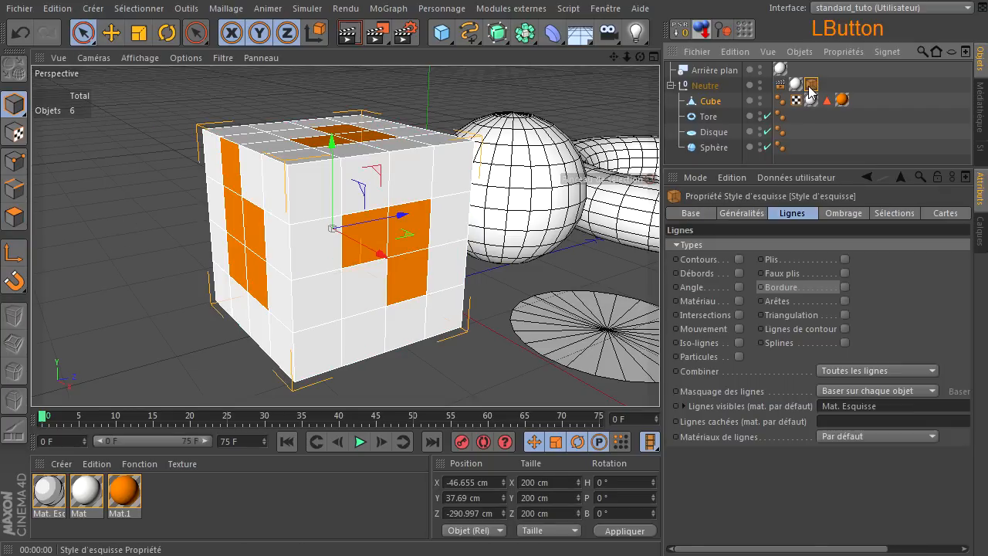
left_click(738, 301)
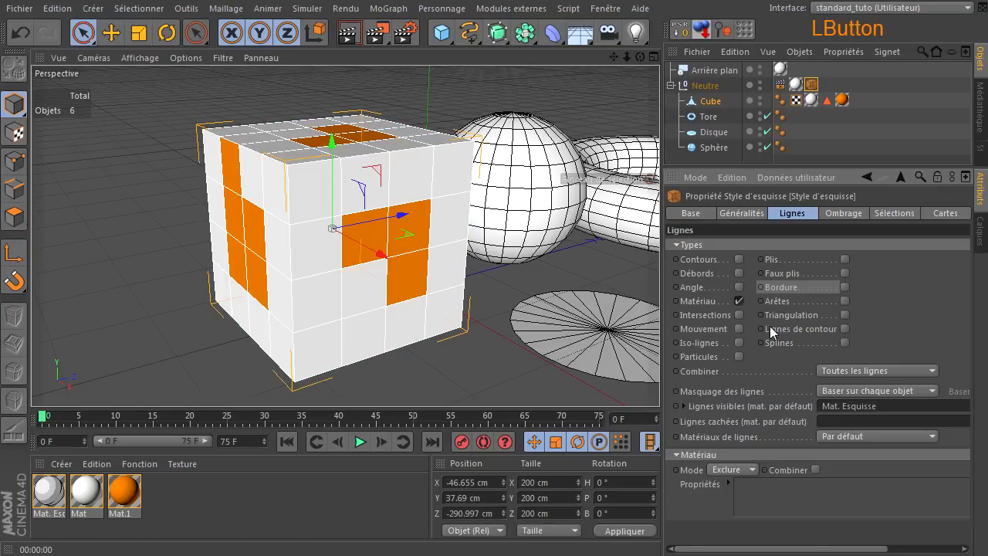
left_click(349, 34)
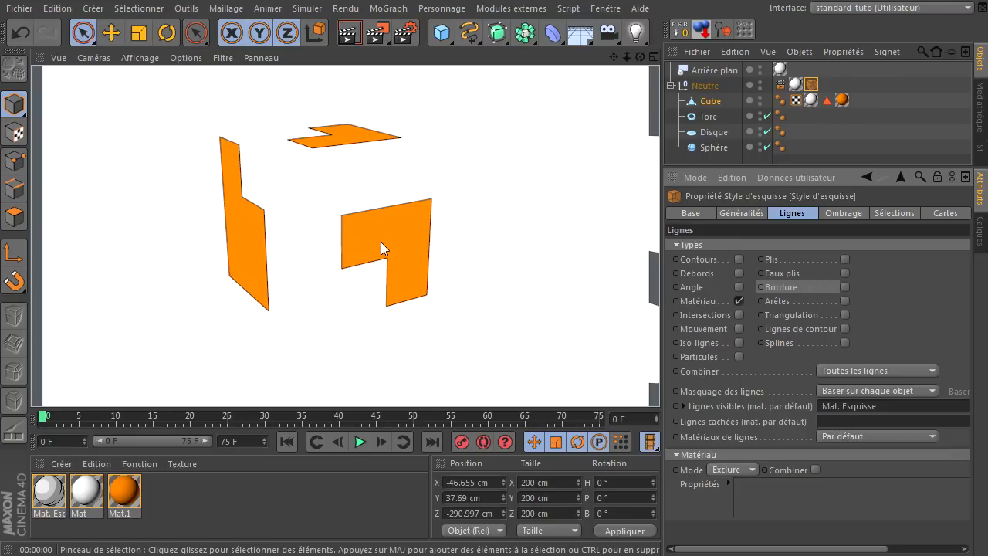
Set the orange material Mat.1's colour to white with RGB values 255, 255 and 255, and render the view.
left_click(810, 86)
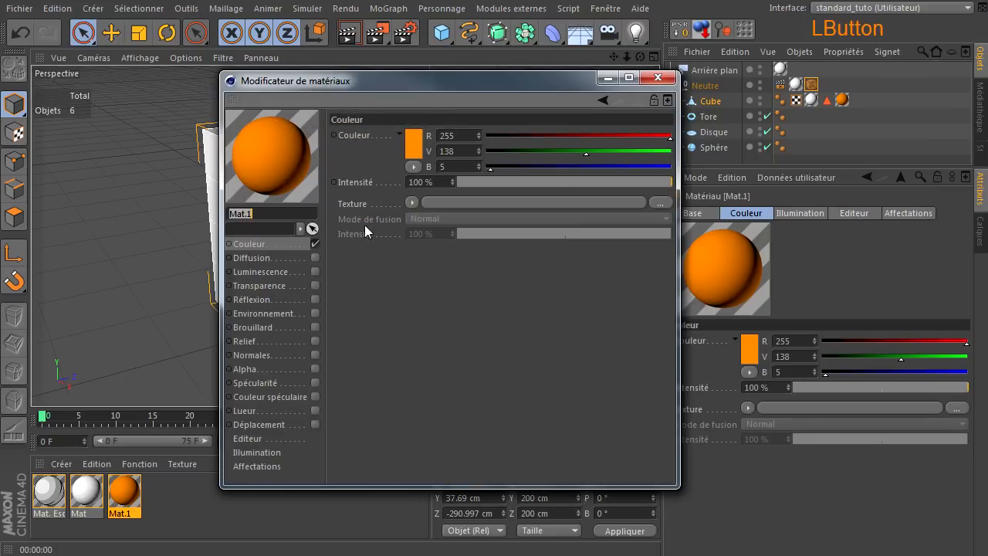
left_click(415, 136)
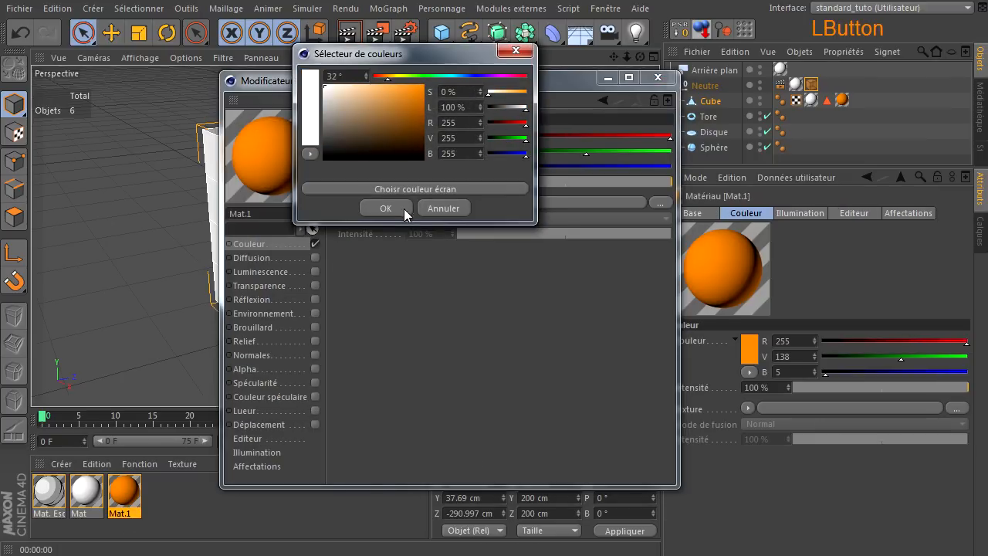
left_click(404, 208)
left_click(658, 77)
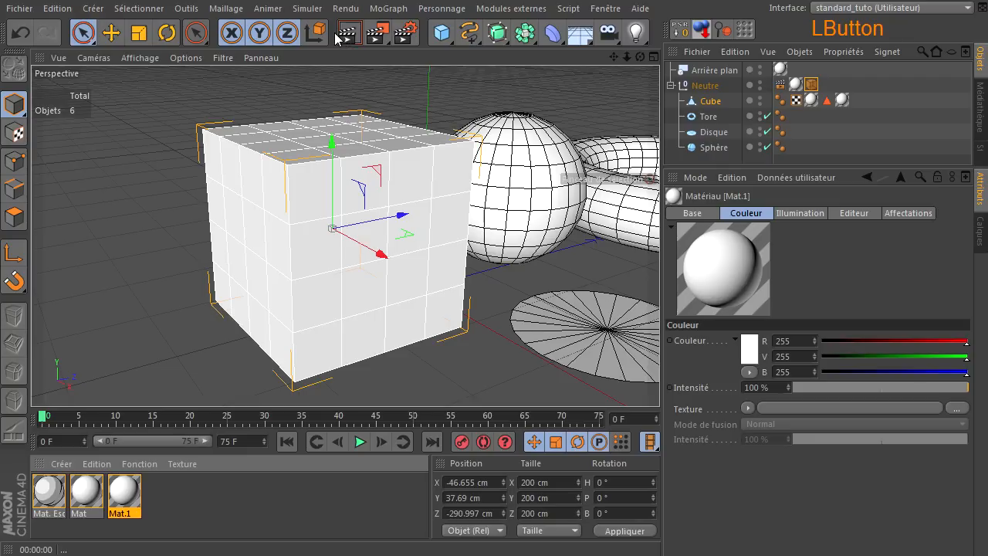
left_click(348, 34)
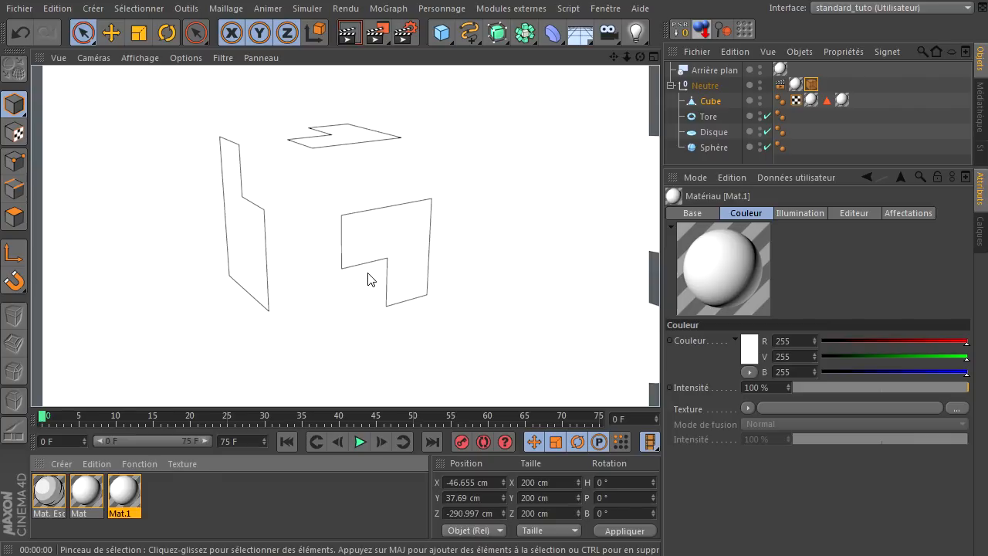
Examine the Mode options for the sketch style's Matériau lines and render the view again.
left_click(810, 84)
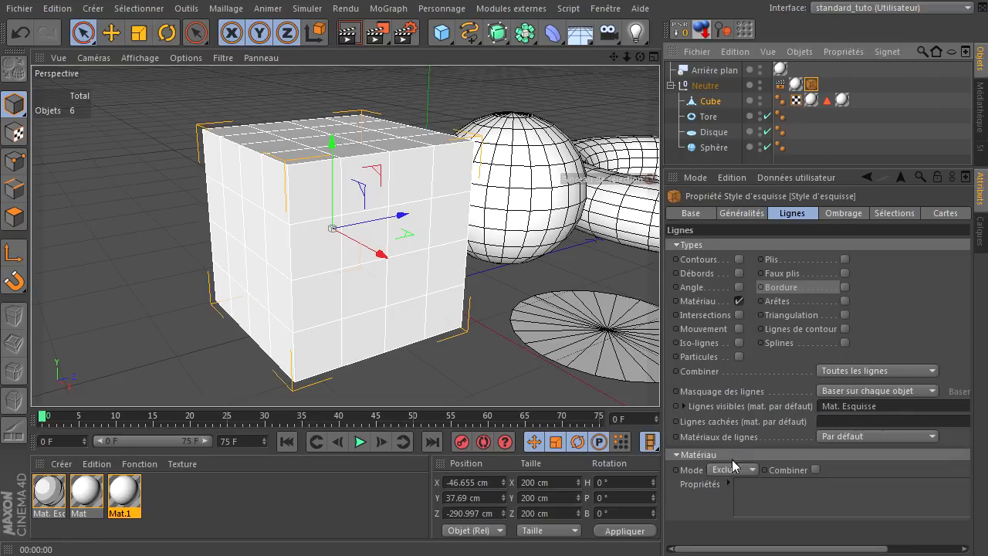
left_click(729, 469)
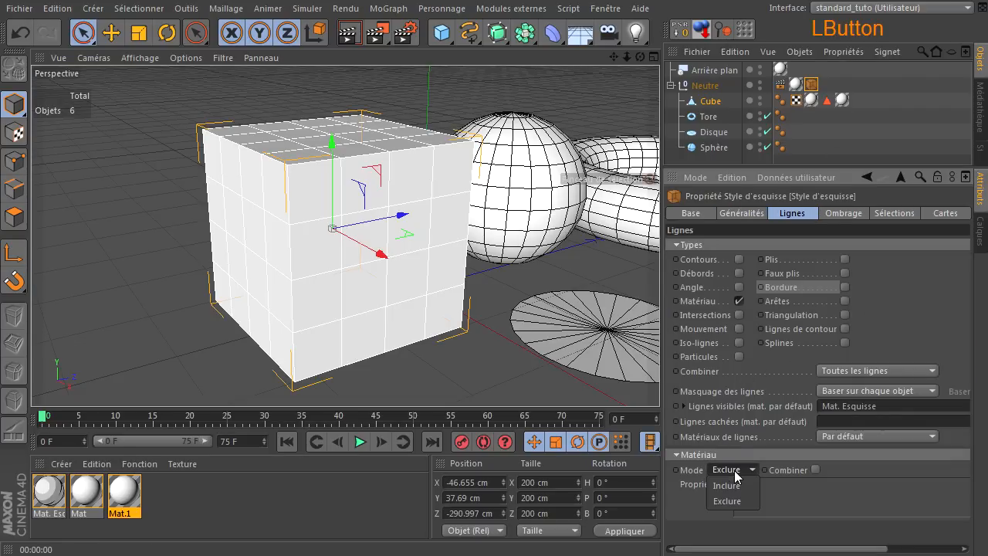
left_click(691, 491)
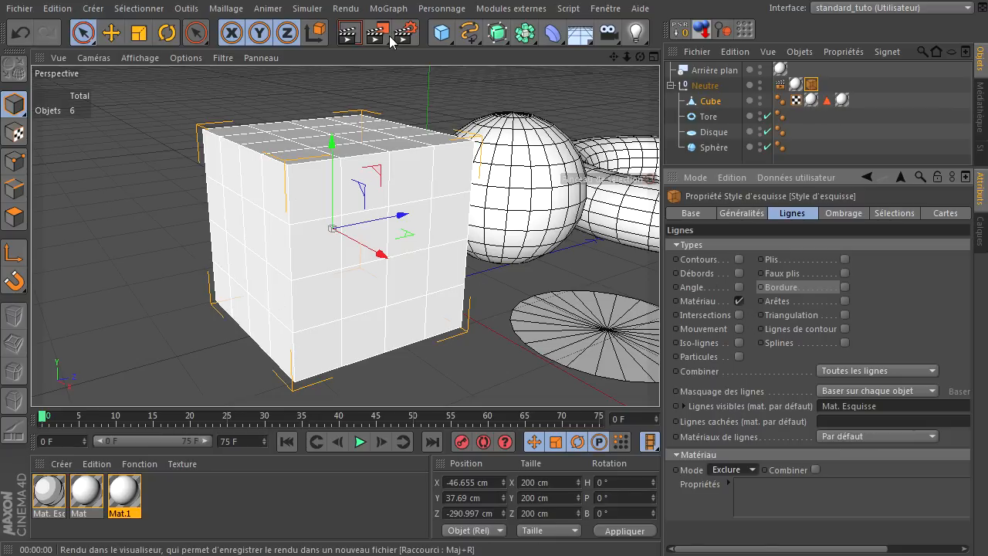
left_click(349, 33)
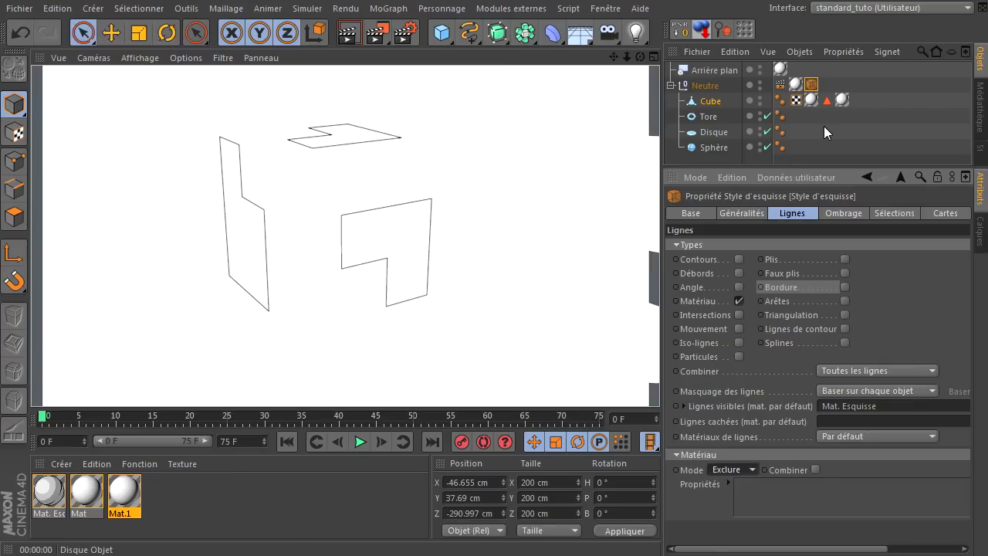
Replace the Matériau line type with Arêtes, and delete the cube's two material tags and its polygon selection tag.
left_click(738, 301)
left_click(844, 301)
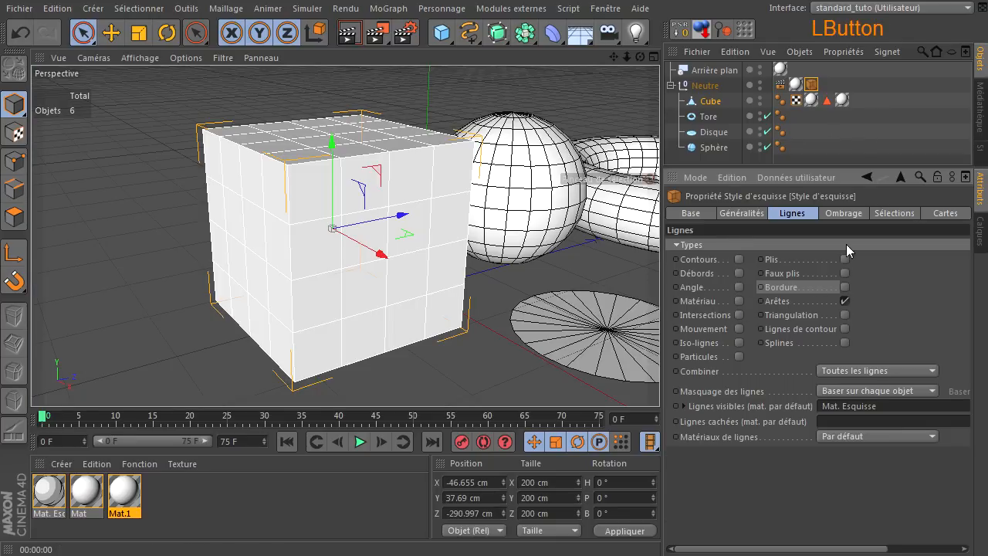
left_click(826, 101)
key("Delete")
left_click(827, 100)
key("Delete")
left_click(811, 103)
key("Delete")
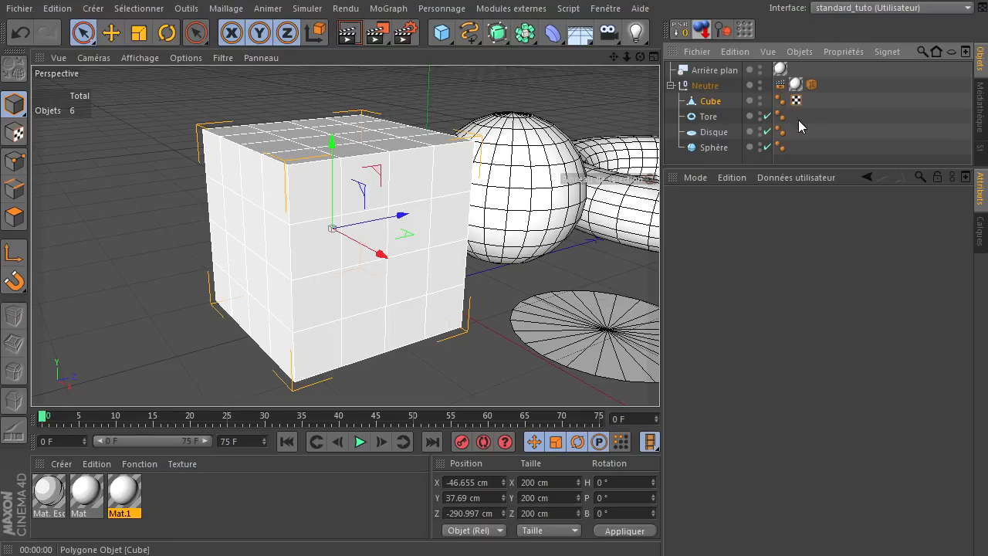
Render the view with the cube, sphere, torus and disc all framed to show their Arêtes lines.
left_click(357, 36)
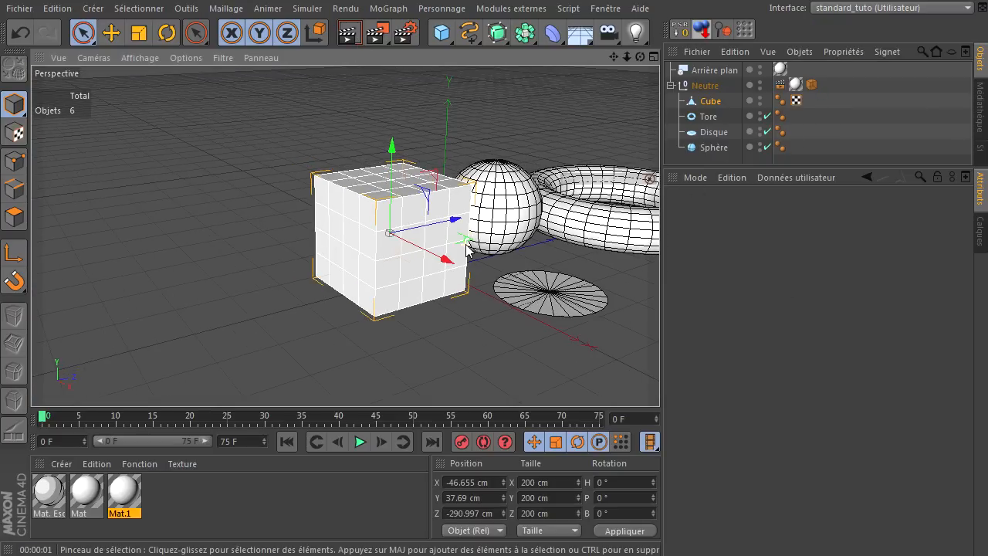
left_click_drag(613, 56, 656, 399)
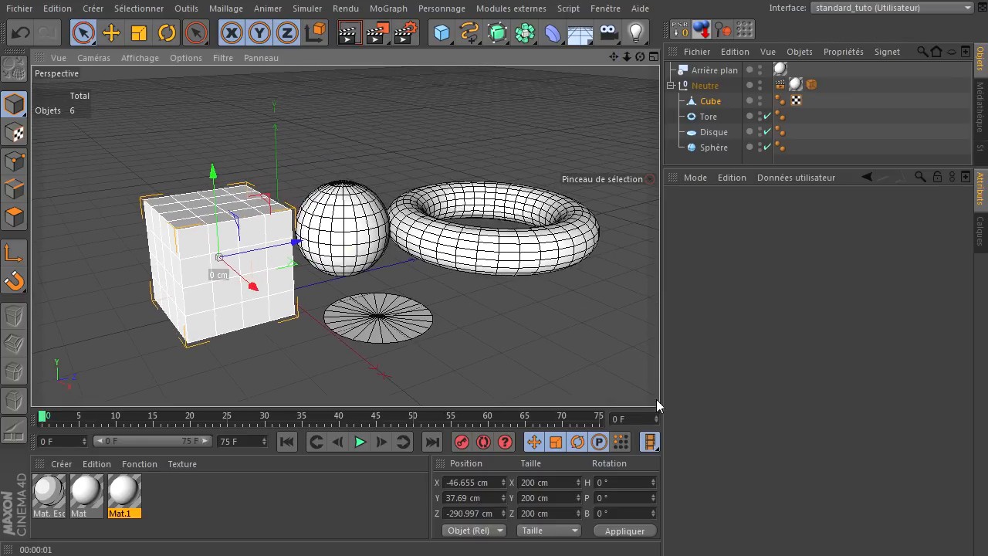
scroll(384, 316, "up", 1)
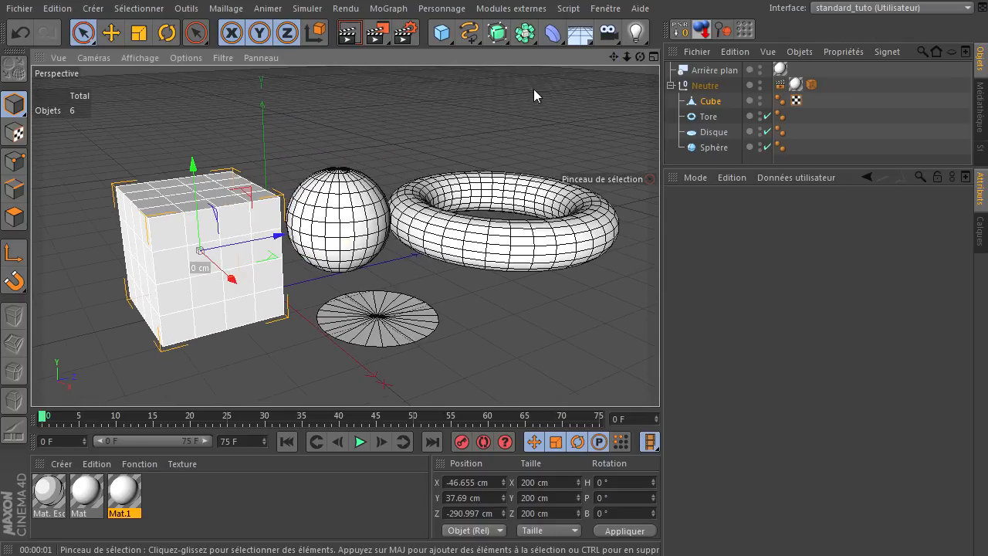
left_click(354, 37)
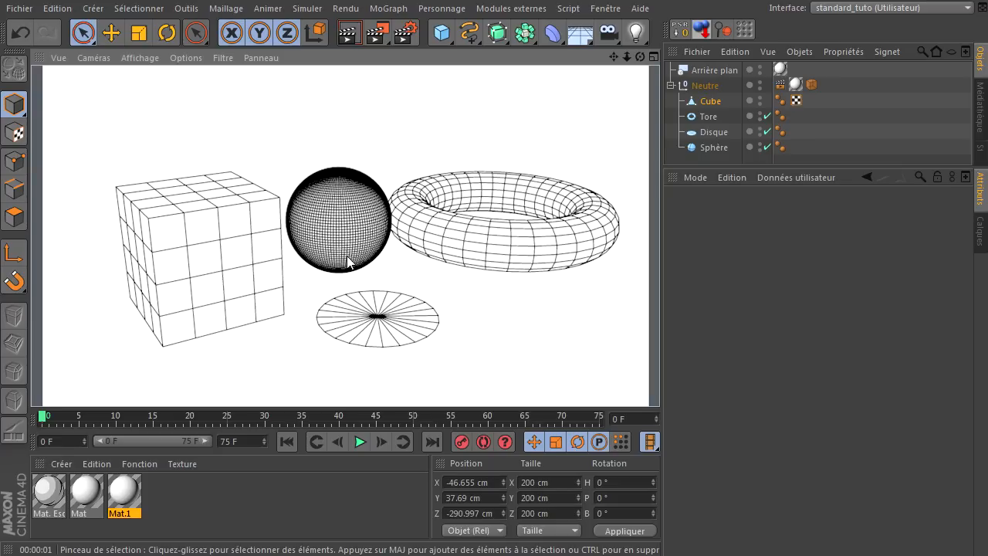
Replace the Arêtes line type with Intersections in the sketch style and render the view.
left_click(811, 85)
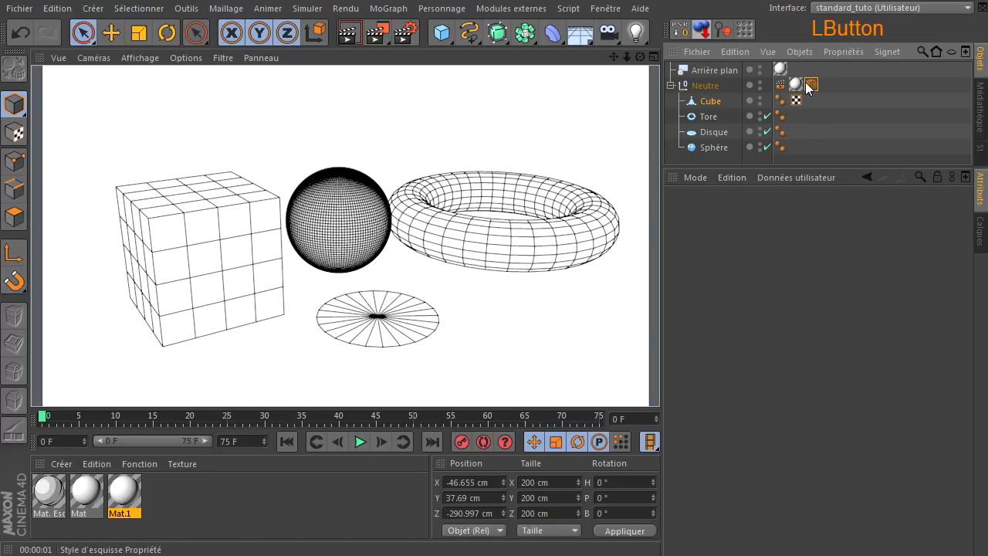
left_click(767, 300)
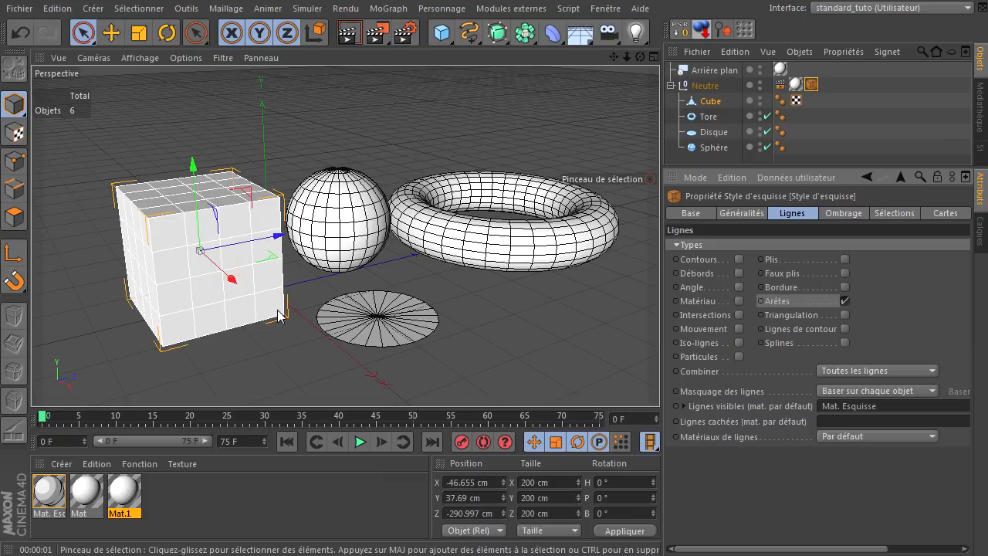
left_click(845, 302)
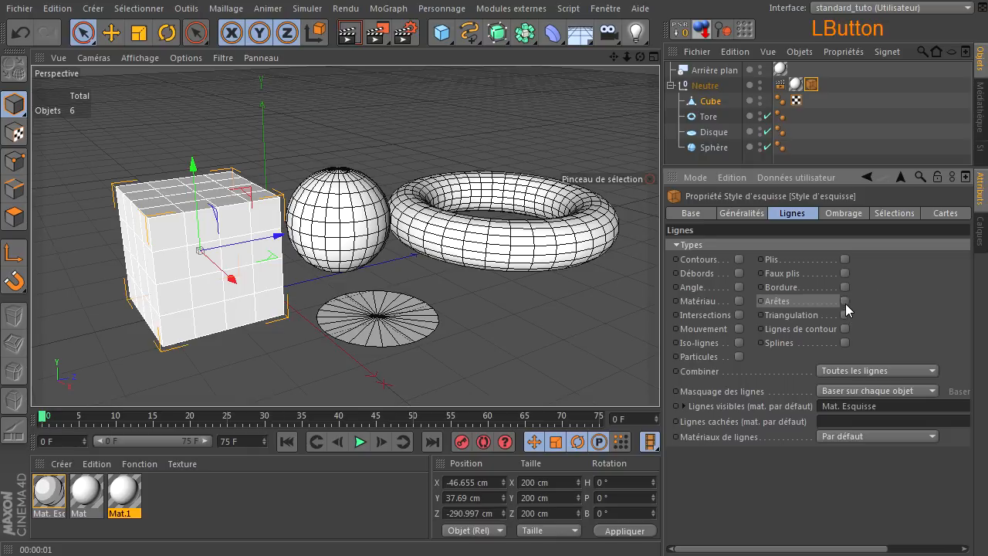
left_click(739, 314)
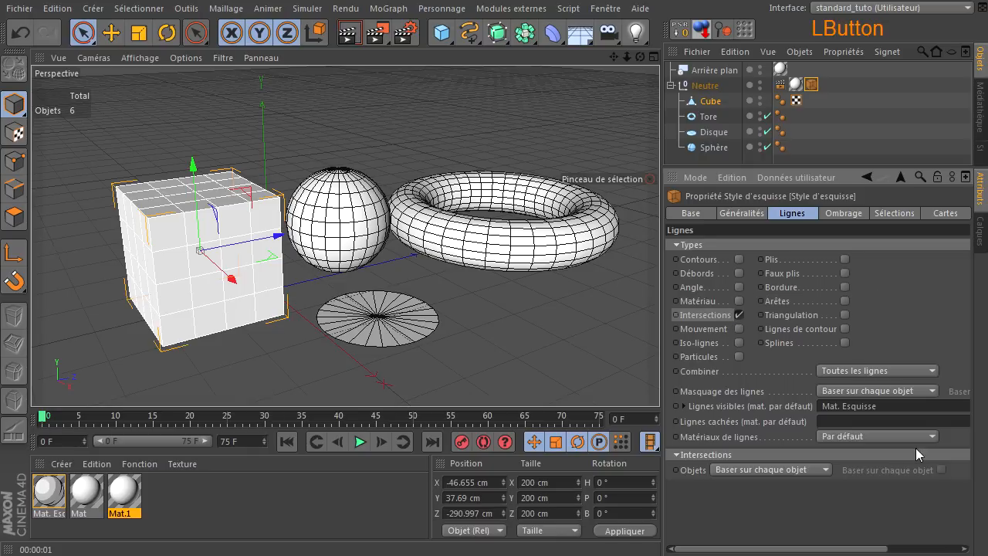
left_click(349, 33)
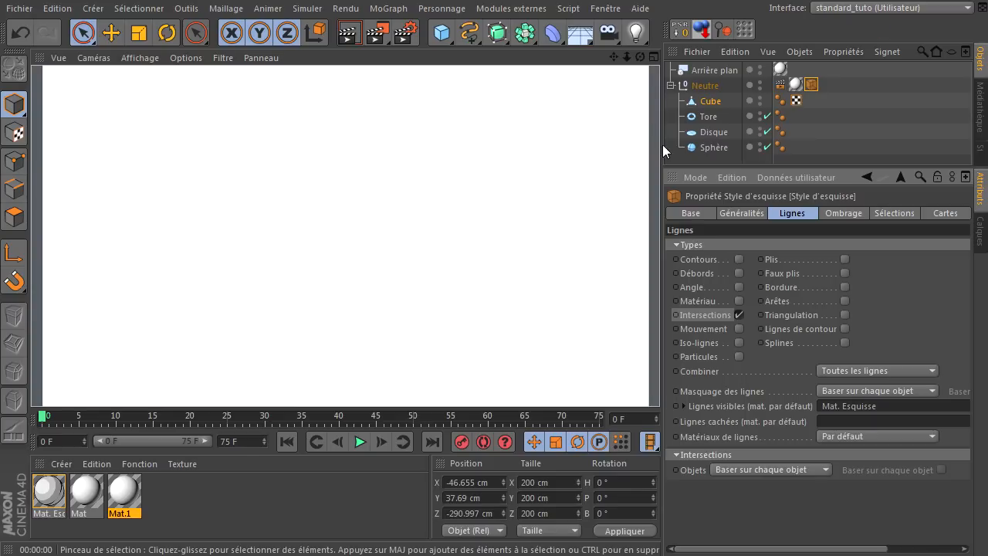
Move the sphere into the cube, to about X 58, Y 111 and Z -192 cm, and render the Intersections lines.
left_click(700, 147)
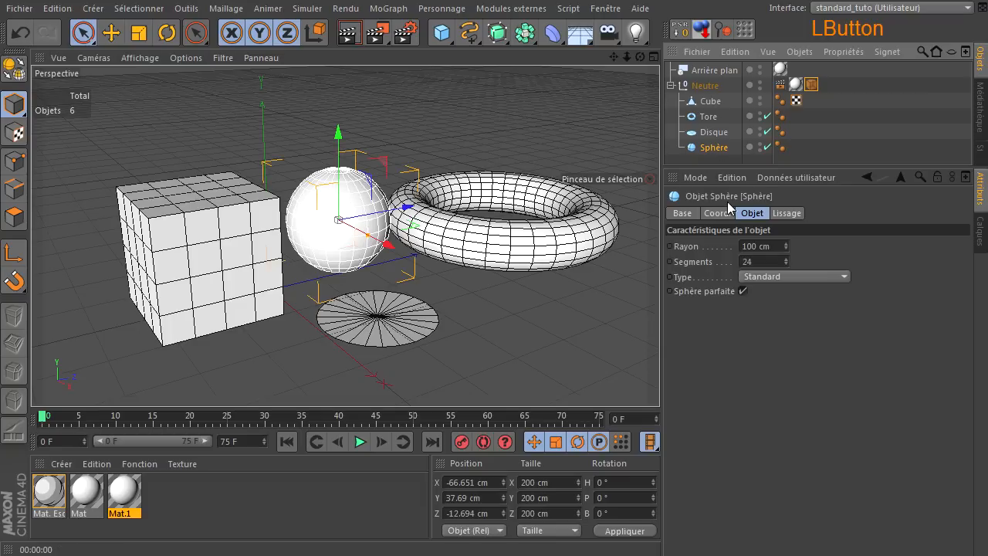
left_click_drag(410, 210, 316, 286)
left_click_drag(284, 181, 283, 136)
left_click_drag(614, 57, 789, 55)
left_click(812, 86)
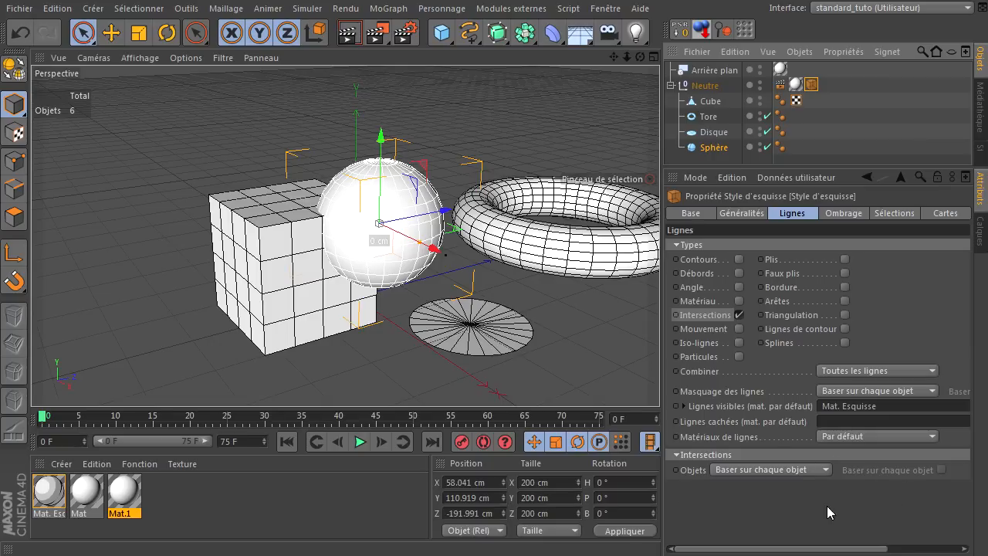
left_click(349, 33)
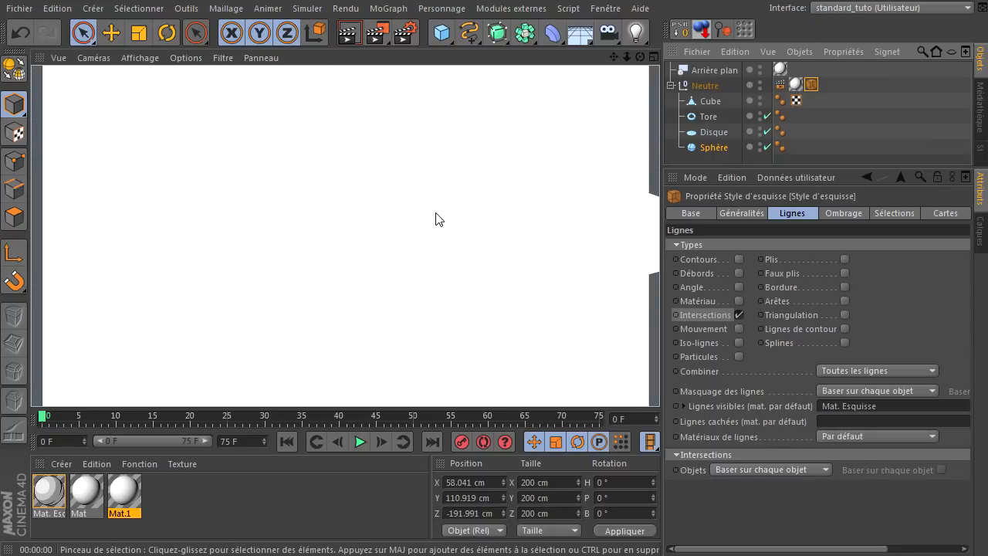
left_click(815, 488)
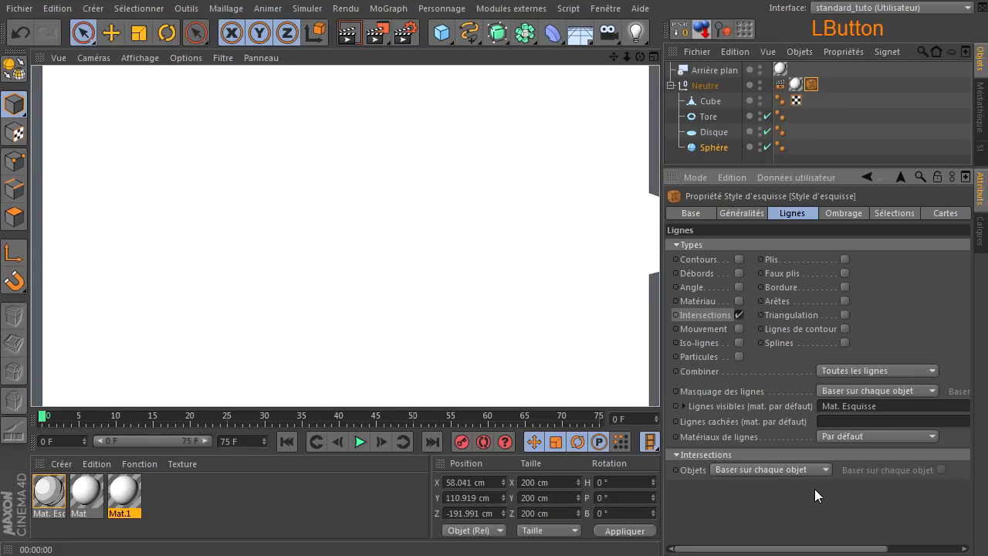
left_click(813, 86)
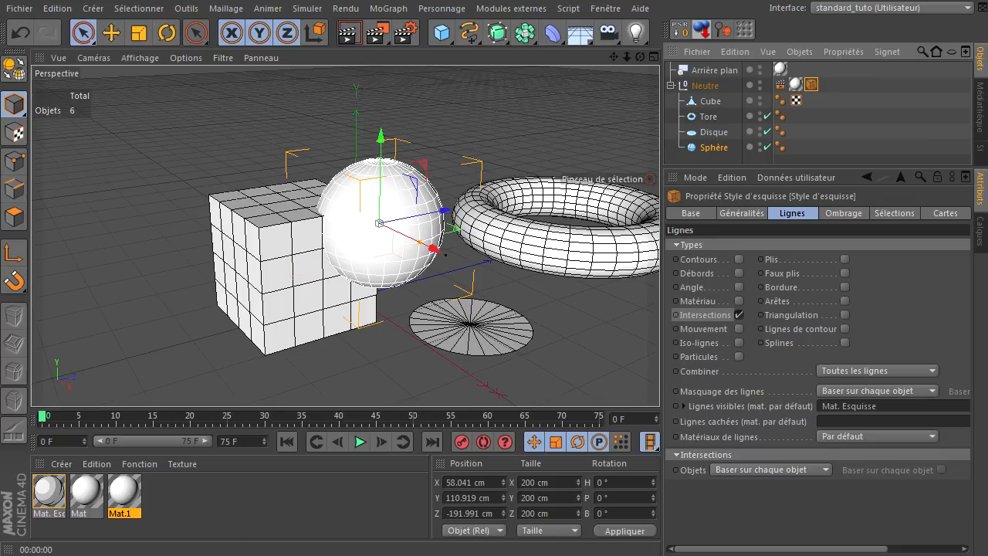
Set the Intersections objects option to Baser sur le projet and render the view from two angles.
left_click(768, 471)
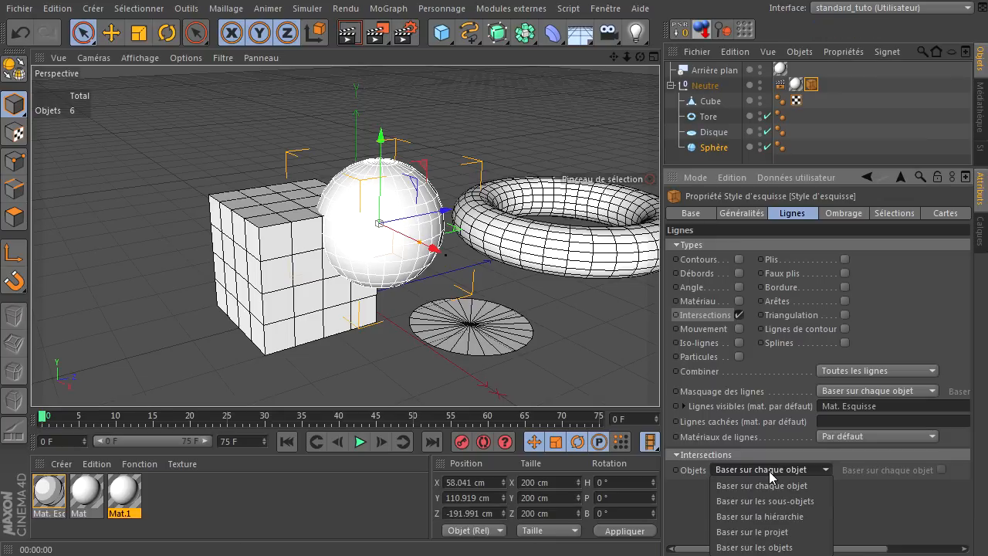
left_click(760, 532)
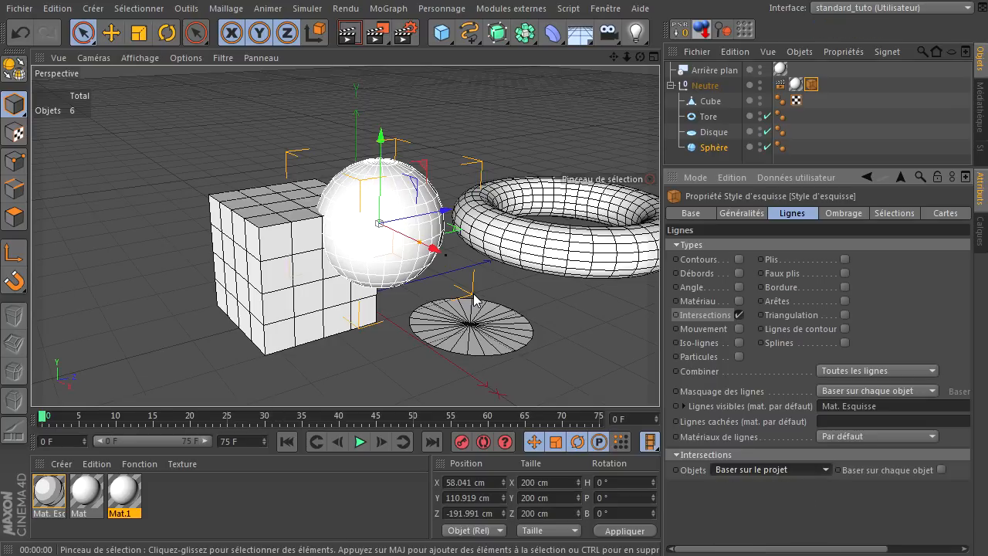
left_click(348, 33)
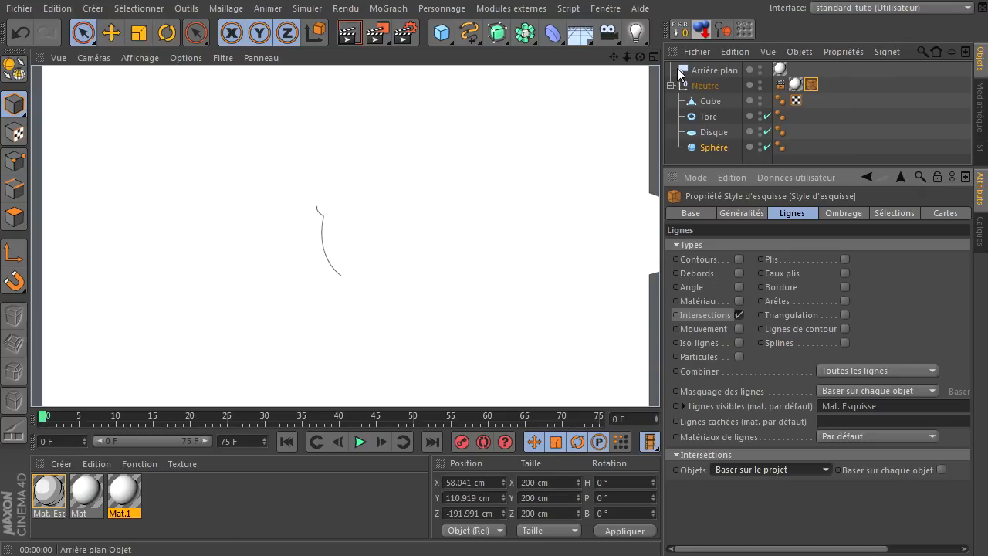
left_click(641, 59)
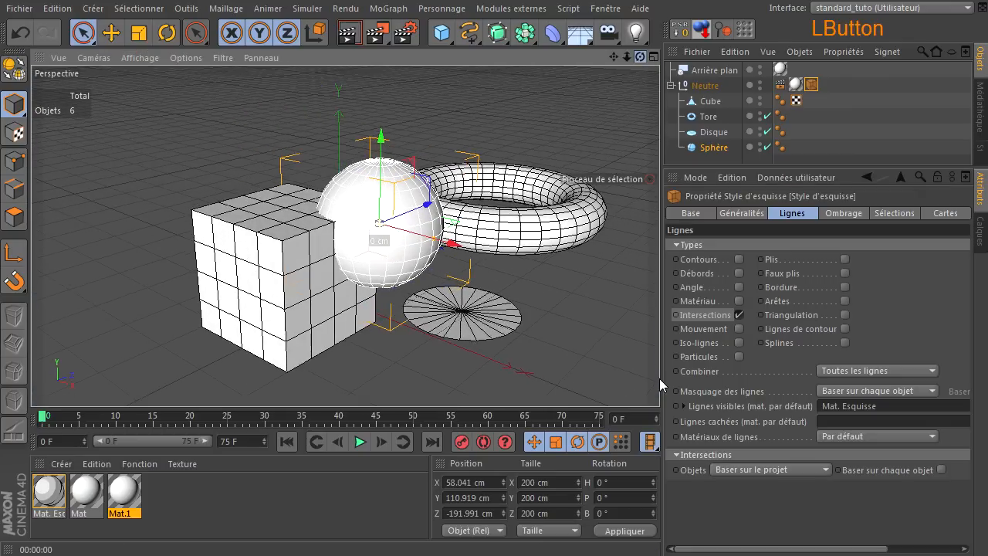
left_click(348, 32)
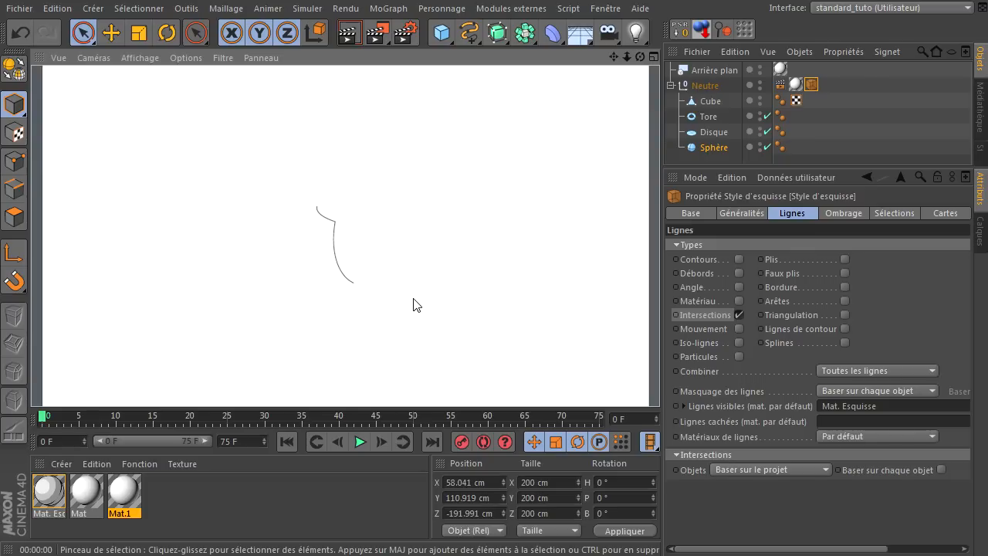
Set the Intersections objects option to Baser sur les sous-objets, then render with the sphere beside the cube and as the cube's child.
left_click(799, 467)
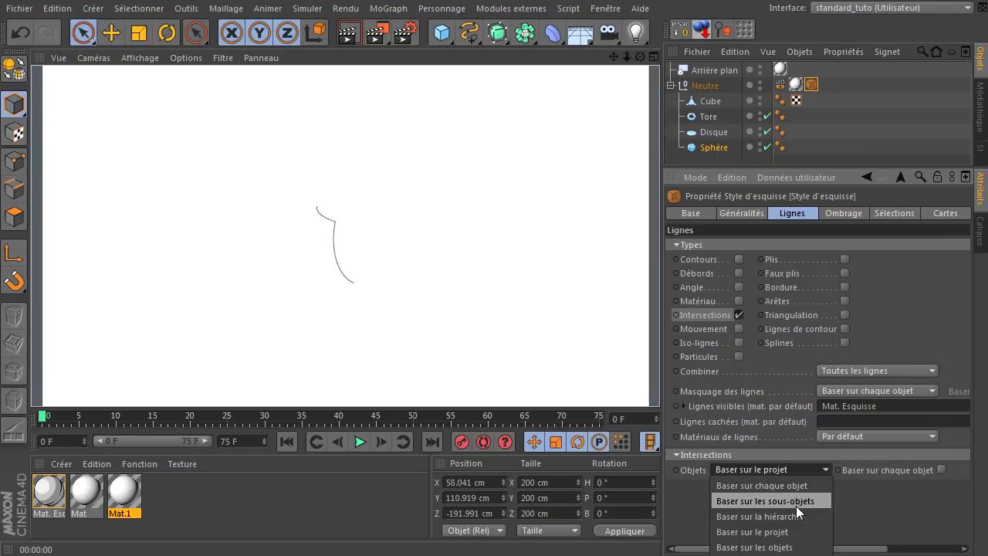
left_click(796, 504)
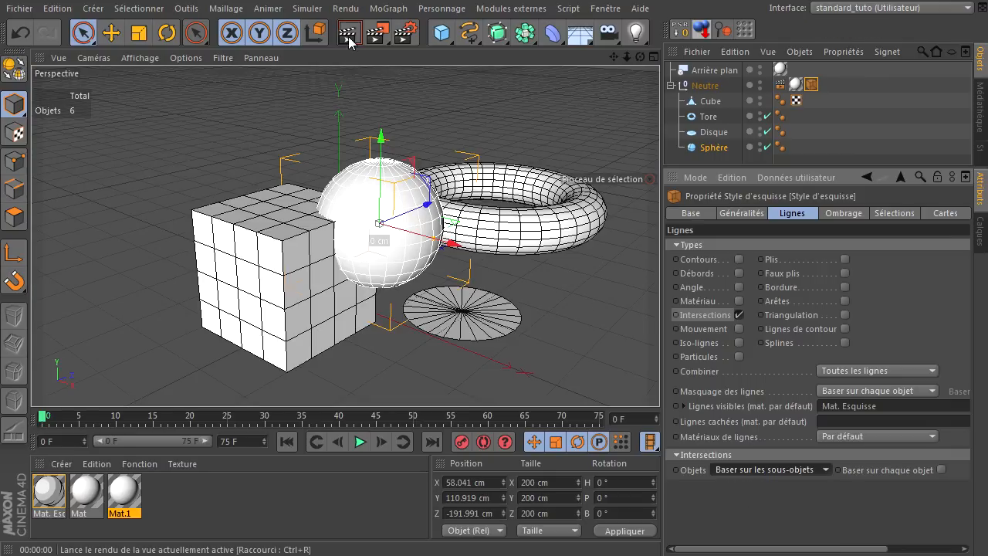
left_click(348, 41)
left_click_drag(706, 149, 706, 101)
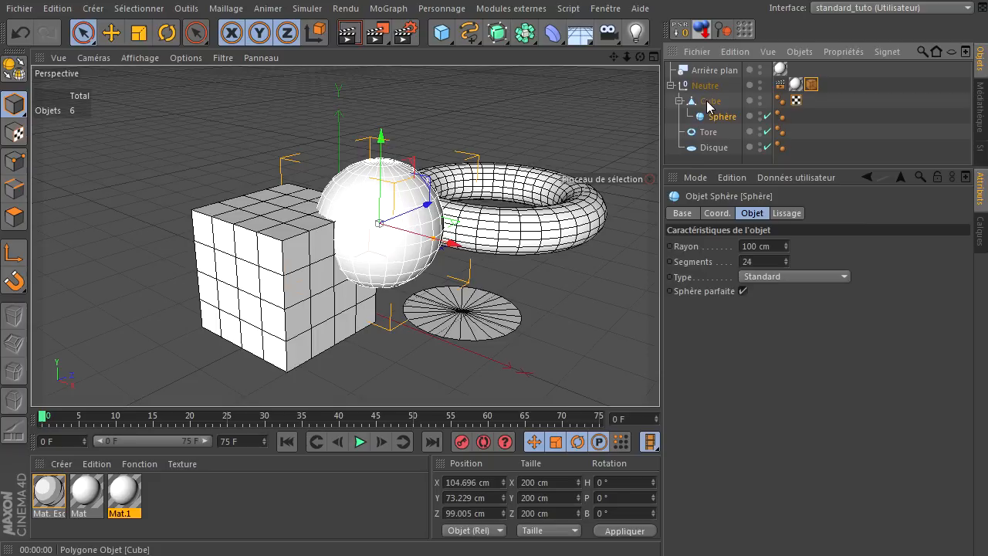
left_click(357, 35)
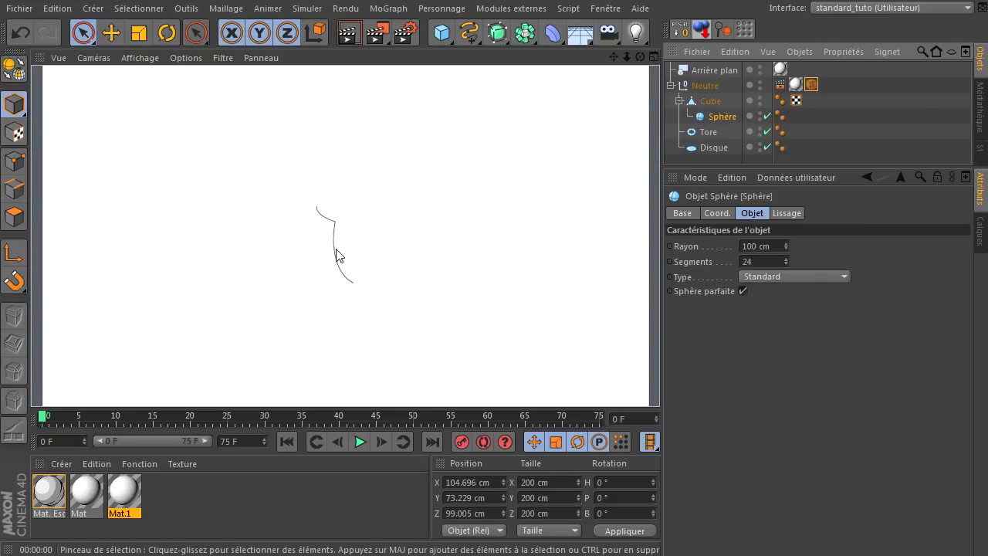
Move Sphère out of Cube to first place under Neutre, and render the Intersections lines with Baser sur la hiérarchie.
left_click_drag(719, 117, 721, 97)
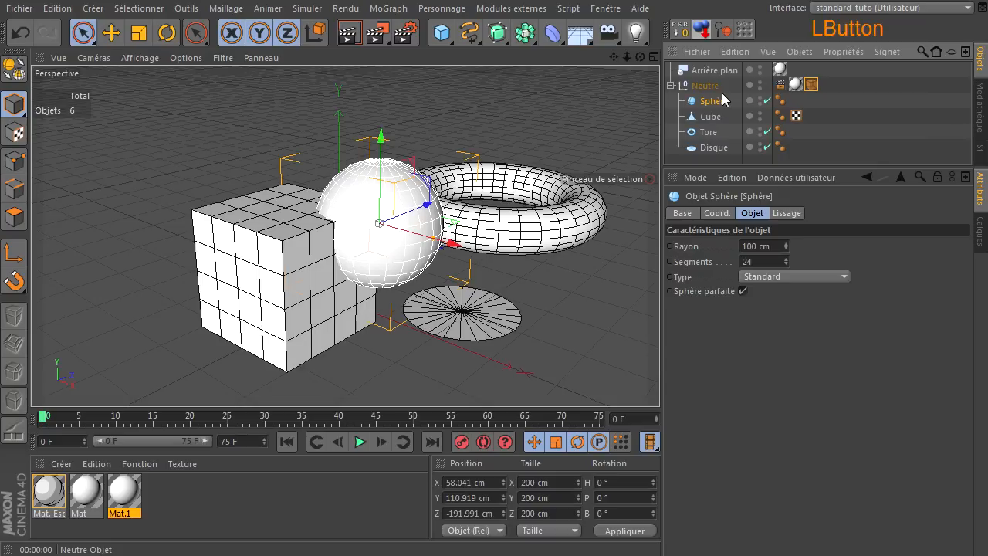
left_click(811, 84)
left_click(795, 469)
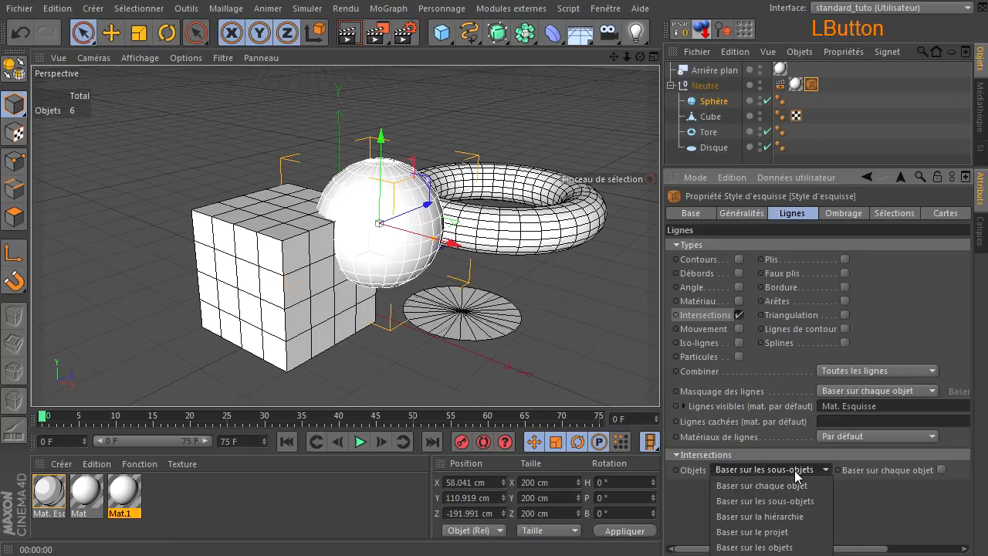
left_click(800, 516)
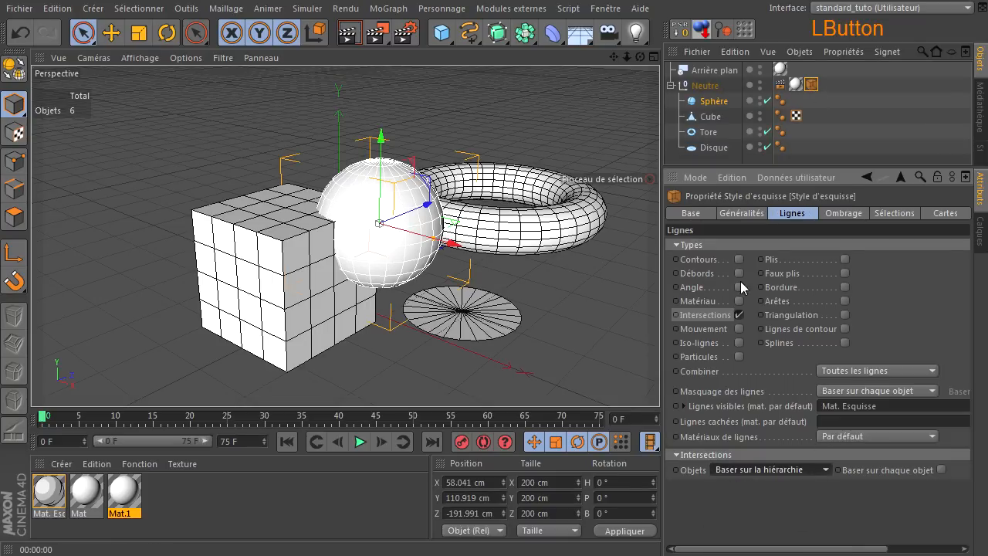
left_click(349, 39)
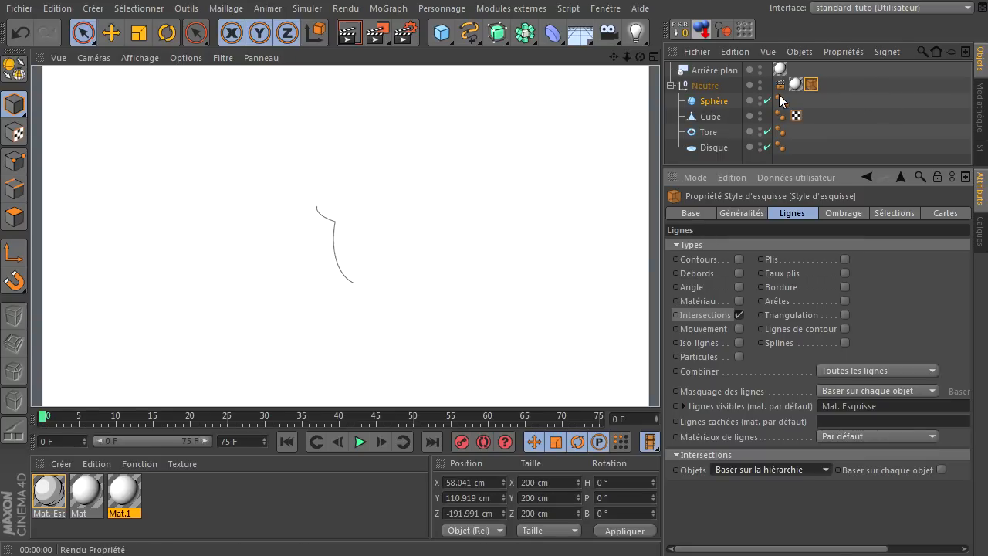
Set the Intersections objects option to Baser sur les objets and render with an empty list, then with Sphère and Cube listed.
left_click(812, 472)
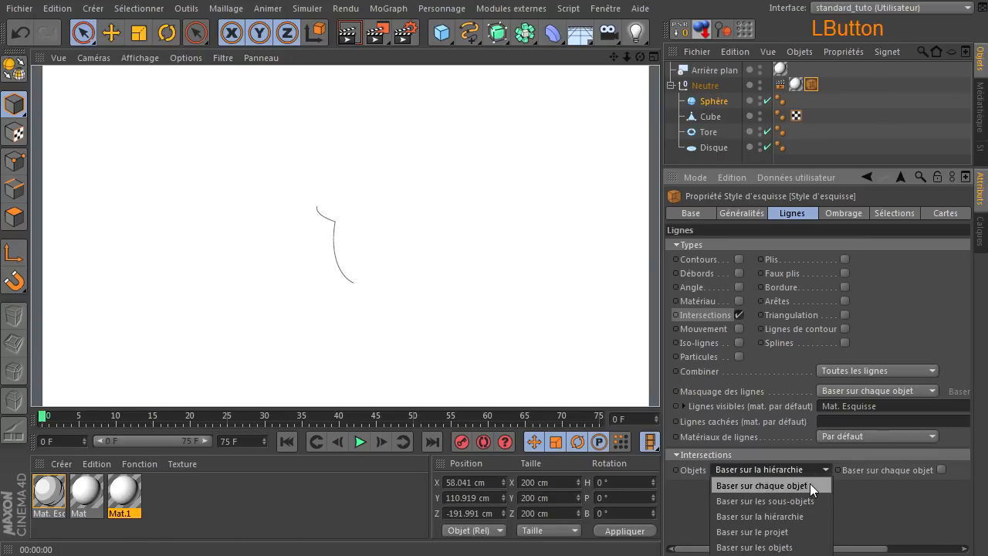
left_click(781, 547)
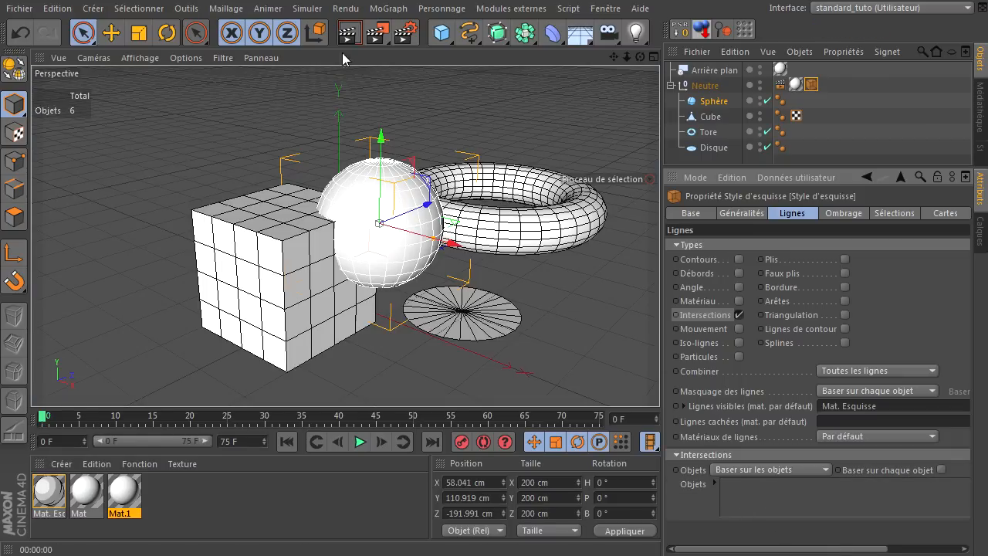
left_click(348, 33)
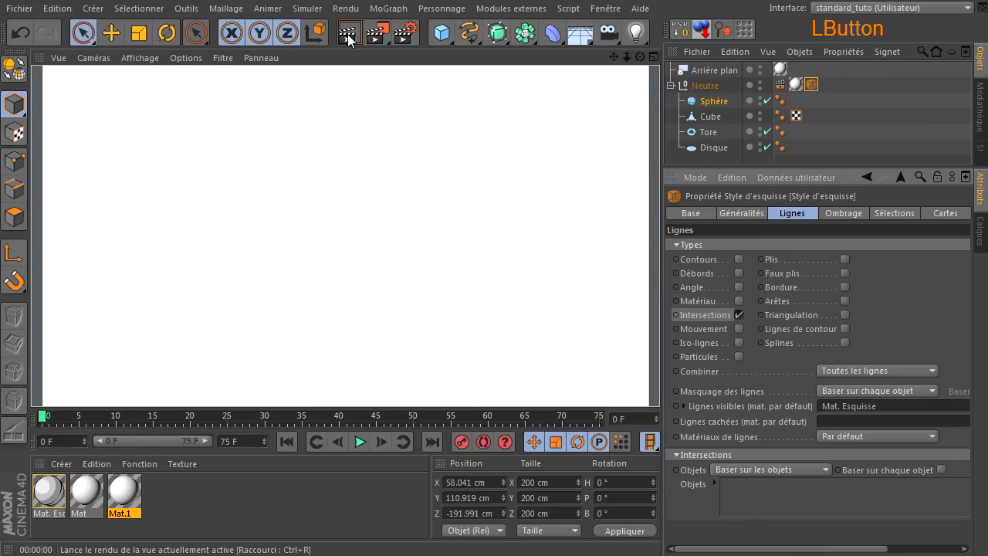
left_click_drag(714, 108, 769, 446)
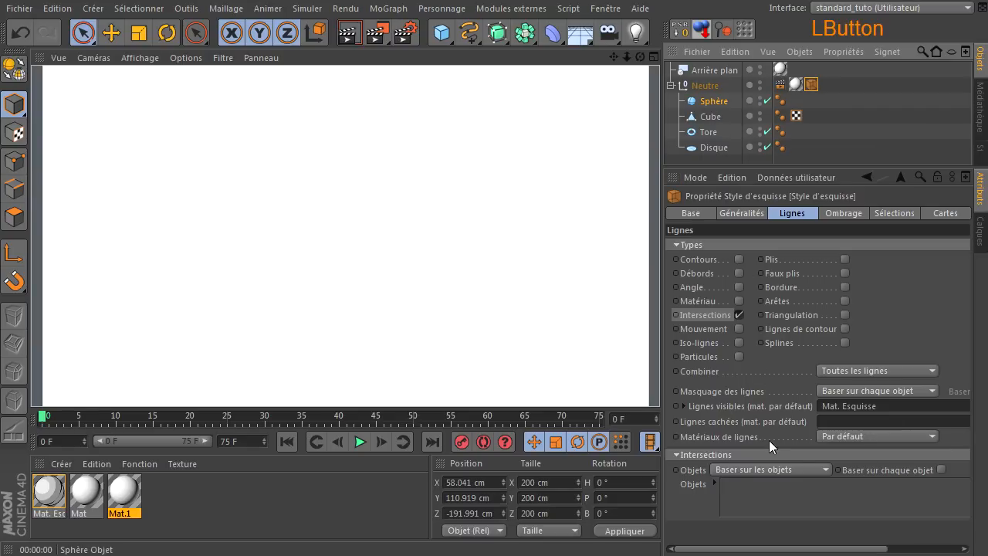
left_click_drag(784, 498, 781, 496)
left_click_drag(710, 116, 770, 505)
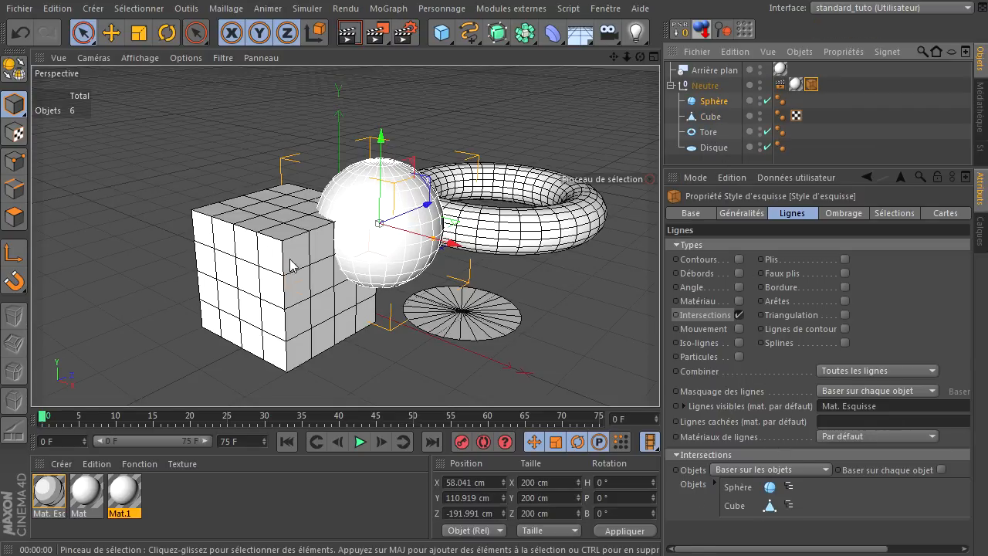
left_click(348, 33)
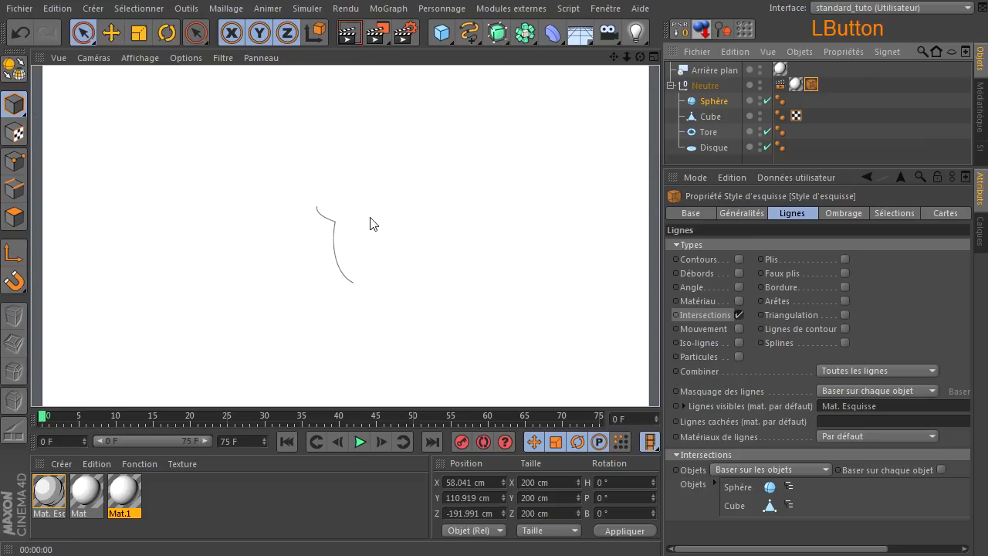
Remove Cube from the Intersections object list and render with only Sphère listed.
left_click(736, 508)
key("Delete")
left_click(349, 32)
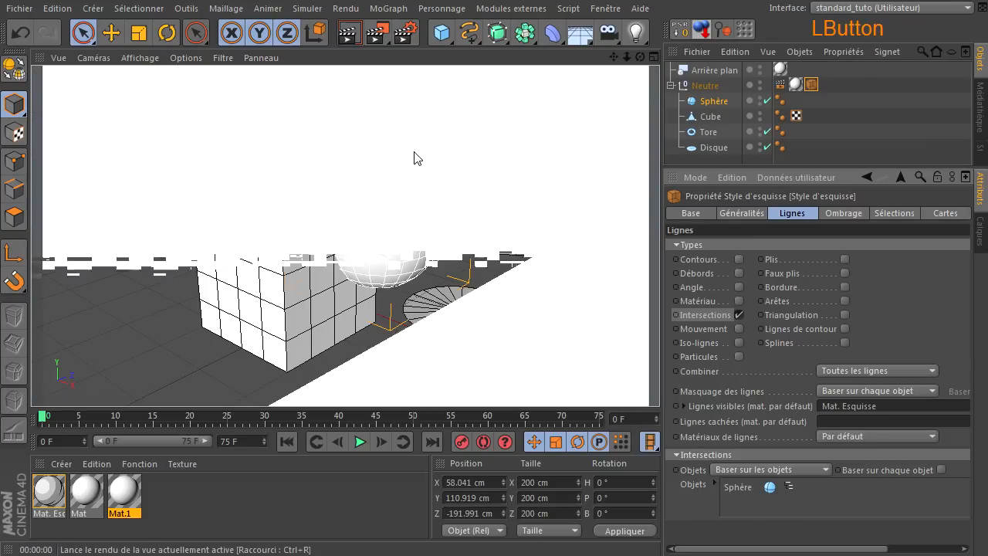
Replace Sphère with Cube in the Intersections object list and render the view.
left_click(731, 485)
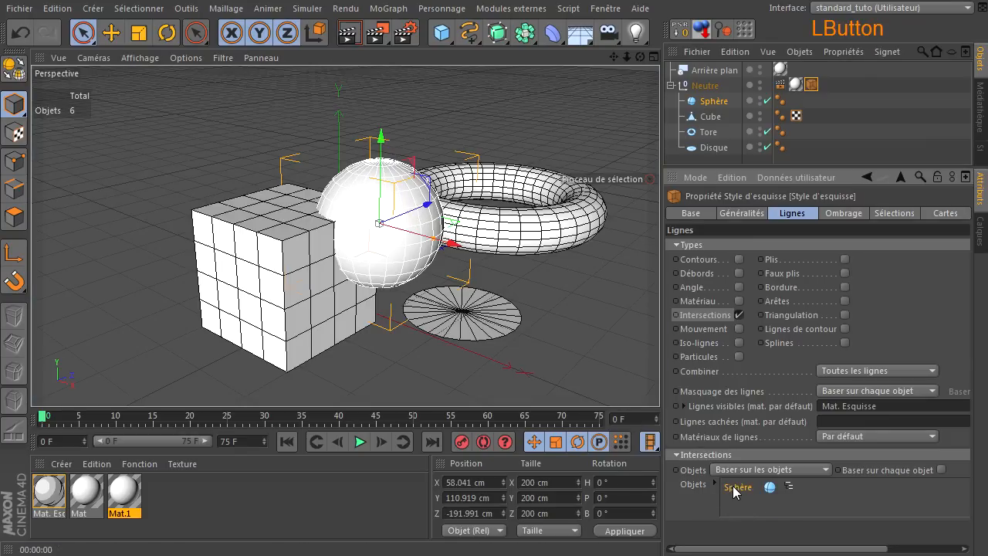
left_click(733, 487)
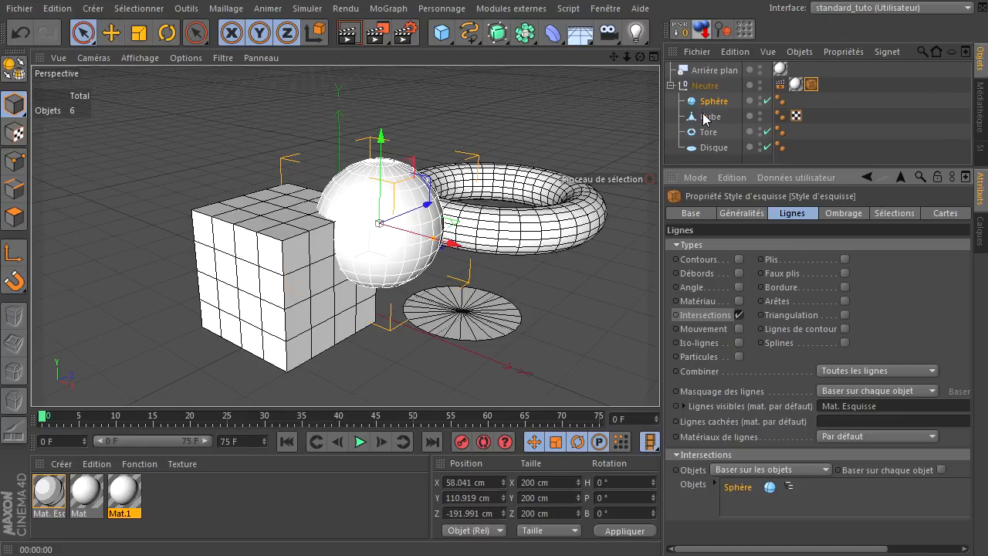
left_click(738, 489)
key("Delete")
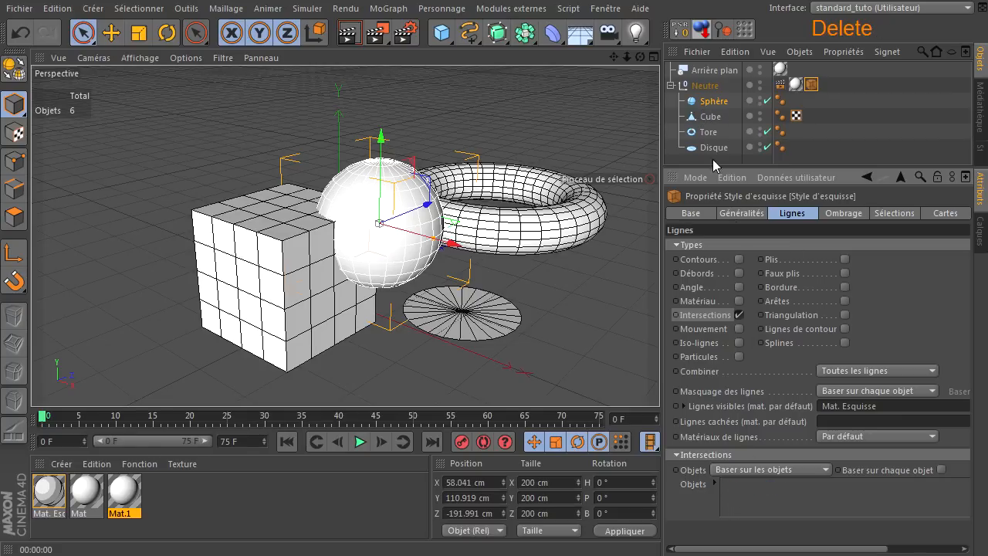
left_click_drag(706, 117, 738, 510)
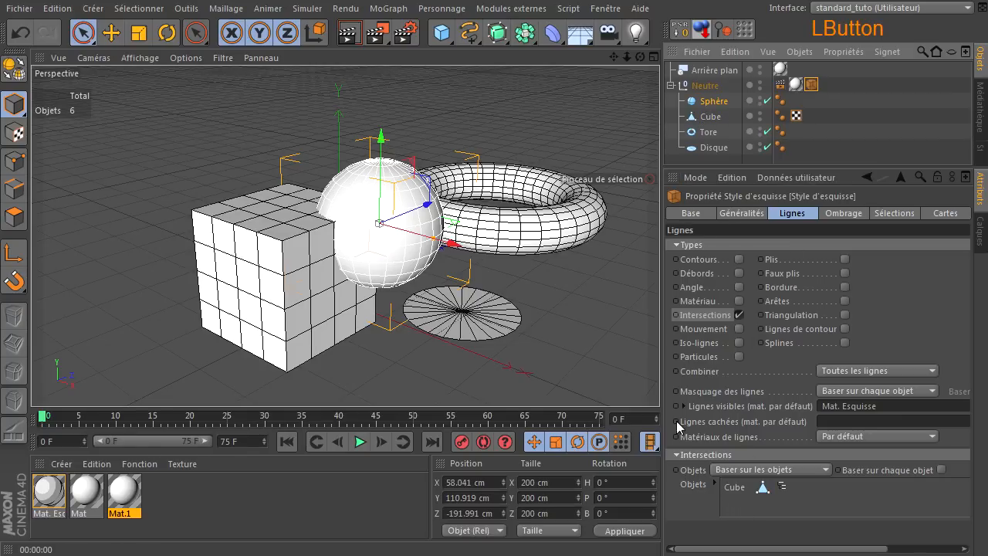
left_click(347, 35)
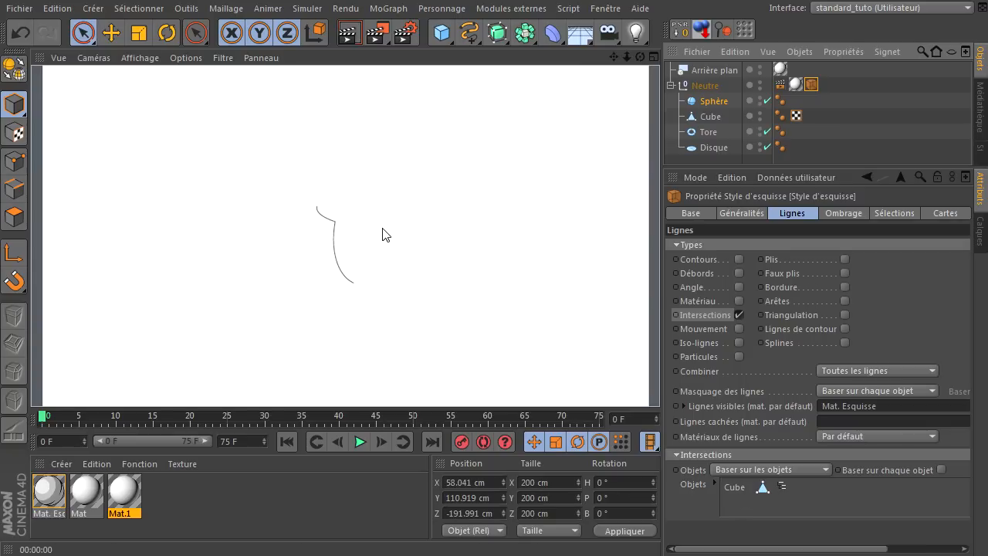
Clear the Intersections object list, set the objects option to Baser sur chaque objet, and render the view.
key("Delete")
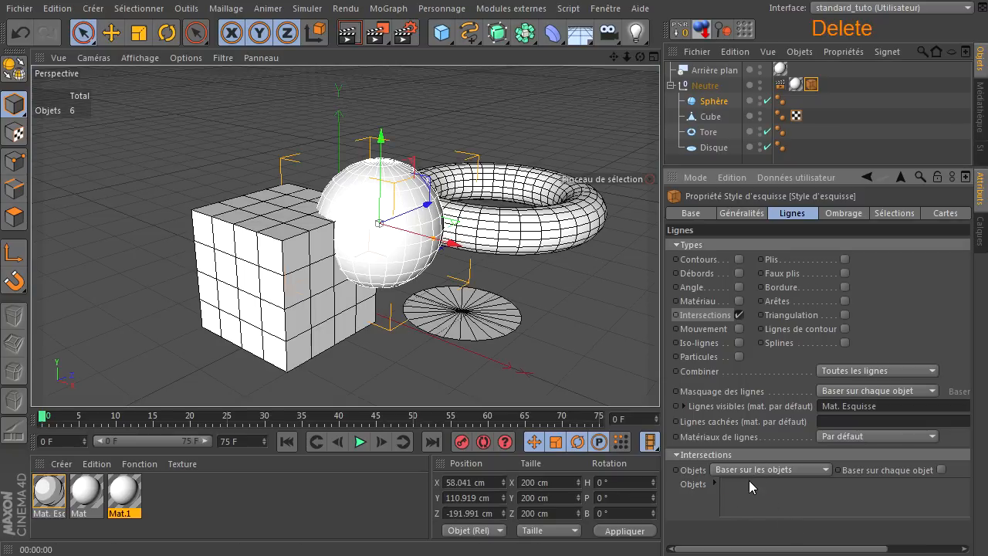
left_click(751, 471)
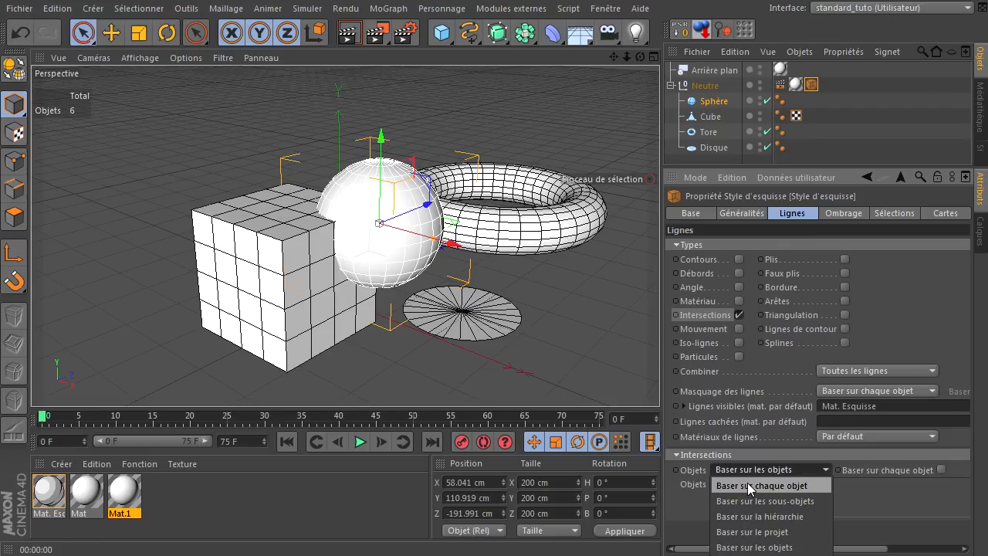
left_click(749, 486)
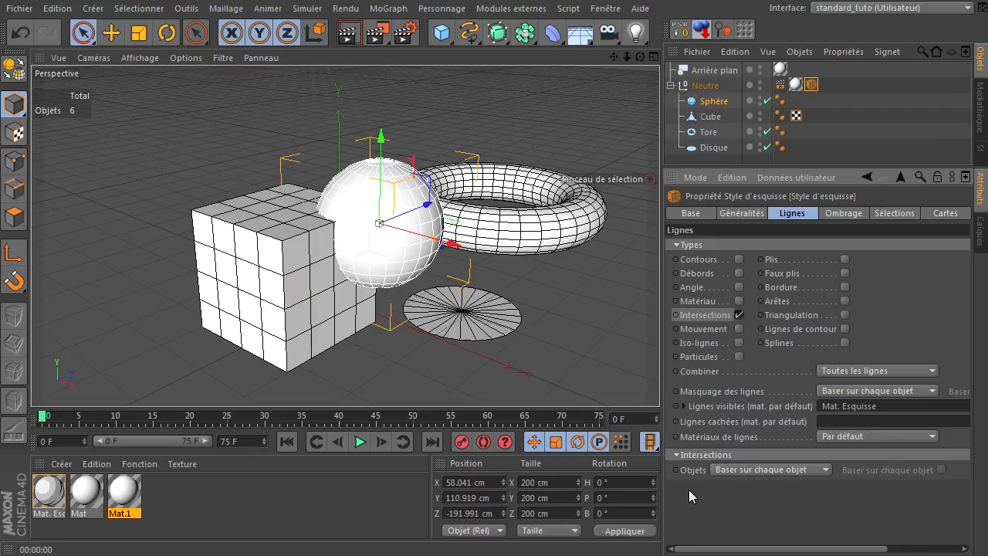
left_click(717, 469)
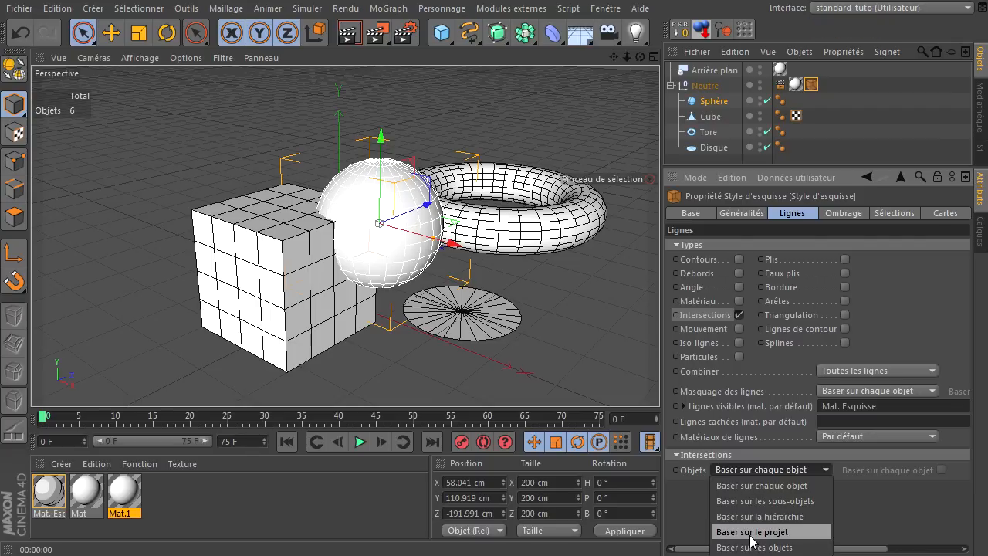
left_click(886, 523)
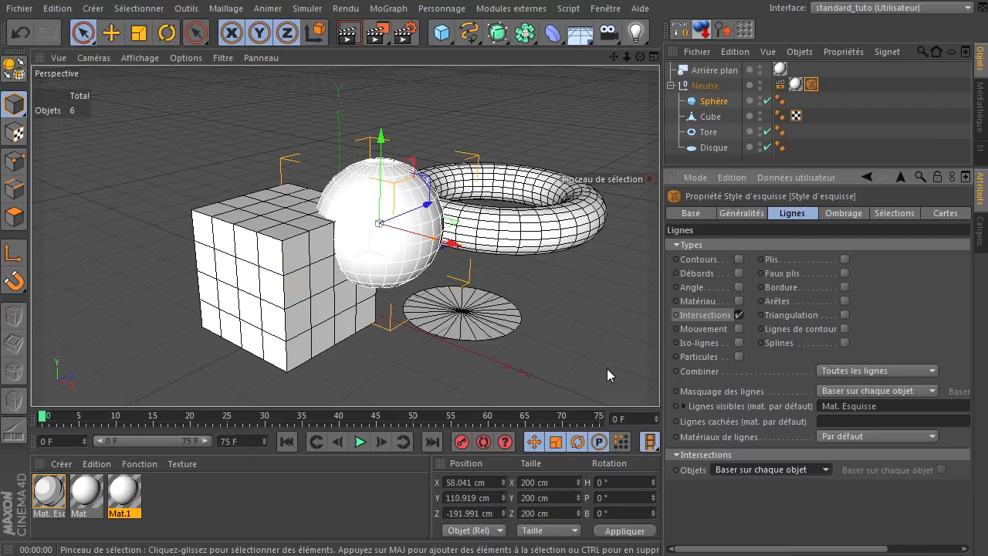
left_click(348, 32)
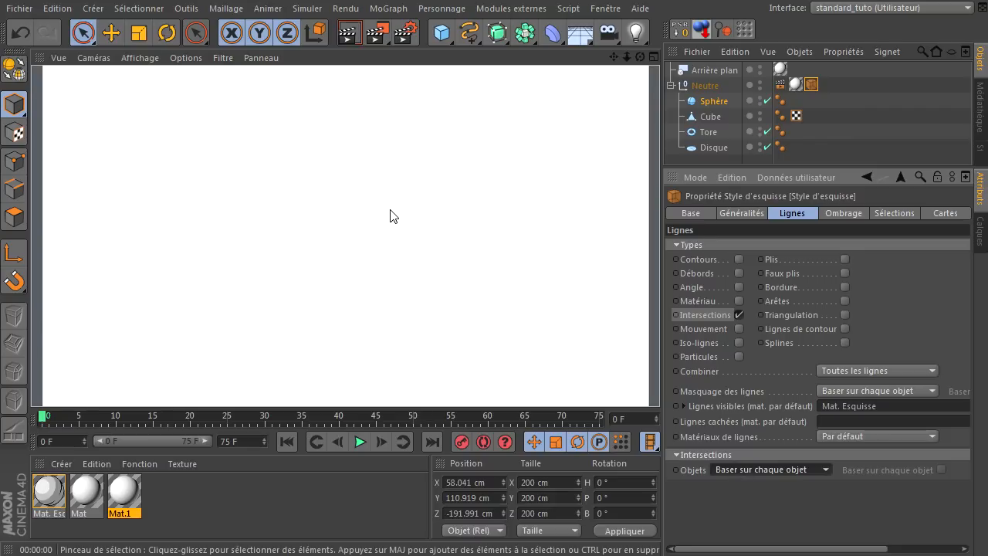
Replace the Intersections line type with Triangulation in the sketch style and render all four objects from a new angle.
left_click(436, 212)
left_click_drag(640, 57, 657, 378)
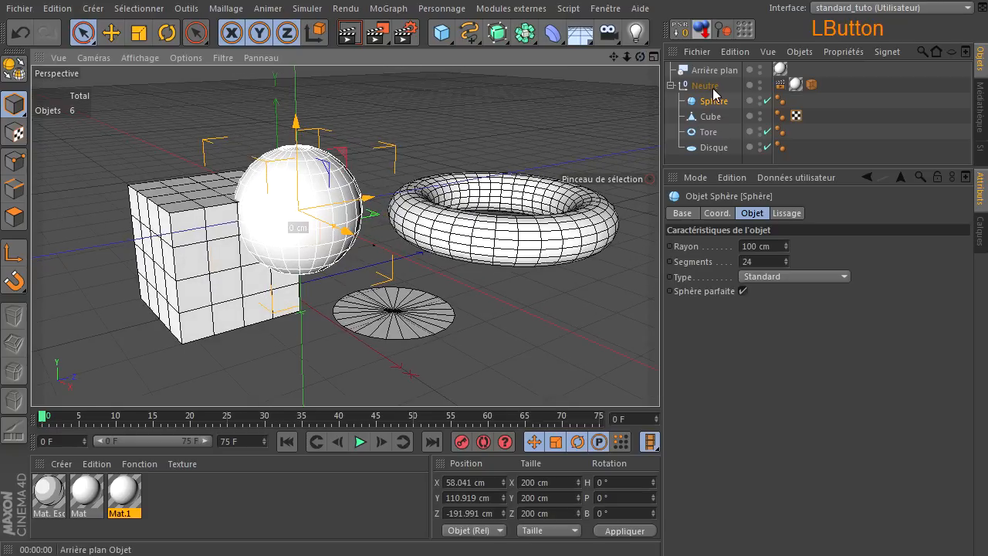
left_click(811, 84)
left_click(740, 316)
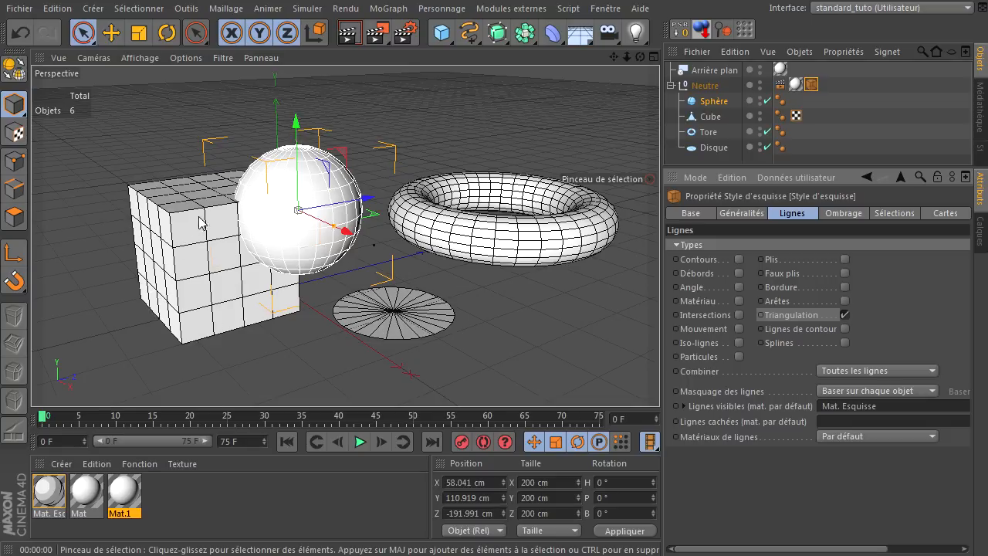
left_click(346, 38)
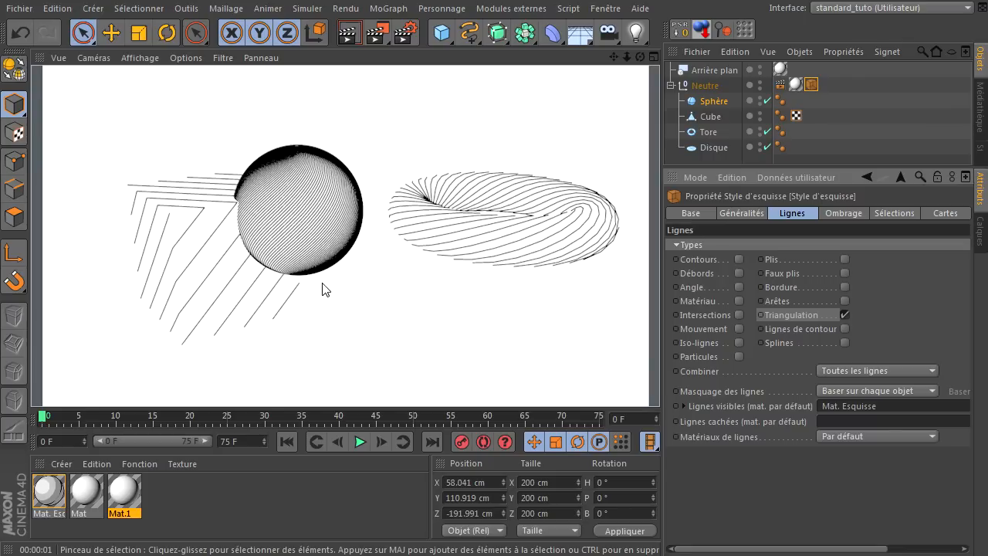
left_click(898, 297)
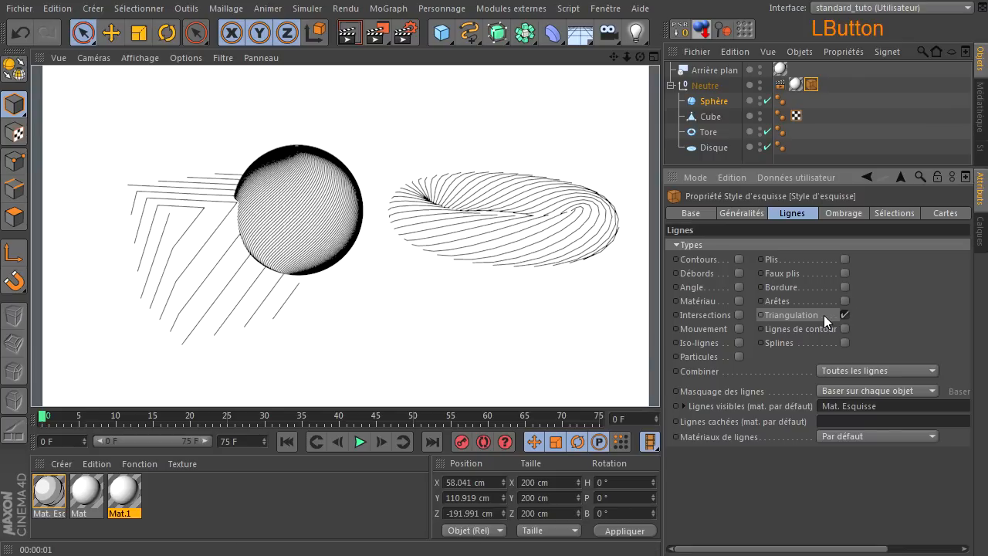
Select only the Cube inside the Neutre group for editing in model mode.
left_click(722, 86)
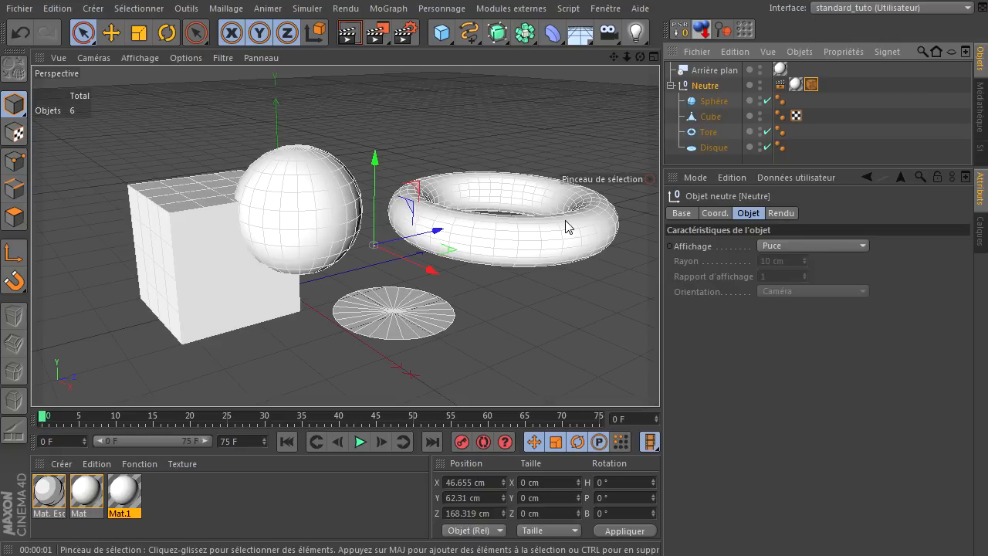
left_click(706, 117)
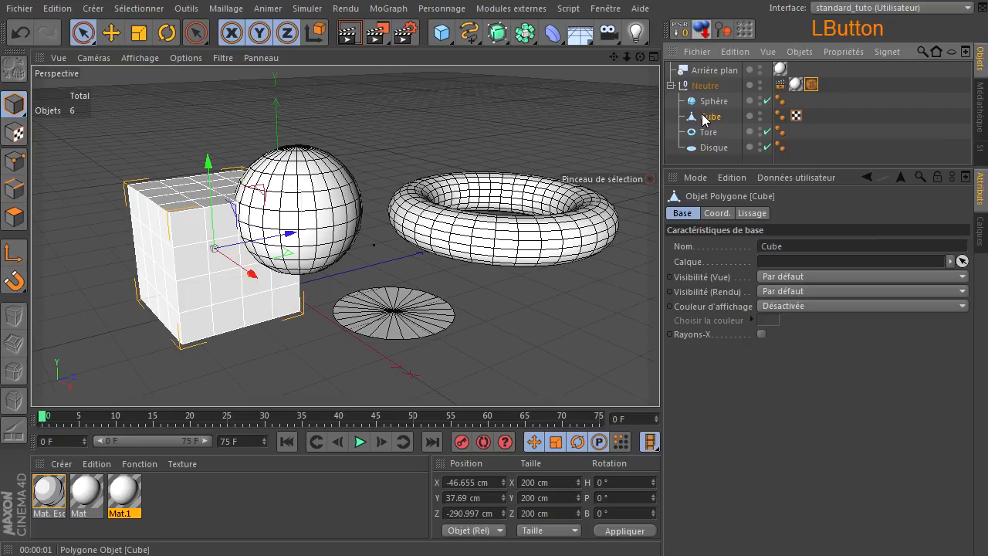
left_click(14, 104)
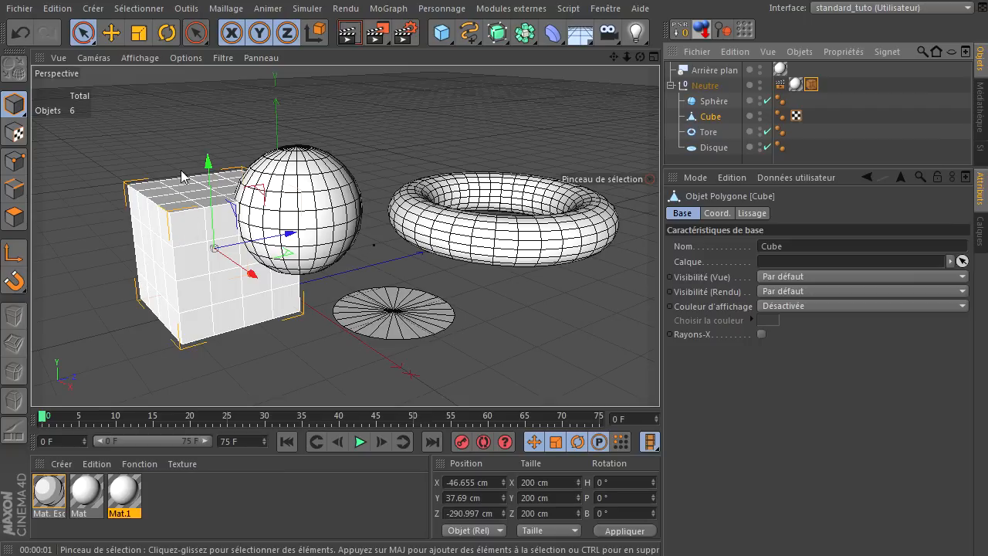
right_click(182, 197)
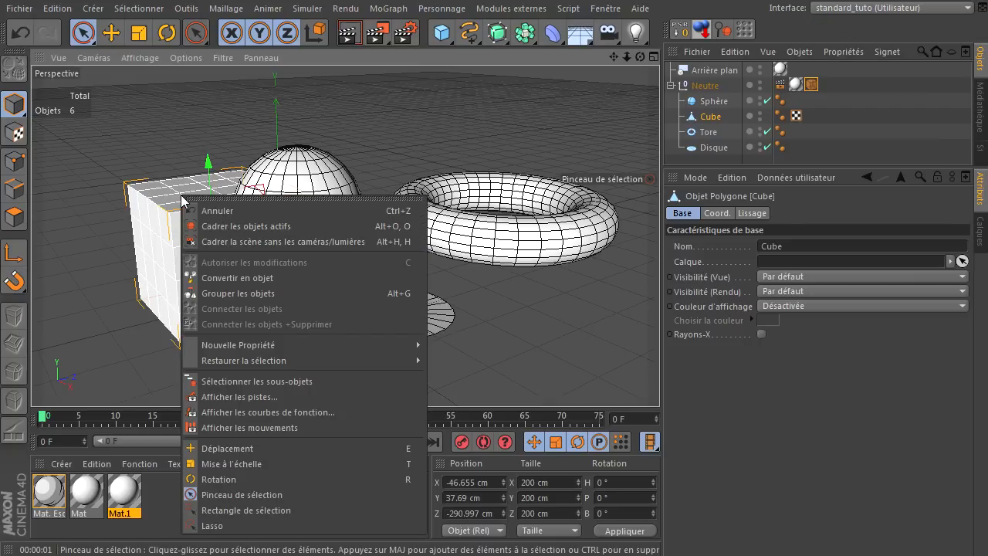
left_click(297, 199)
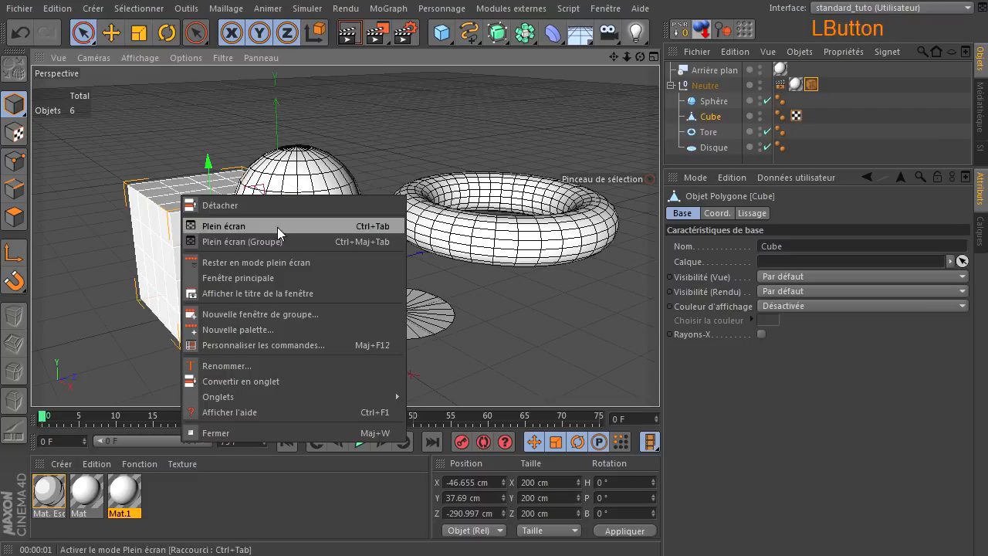
left_click(103, 237)
left_click(226, 9)
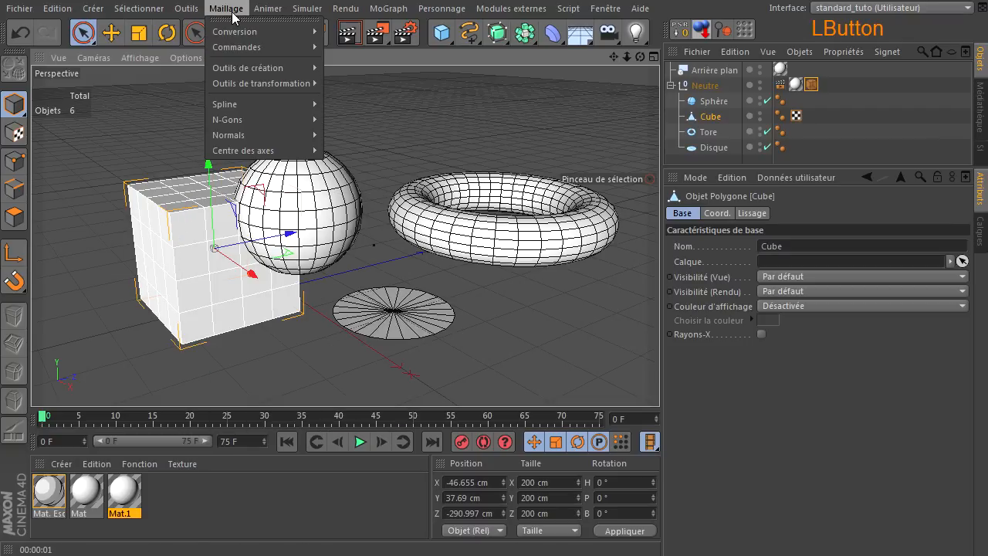
mouse_move(231, 32)
mouse_move(233, 49)
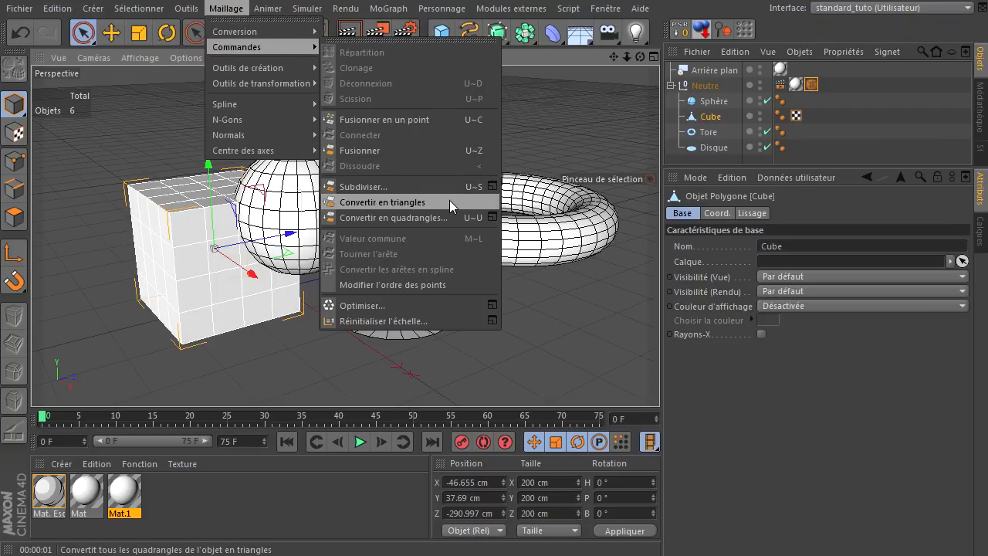
left_click(89, 263)
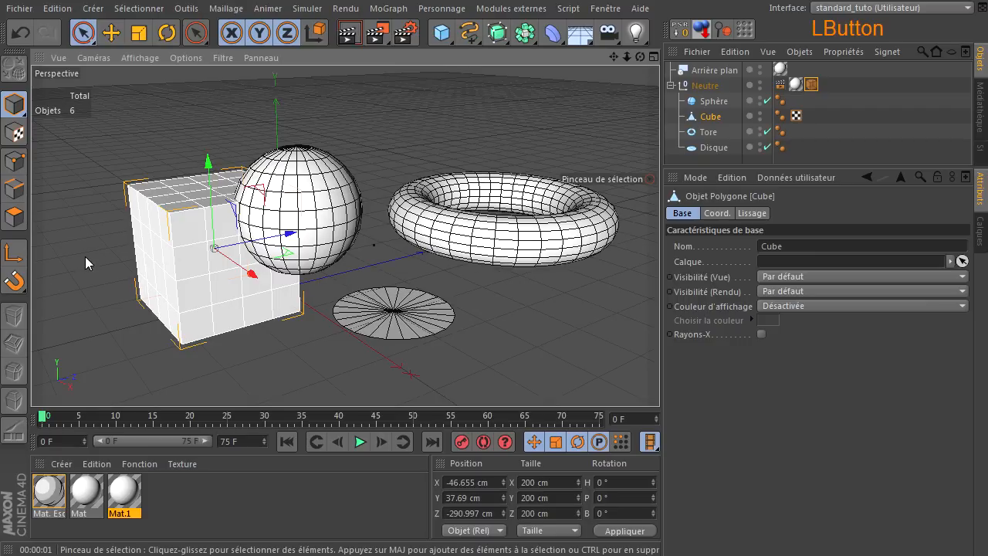
Convert the Cube's quadrangles to triangles with Convertir en triangles.
left_click(226, 8)
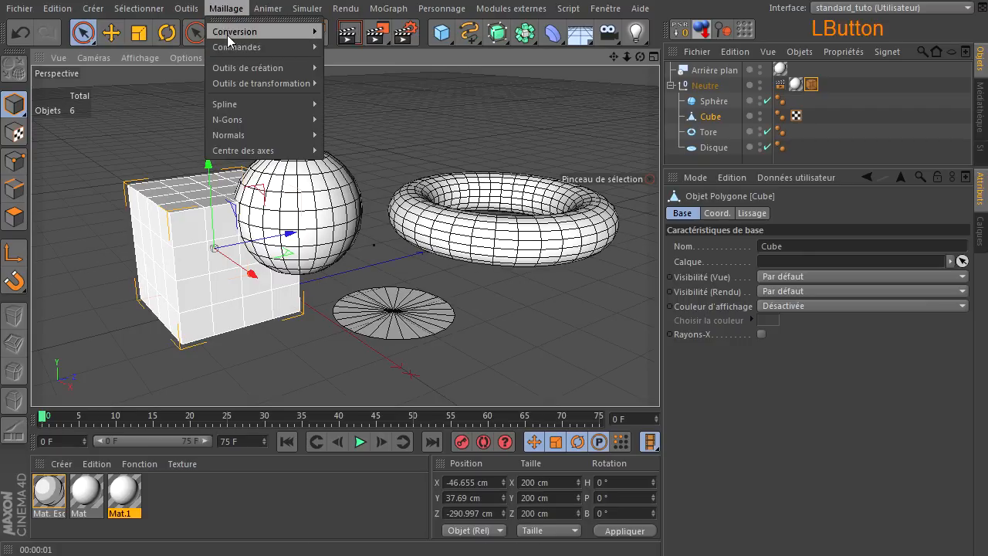
mouse_move(265, 47)
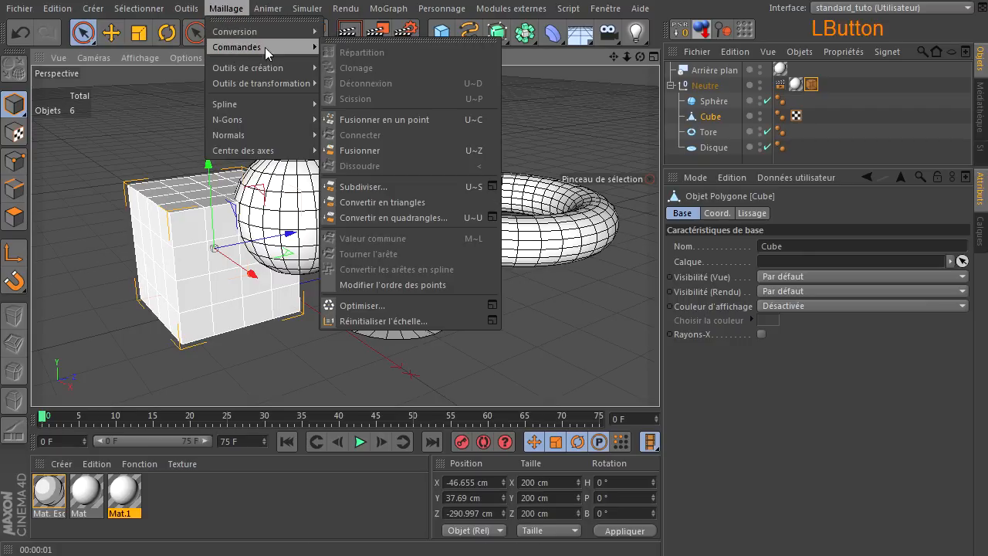
left_click(369, 202)
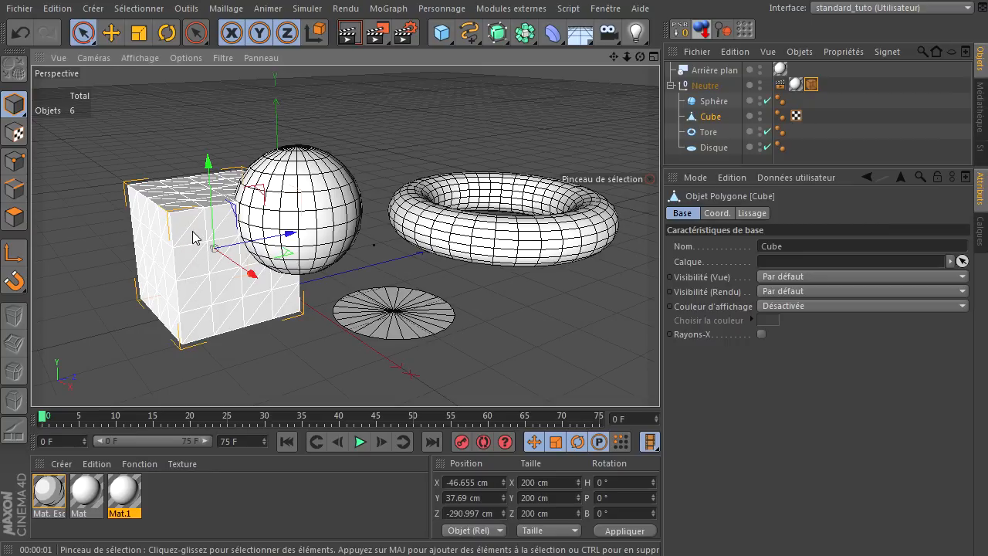
Show the line settings of Neutre's sketch style and undo the Cube's conversion to triangles.
left_click(811, 84)
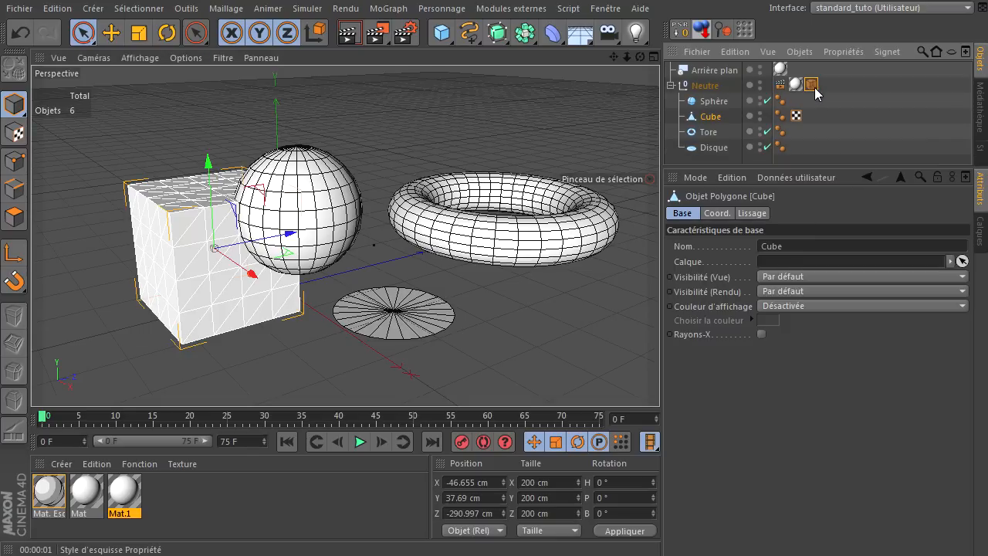
left_click(845, 315)
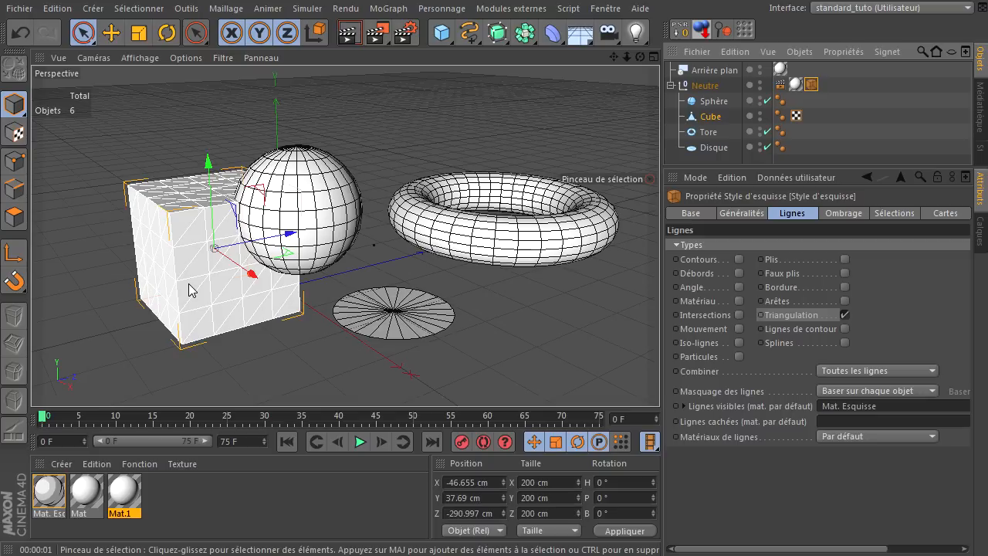
left_click(17, 34)
left_click(17, 34)
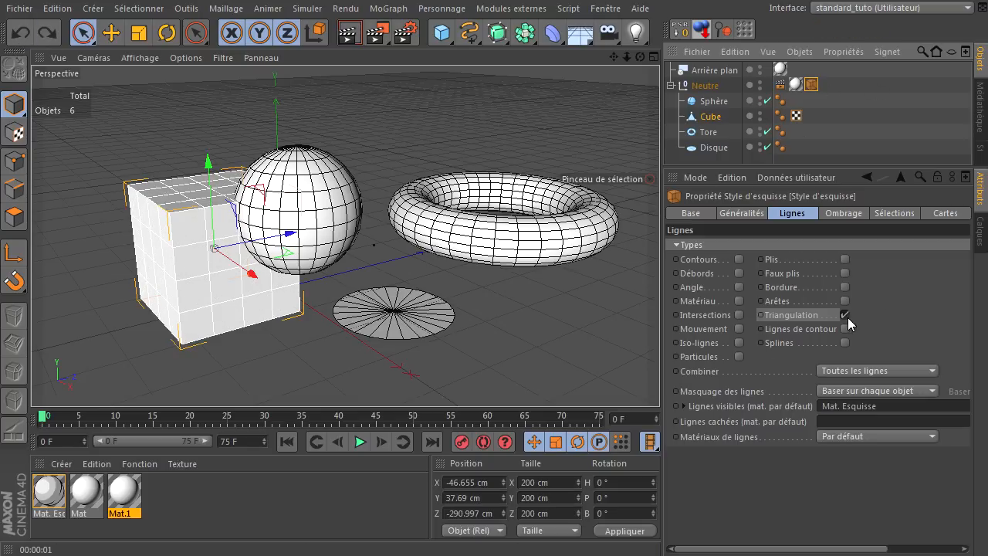
Render the view with only Triangulation lines, and render it again with the Arêtes line type added.
left_click(349, 33)
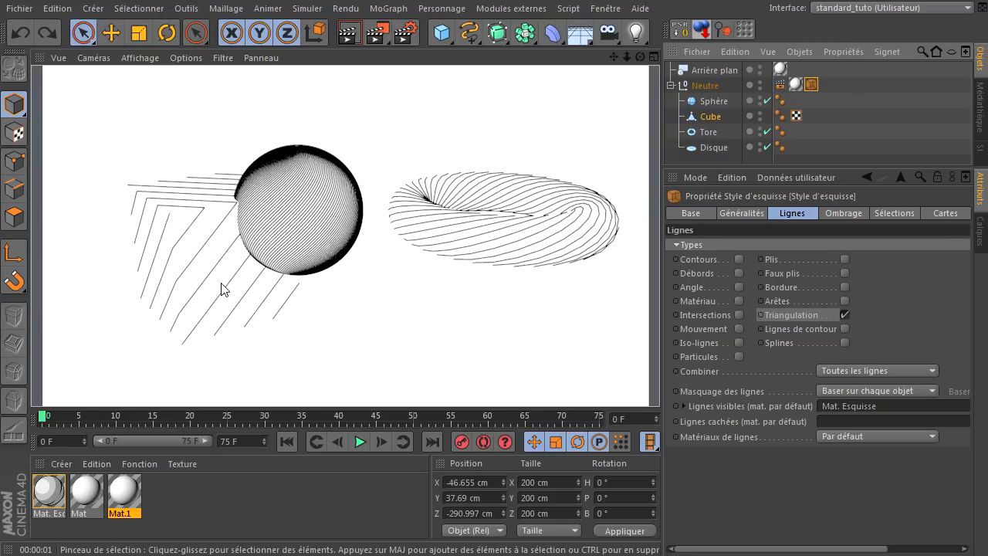
left_click(844, 301)
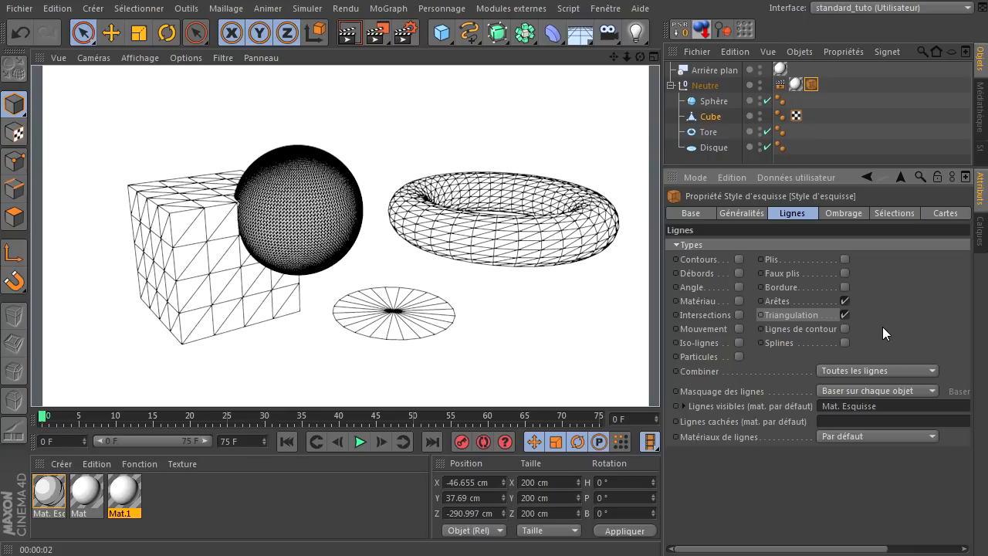
Replace the Arêtes and Triangulation line types with Lignes de contour in the sketch style and render the view.
left_click(846, 301)
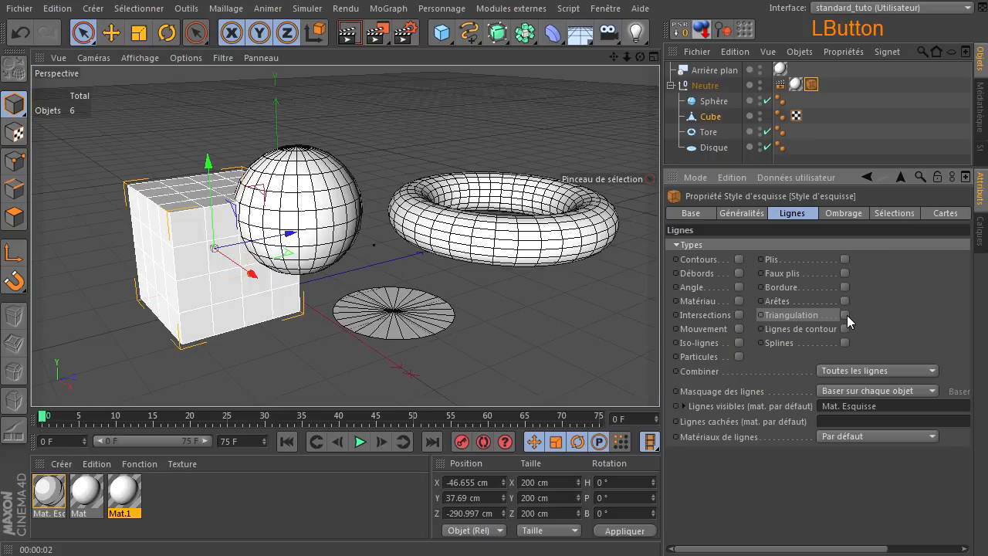
left_click(738, 328)
left_click(738, 328)
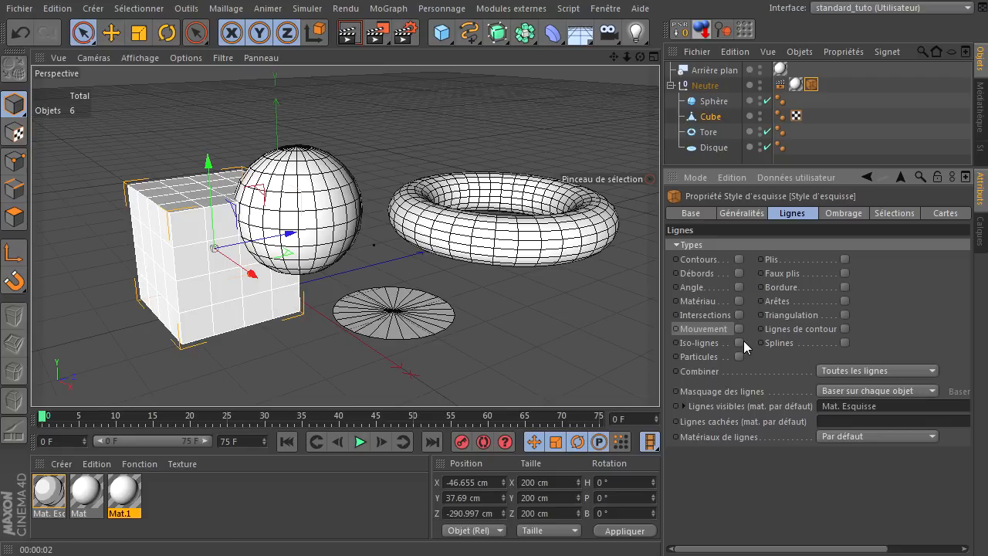
left_click(827, 334)
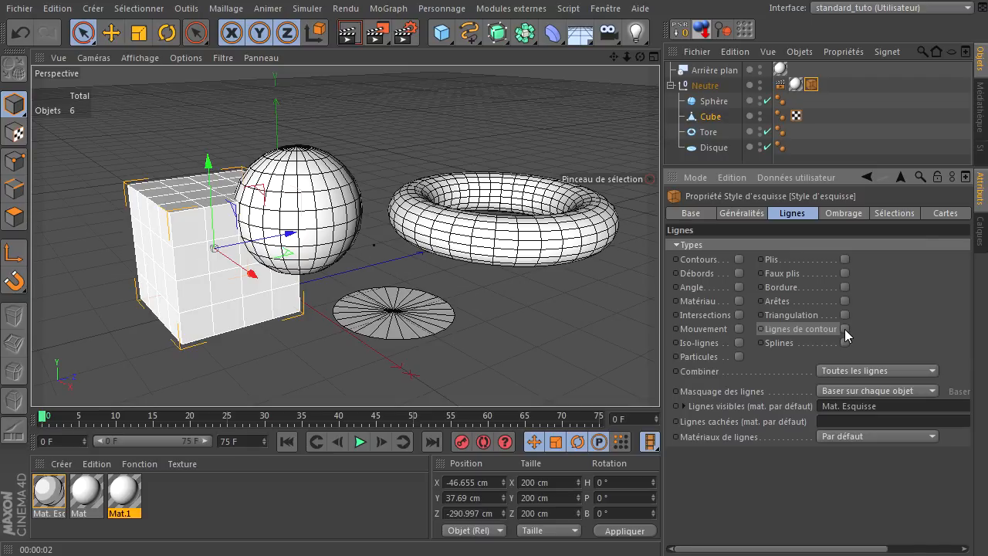
left_click(845, 330)
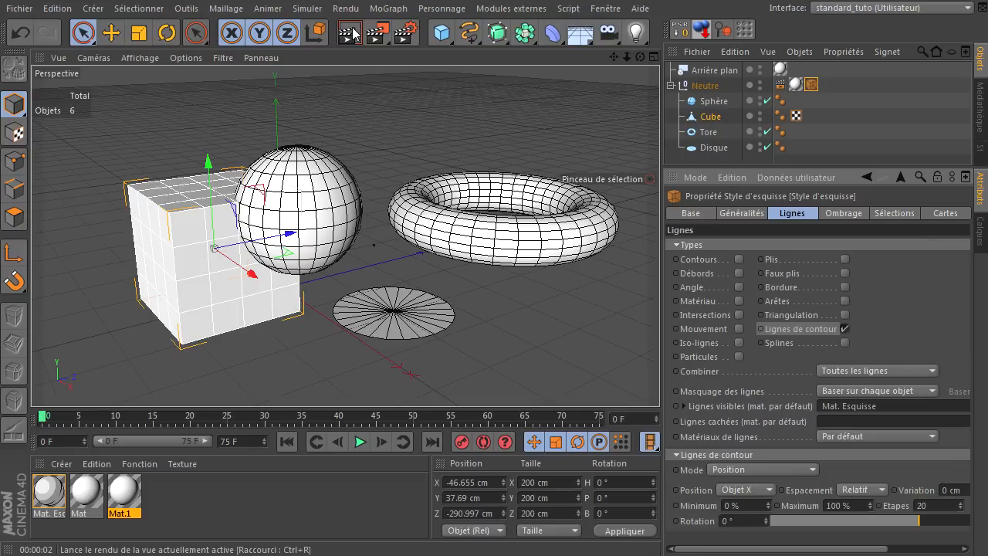
left_click(352, 34)
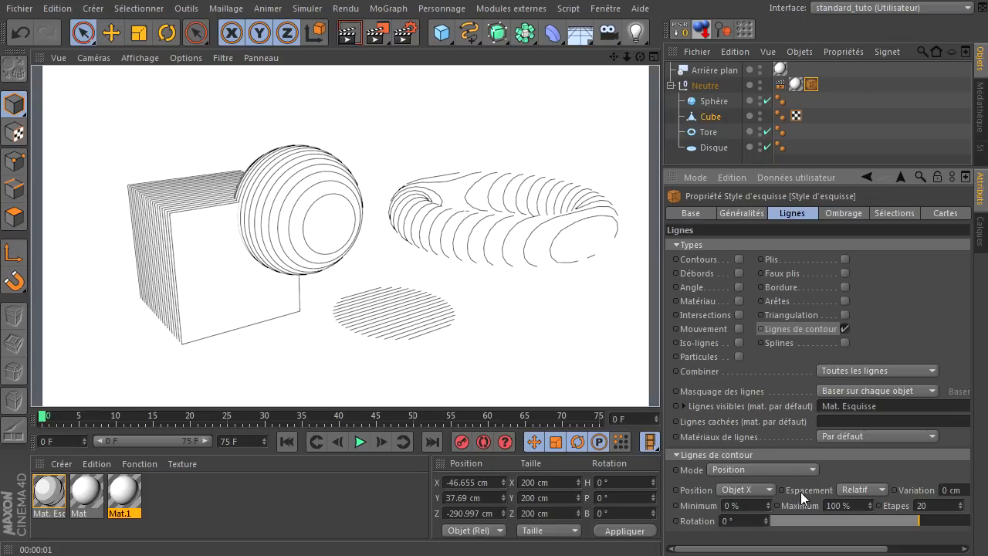
Set the Lignes de contour mode to Angle and render the view.
left_click(738, 470)
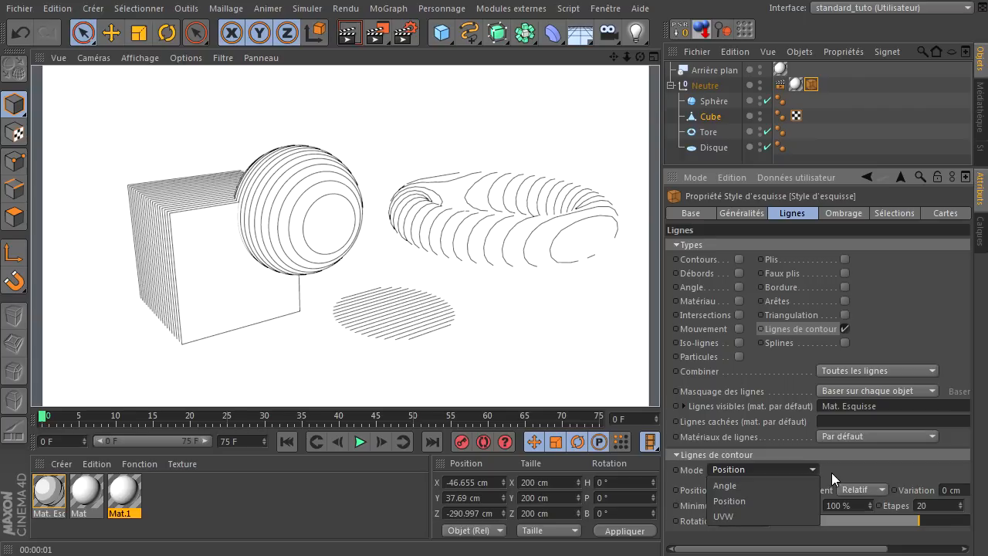
left_click(781, 485)
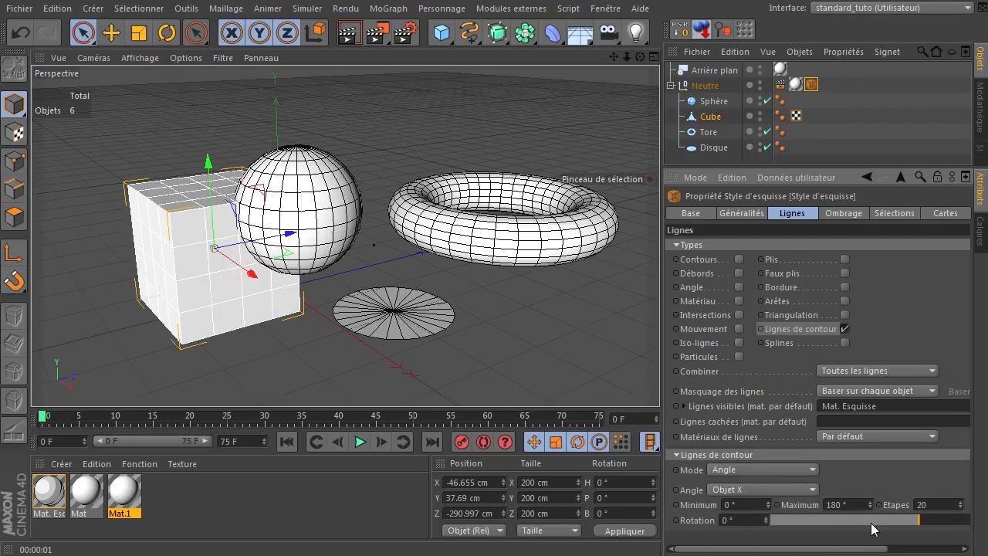
left_click(348, 32)
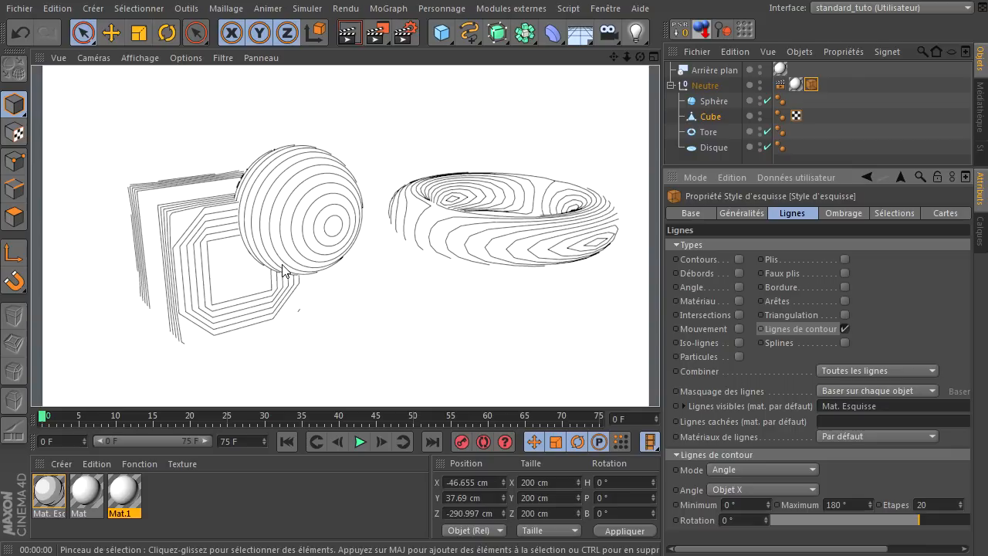
Set the Lignes de contour mode to UVW, keep the U direction, and render the view.
left_click(730, 468)
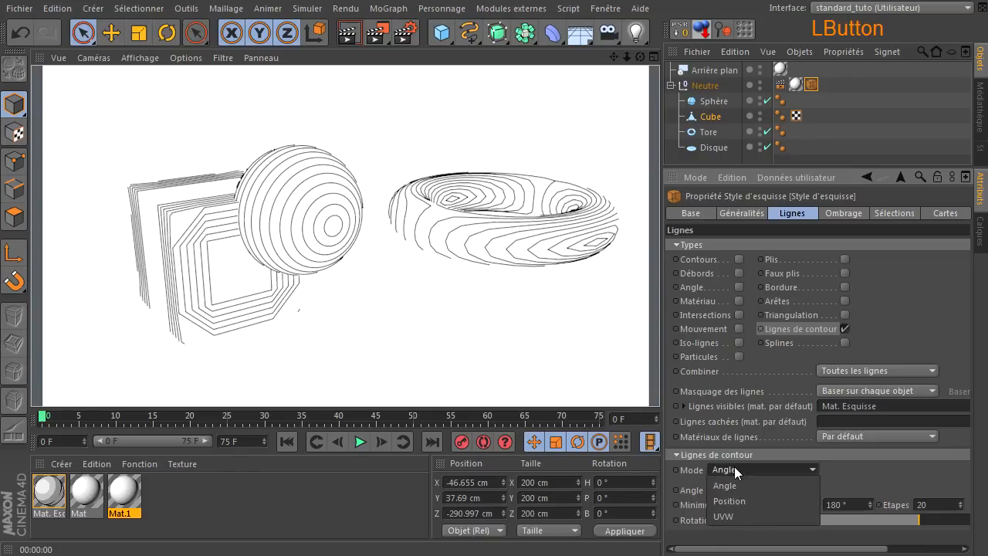
left_click(730, 513)
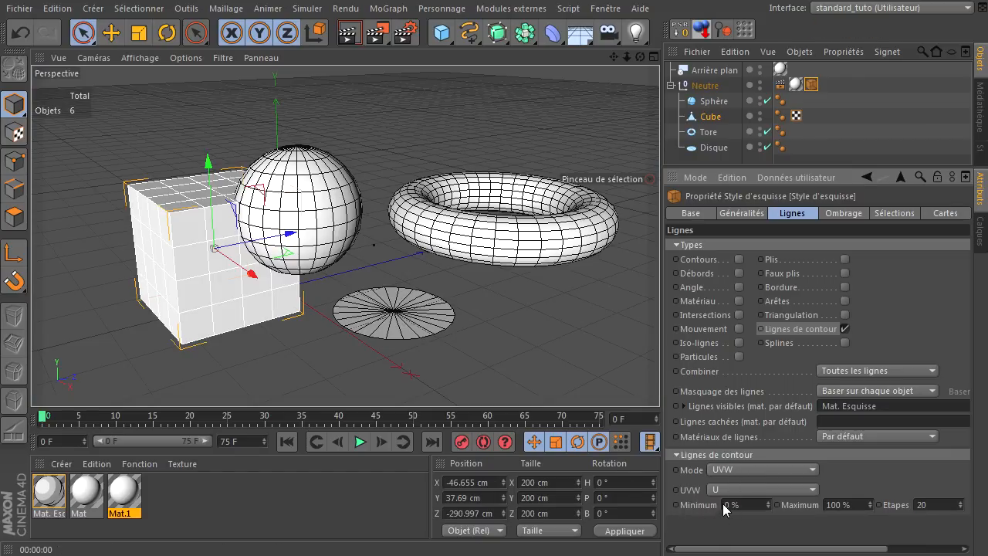
left_click(731, 490)
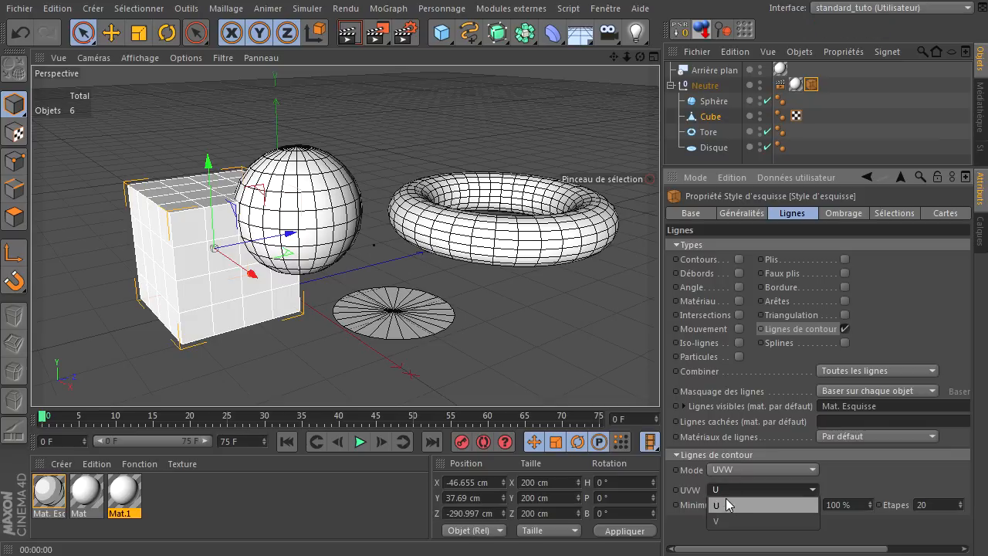
left_click(857, 478)
left_click(349, 33)
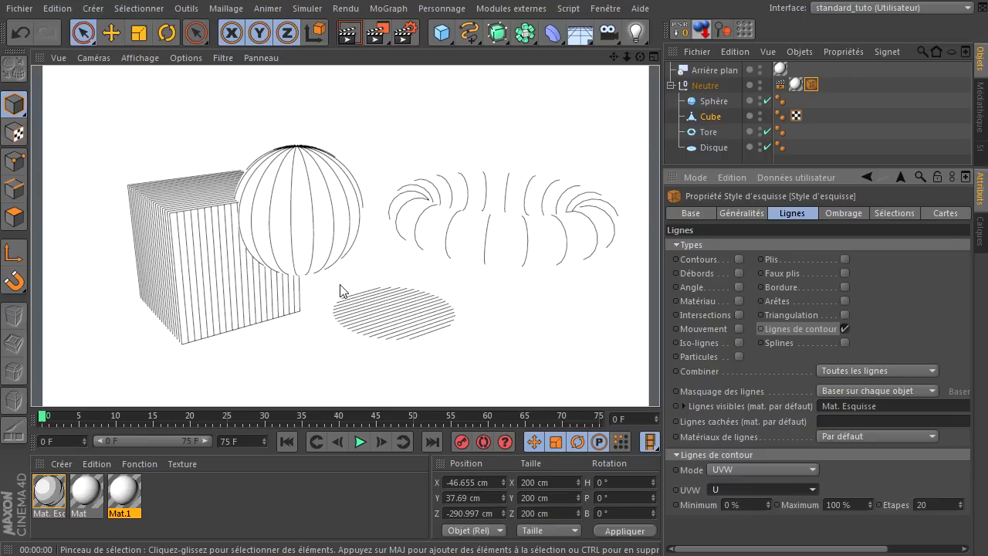
Set the Lignes de contour mode back to Position and render the view.
left_click(790, 472)
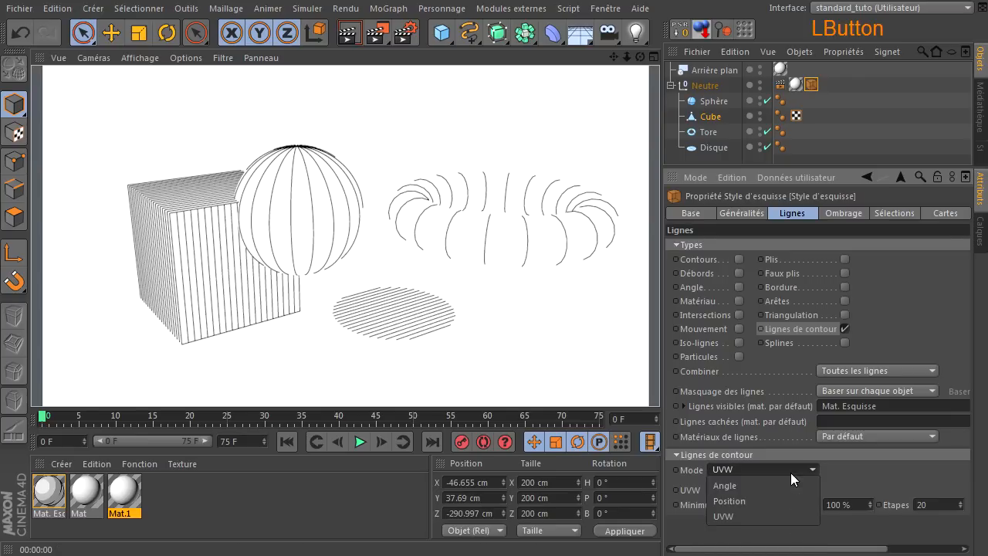
left_click(783, 494)
left_click(349, 33)
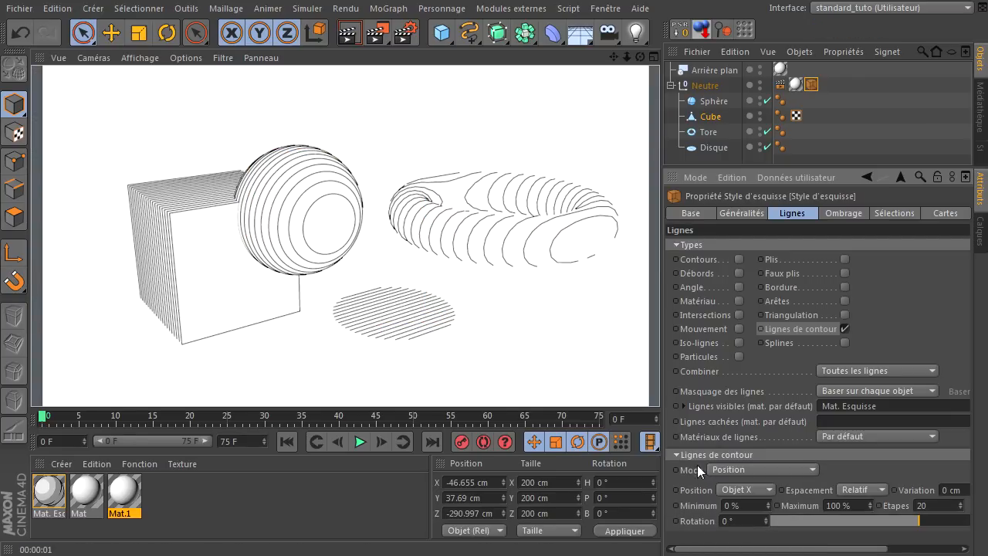
left_click(781, 469)
left_click(865, 468)
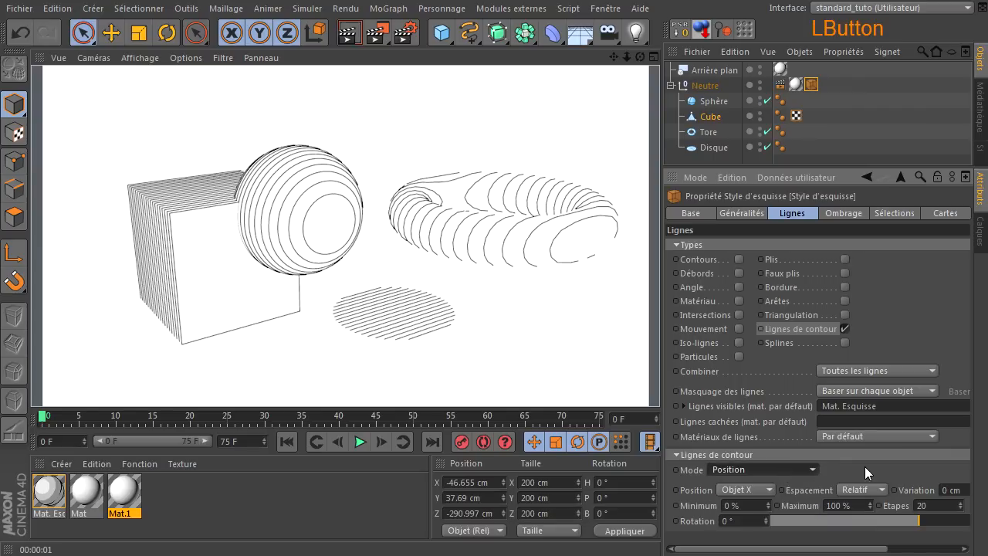
Replace Lignes de contour with Iso-lignes in the sketch style and move the Cube out of the Neutre group, just above it.
left_click(844, 328)
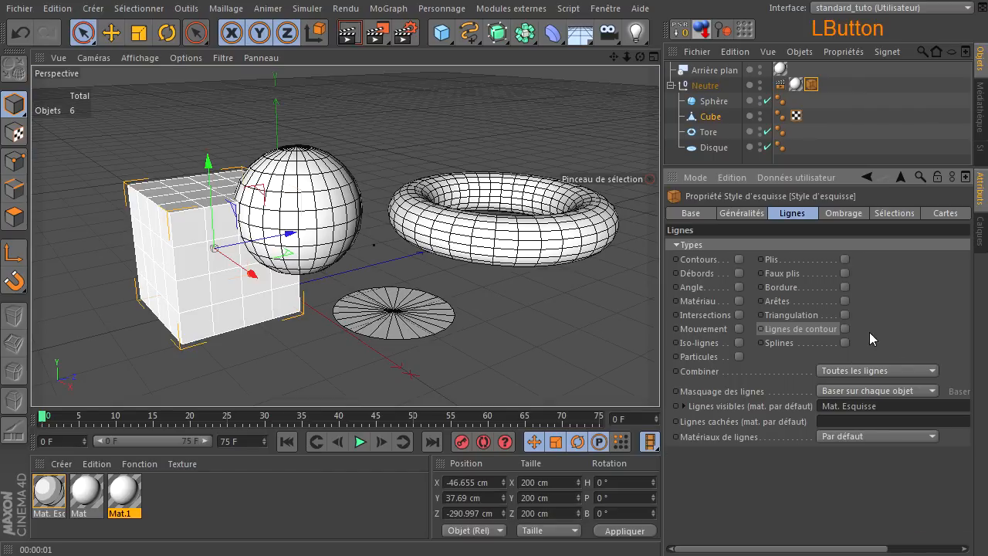
left_click(739, 342)
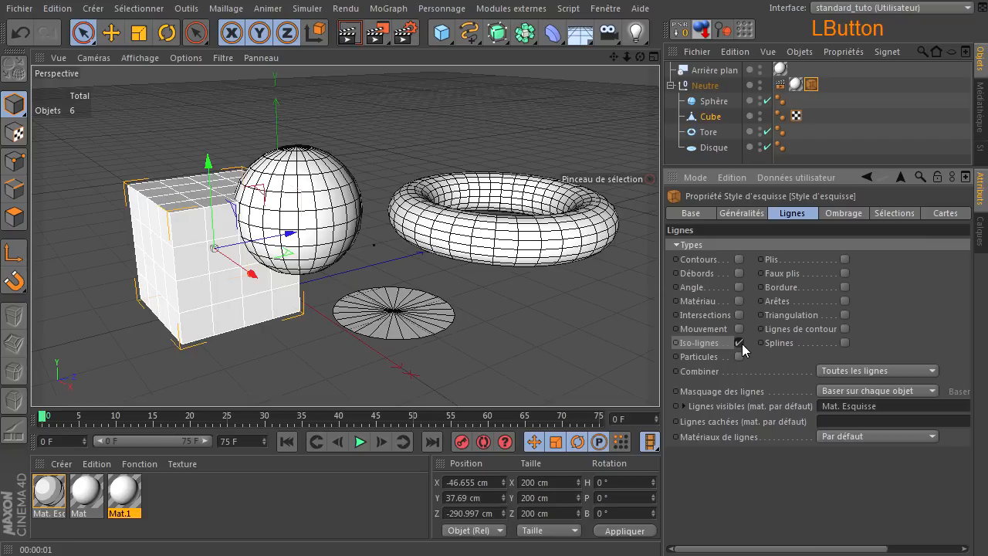
left_click(705, 117)
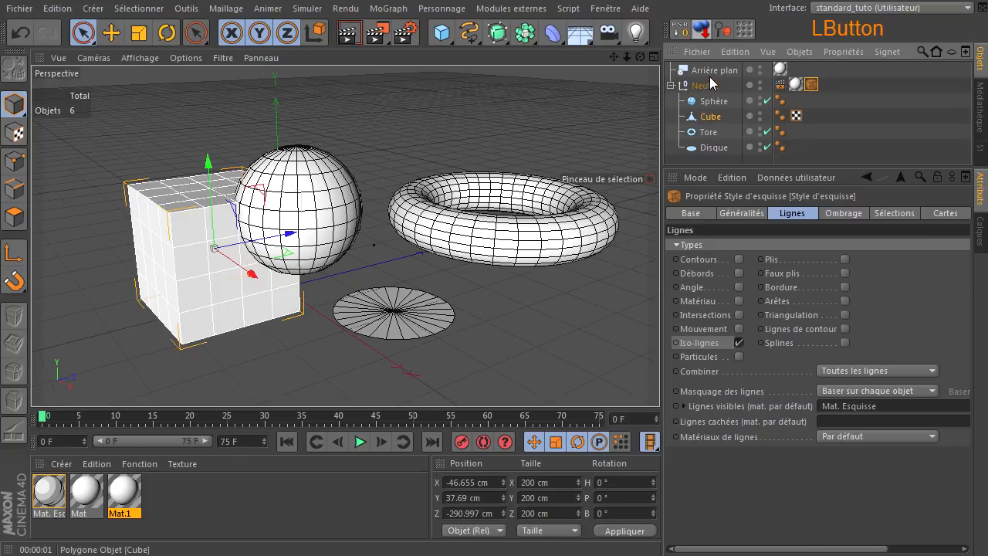
left_click_drag(709, 76, 710, 77)
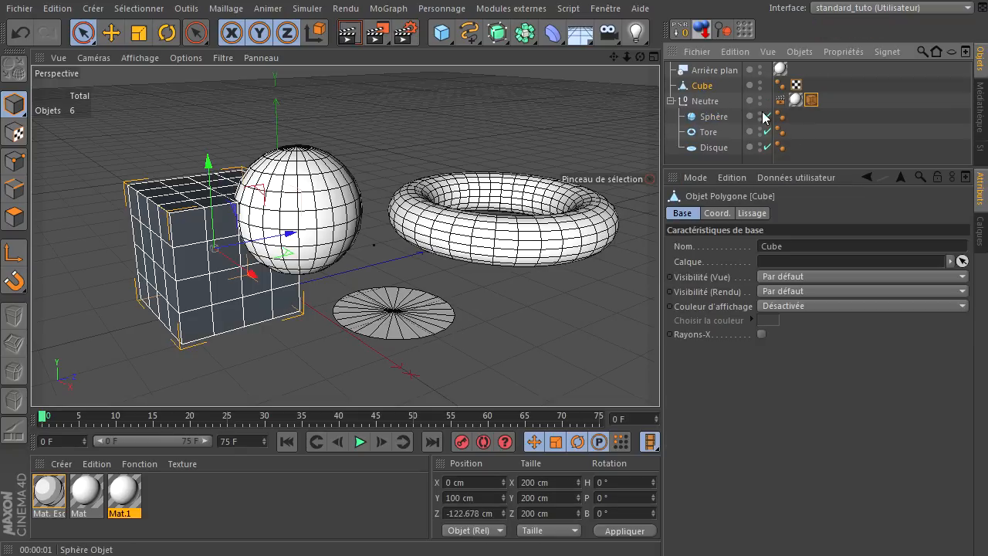
Hide the Neutre group in the view and in renders, and copy its sketch style, render and material tags onto the Cube.
left_click(760, 100)
double_click(759, 104)
left_click_drag(783, 101, 811, 86, "ctrl")
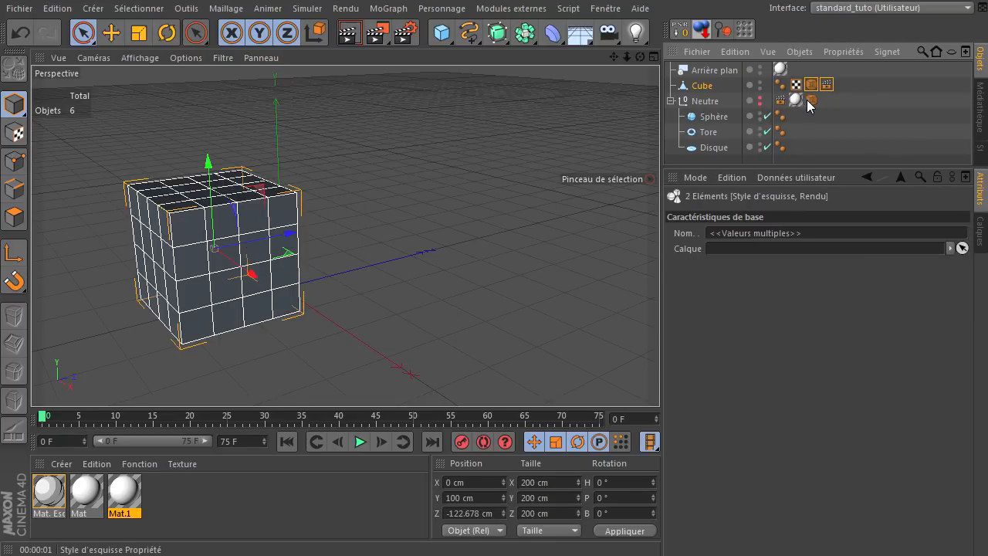
left_click(795, 100)
left_click_drag(797, 106, 807, 86, "ctrl")
left_click(702, 88)
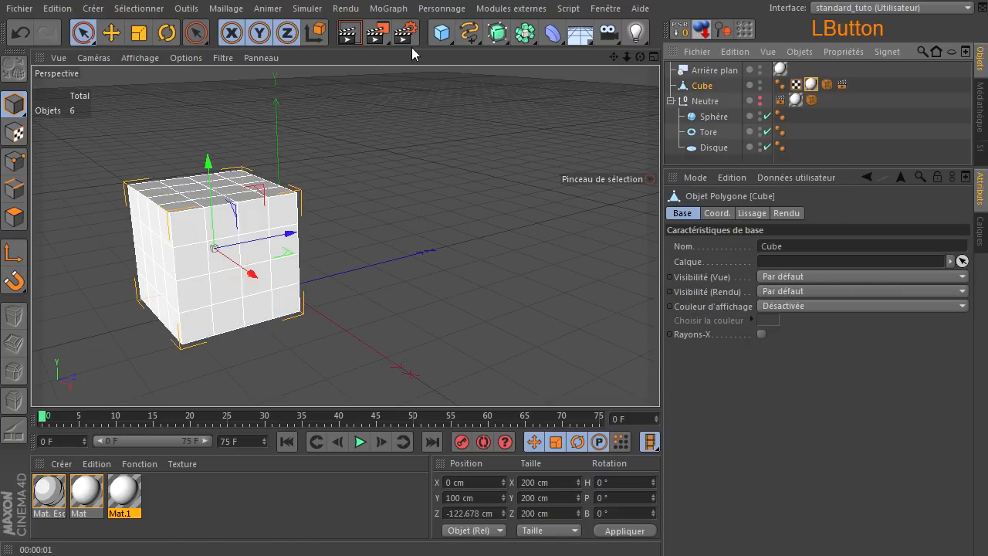
Add a Hyper NURBS with the Cube as its child and move the Cube's material, sketch style and render tags onto it.
left_click(497, 32)
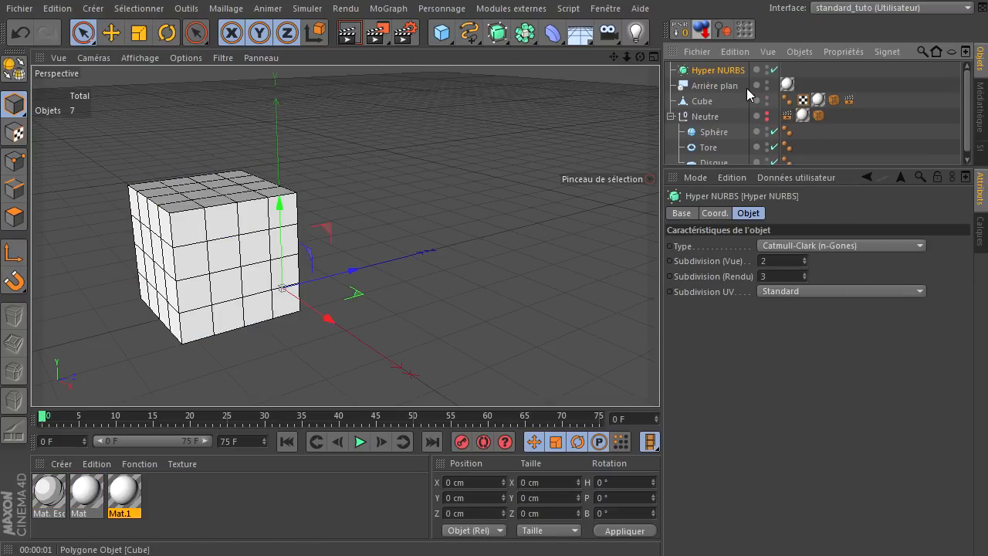
left_click_drag(703, 108, 719, 68)
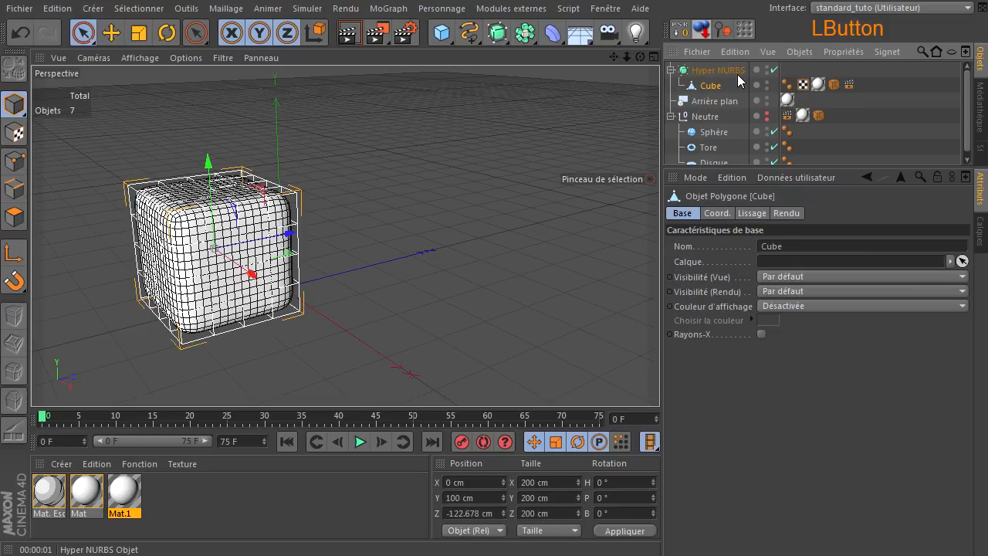
left_click(819, 85)
left_click(849, 85, "shift")
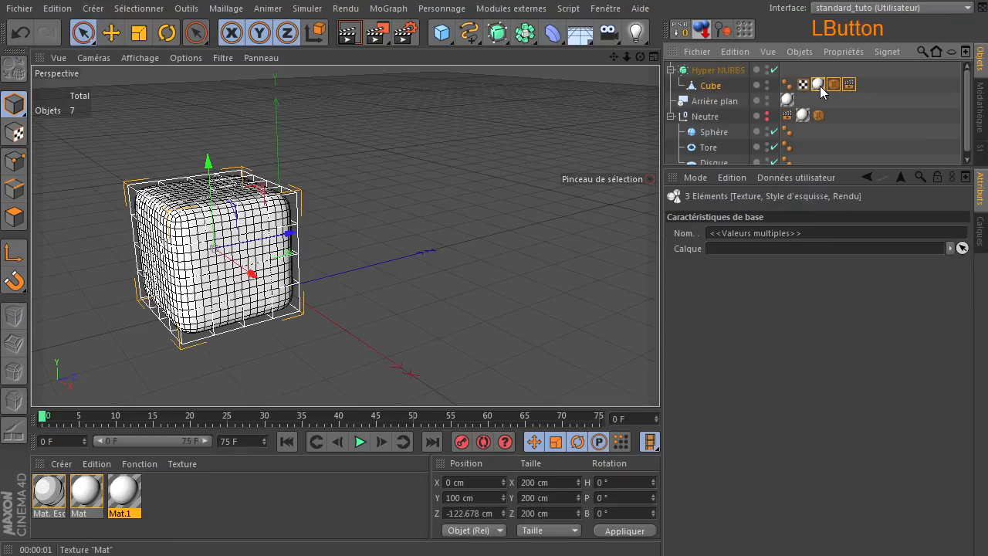
left_click_drag(807, 70, 807, 70)
left_click(668, 116)
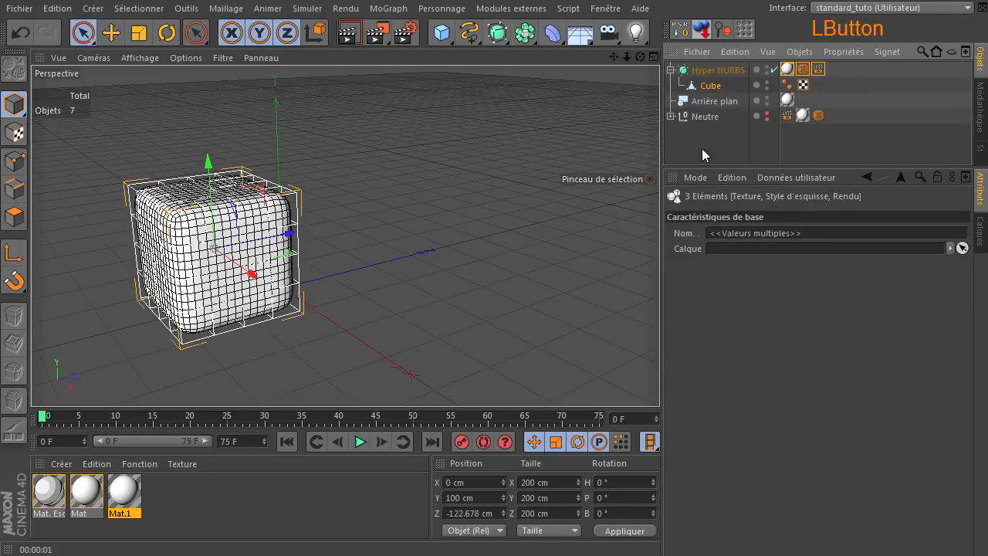
left_click(701, 148)
mouse_move(616, 56)
left_mouse_down()
mouse_move(659, 378)
mouse_move(615, 56)
left_mouse_up()
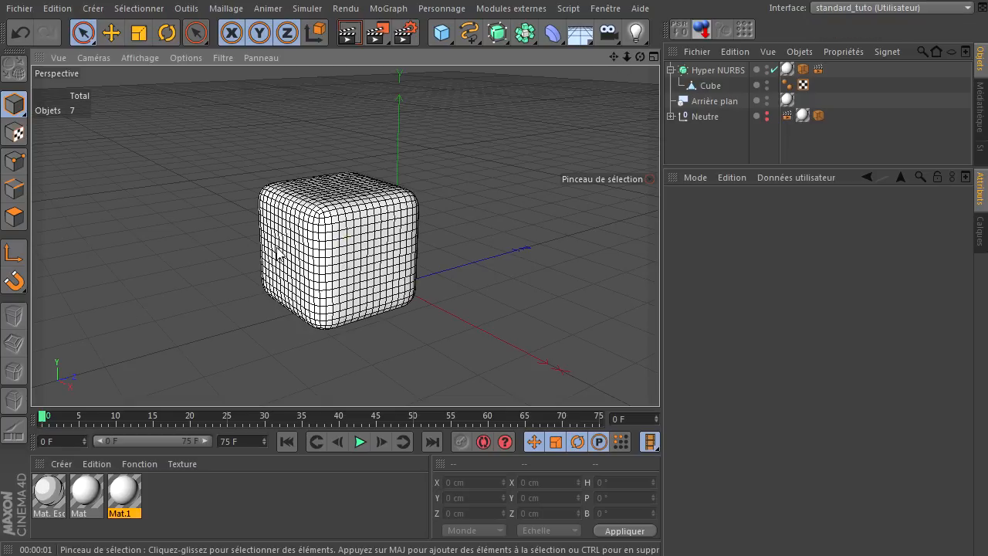
Set the viewport's wire display to Iso-lignes and render the smoothed cube with the Iso-lignes line type.
left_click(141, 58)
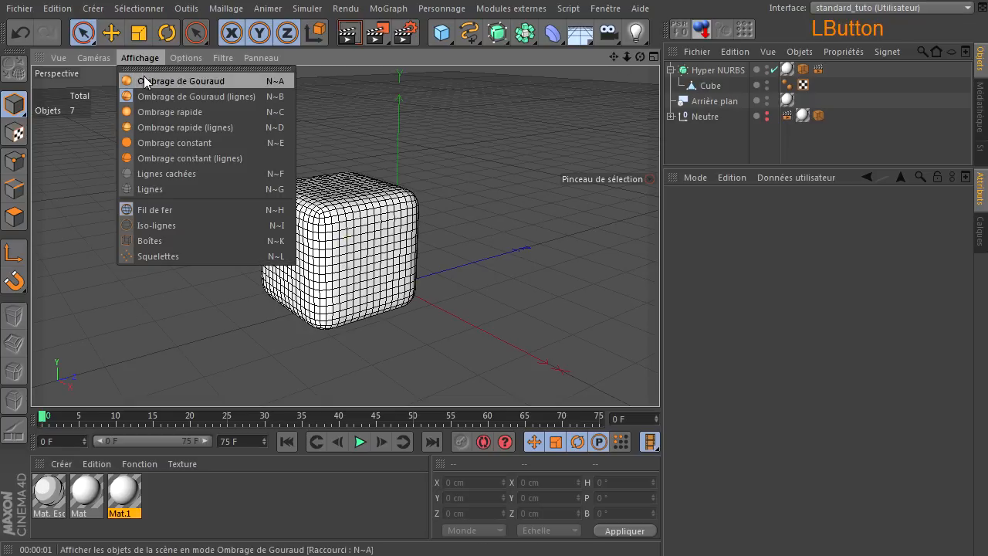
left_click(169, 225)
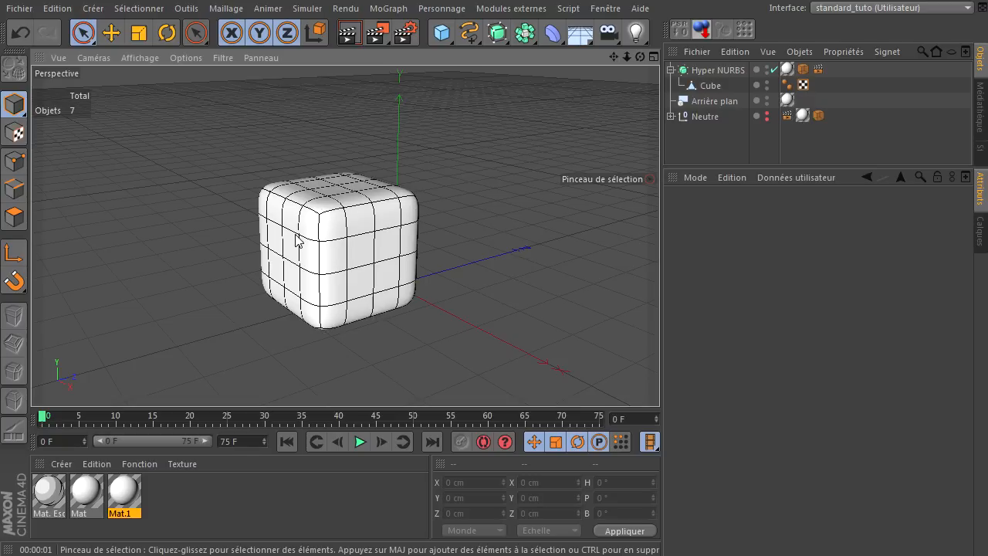
left_click(803, 69)
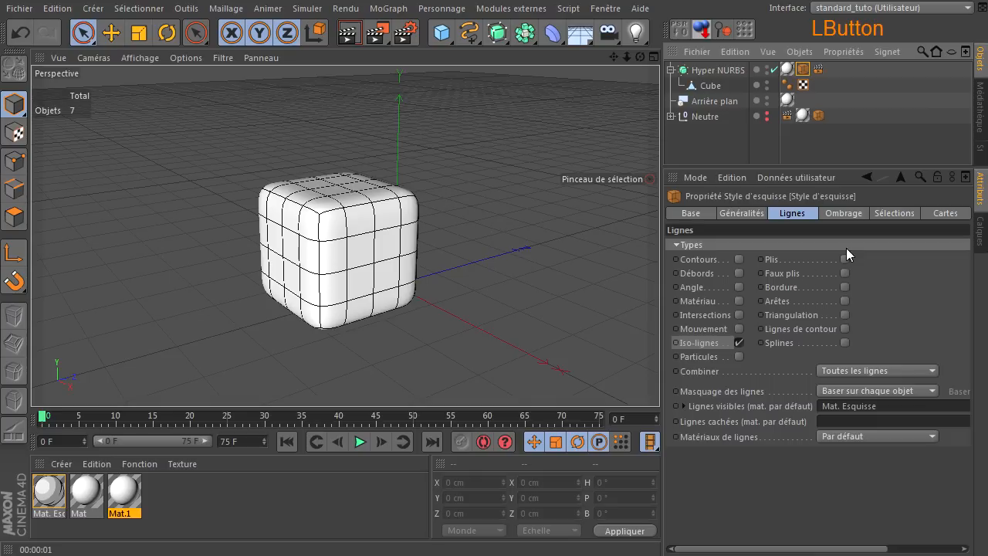
left_click(349, 32)
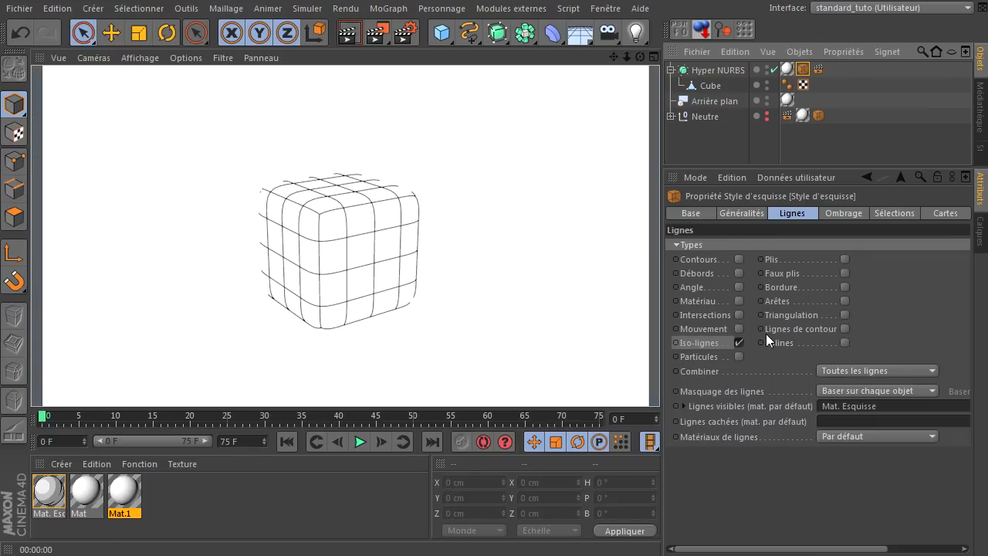
Try Arêtes instead of Iso-lignes in the Hyper NURBS sketch style, render the view, and restore Iso-lignes.
left_click(739, 342)
left_click(845, 301)
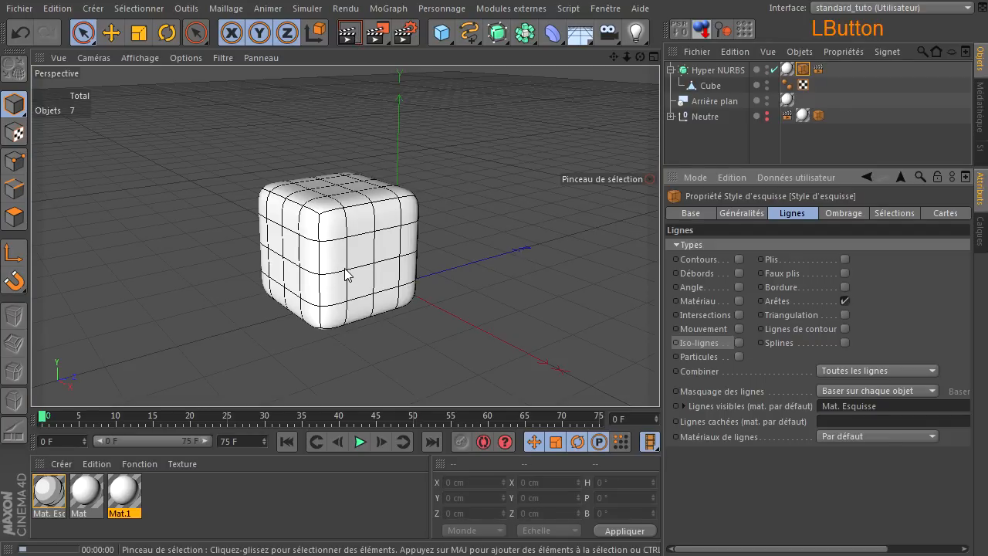
key("ctrl+r")
left_click(844, 301)
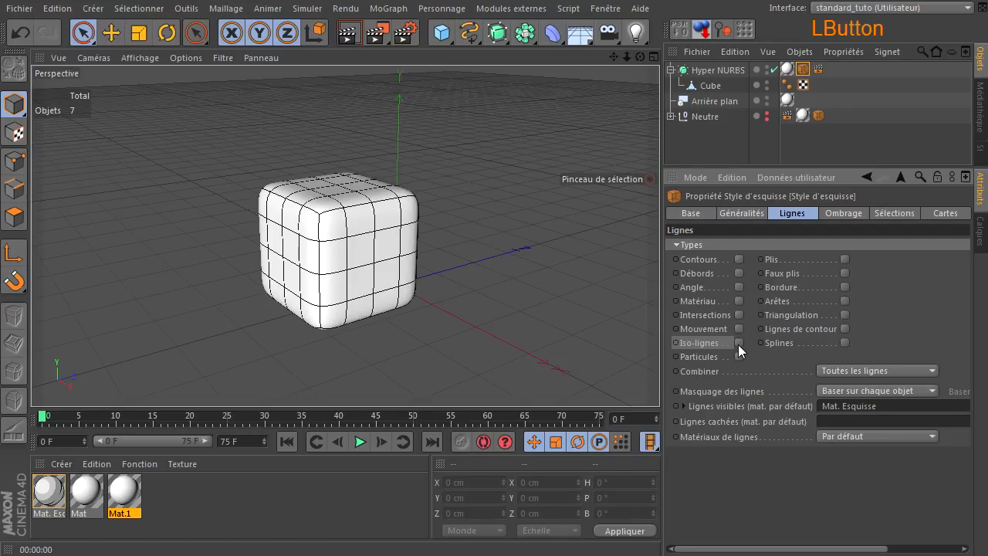
Compare the viewport's Fil de fer display with Iso-lignes, return to Iso-lignes, and render the smoothed cube again.
left_click(140, 58)
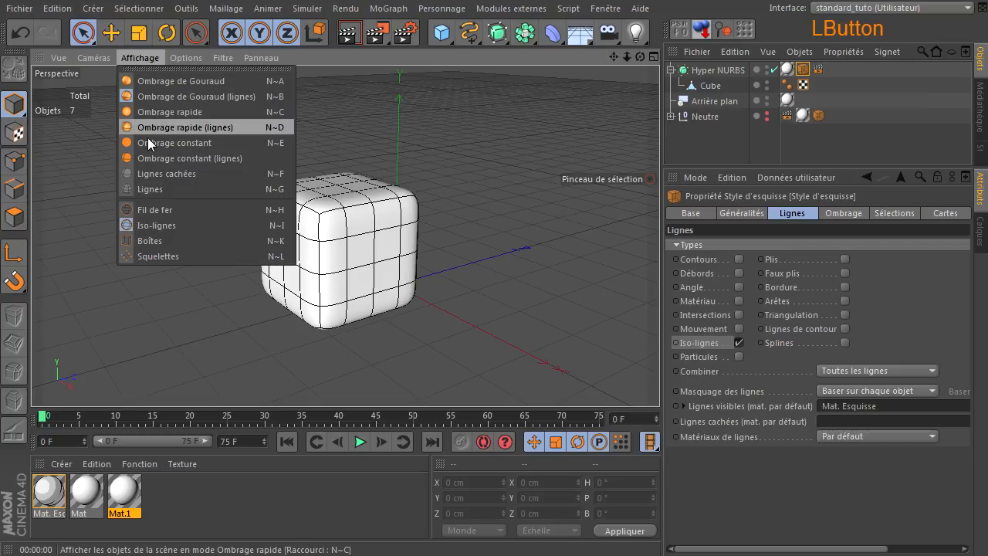
left_click(153, 210)
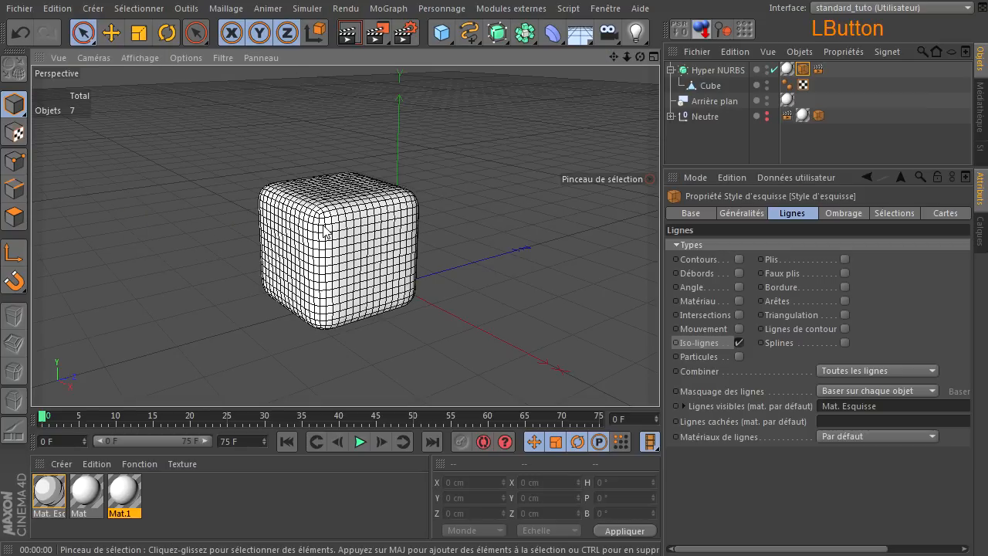
left_click(128, 58)
left_click(165, 210)
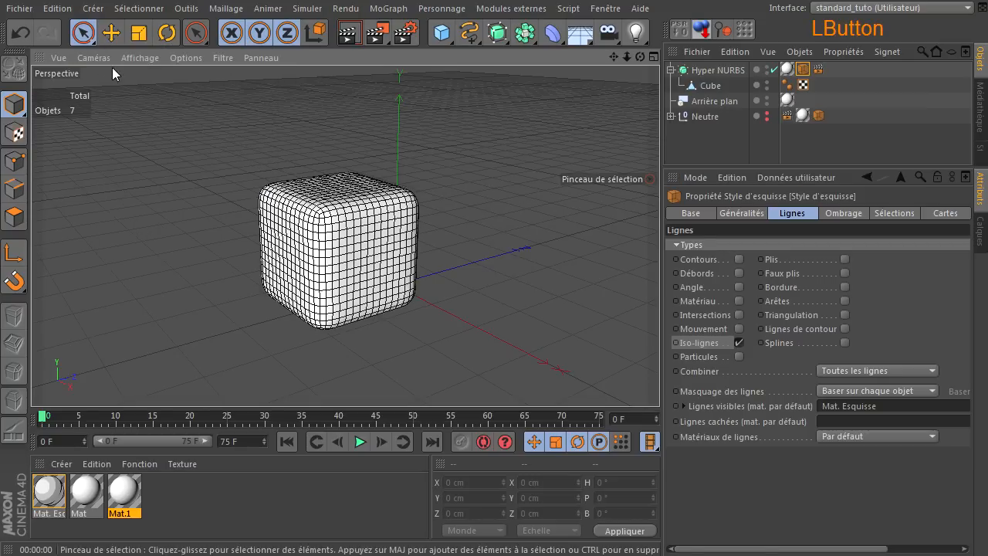
left_click(152, 57)
left_click(141, 226)
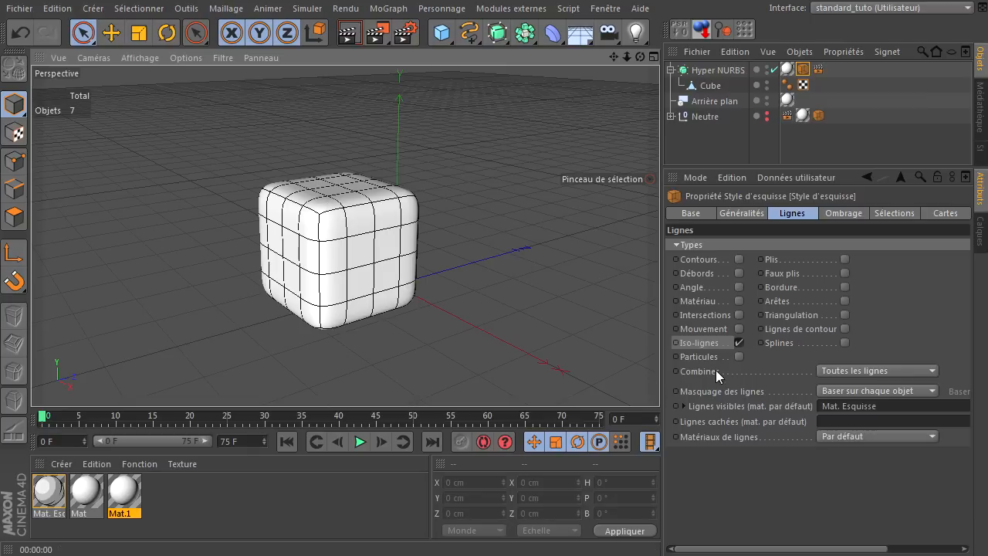
left_click(710, 343)
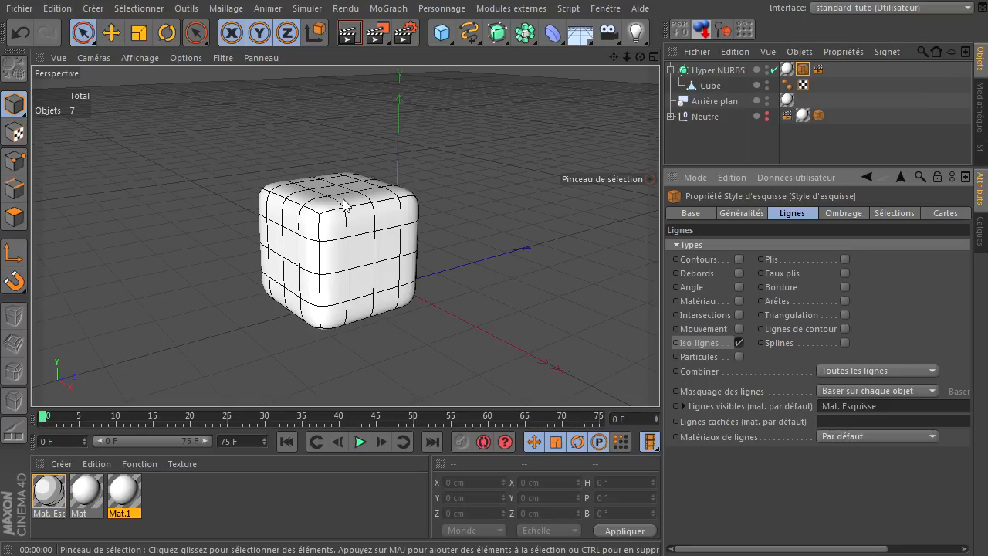
left_click(355, 25)
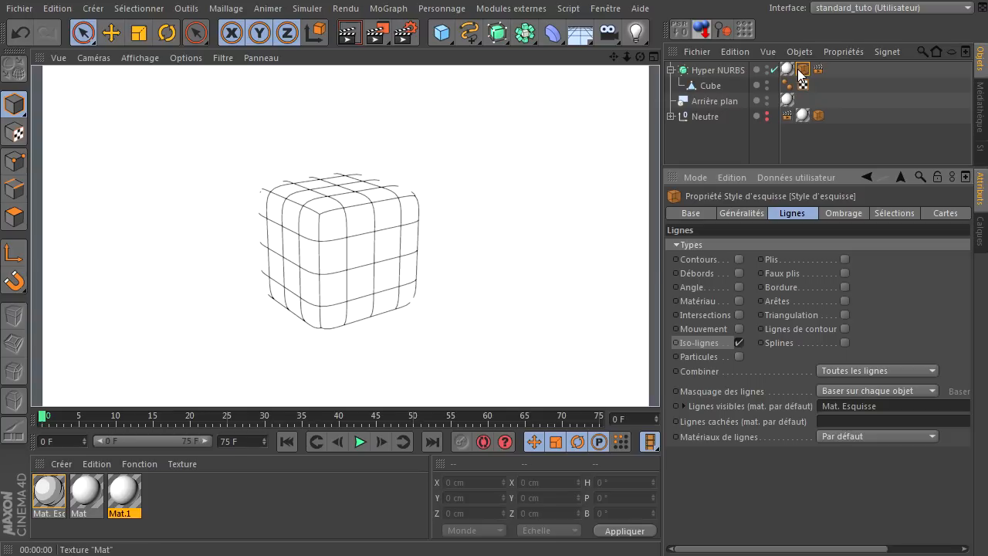
Move the Cube back into the Neutre group, delete the Hyper NURBS and make the Neutre group visible again.
left_click_drag(815, 66, 785, 65)
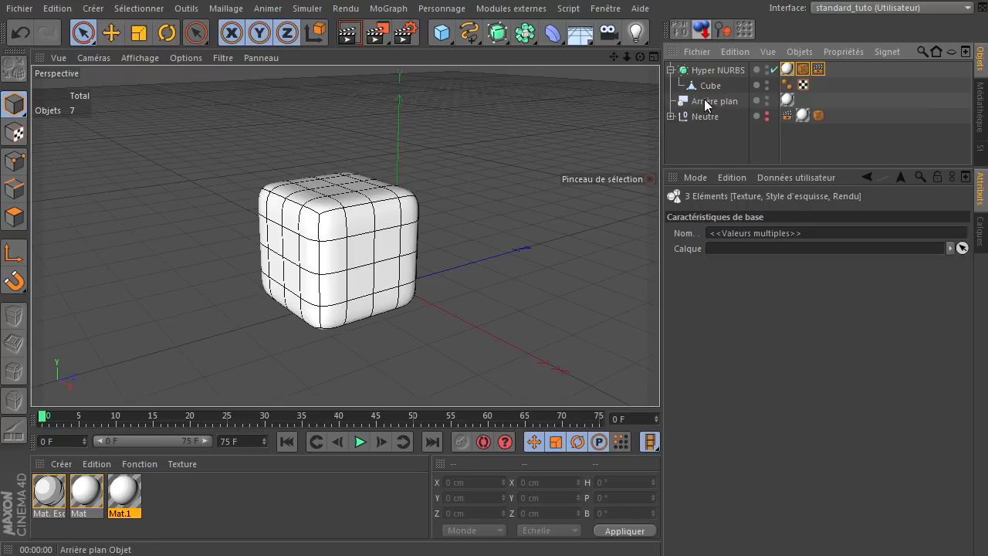
left_click(671, 116)
left_click(708, 88)
left_click(722, 70)
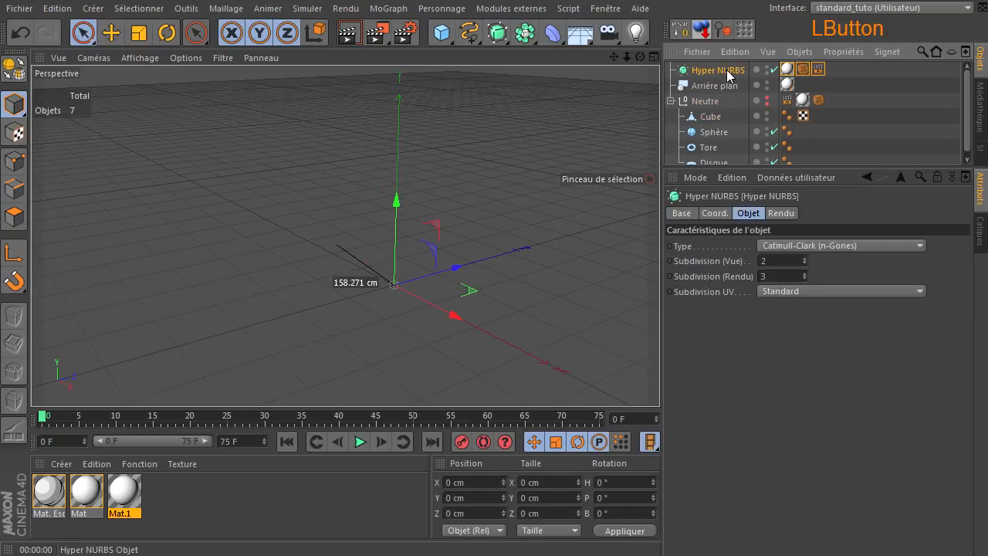
key("Delete")
left_click(760, 85)
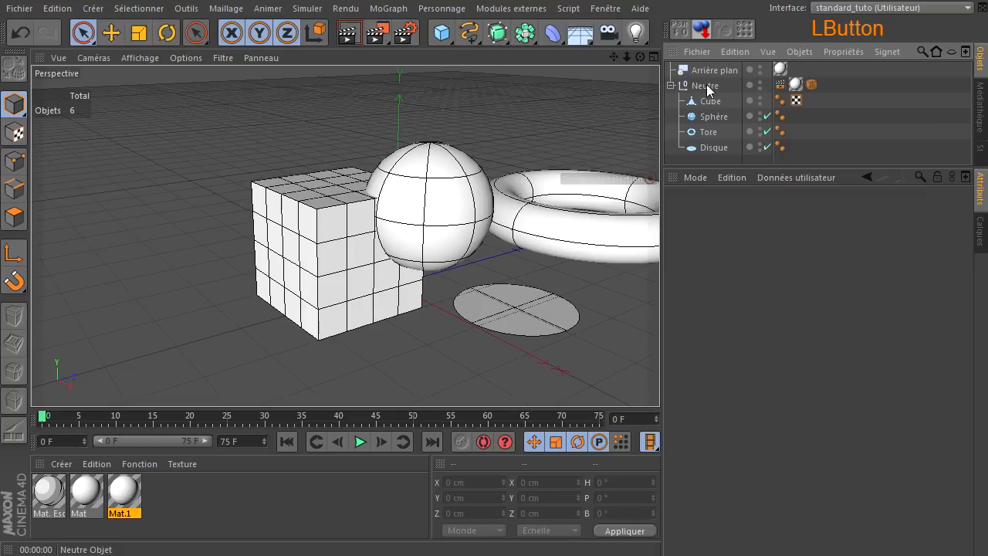
Render all the primitives with Iso-lignes, and turn off Iso-lignes in the Neutre group's sketch style.
left_click(349, 32)
left_click(657, 379)
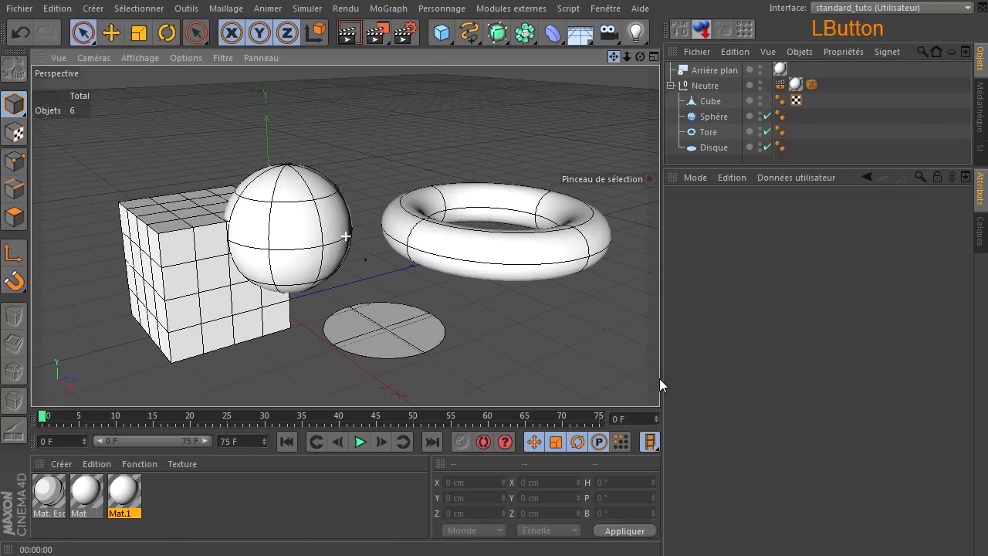
left_click(811, 84)
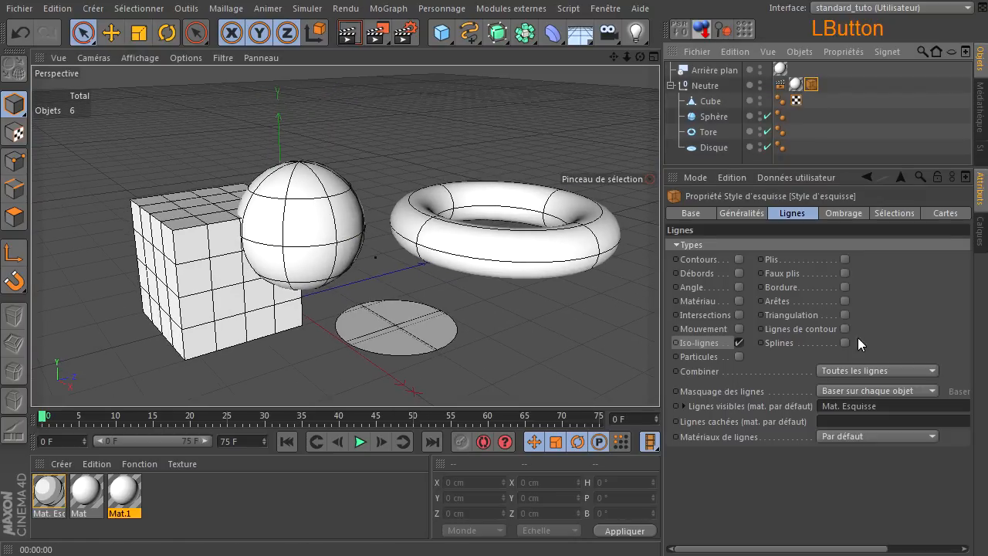
left_click(739, 342)
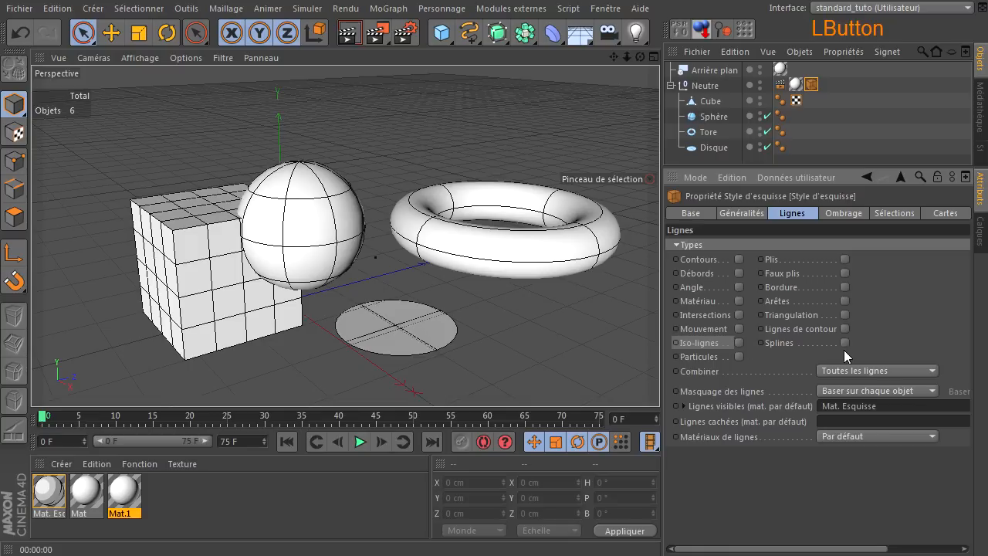
Enable the Iso-lignes line type in the Style d'esquisse tag and switch it off again.
left_click(738, 343)
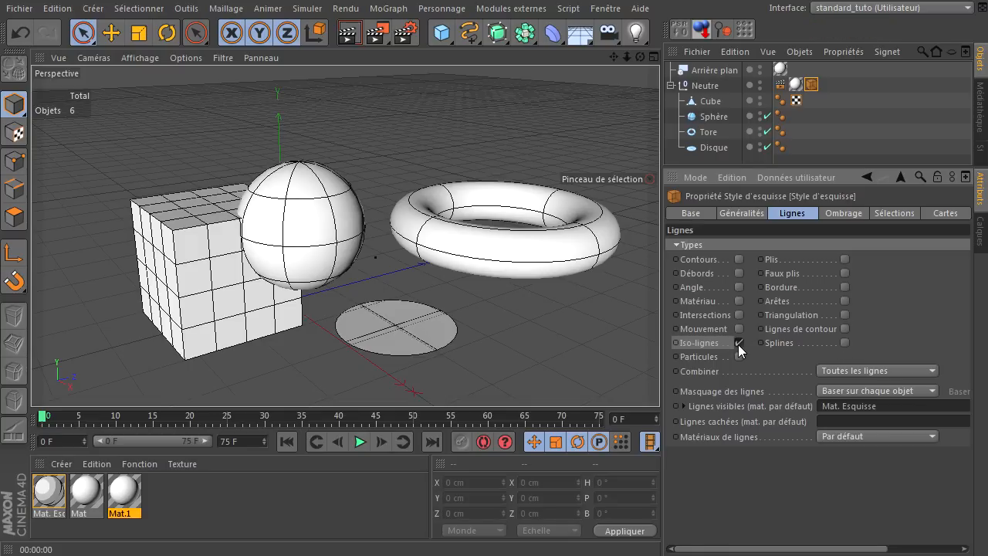
left_click(810, 84)
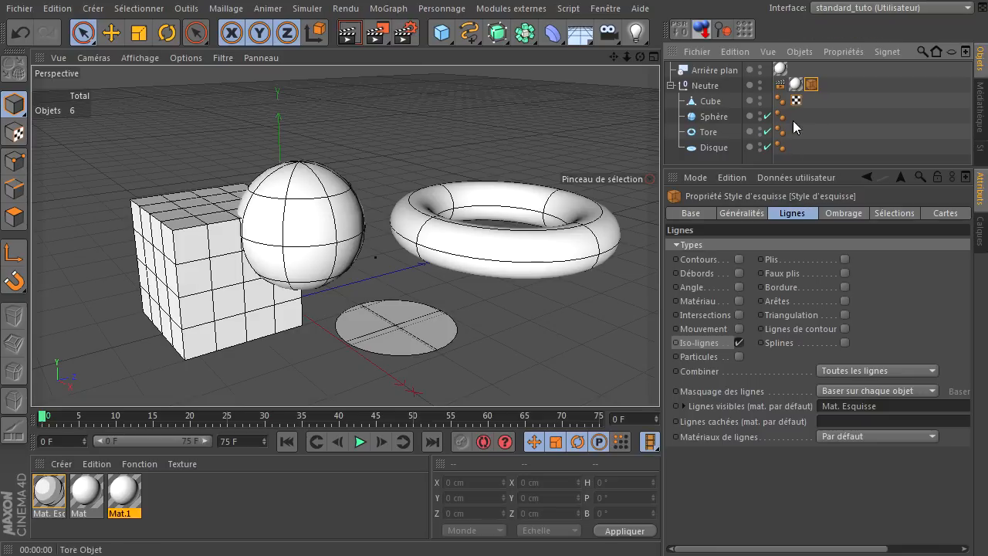
left_click(739, 341)
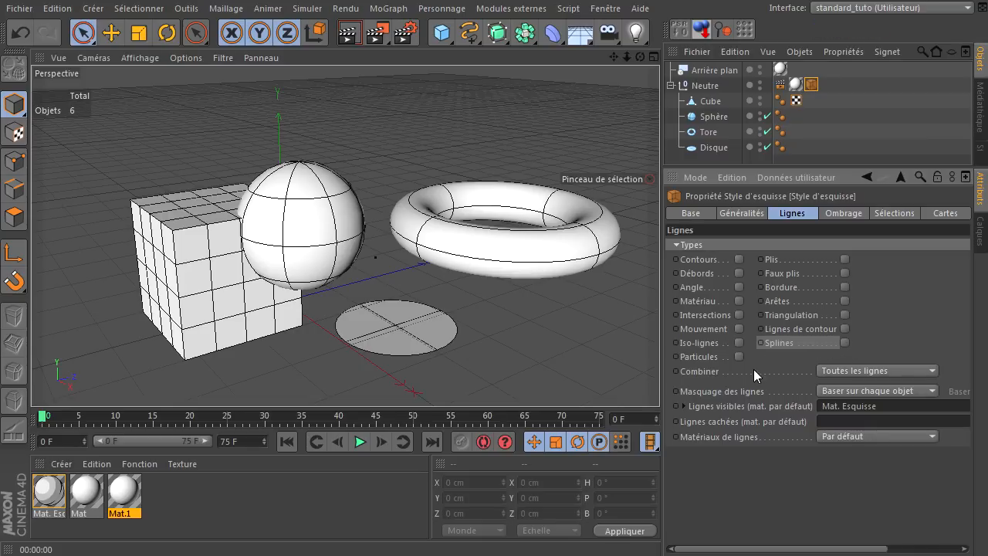
Add an Etoile spline to the scene and move it along Z to about 316 cm.
left_click(469, 32)
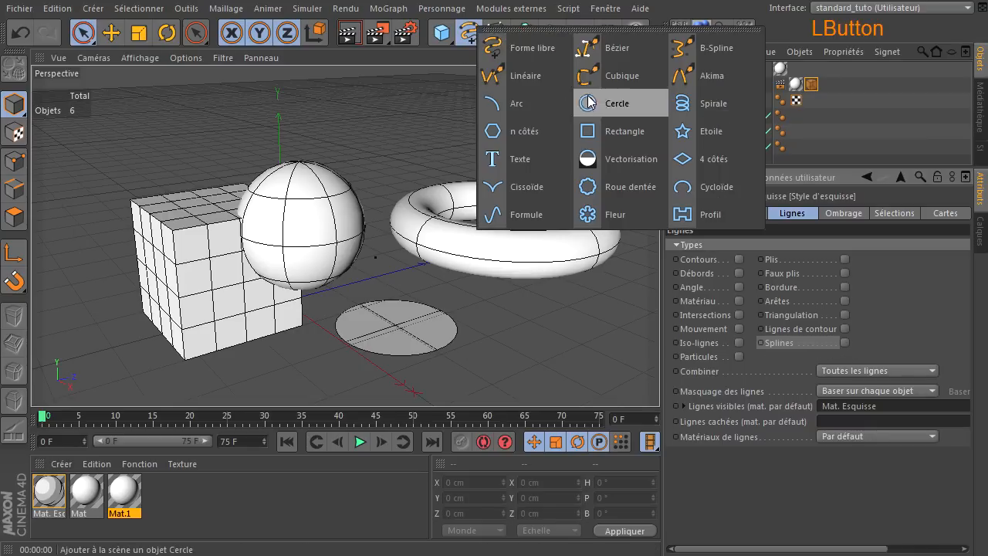
left_click(723, 127)
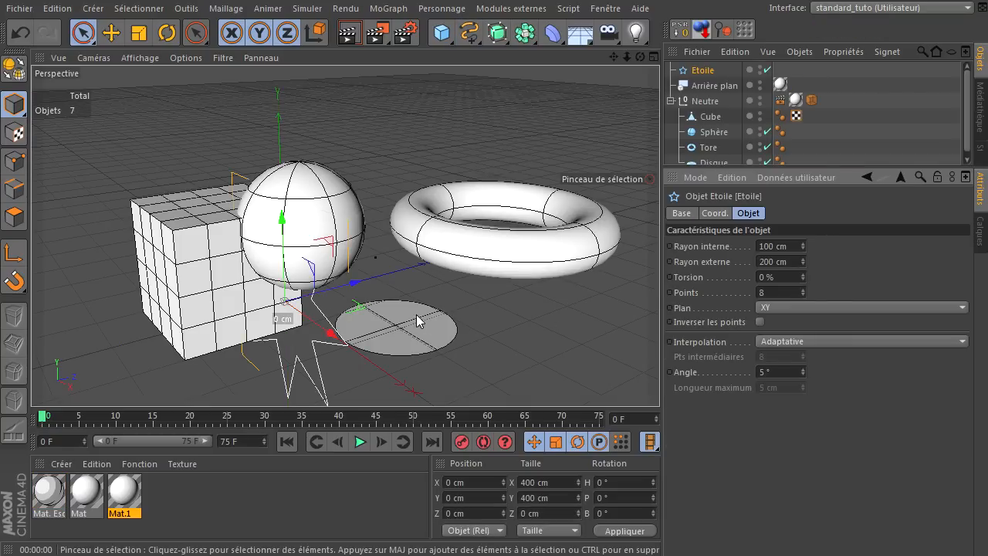
left_click_drag(344, 286, 426, 306)
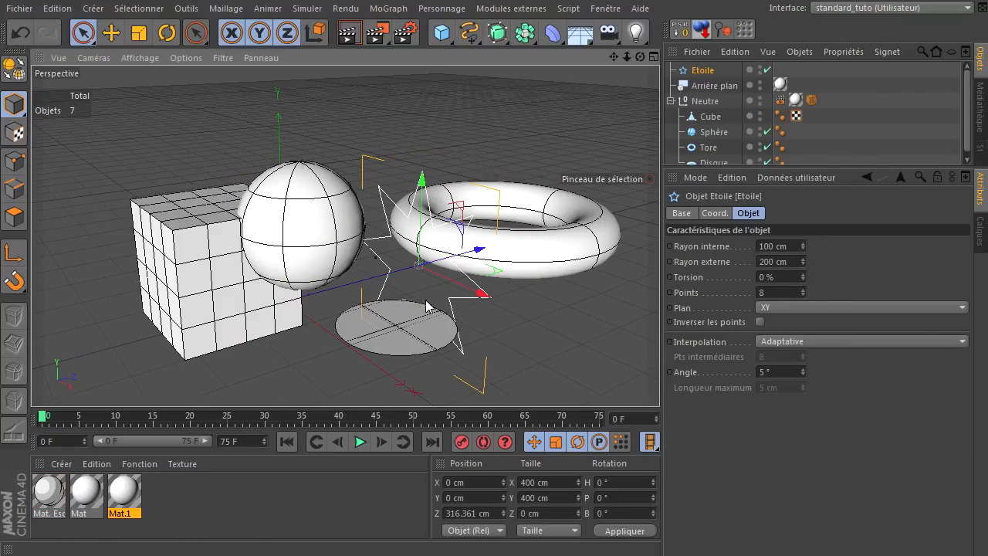
Delete the Disque, Tore and Sphère objects from the Neutre group.
left_click(711, 163)
key("Delete")
left_click(703, 152)
key("Delete")
left_click(708, 132)
key("Delete")
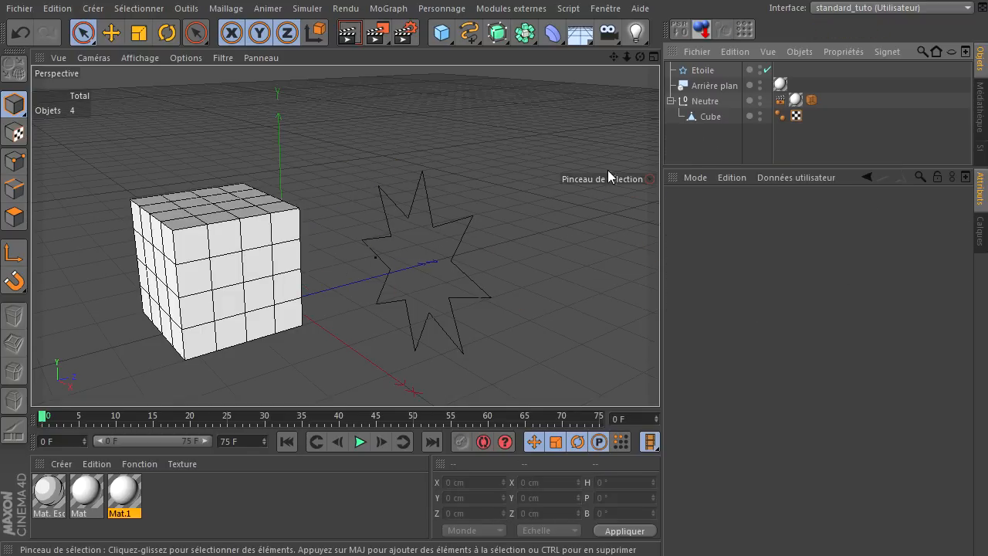
Nest the star under Neutre and enable the Splines line type in the group's Style d'esquisse tag for a test render.
left_click(704, 71)
left_click_drag(707, 104, 706, 104)
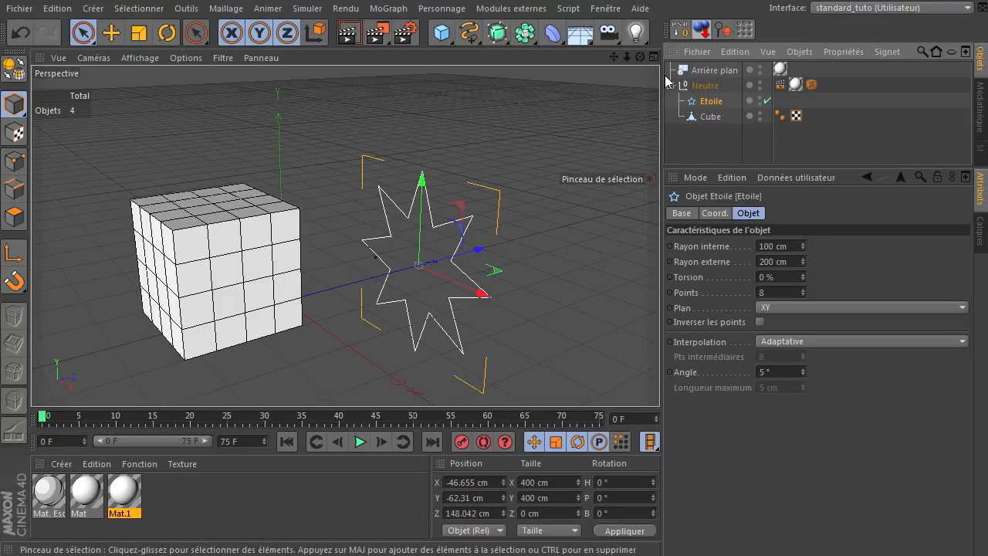
left_click(810, 85)
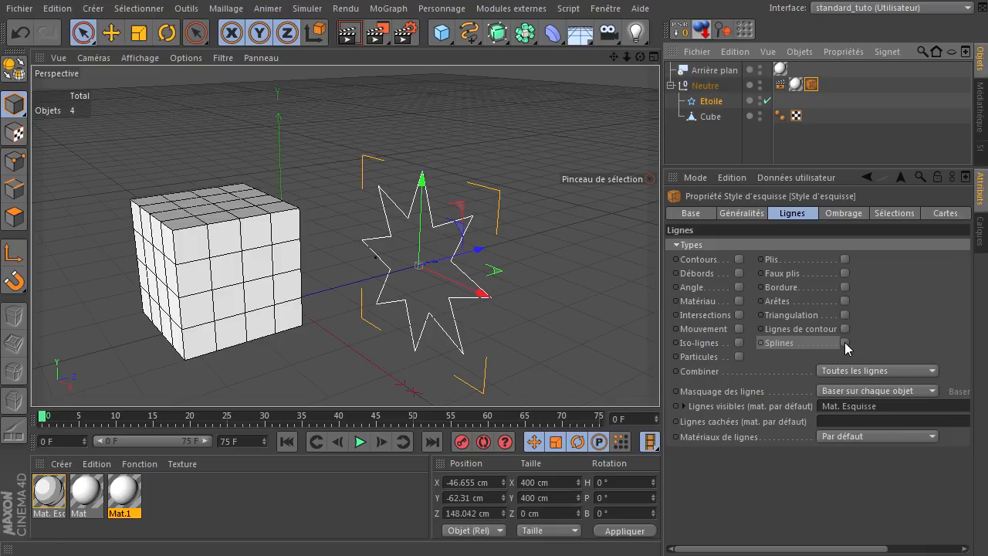
left_click(845, 343)
left_click(347, 33)
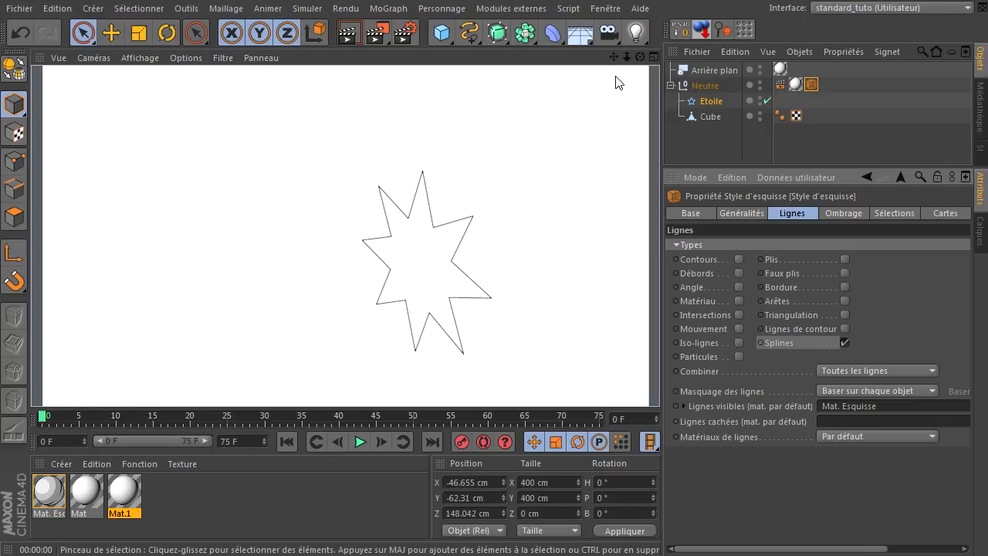
Add a Cercle spline with a 20 cm radius and nest it under Neutre below the star.
left_click_drag(469, 33, 592, 108)
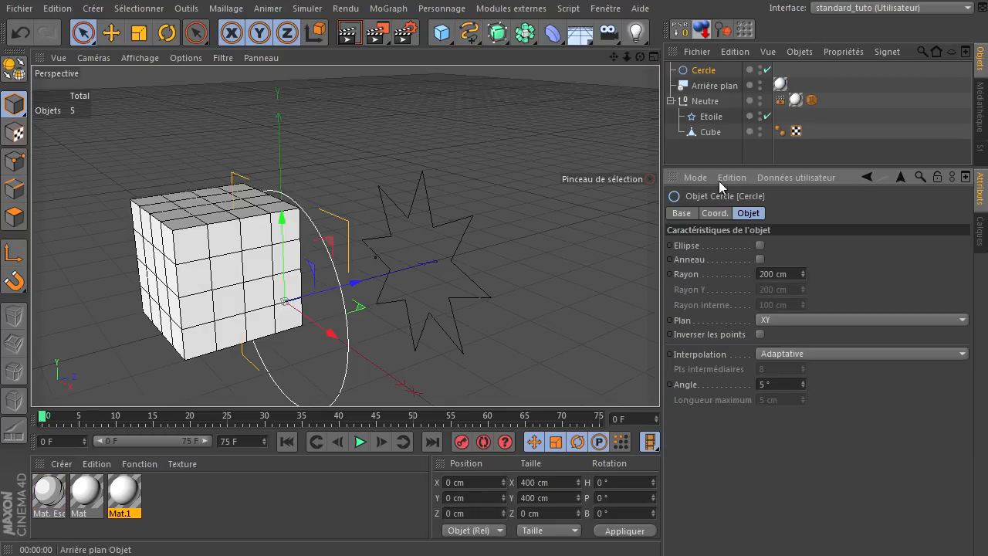
left_click(791, 275)
type("20")
key("Return")
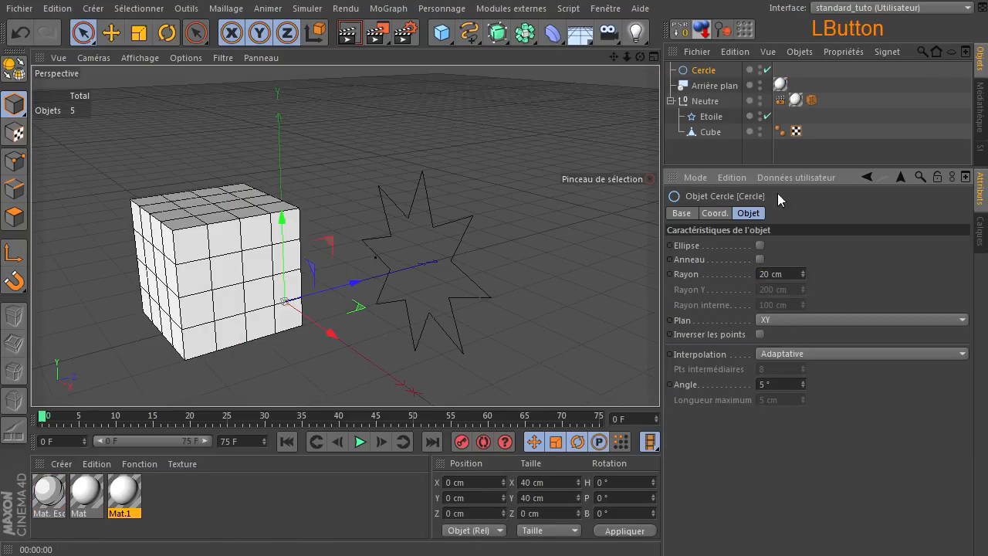
left_click_drag(714, 92, 715, 126)
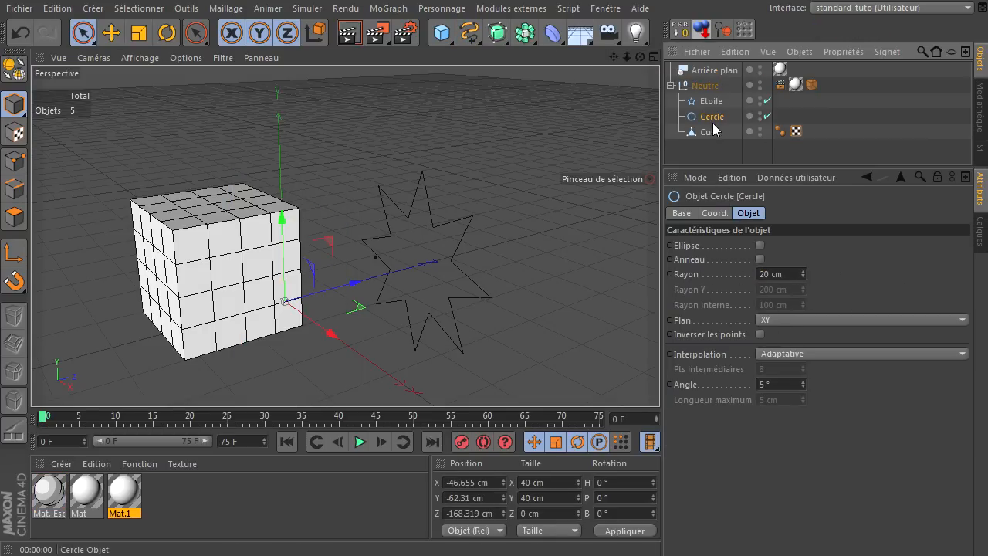
Add an Extrusion contrôlée NURBS under Neutre with the circle as profile and the star as path.
left_click_drag(498, 39, 606, 100)
left_click_drag(699, 110, 724, 103)
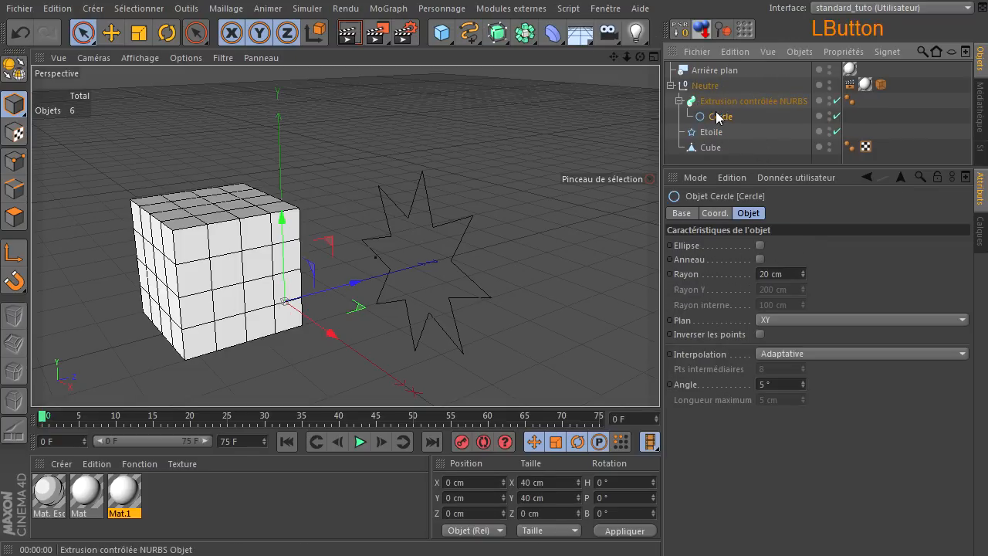
left_click_drag(703, 136, 724, 108)
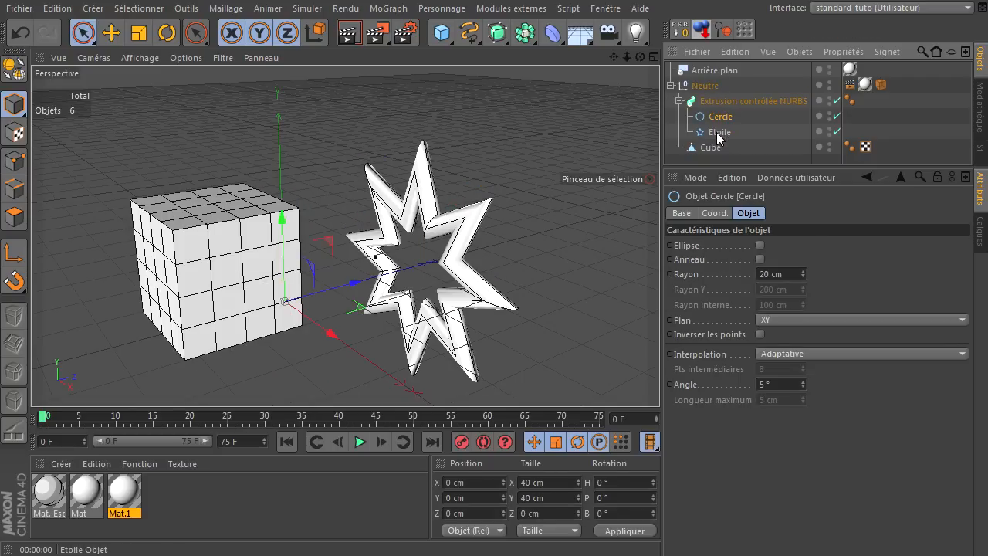
Render the view of the swept star and check its extrusion properties and the enabled sketch line types.
left_click(348, 31)
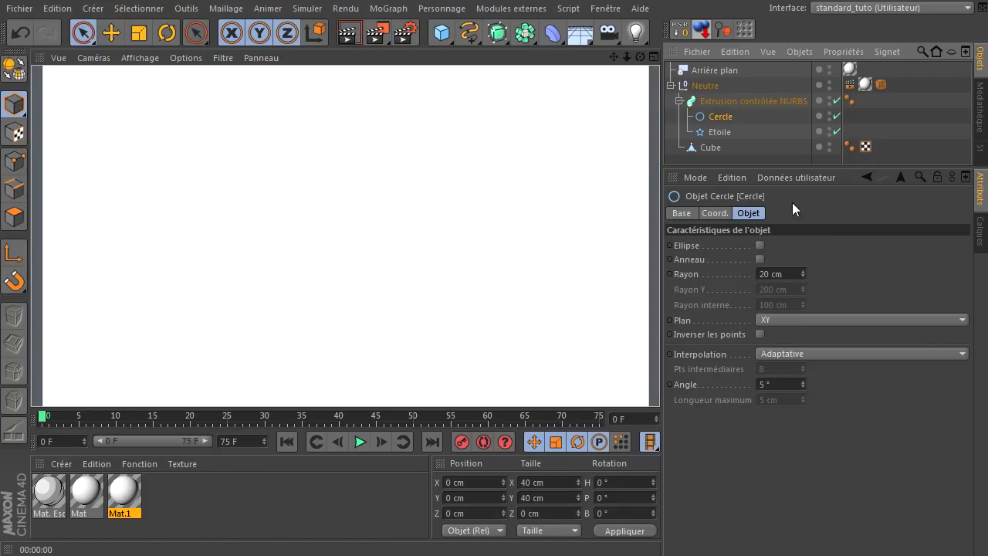
left_click(721, 104)
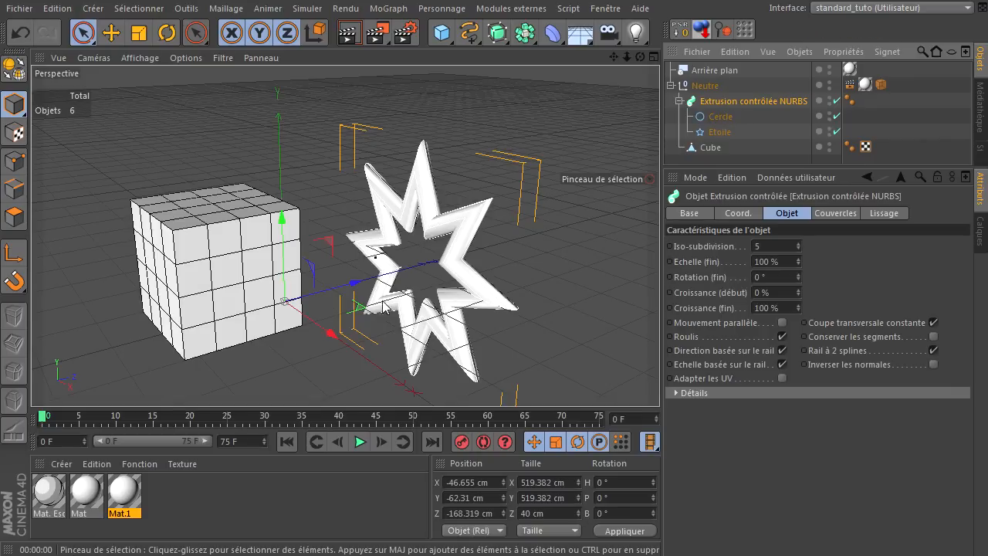
left_click(348, 31)
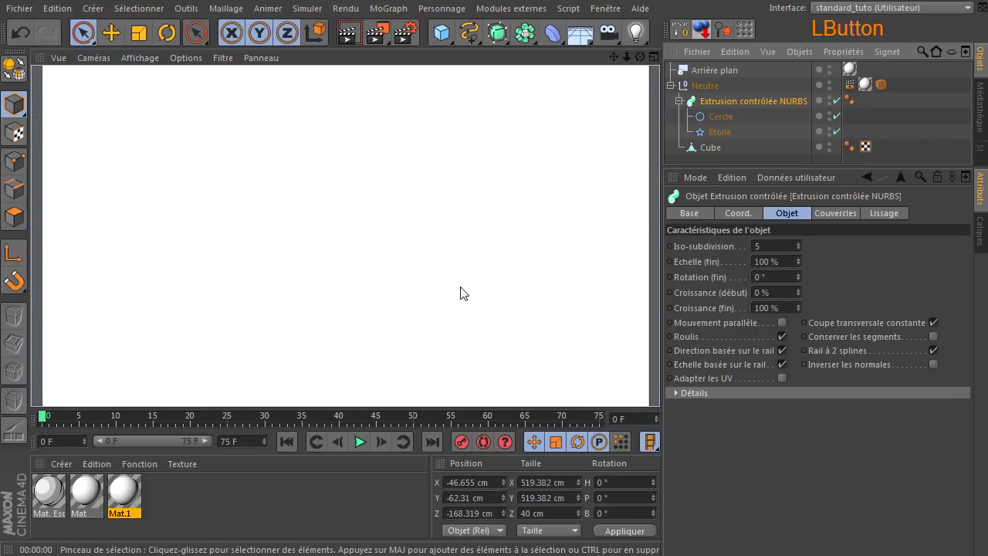
left_click(881, 84)
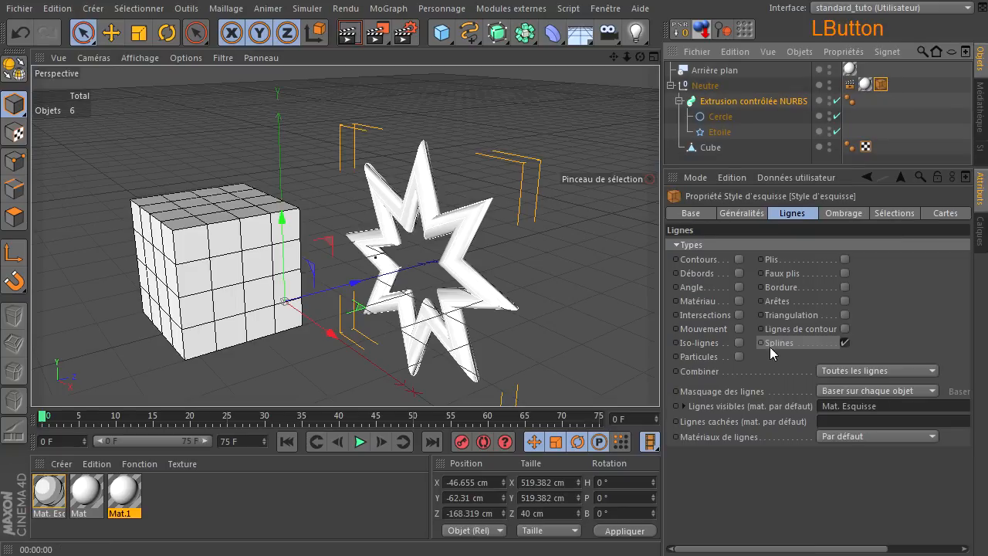
left_click(734, 101)
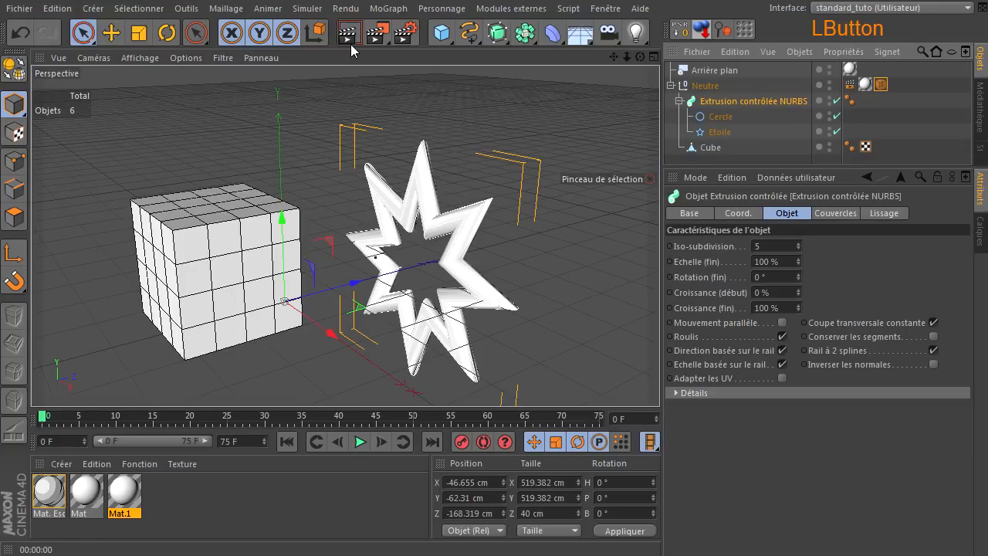
left_click(349, 42)
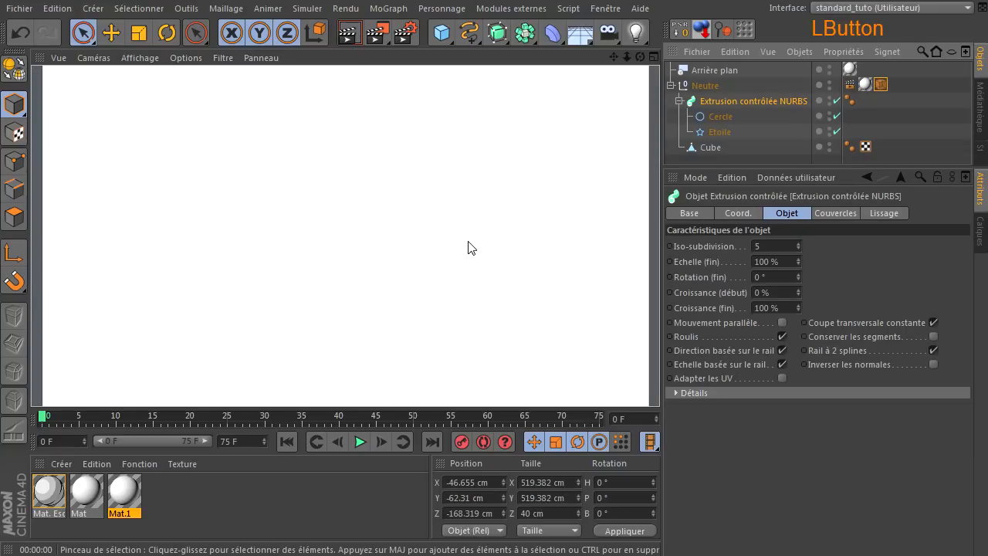
Try the Style d'esquisse tag on the Extrusion contrôlée NURBS in a test render, and return it to Neutre.
left_click(882, 84)
left_click_drag(875, 103, 869, 101)
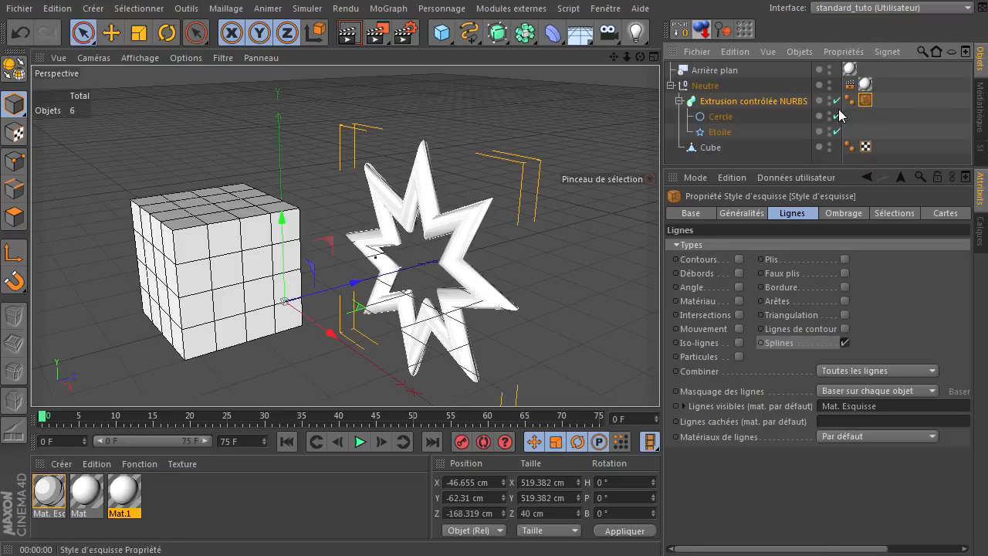
left_click(349, 32)
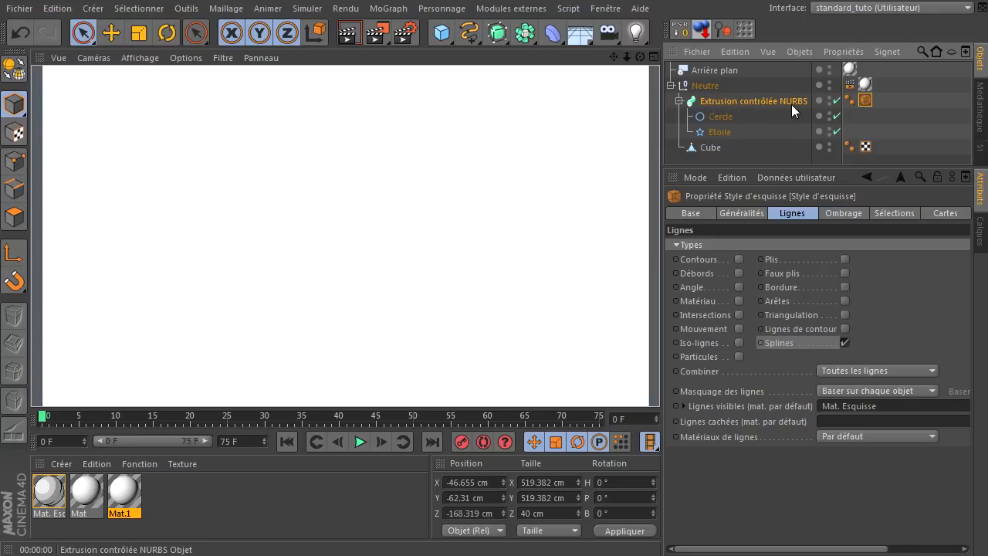
left_click_drag(871, 101, 878, 85)
Move the circle and star out of the Extrusion contrôlée NURBS and delete it, checking the splines in a render.
left_click(722, 132)
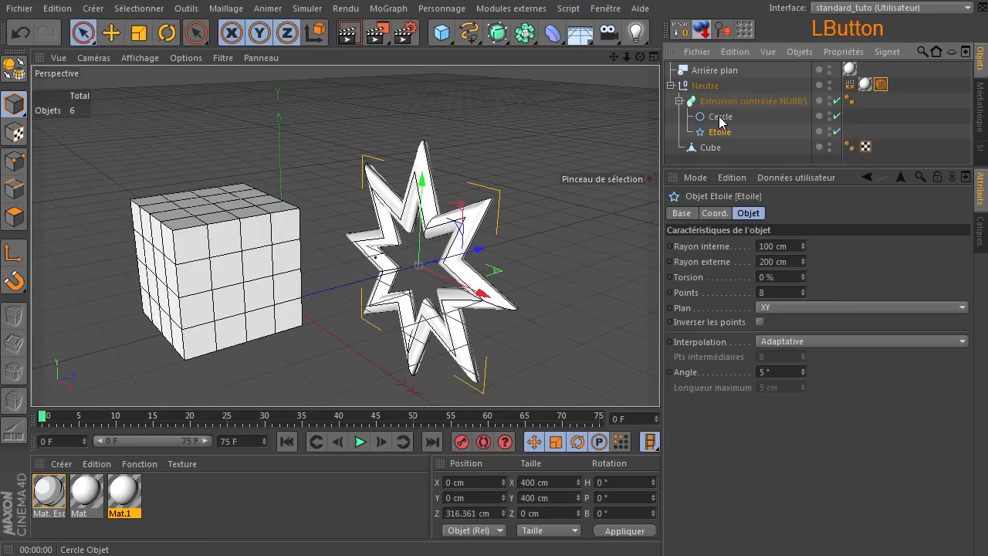
left_click(720, 117, "shift")
left_click_drag(720, 117, 723, 93)
left_click(726, 132)
key("Delete")
left_click(349, 32)
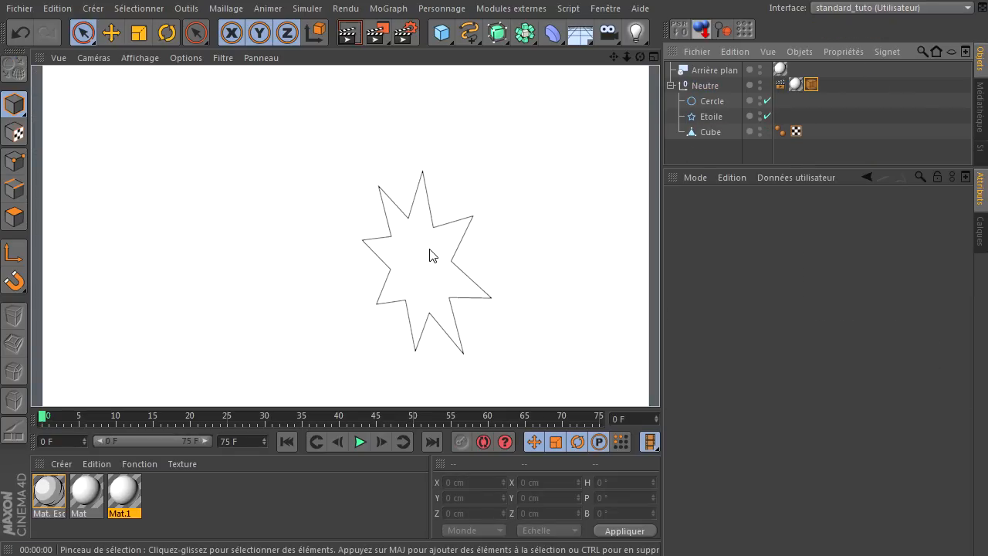
Move the circle along Z to about -88 cm, clear of the cube, and render the view.
left_click(709, 116)
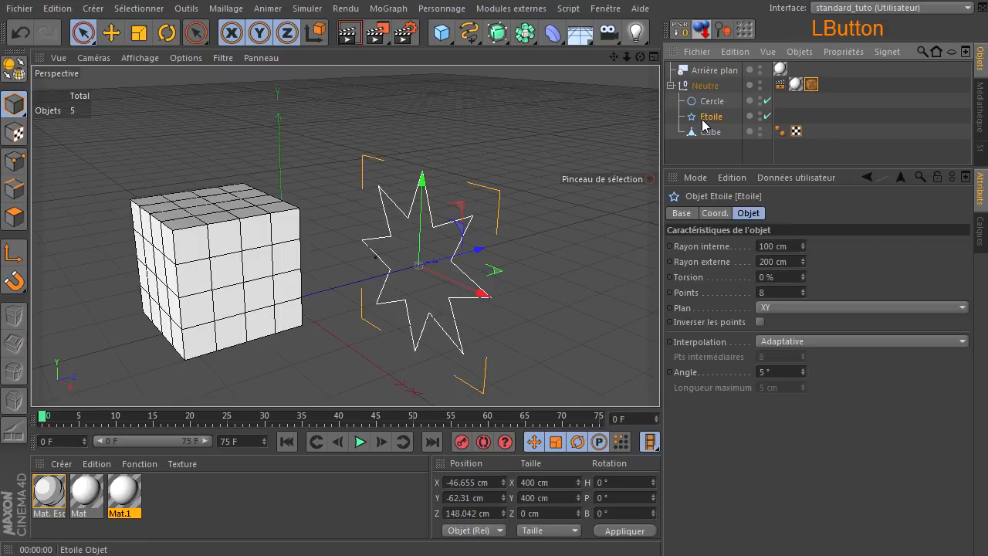
left_click(711, 101)
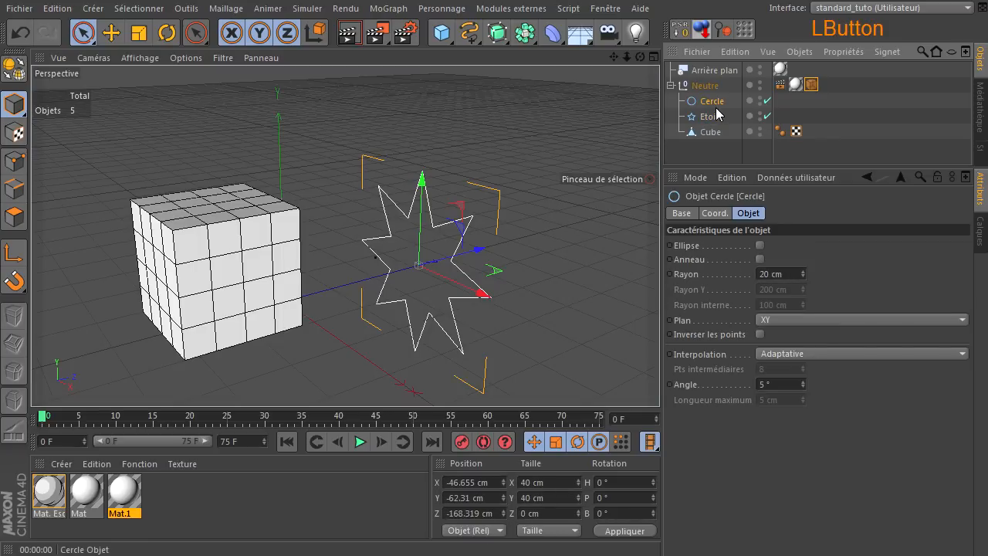
left_click_drag(341, 291, 375, 278)
left_click(349, 32)
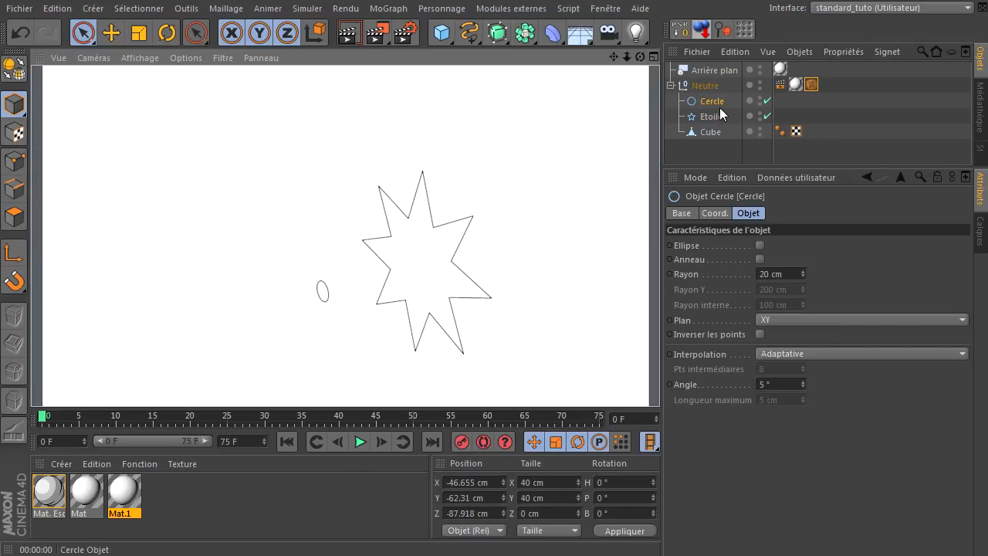
Rebuild the Extrusion contrôlée NURBS under Neutre with the circle and star inside it, and render the view.
left_click_drag(497, 32, 563, 103)
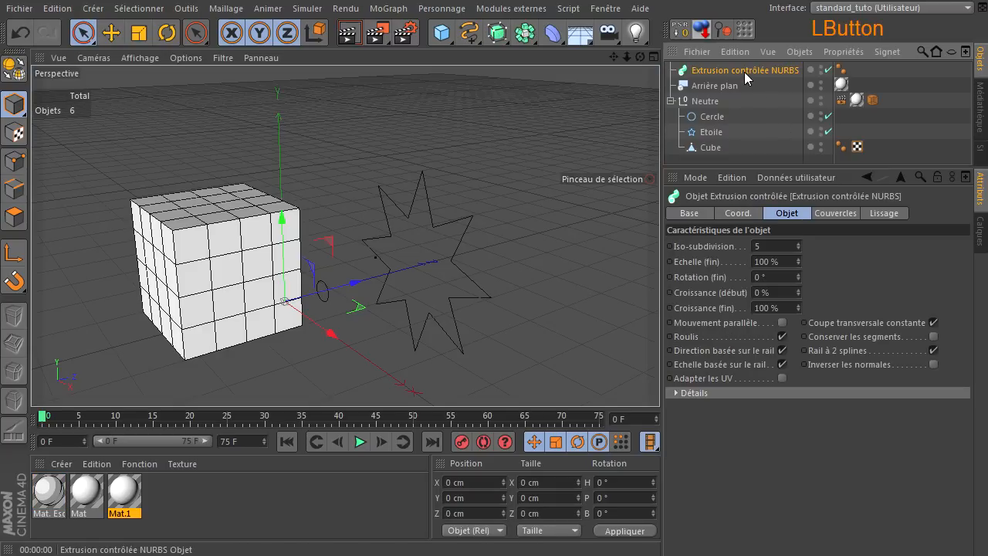
mouse_move(737, 108)
left_mouse_down()
mouse_move(724, 114)
mouse_move(730, 103)
left_mouse_up()
left_click(715, 132)
left_click(713, 120, "shift")
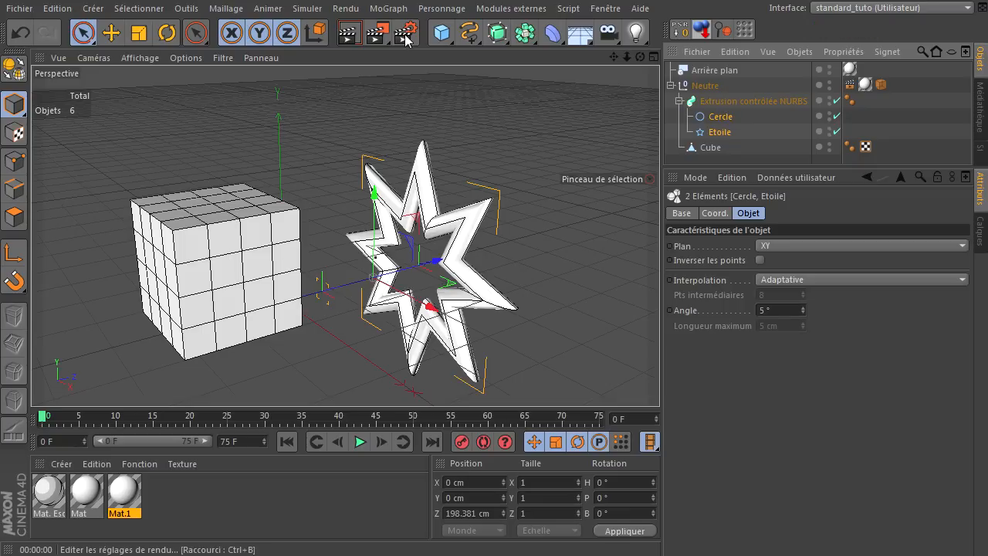
left_click(349, 35)
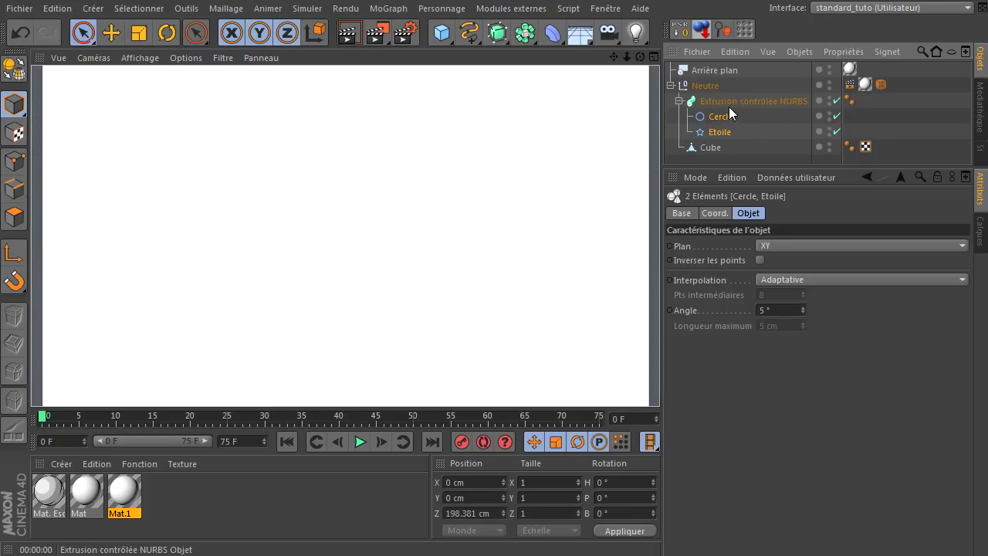
Move the star and circle out of the Extrusion contrôlée NURBS, and delete the extrusion and the circle.
left_click(718, 133)
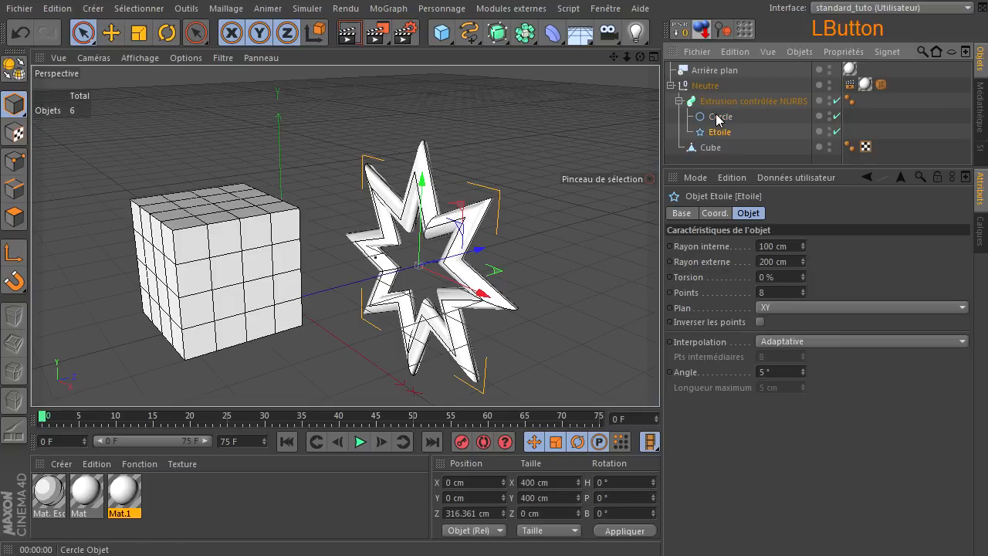
left_click(716, 120, "shift")
left_click_drag(716, 121, 719, 97)
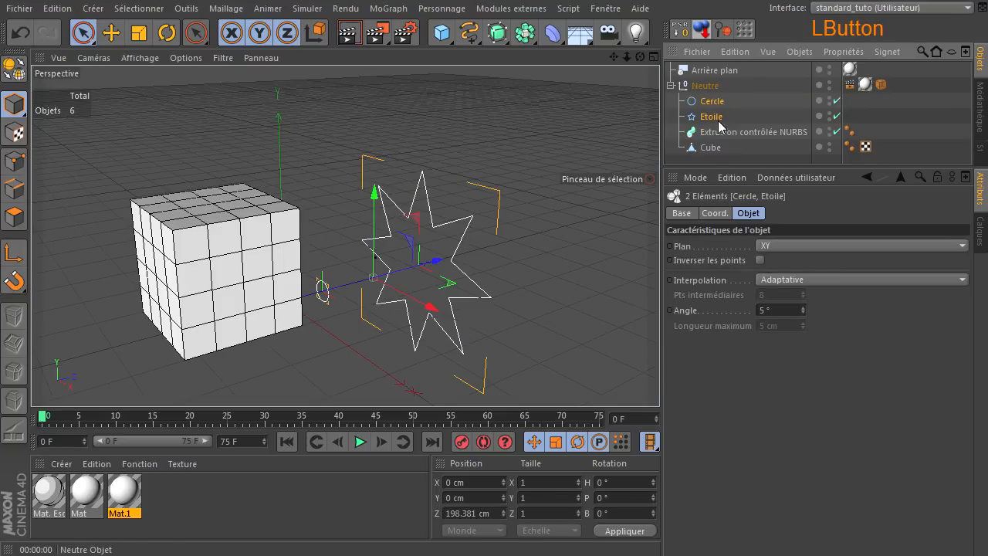
left_click(717, 128)
key("Delete")
left_click(715, 102)
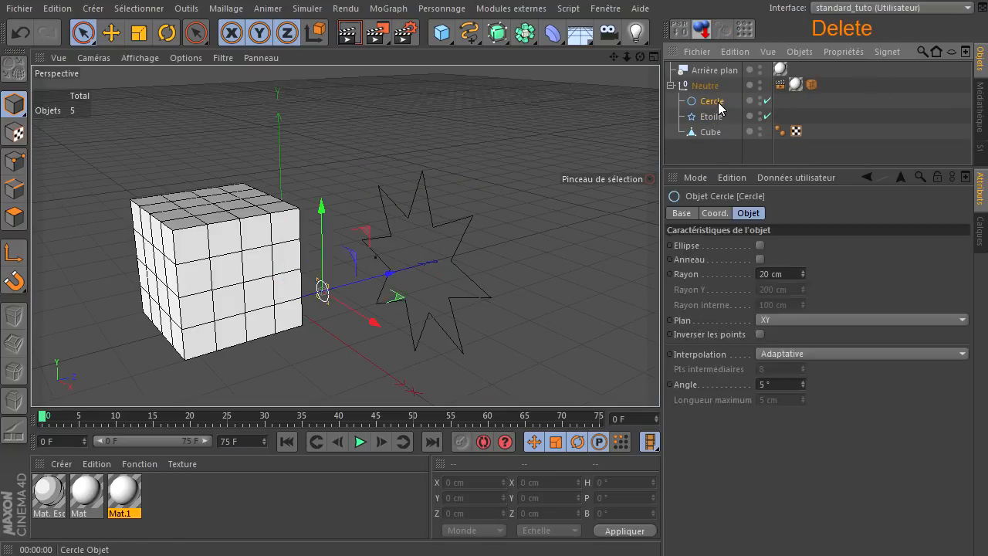
key("Delete")
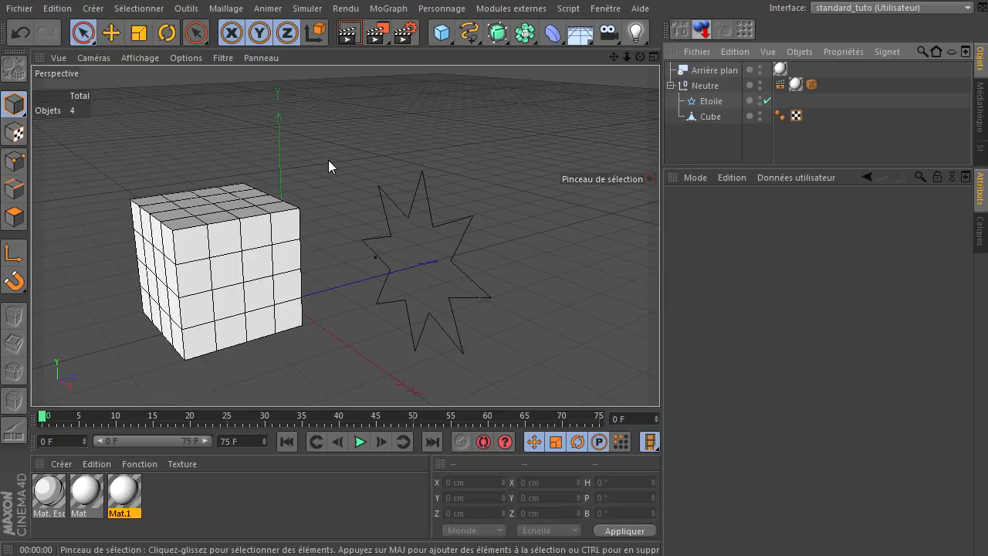
Render the star with the Splines line type of the Neutre sketch style tag, and disable Splines.
left_click(811, 84)
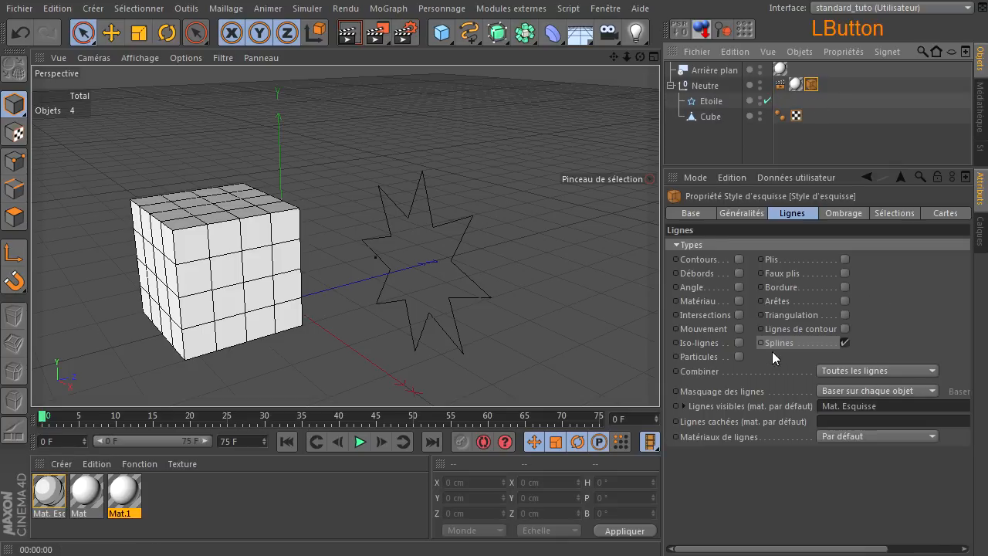
left_click(348, 32)
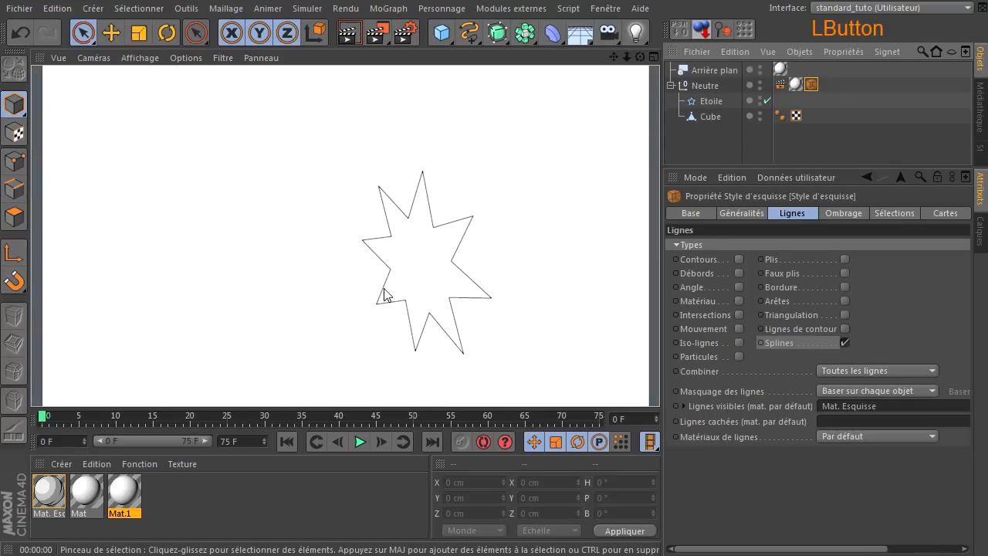
left_click(844, 343)
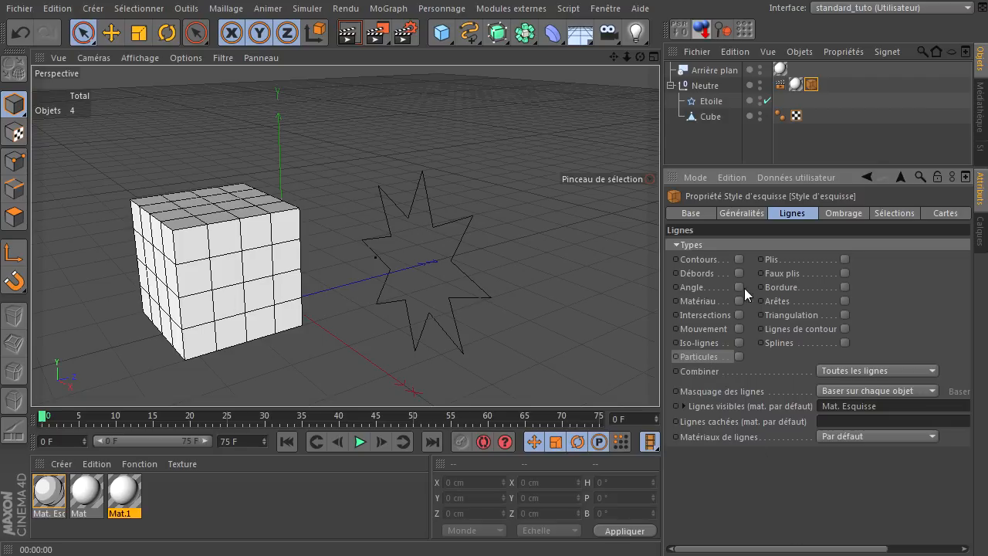
left_click(728, 160)
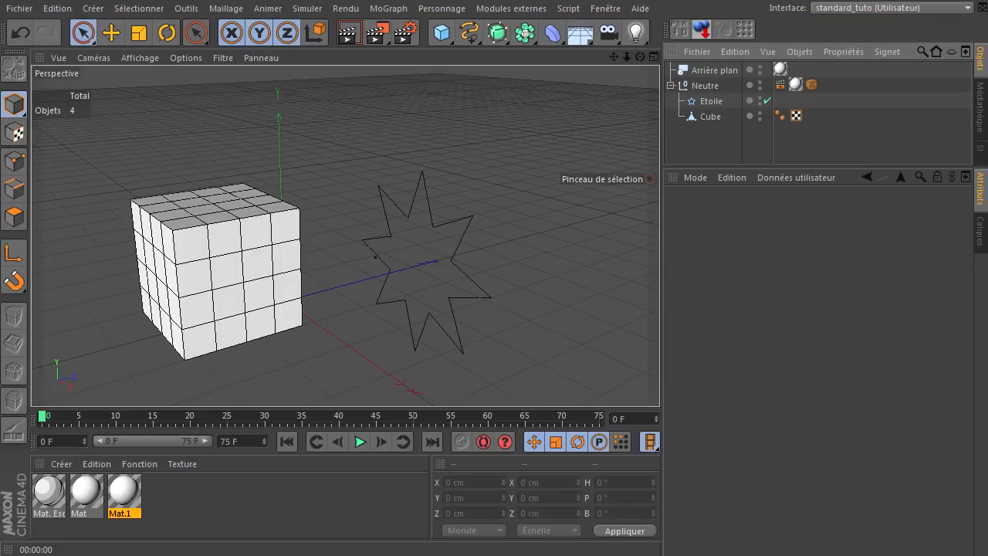
left_click(375, 258)
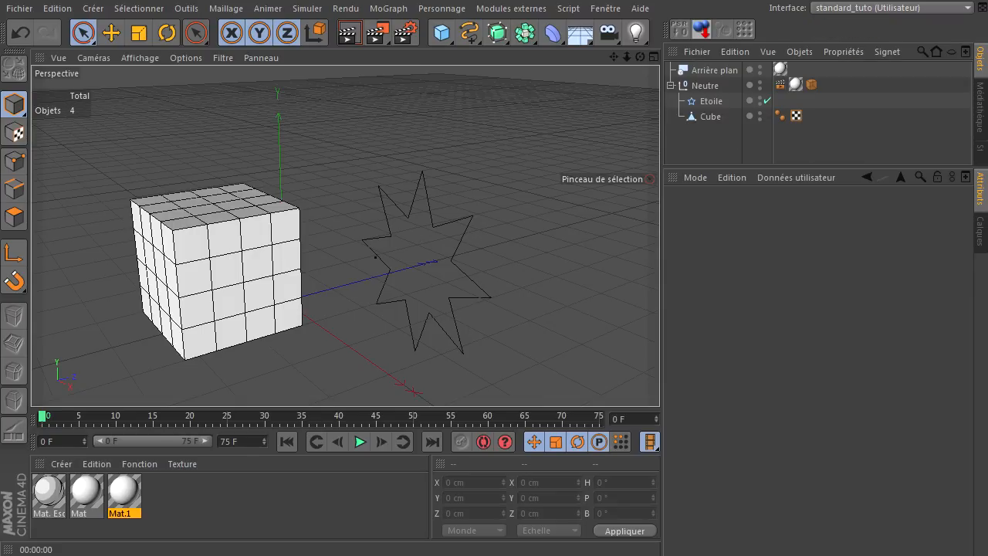
Delete the Etoile spline and frame the remaining cube large in the centre of the perspective view.
left_click(705, 102)
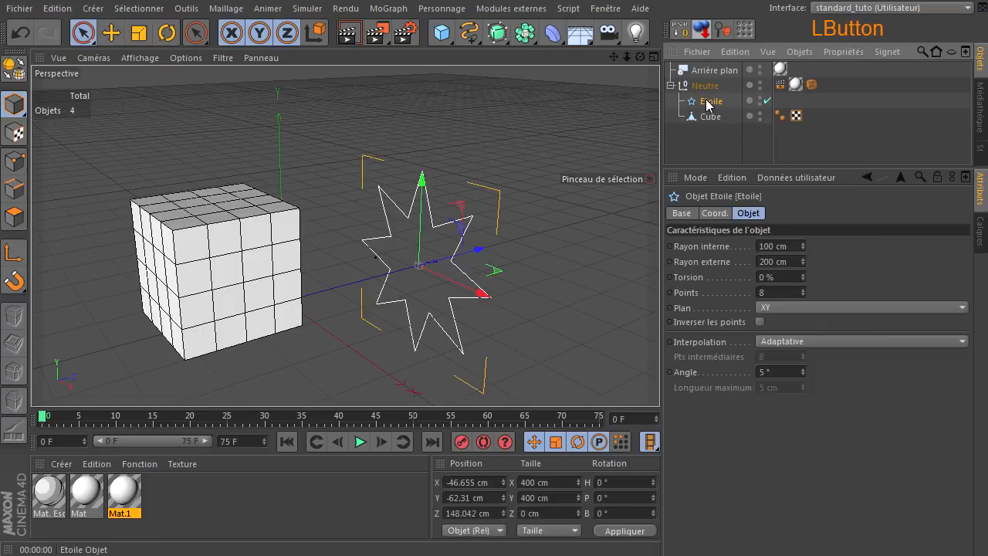
key("Delete")
left_click(710, 103)
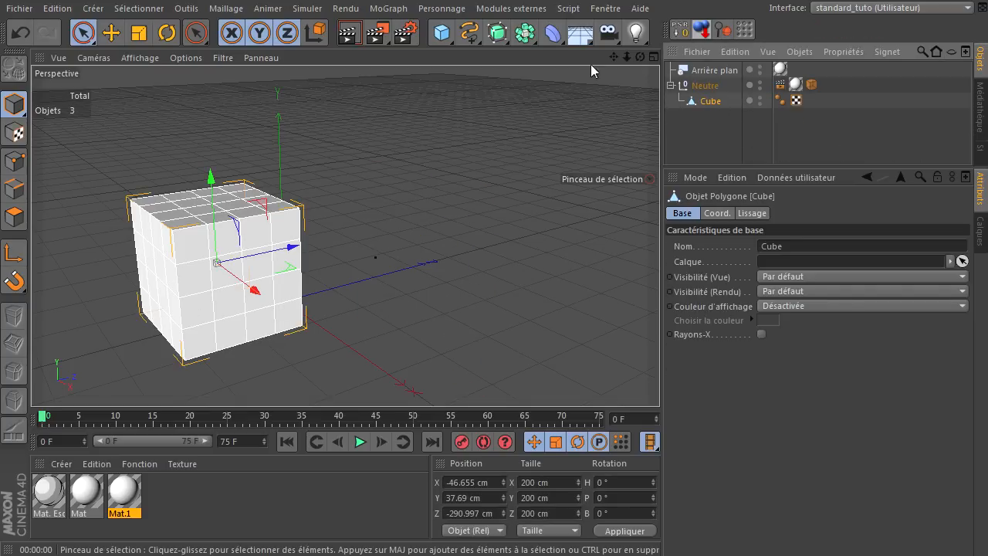
left_click_drag(613, 58, 659, 380)
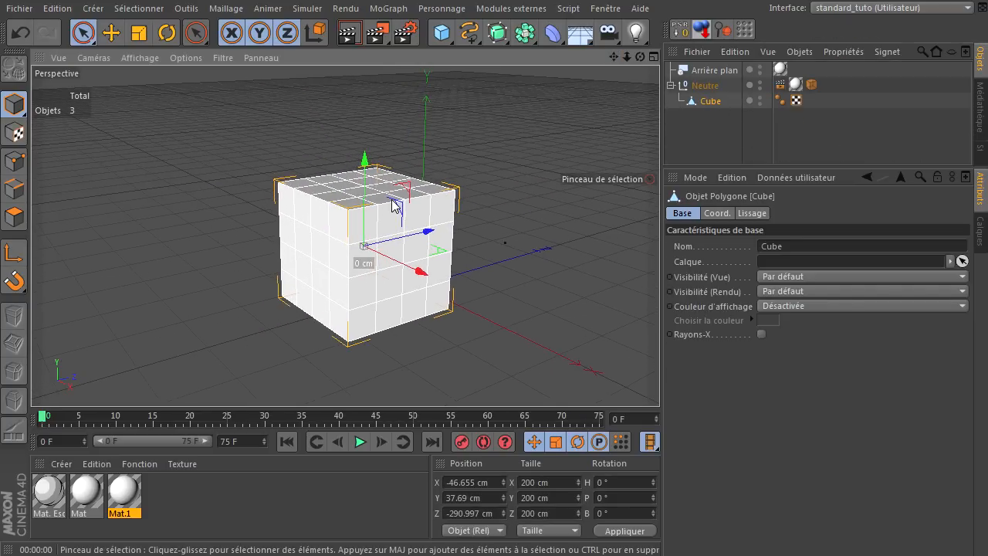
scroll(392, 199, "up", 3)
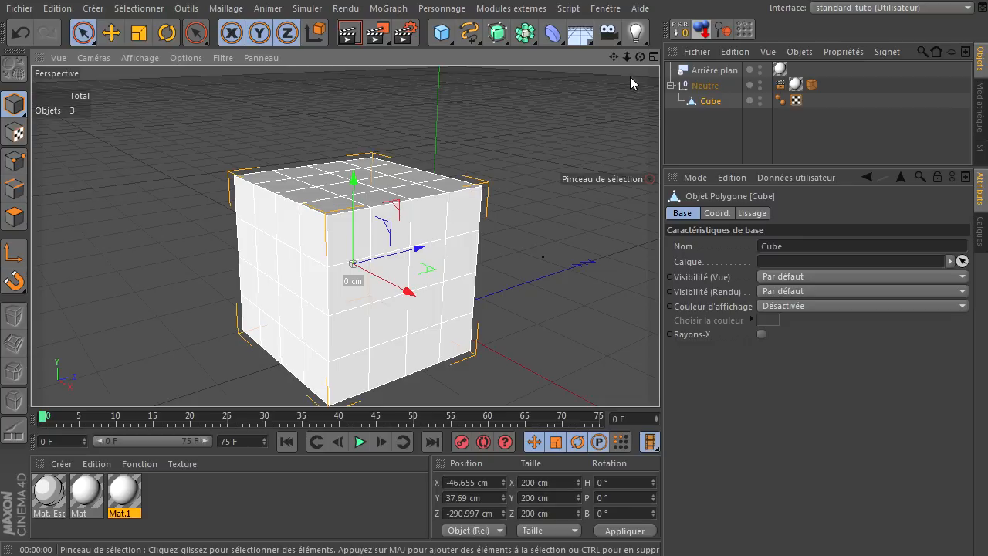
left_click_drag(612, 58, 659, 378)
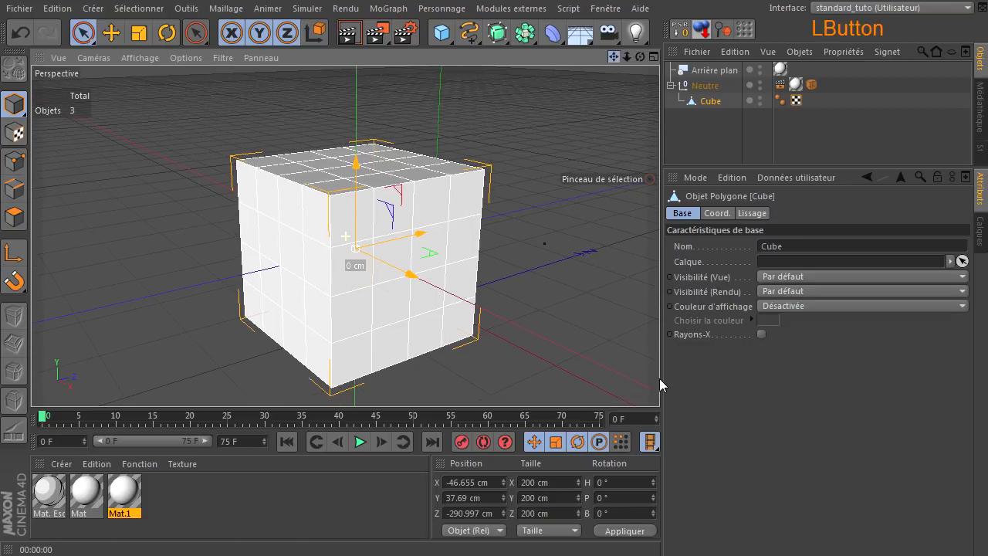
Remove the unused material Mat.1 from the scene.
left_click(812, 85)
left_click(812, 86)
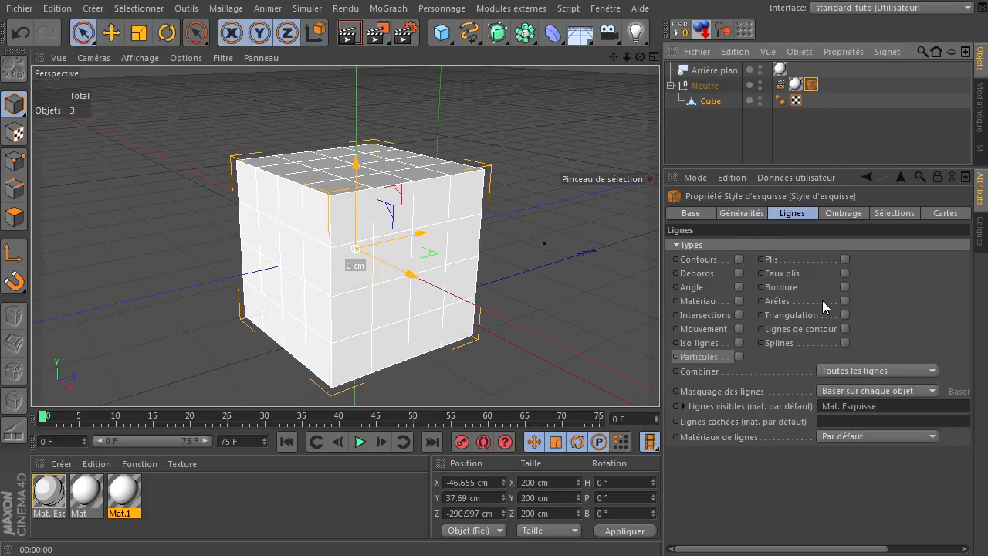
left_click(125, 466)
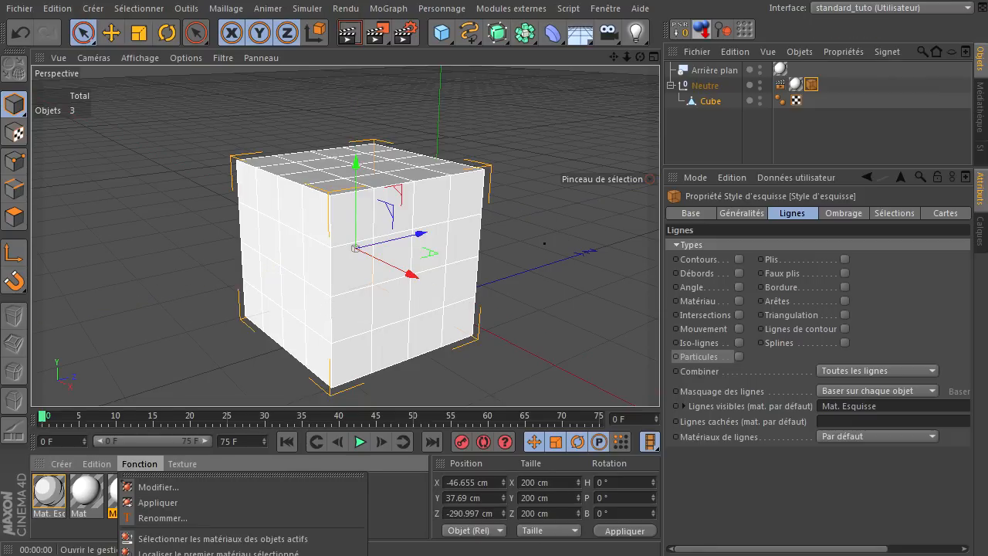
left_click(201, 554)
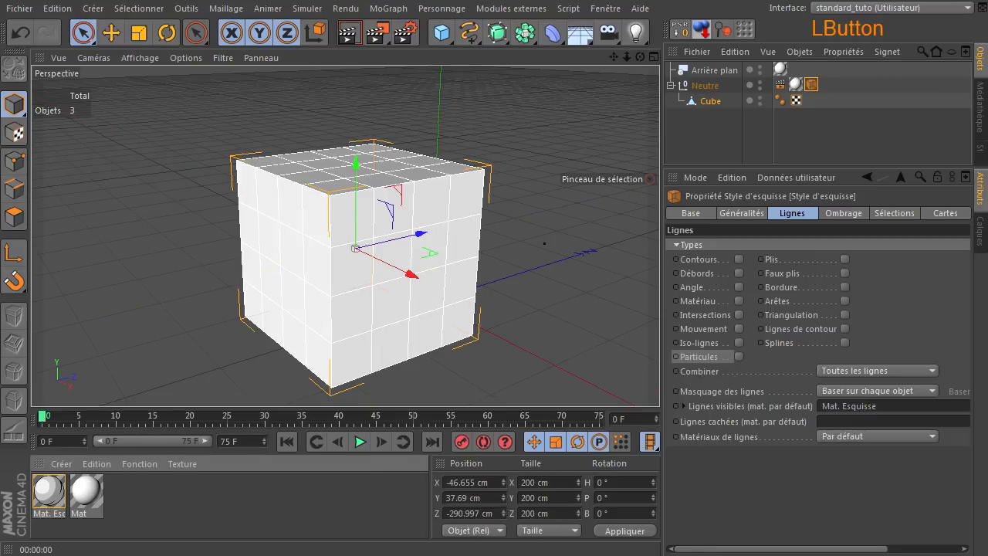
left_click(244, 507)
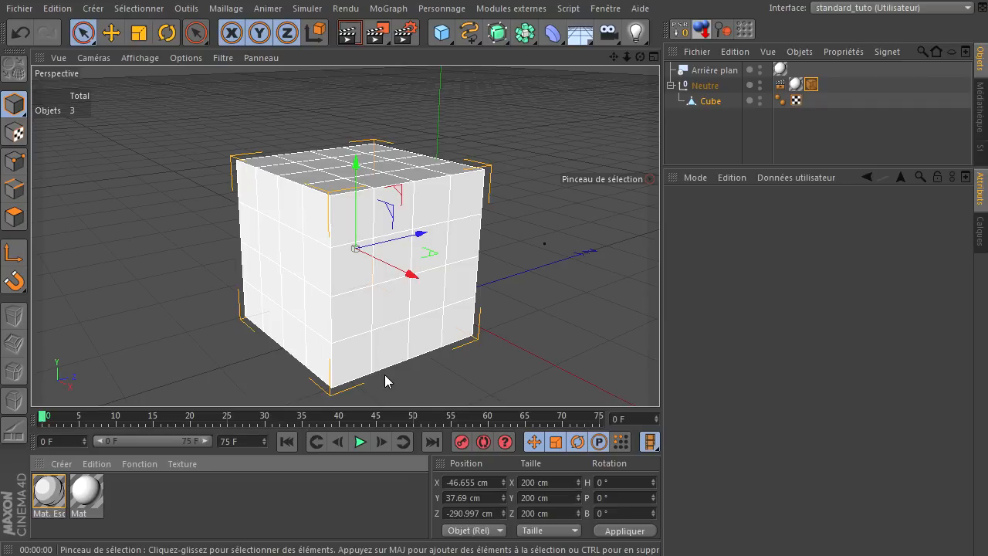
Enable the Plis and Faux plis line types in the Neutre sketch style tag, rendering the cube after each one.
left_click(811, 85)
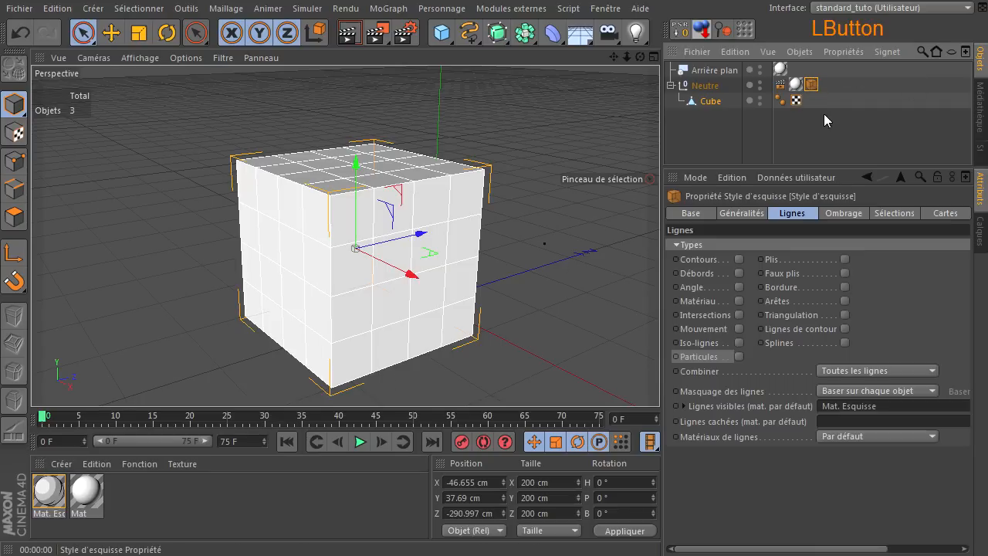
left_click(845, 259)
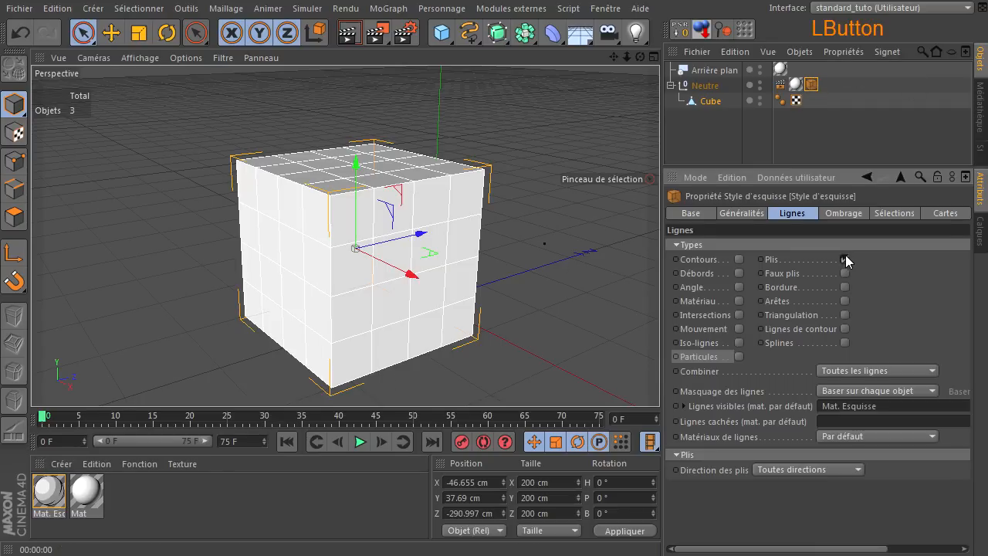
left_click(349, 32)
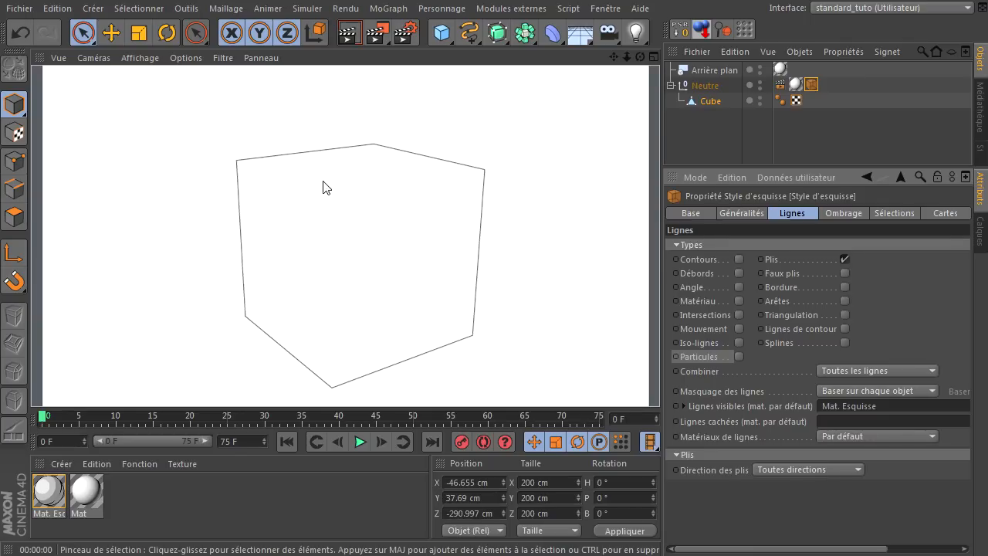
left_click(842, 275)
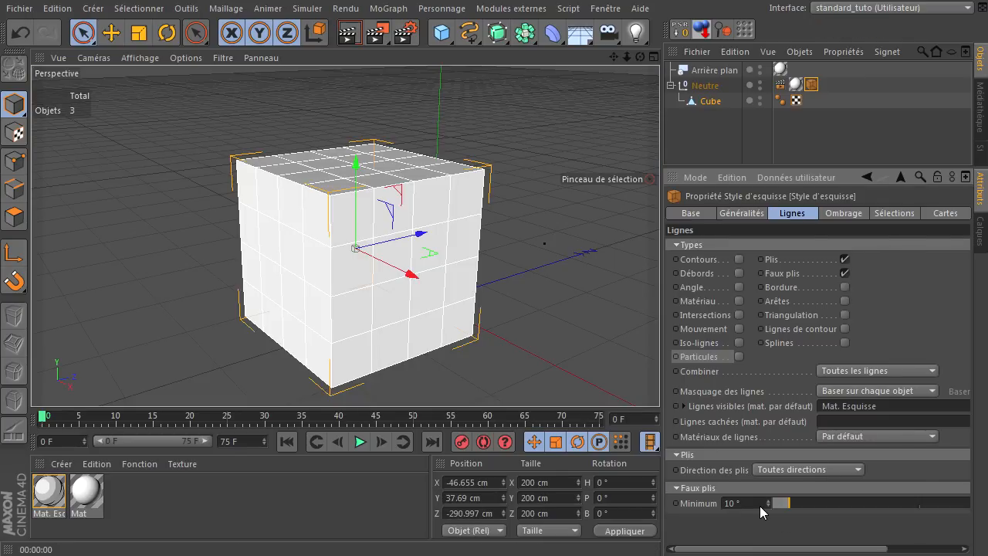
left_click(351, 34)
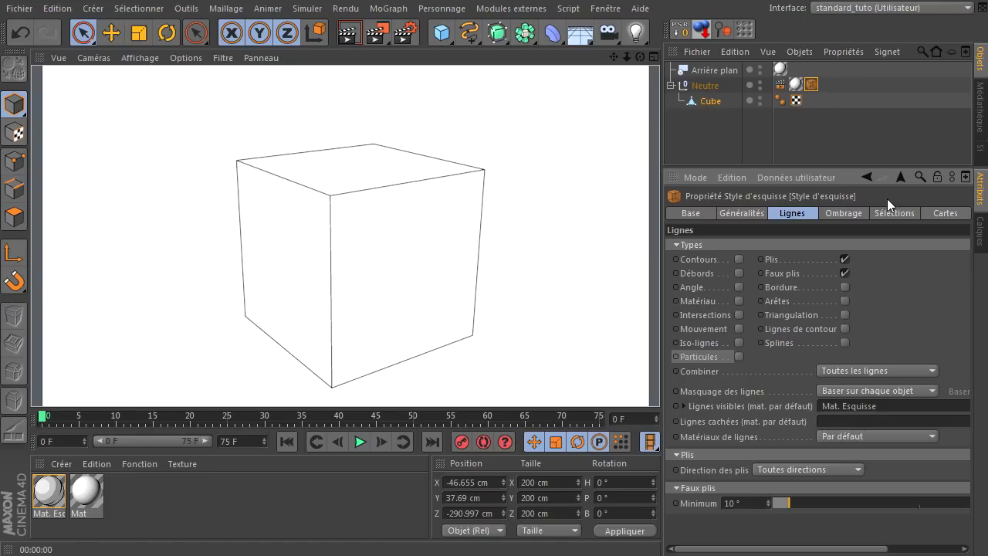
Enable the Arêtes line type as well, render the cube, and keep the Plis direction at Toutes directions.
left_click(708, 100)
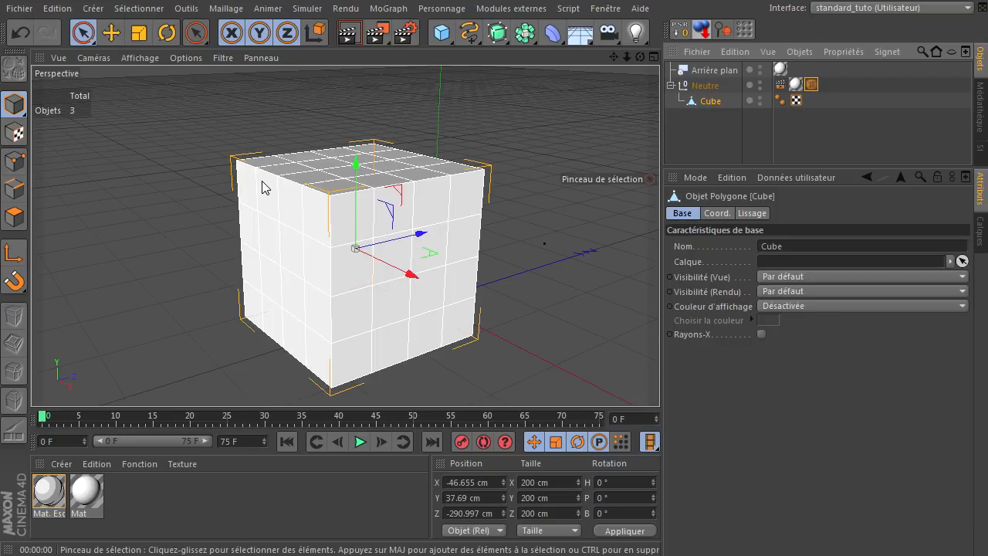
left_click(811, 84)
left_click(844, 300)
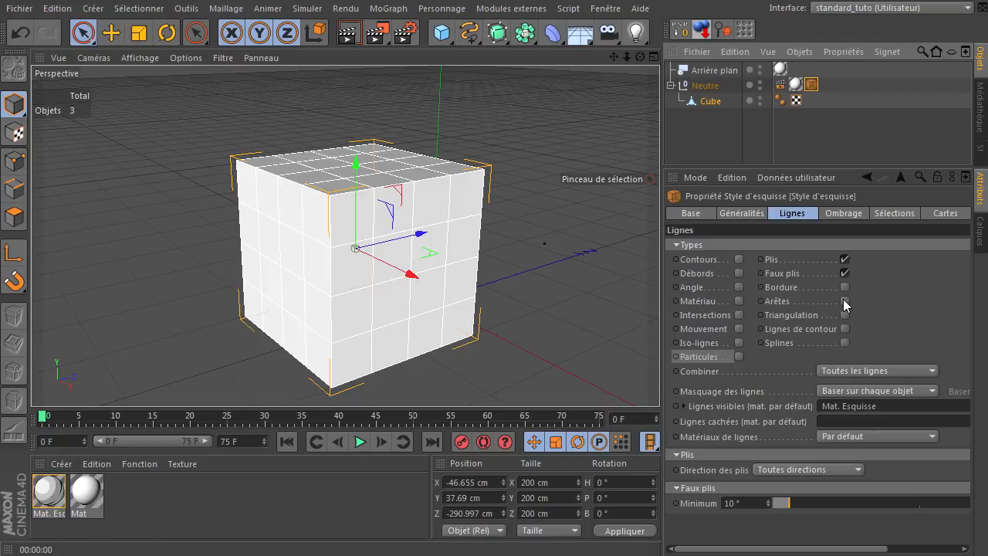
left_click(345, 41)
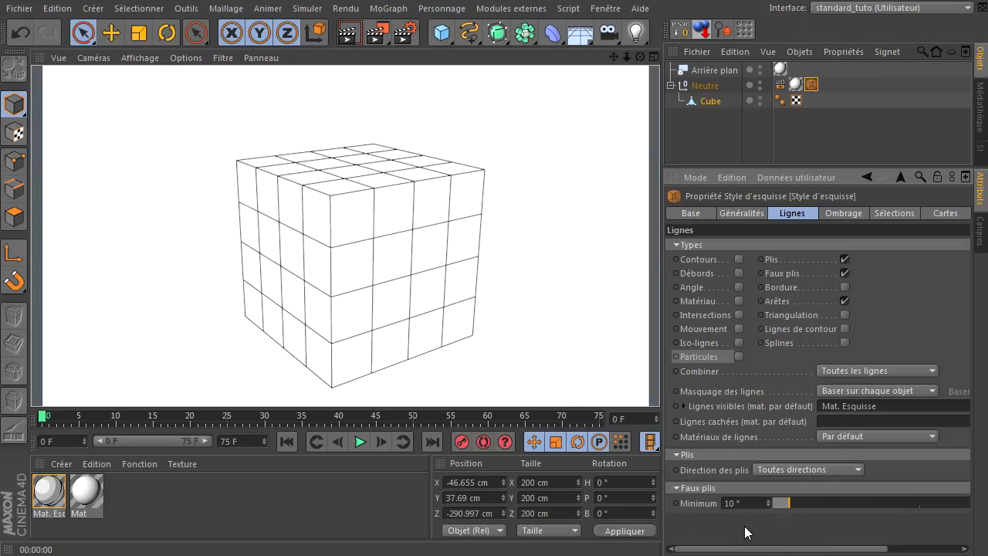
left_click(793, 472)
left_click(789, 487)
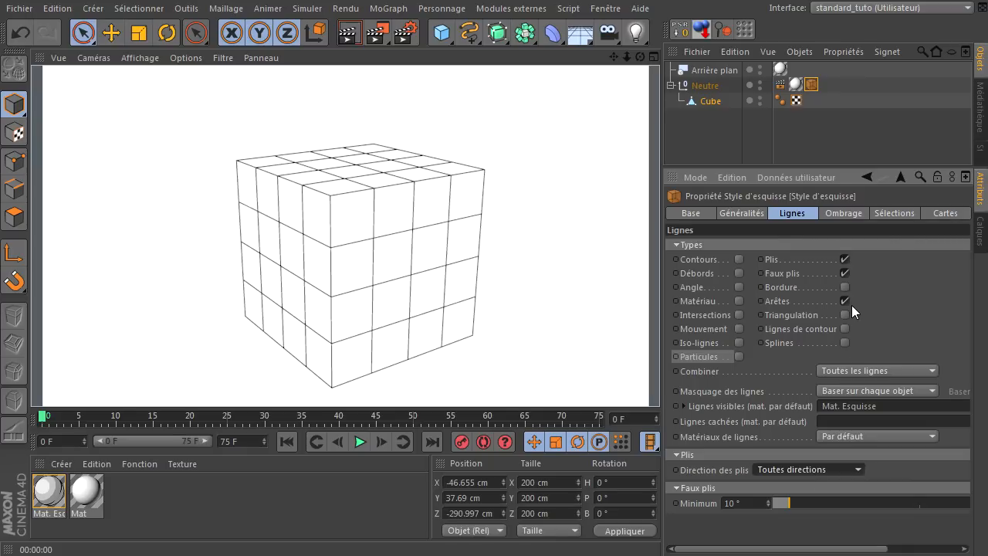
In edge mode, select the upper horizontal edge row on the cube's +X face and one vertical edge row on the adjacent side face.
left_click(705, 102)
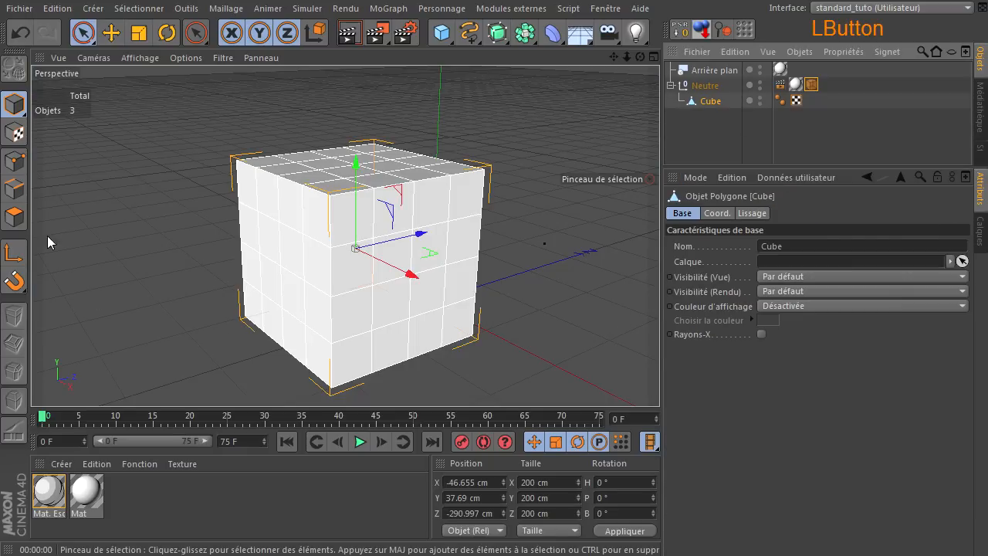
left_click(14, 189)
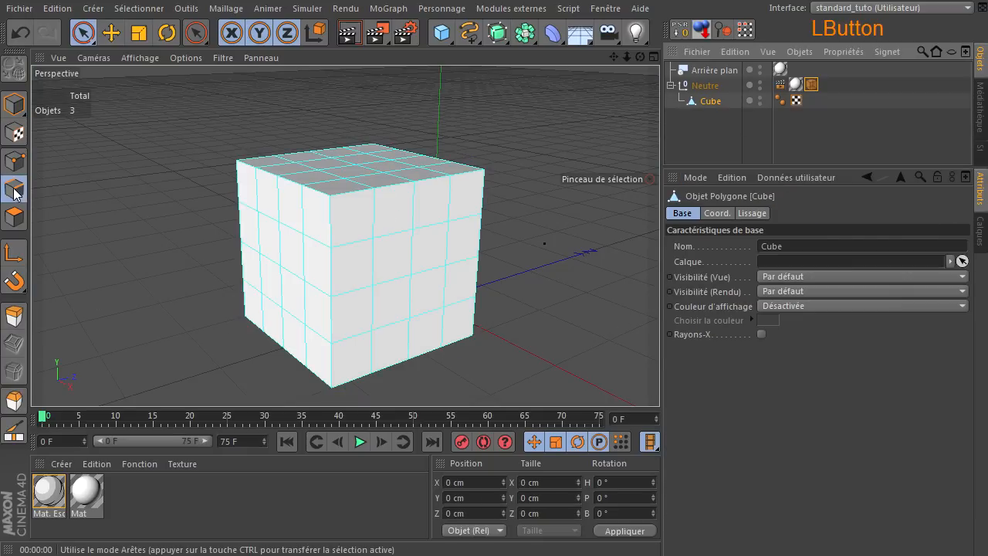
left_click(83, 32)
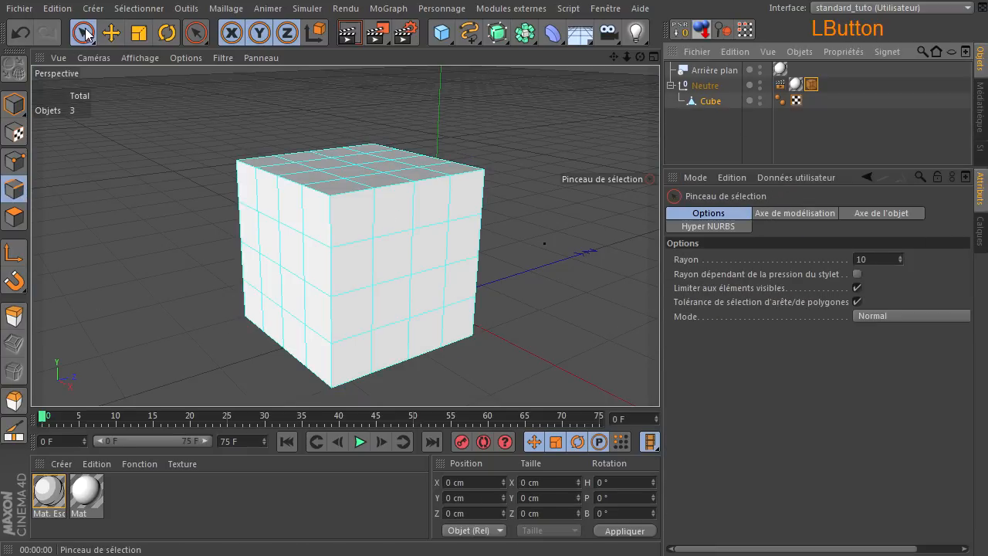
left_click(351, 247)
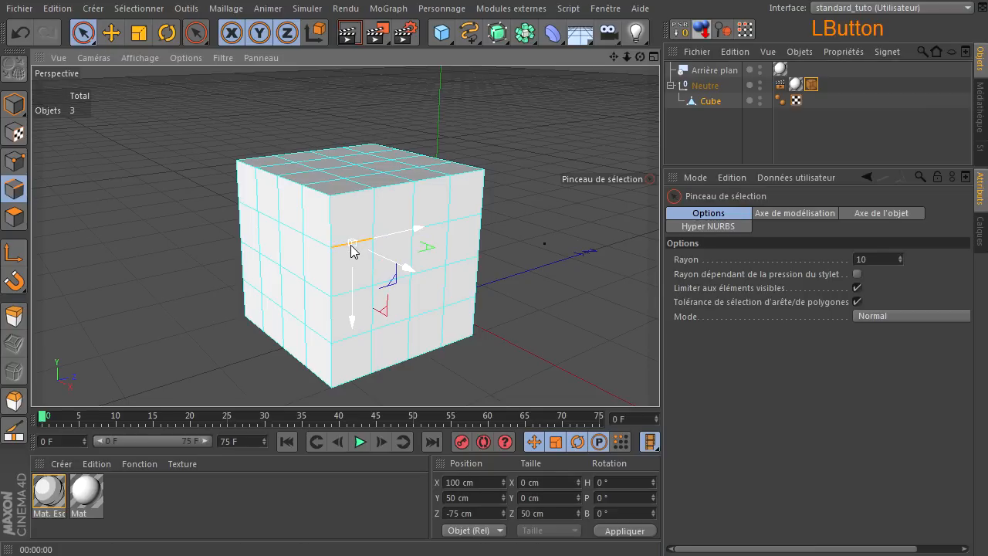
left_click(462, 223, "shift")
left_click(398, 240, "shift")
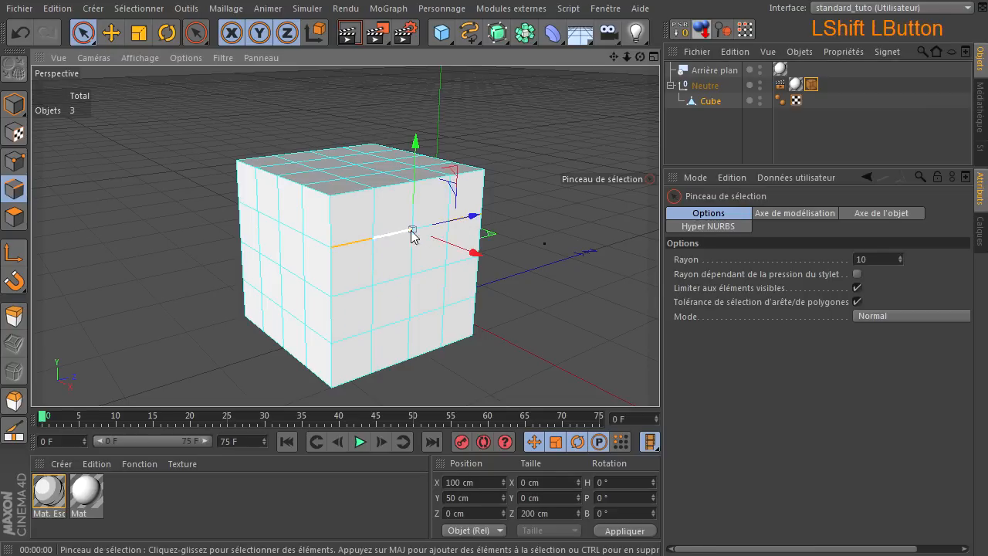
left_click(431, 224, "shift")
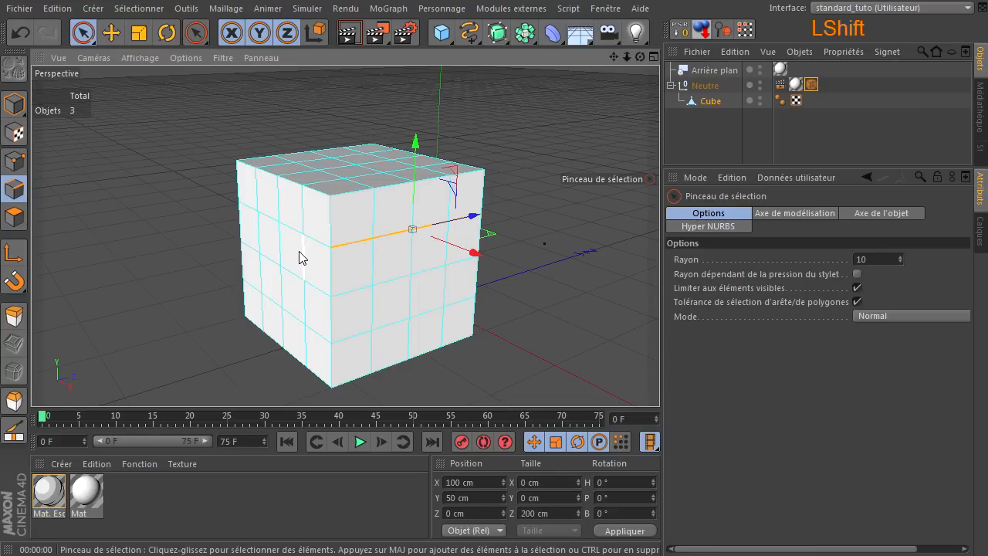
mouse_move(263, 209)
left_mouse_down("shift")
mouse_move(254, 269)
mouse_move(261, 329)
left_mouse_up("shift")
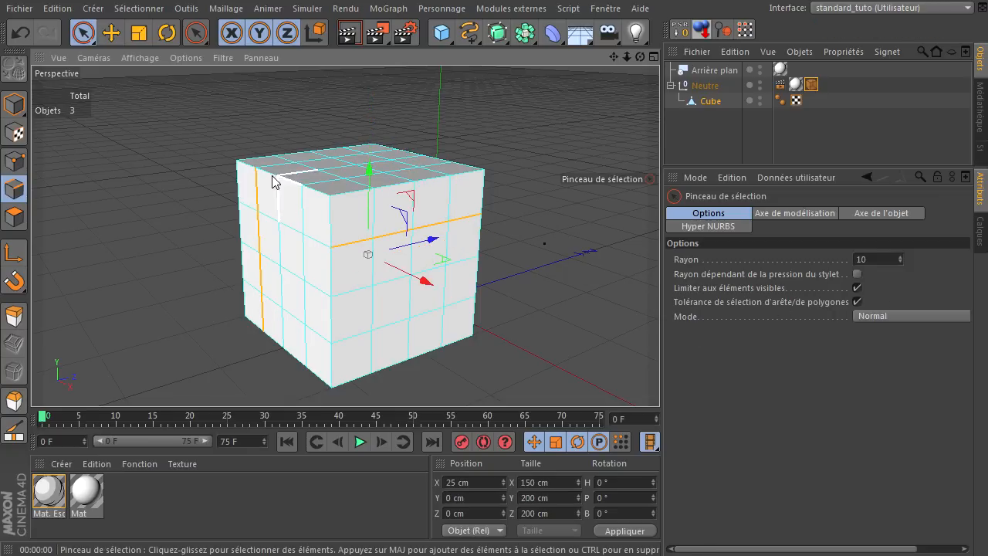
left_click_drag(258, 226, 258, 325, "shift")
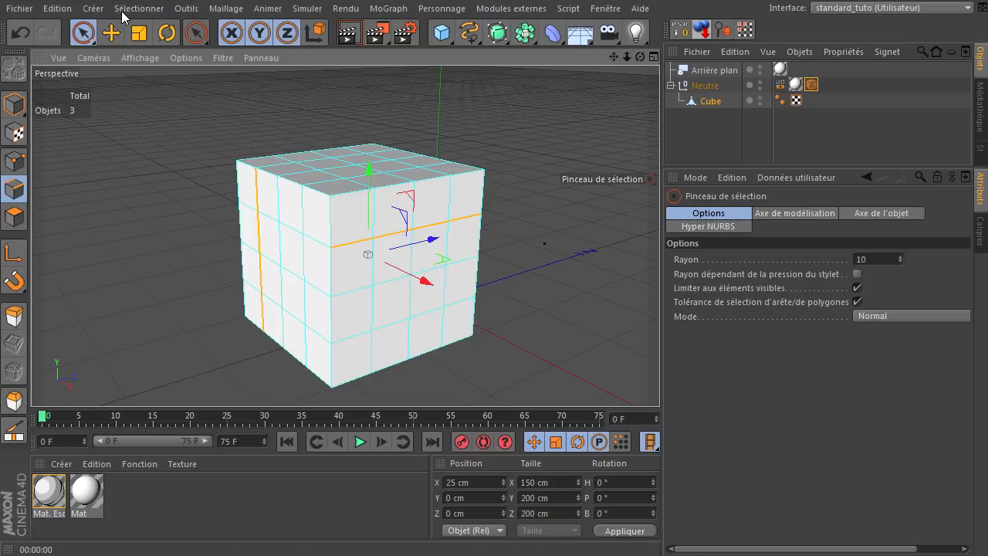
Store the cube's selected edge rows as an edge selection tag and name it A.
left_click(714, 102)
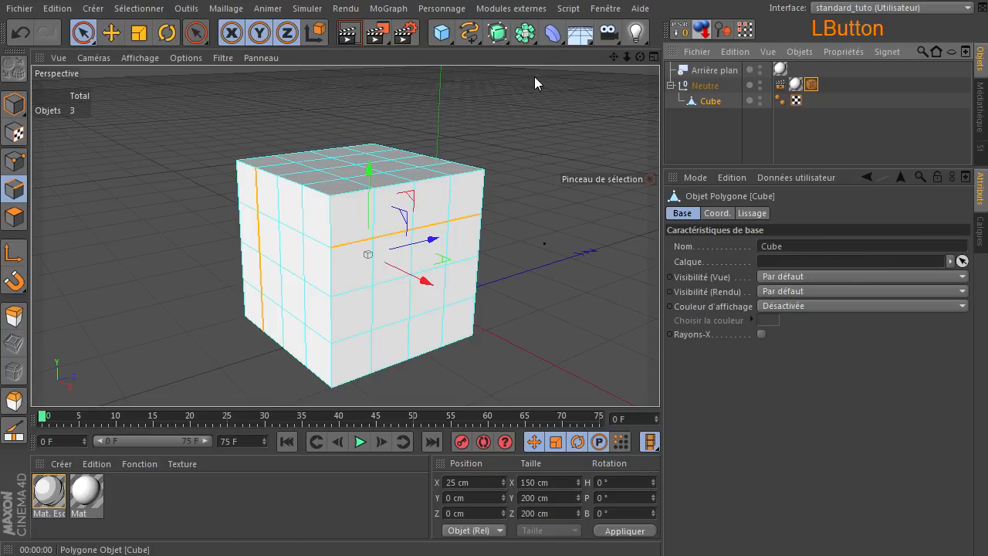
left_click(139, 8)
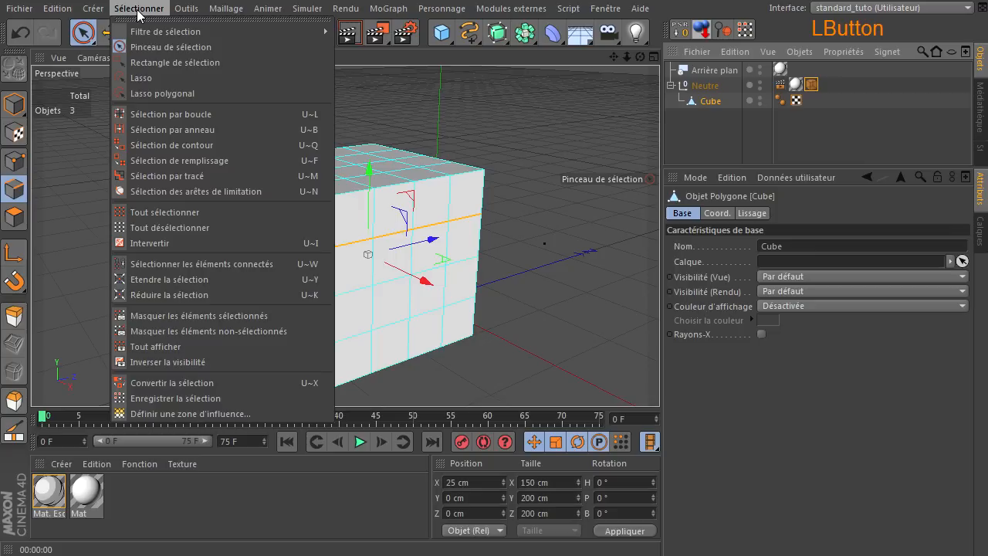
left_click(161, 398)
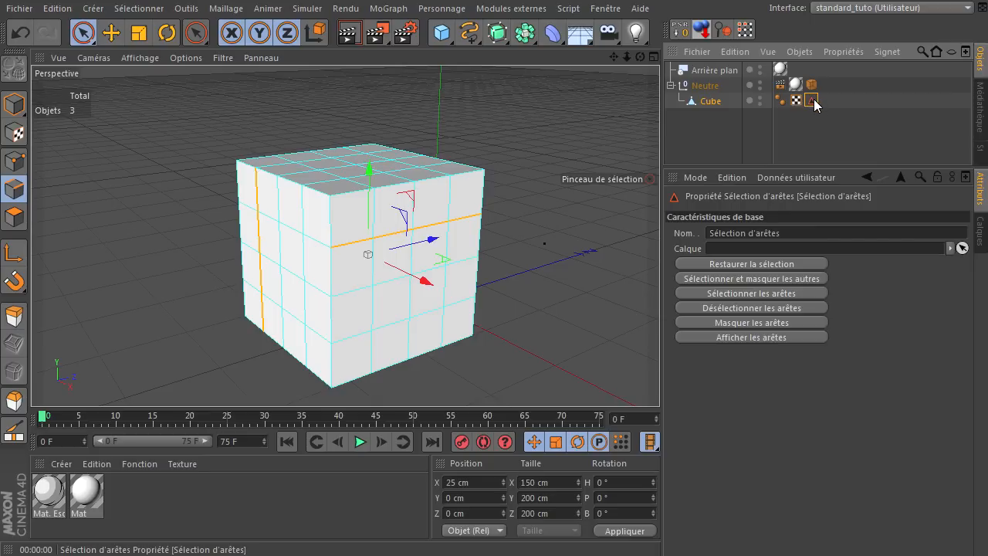
left_click(789, 234)
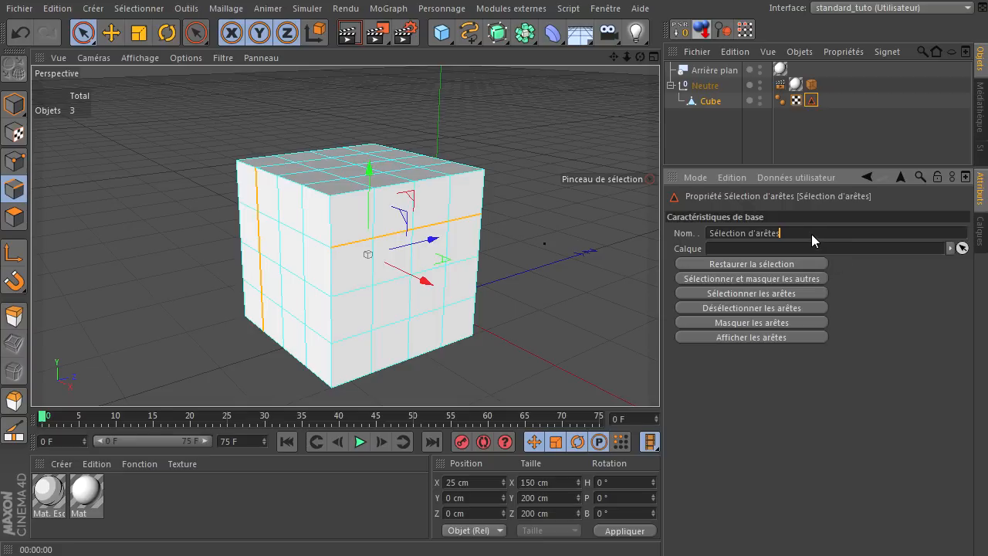
left_click_drag(811, 234, 569, 250)
type("A")
left_click(855, 470)
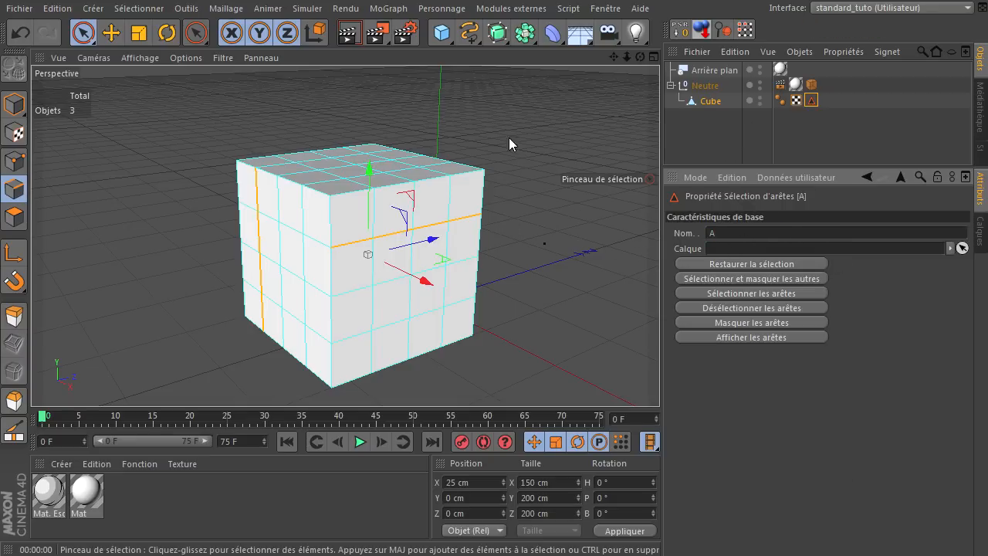
Deselect the cube's edges and render the view with the sketch style's enabled line types.
left_click(115, 164)
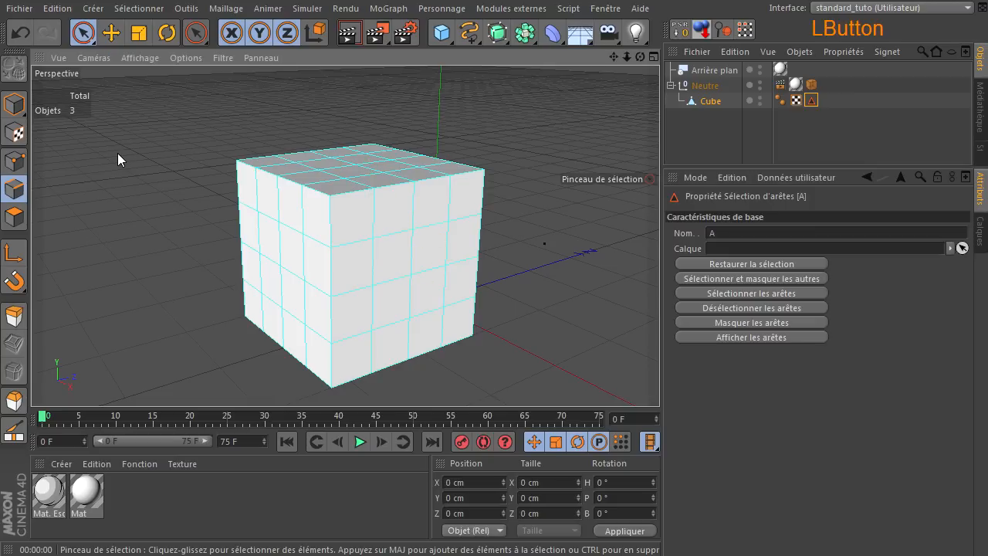
double_click(811, 100)
left_click(531, 129)
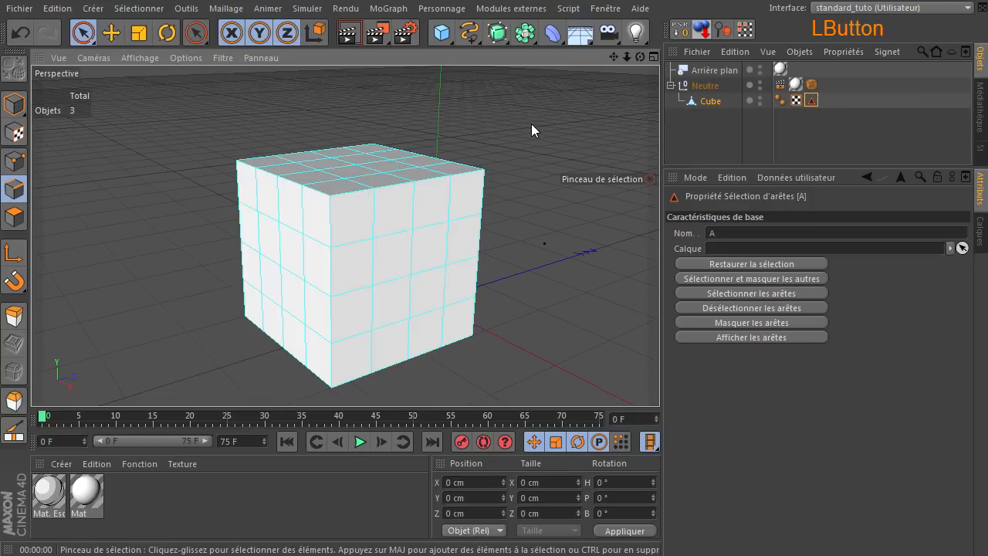
left_click(812, 85)
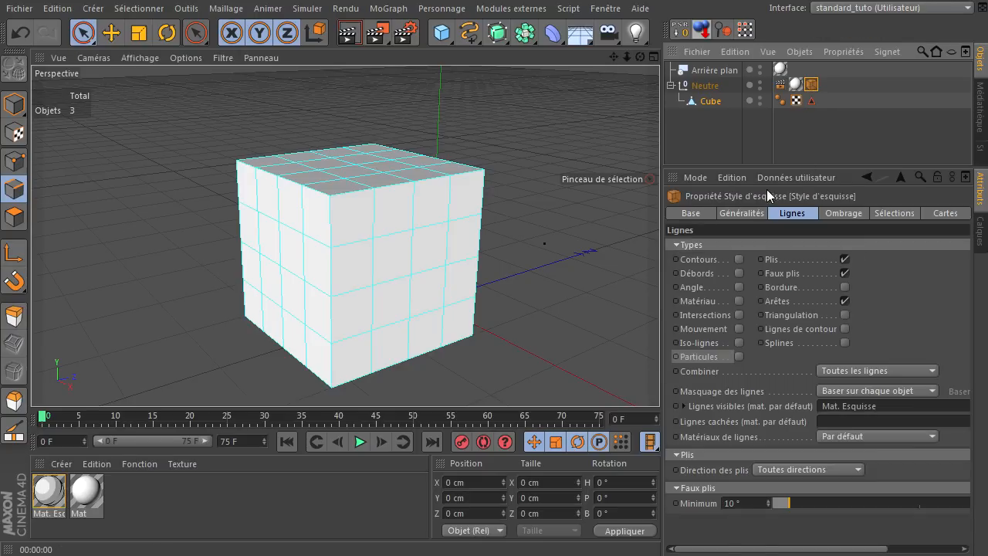
left_click(350, 33)
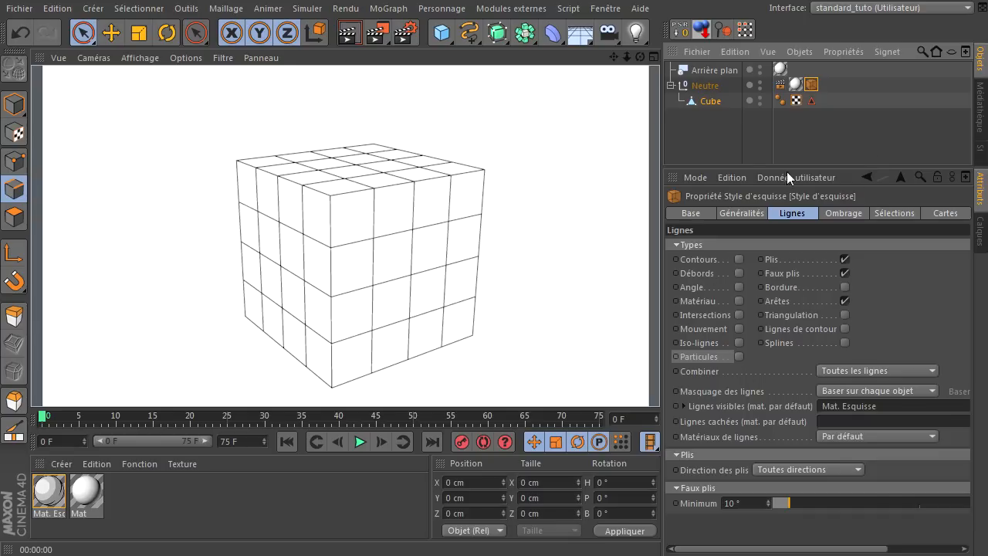
Assign edge selection A to the sketch style's Arêtes selections and render the cube.
left_click(892, 216)
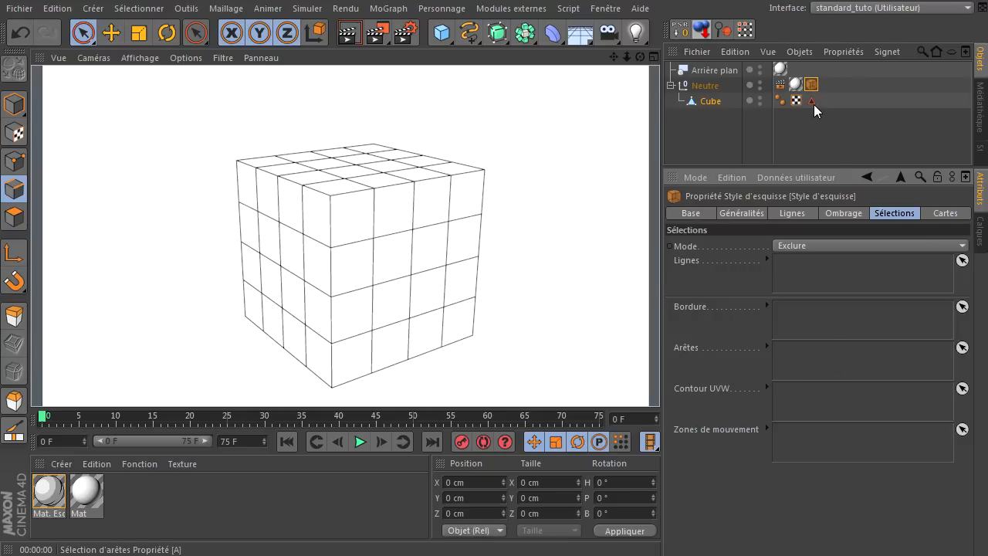
left_click_drag(812, 102, 849, 263)
left_click_drag(826, 361, 811, 356)
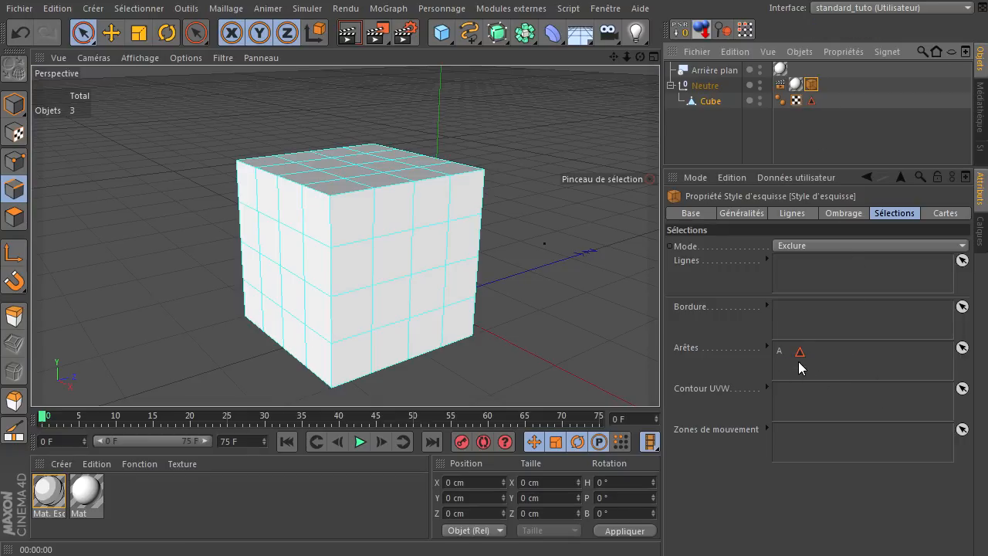
left_click(793, 213)
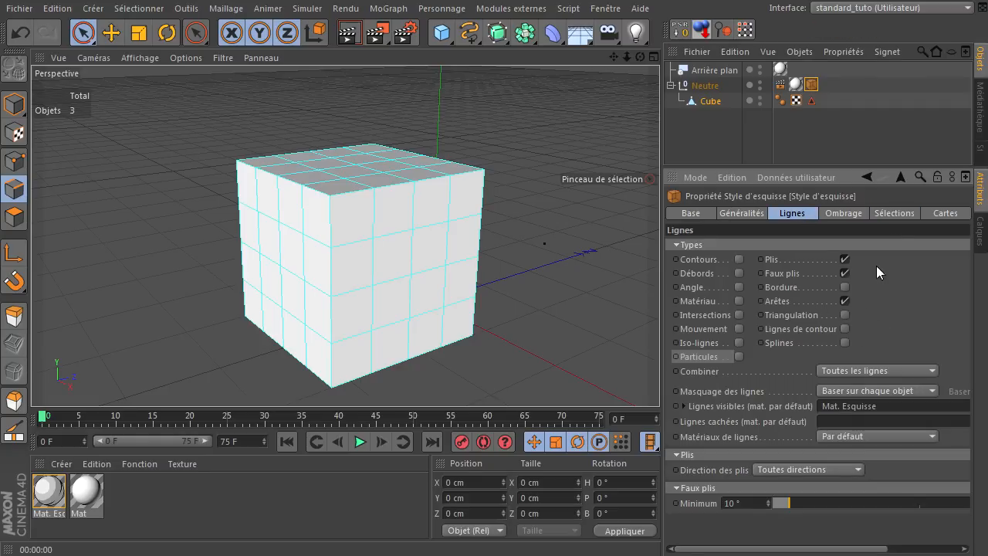
left_click(899, 213)
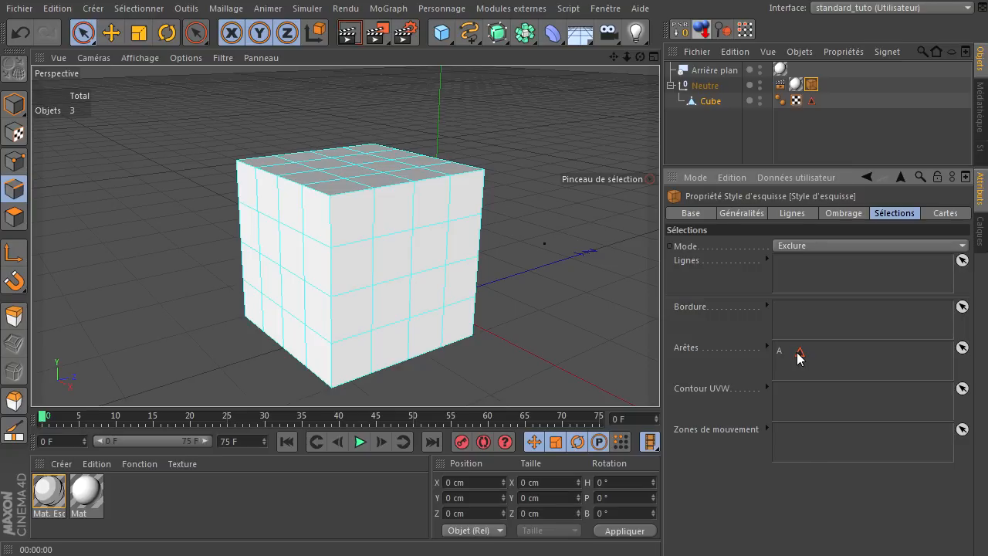
left_click(349, 32)
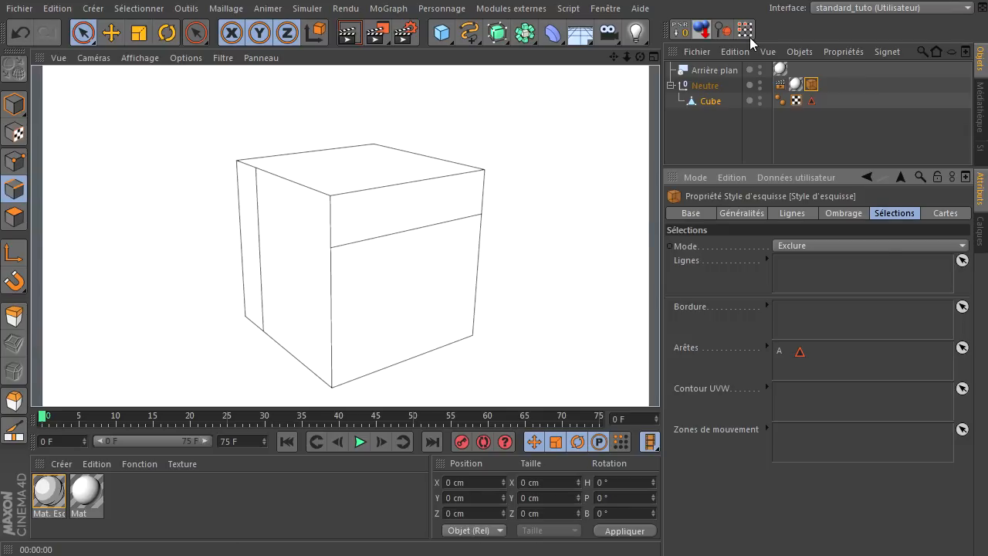
Select the edges meeting at the centre of the cube's top face and store them as a second edge selection tag.
left_click(697, 101)
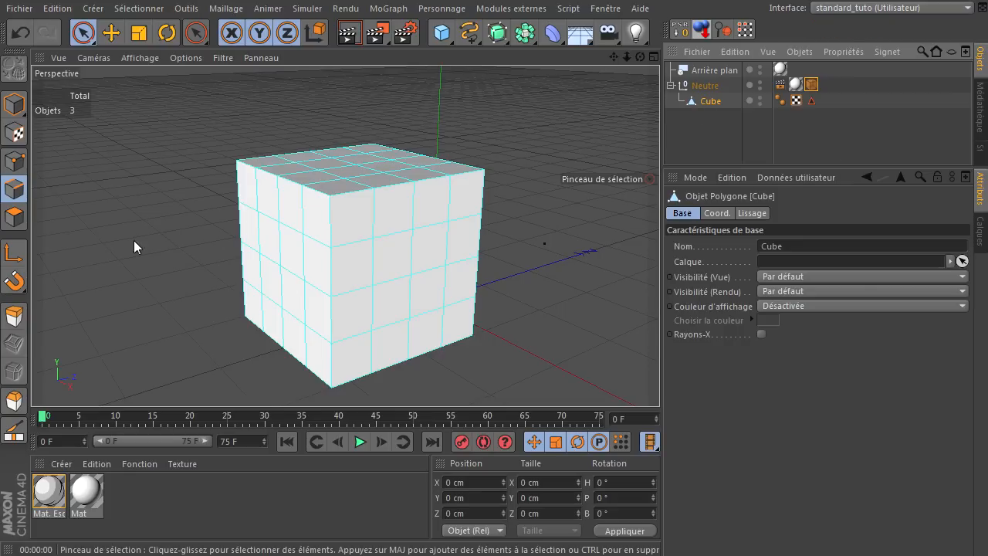
left_click(535, 194)
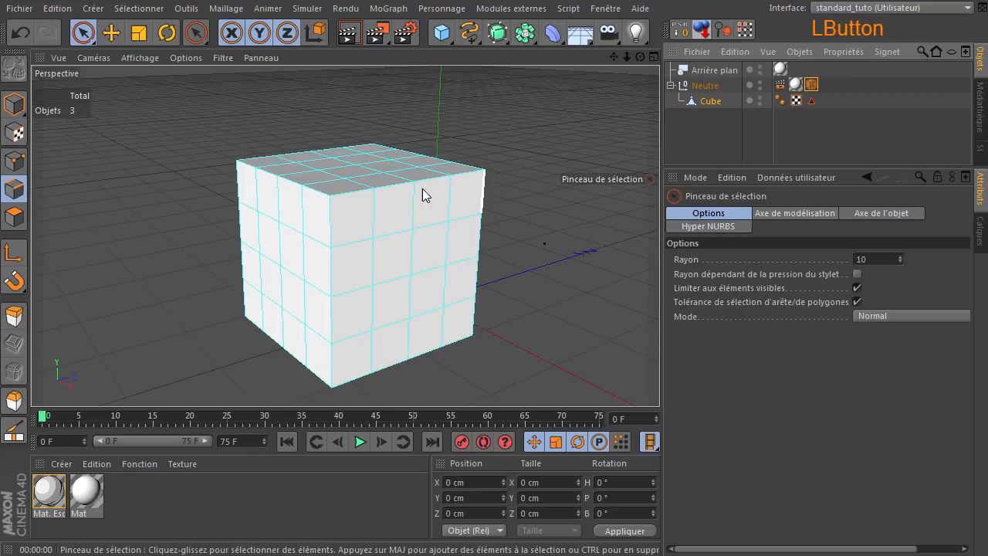
left_click(356, 169)
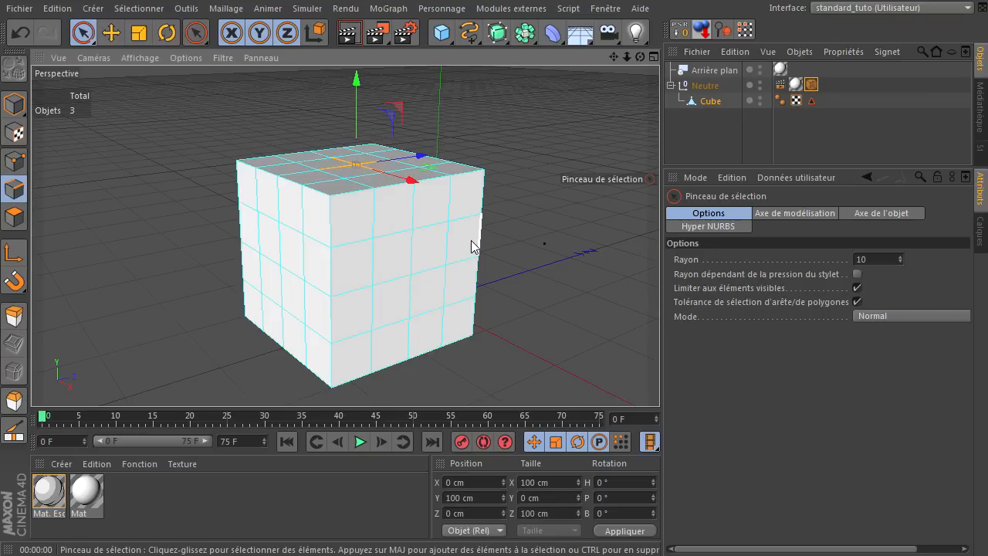
left_click(139, 9)
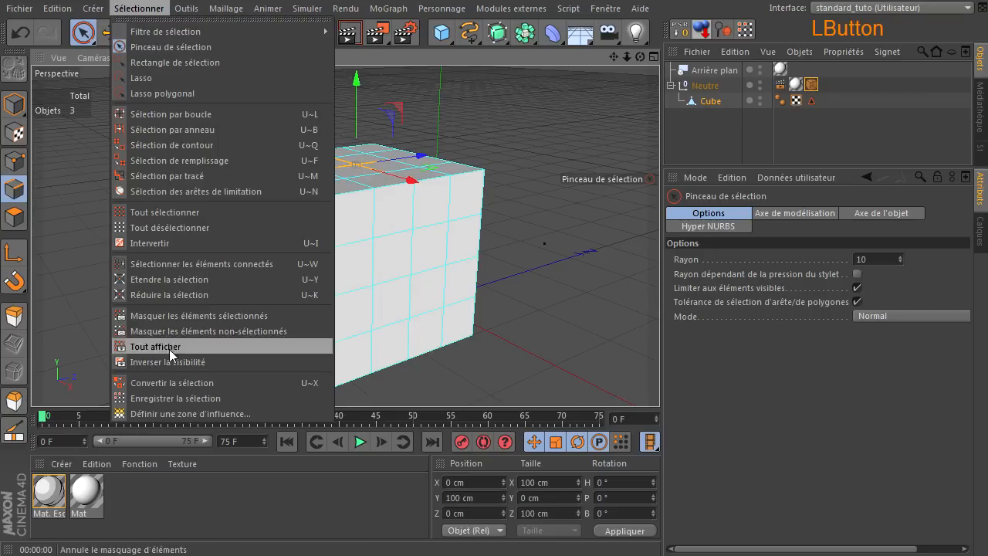
left_click(158, 398)
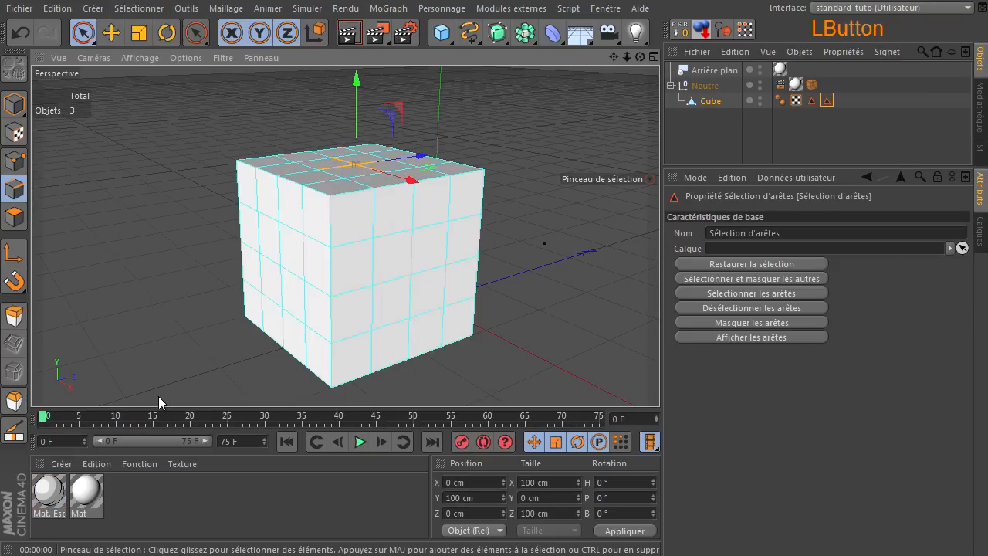
Add the second edge selection to the sketch style's Arêtes selections and rename its tag B.
left_click(811, 85)
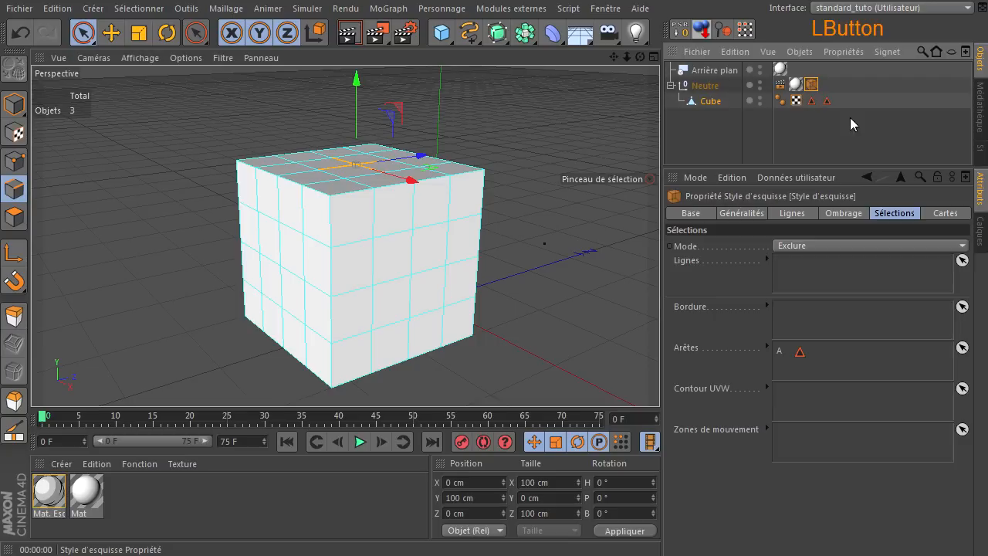
left_click_drag(828, 135, 807, 357)
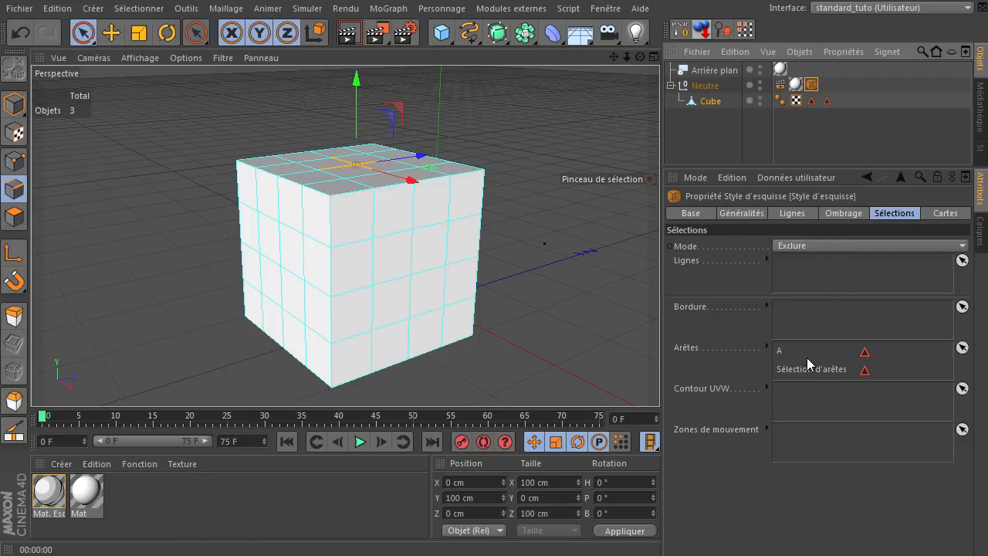
left_click(827, 101)
left_click(797, 229)
type("B")
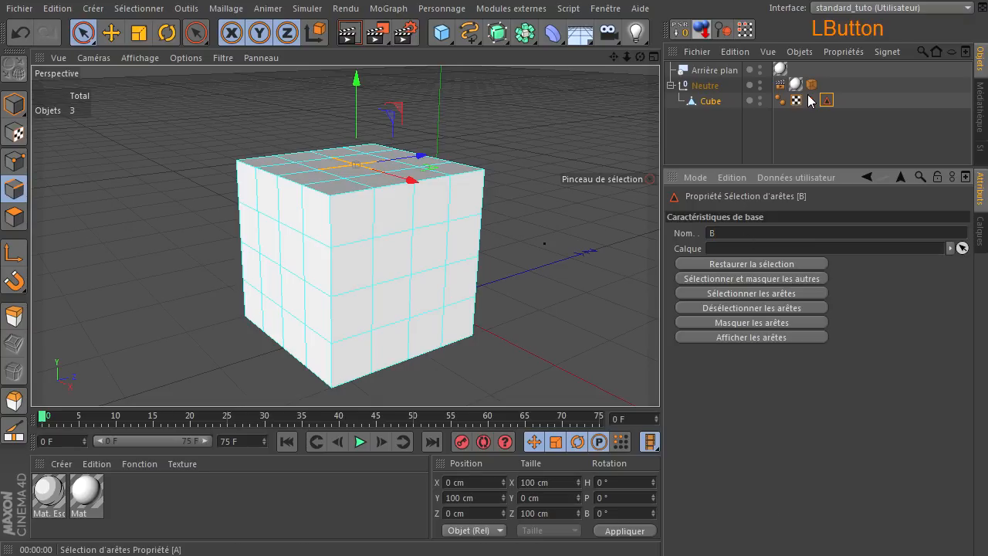
Render the cube with edge selections A and B, and review the line types and the selection mode, keeping Exclure.
left_click(811, 84)
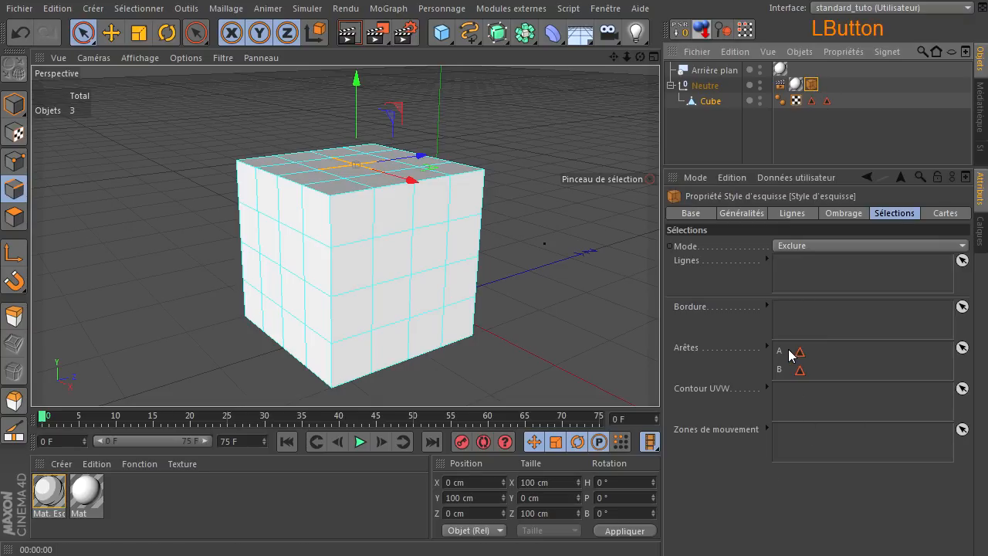
left_click(347, 31)
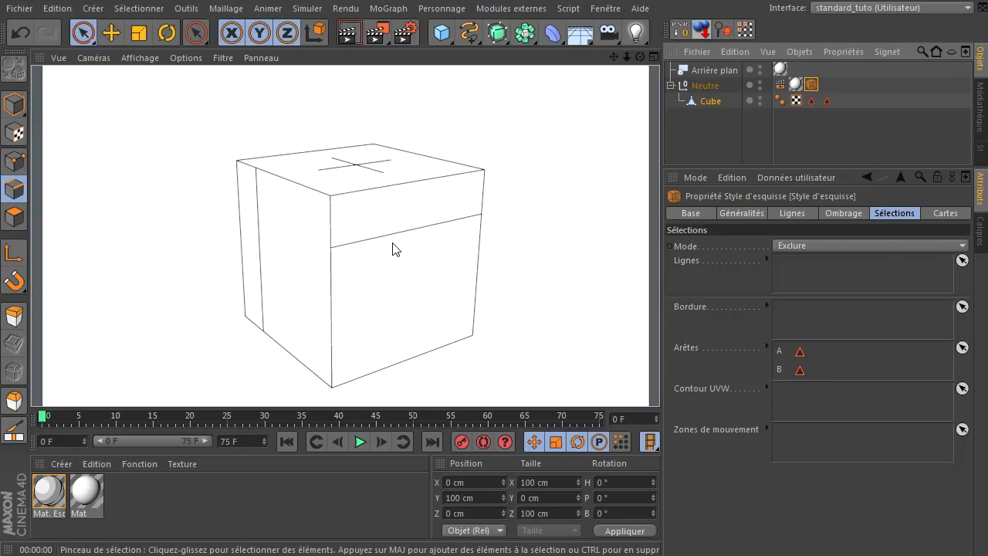
left_click(797, 214)
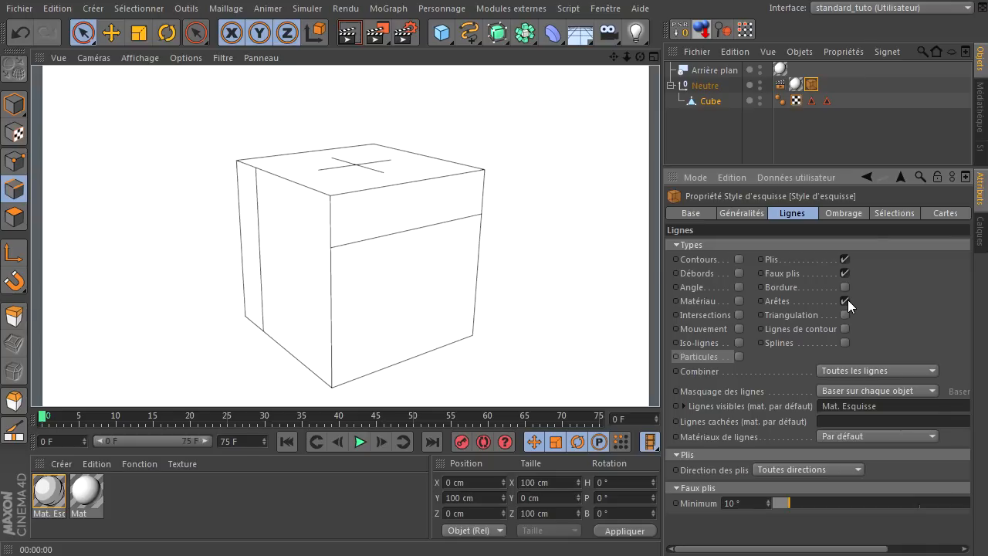
left_click(880, 213)
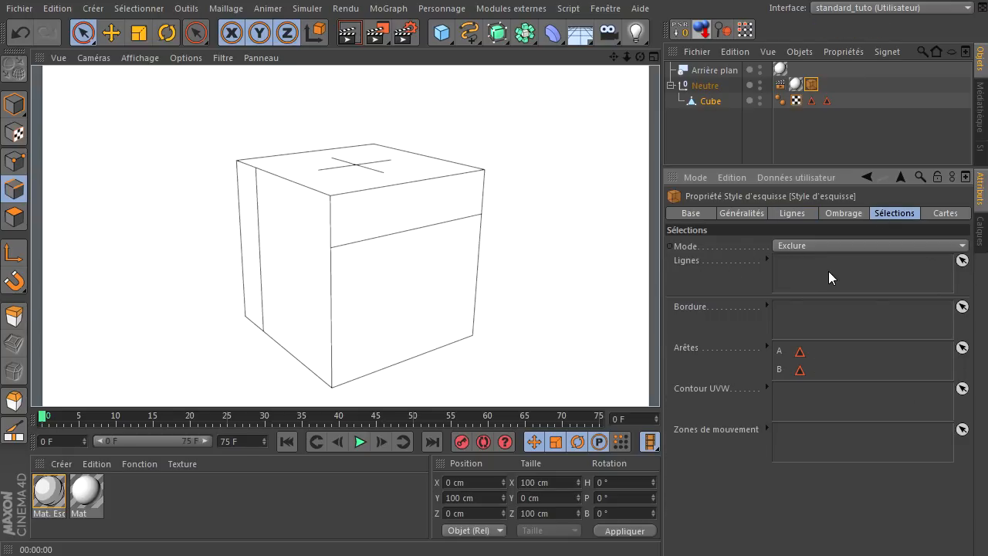
left_click(826, 246)
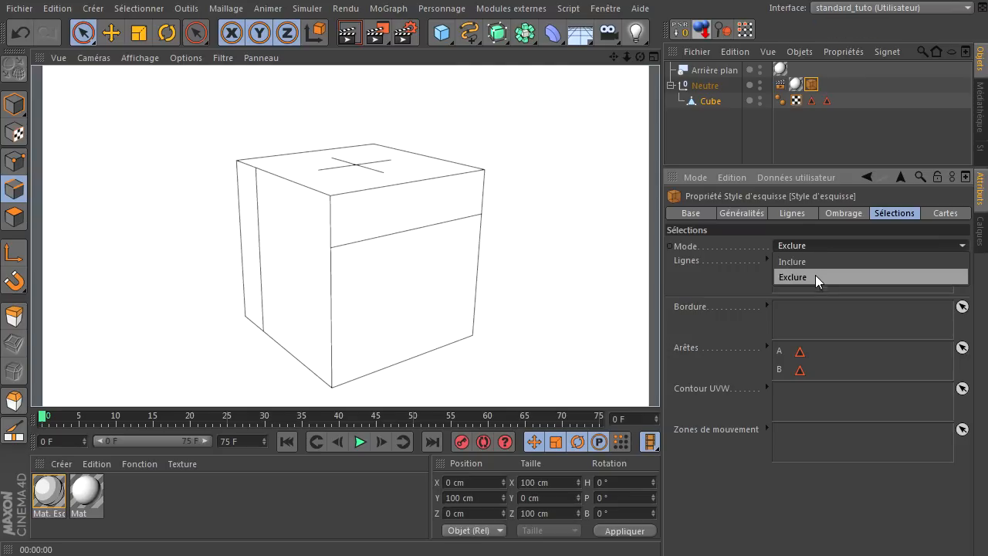
left_click(816, 276)
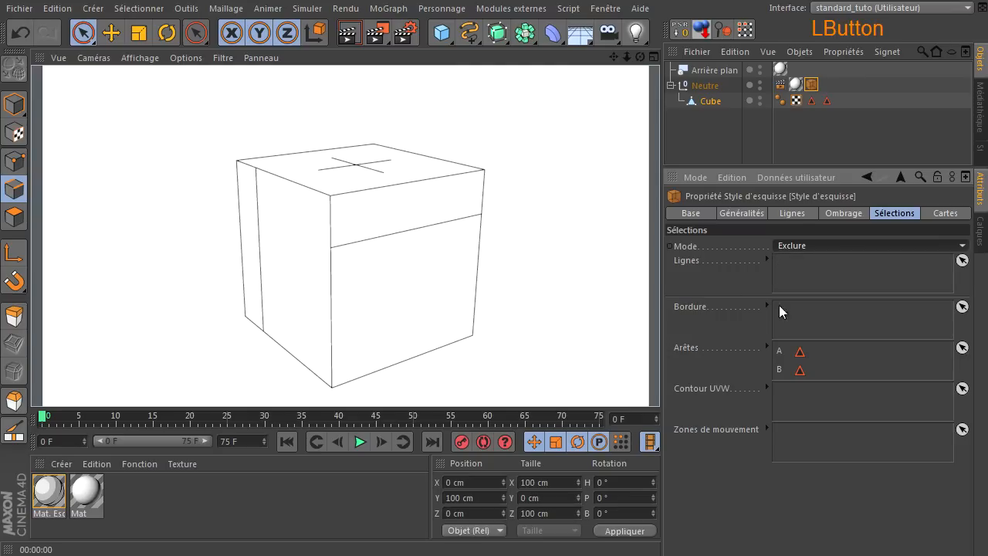
Remove A and B from the sketch style's Arêtes selections and assign A to the Lignes selections instead.
left_click(785, 355)
key("Delete")
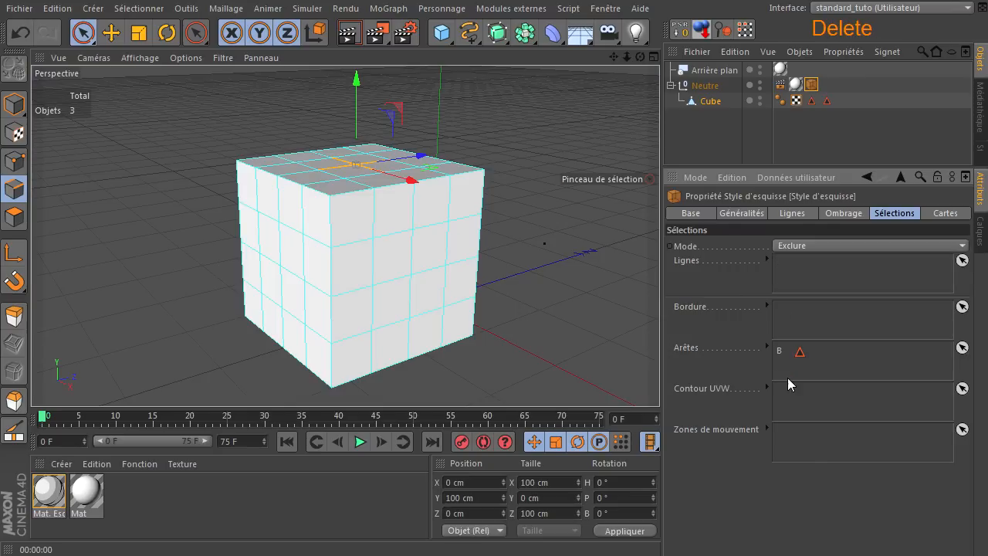
key("Delete")
left_click_drag(811, 101, 787, 260)
Set the sketch style's selection mode to Inclure and render the cube.
left_click(788, 247)
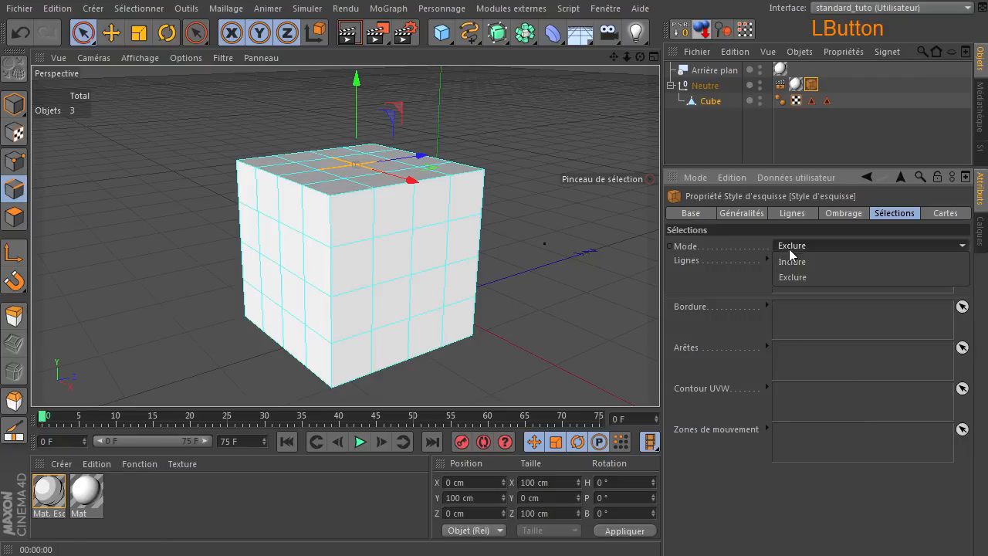
left_click(789, 258)
left_click(349, 32)
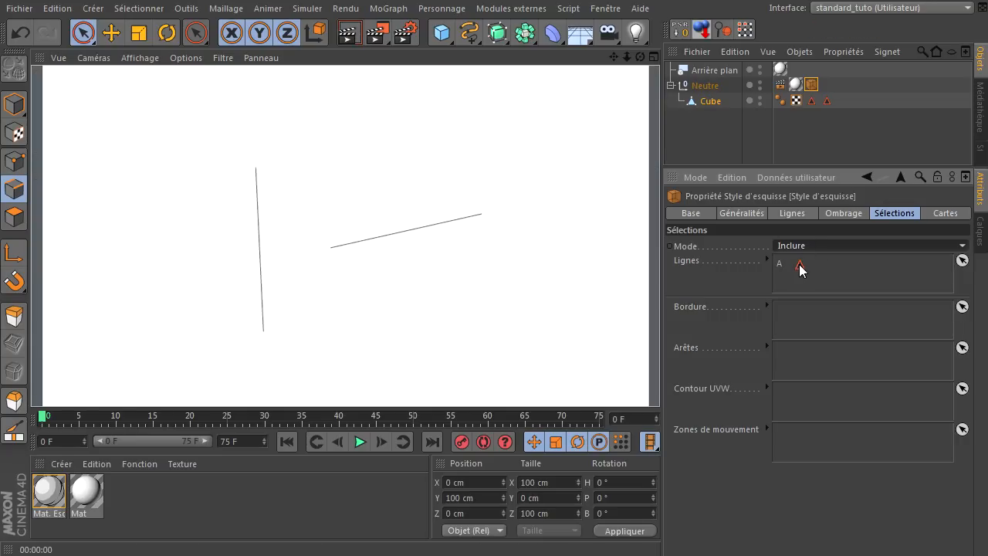
Compare the sketch style's enabled line types with its selection settings, keeping Arêtes enabled.
left_click(812, 85)
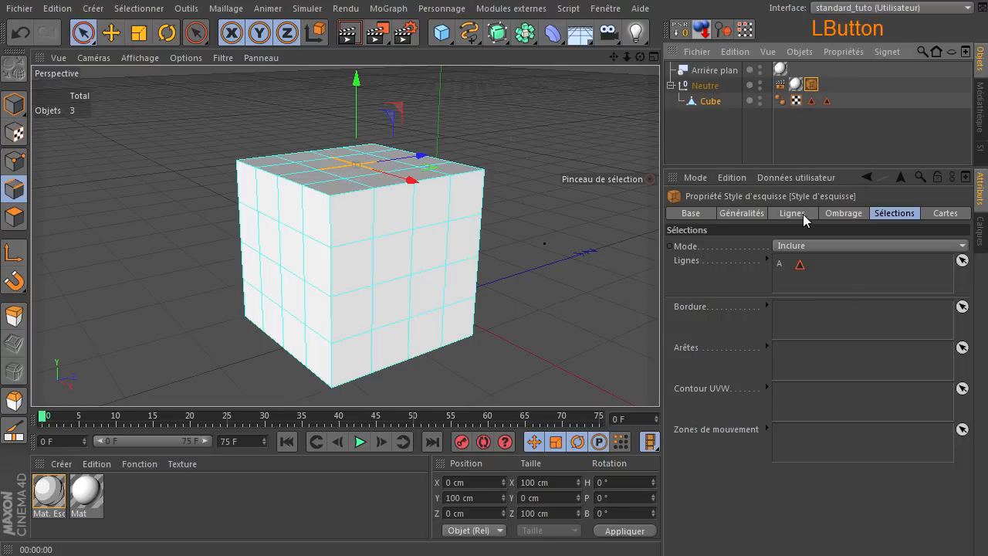
left_click(803, 214)
left_click(843, 302)
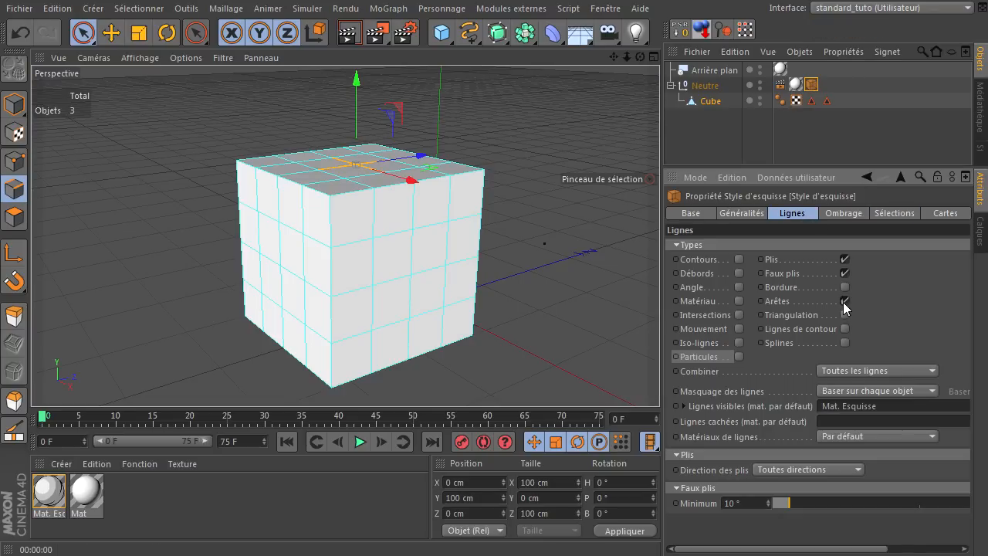
left_click(894, 213)
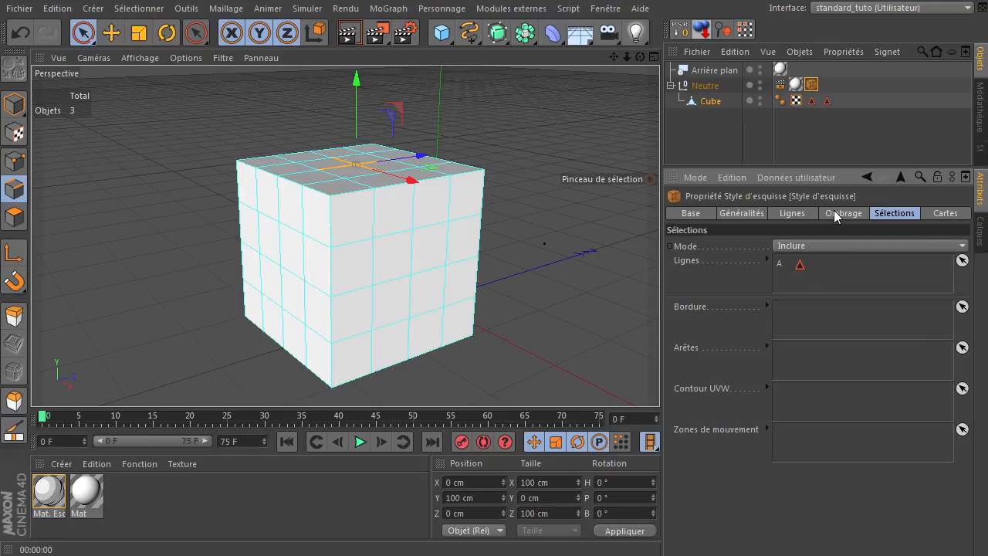
left_click(792, 213)
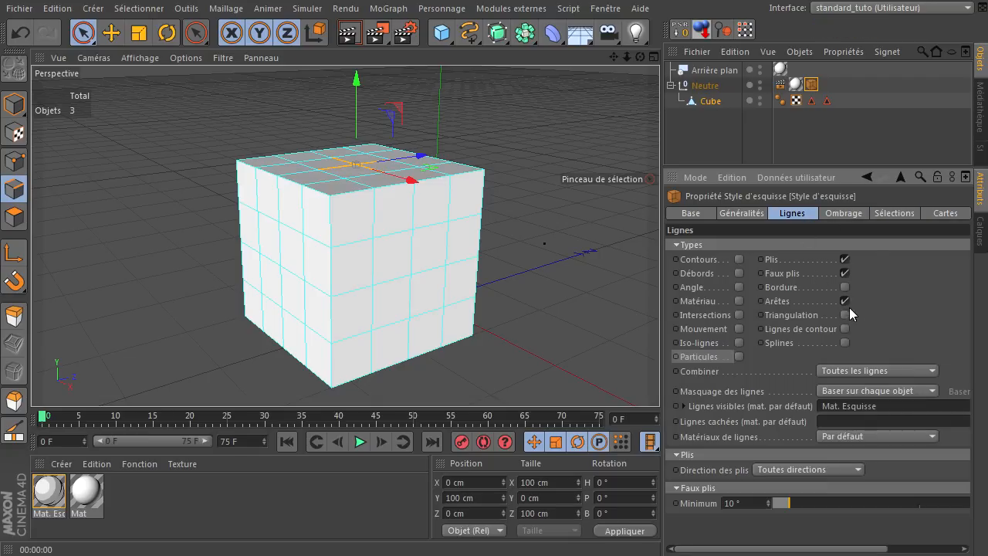
Add edge selection B beside A in the sketch style's Lignes selections and render the cube in Inclure mode.
left_click(883, 215)
left_click(779, 264)
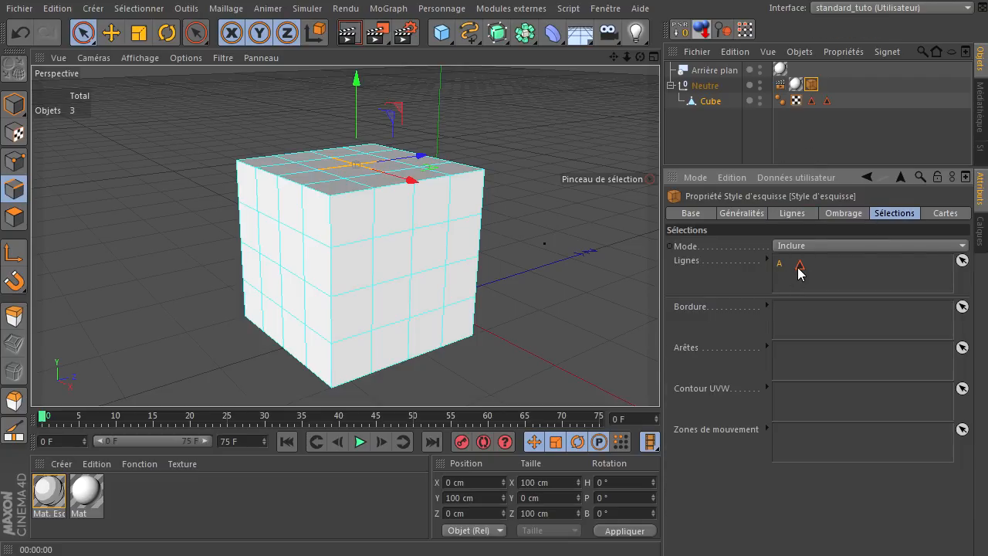
mouse_move(828, 101)
left_mouse_down()
mouse_move(833, 264)
mouse_move(820, 270)
left_mouse_up()
left_click(348, 32)
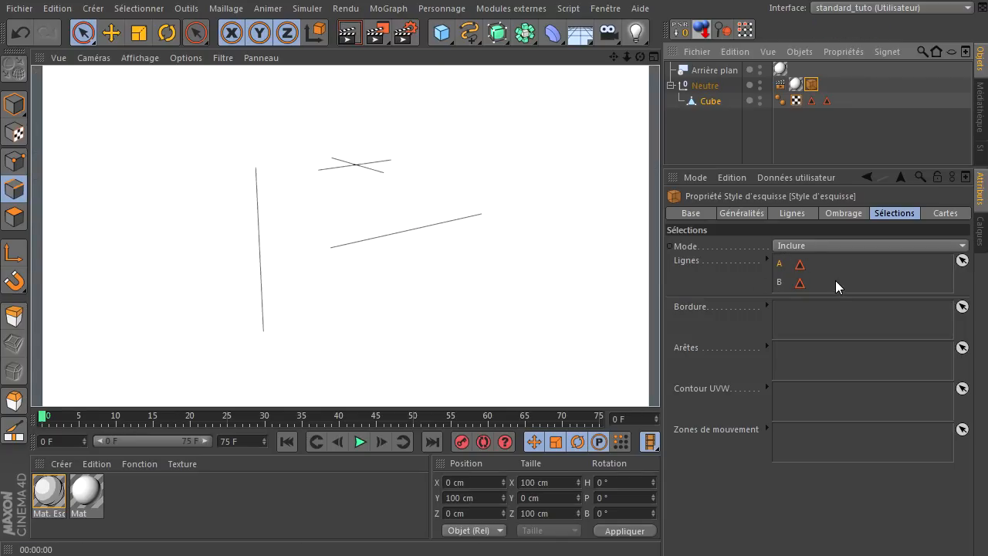
Switch the sketch style's selection mode to Exclure for A and B, and render the cube.
left_click(856, 248)
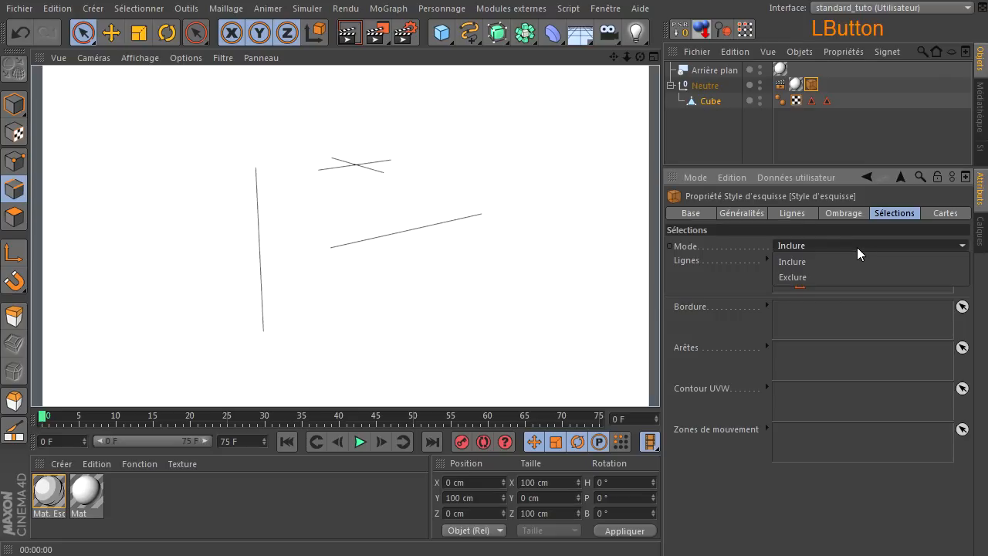
left_click(844, 276)
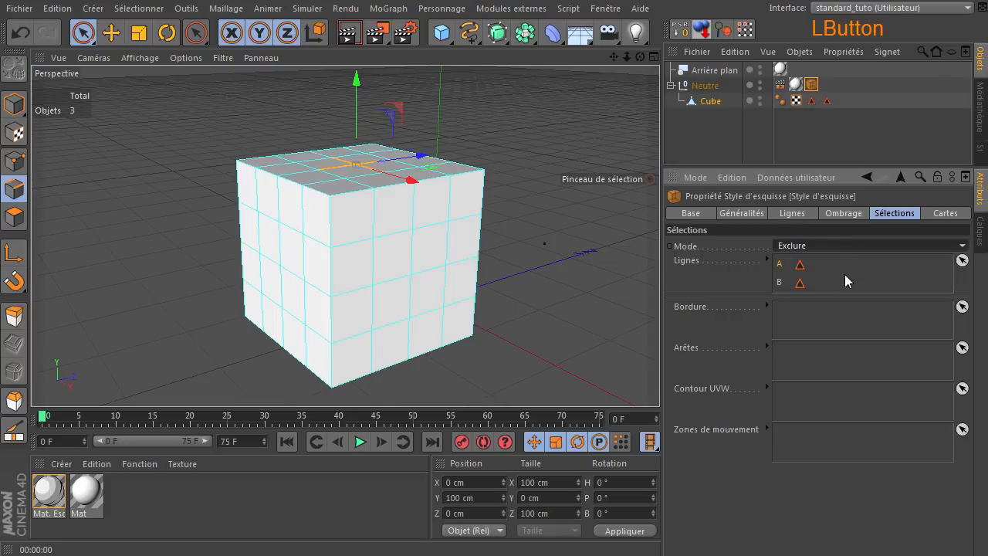
left_click(781, 214)
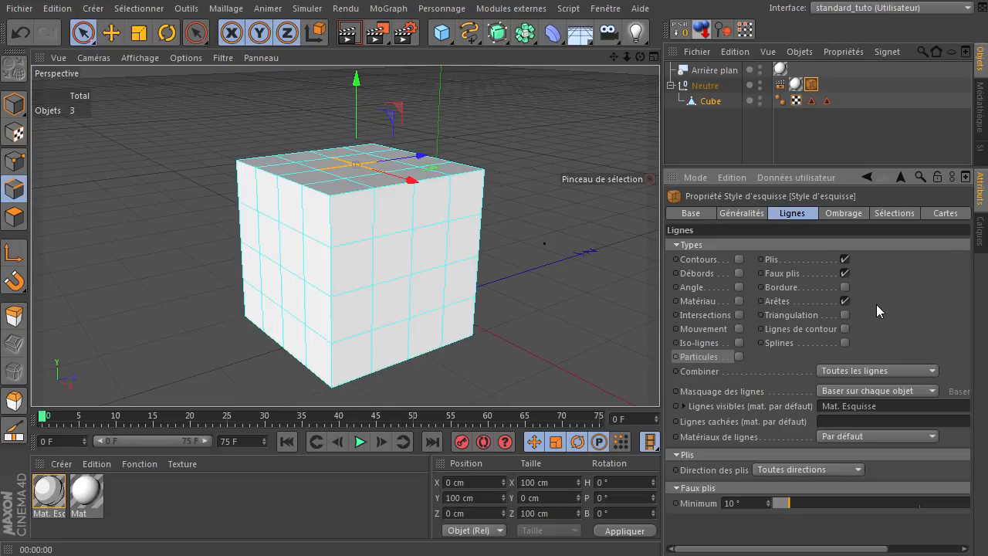
left_click(892, 214)
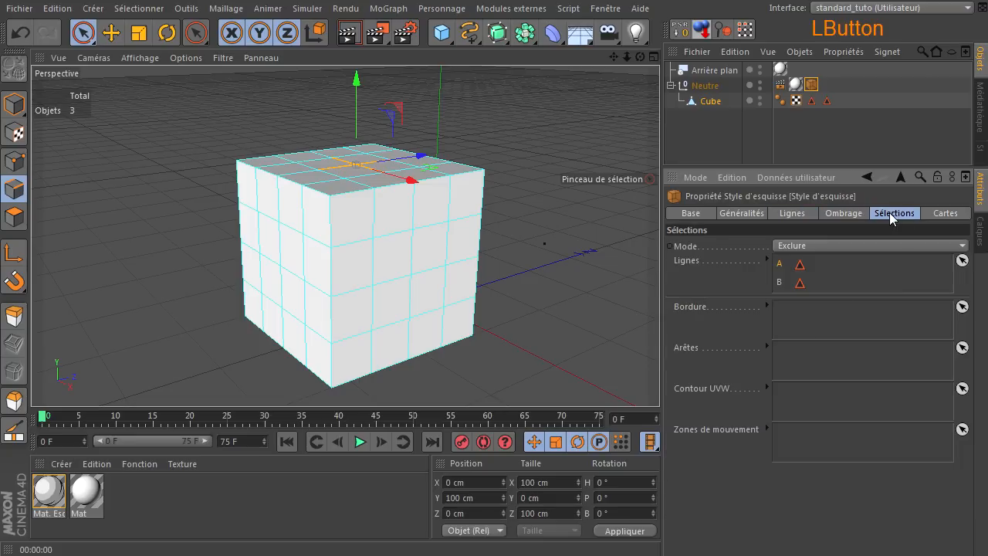
left_click(779, 262)
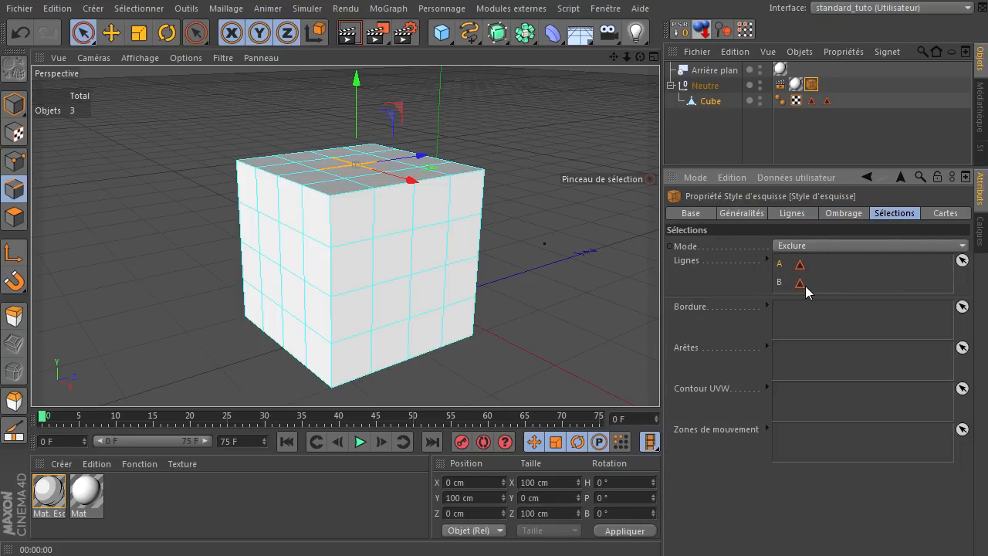
left_click(349, 32)
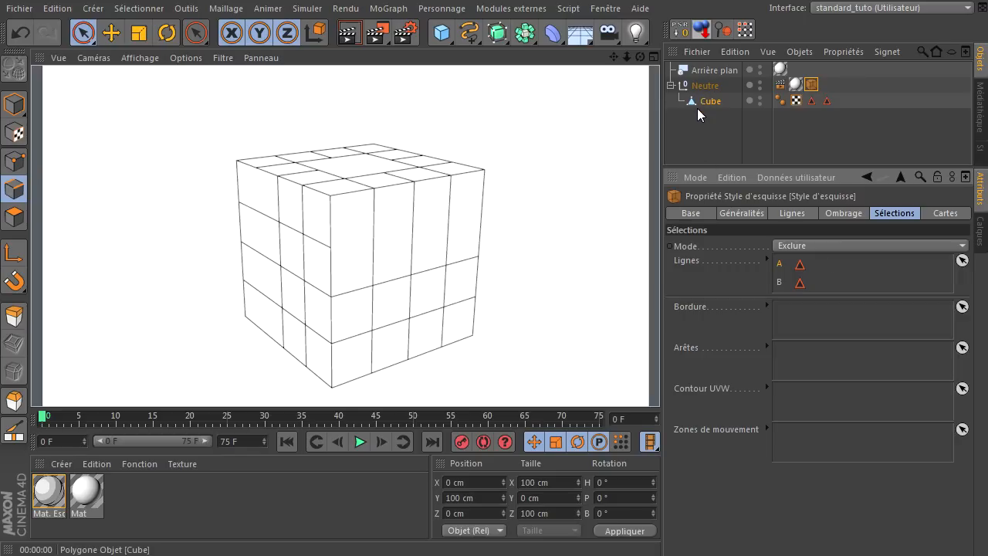
Delete the Neutre object together with its child cube.
left_click(711, 89)
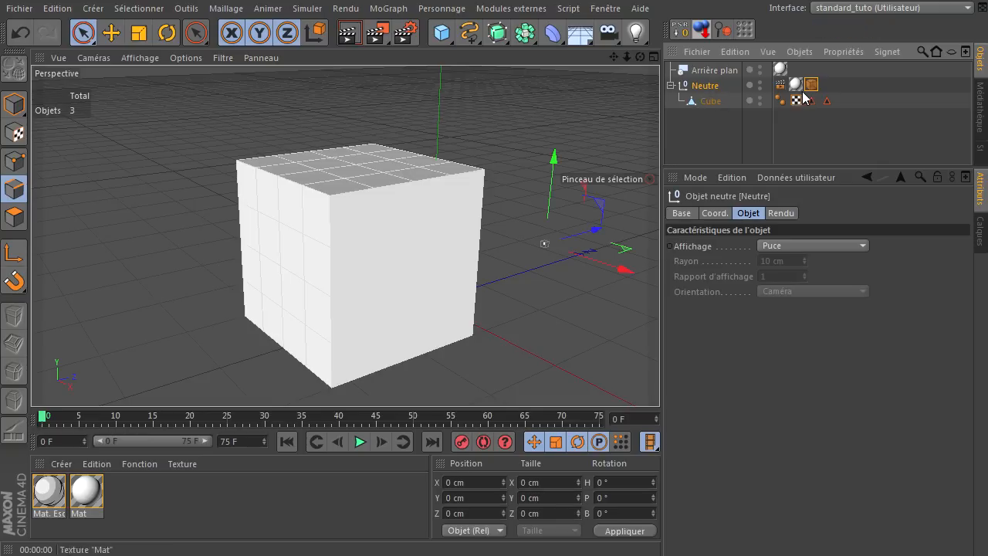
left_click(716, 86)
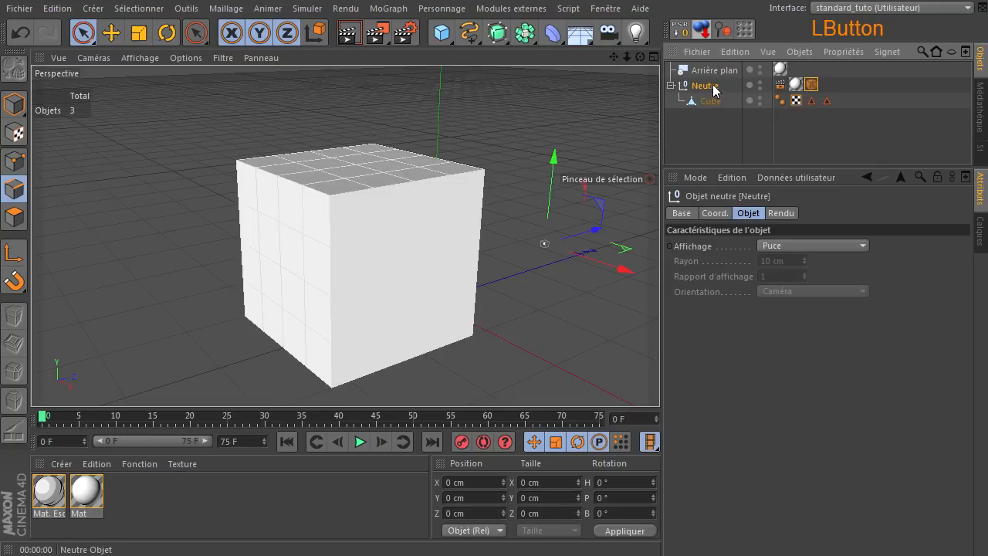
key("Delete")
Create a new cube with Taille Y 30 cm and Taille Z 300 cm, and drop it onto the floor.
left_click_drag(442, 33, 517, 144)
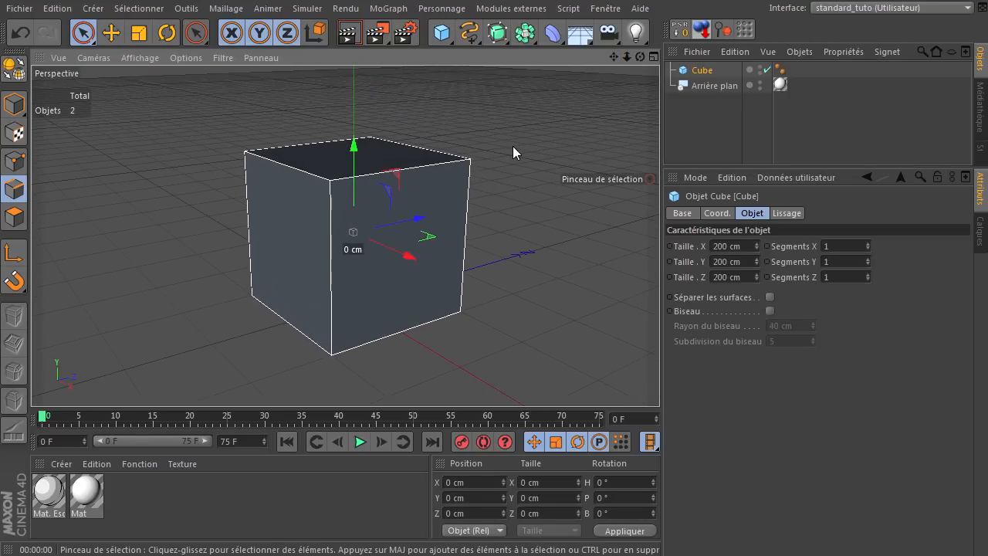
double_click(738, 274)
type("30")
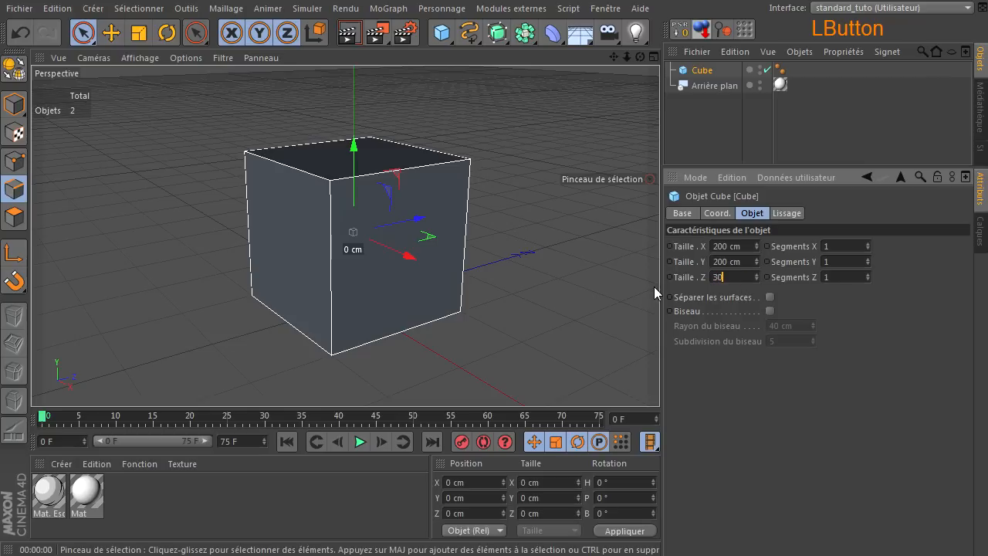
type("0")
double_click(730, 261)
type("20")
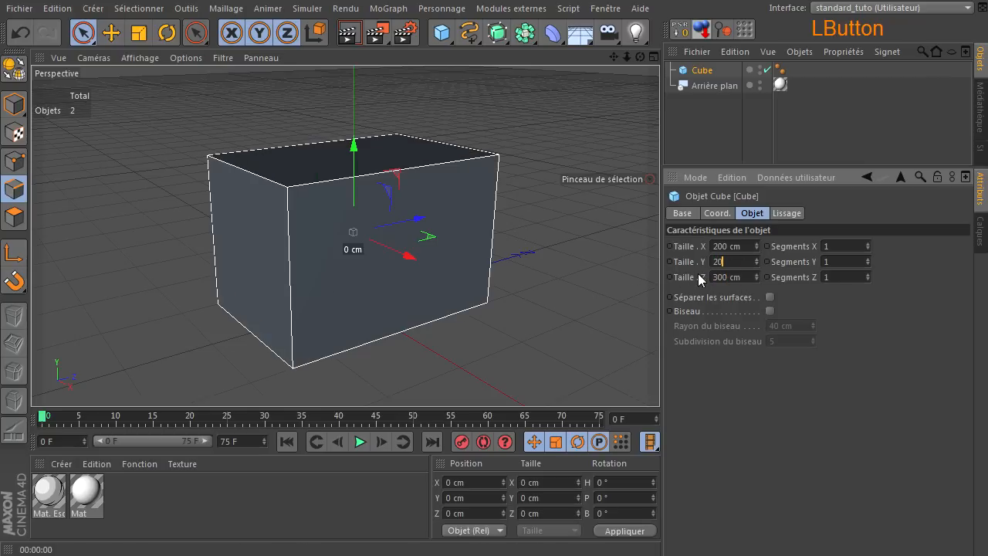
key("Return")
left_click(745, 265)
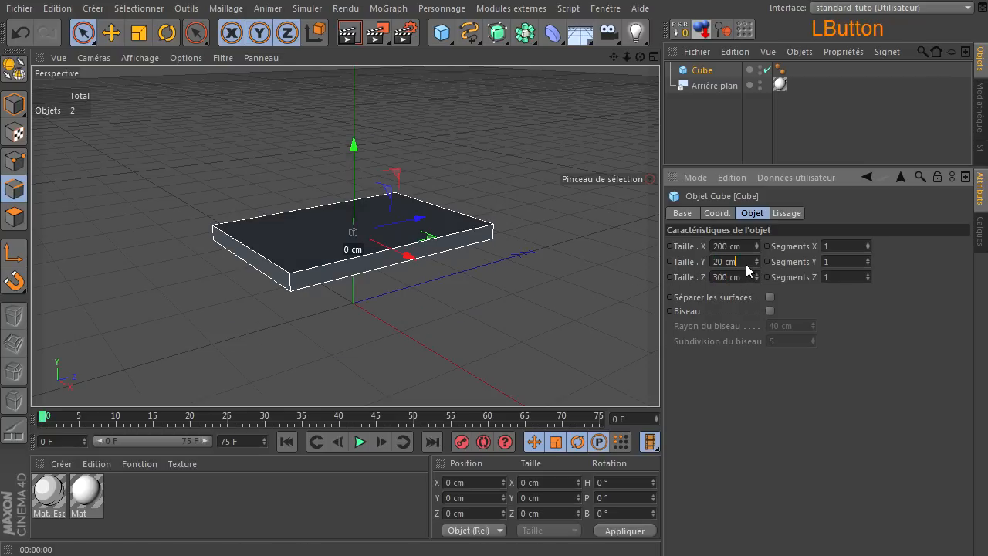
type("30")
key("Return")
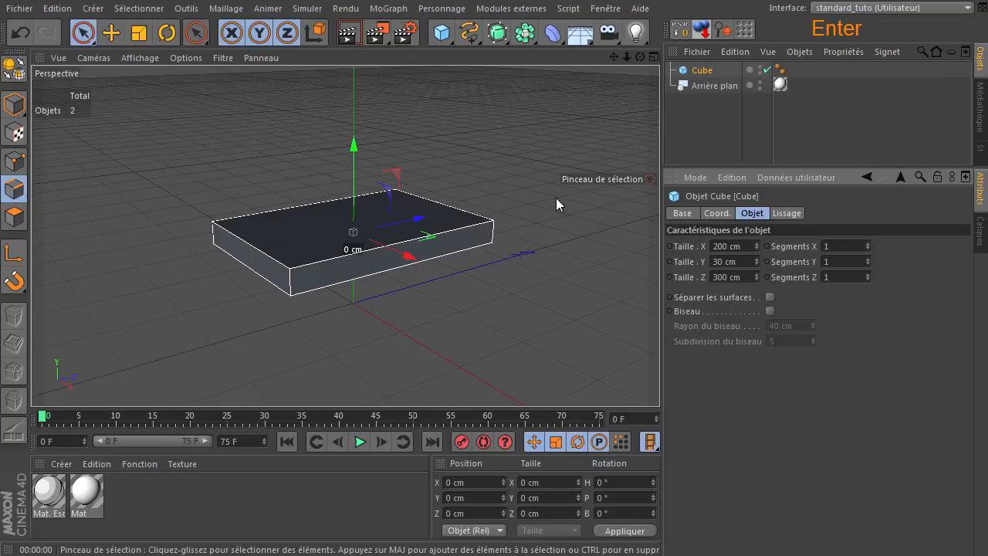
left_click(701, 34)
Add a plane with Largeur 200 cm and Hauteur 300 cm.
left_click_drag(443, 34, 587, 50)
left_click(633, 77)
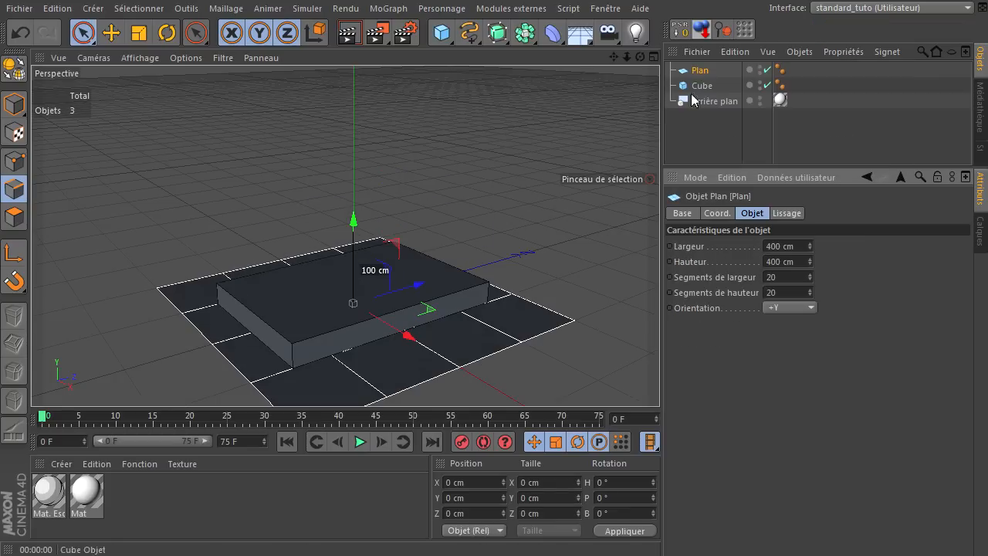
double_click(795, 246)
type("20")
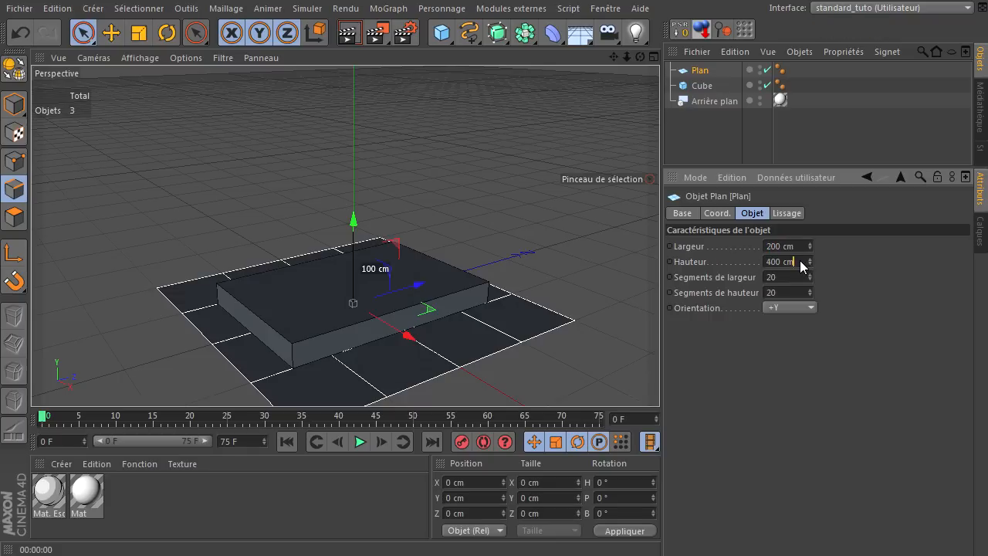
double_click(800, 260)
type("300")
key("Return")
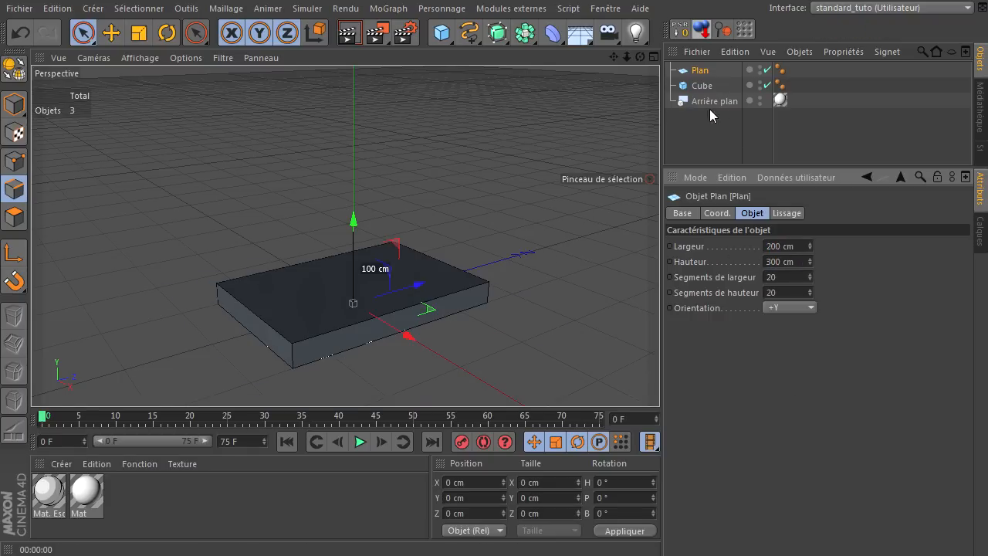
Raise the plane to Y 30 cm so it rests on the flat cube's upper face.
left_click(704, 85)
left_click(700, 72)
left_click(467, 499)
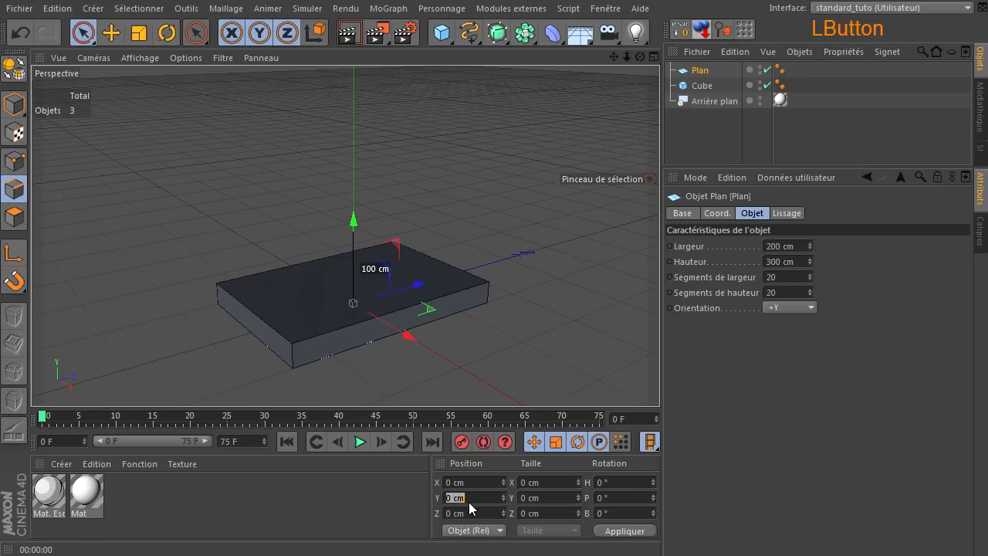
type("3")
key("Return")
left_click(475, 496)
left_click_drag(354, 233, 368, 208)
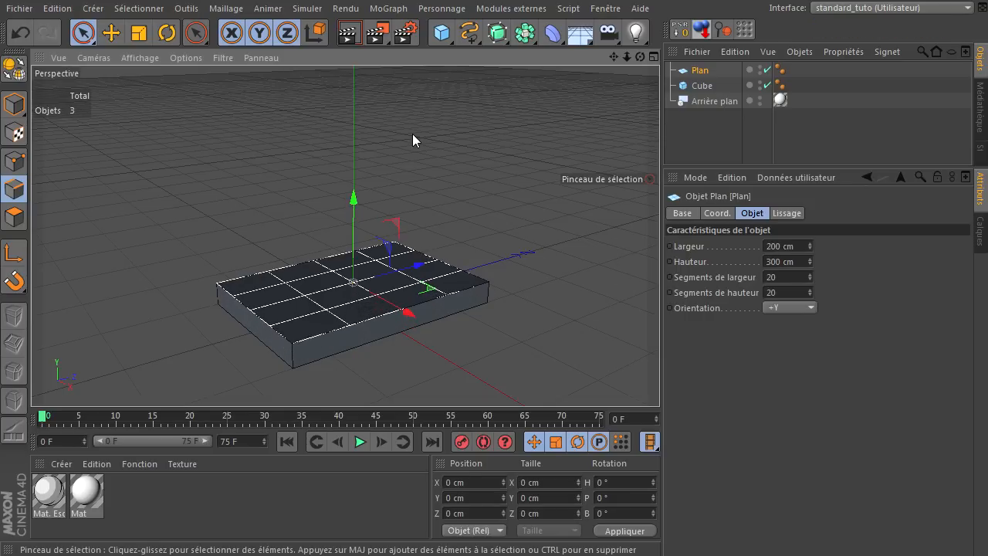
Add an Incurvation deformer with an intensity of 81° and rotate it to a B angle of -90°.
left_click(14, 104)
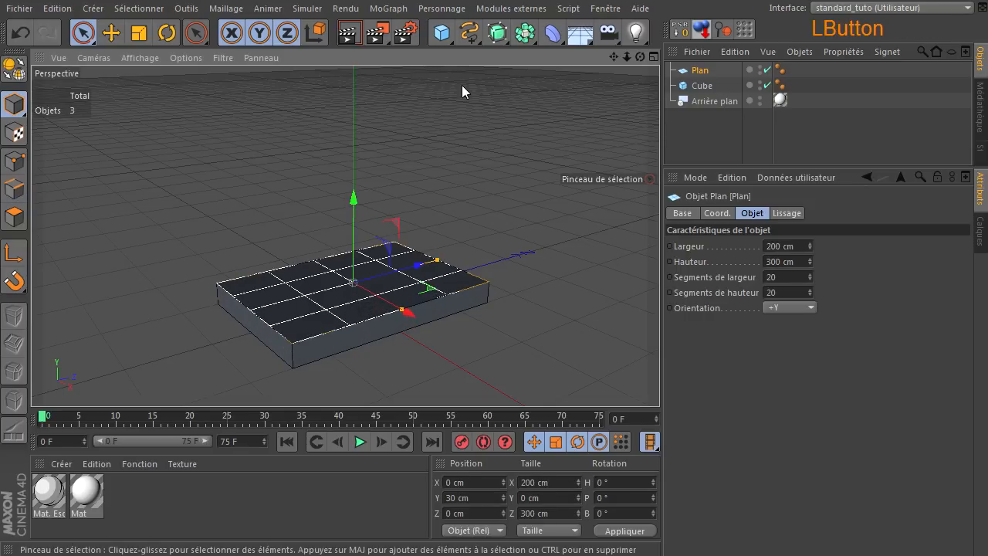
left_click_drag(553, 33, 661, 55)
left_click_drag(849, 275, 850, 275)
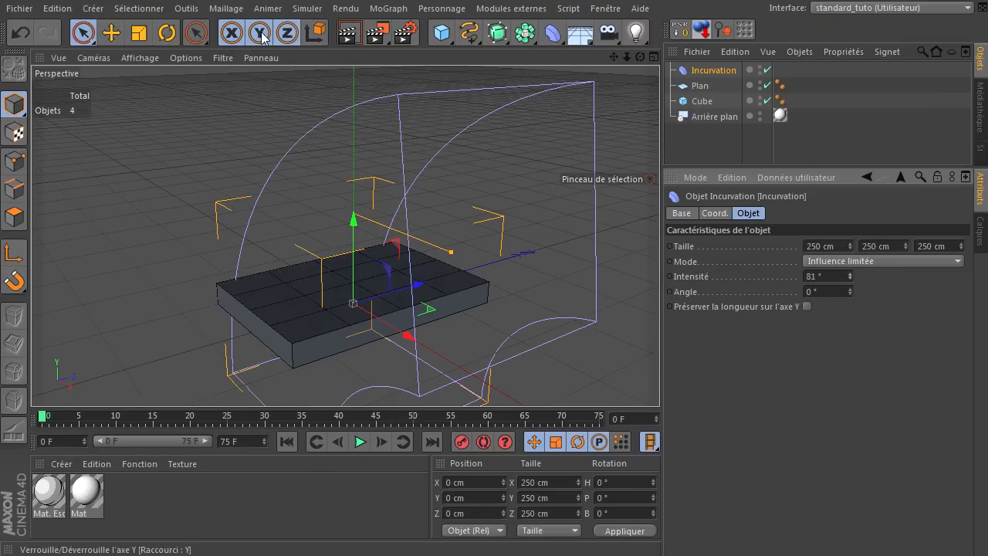
left_click(167, 32)
left_click_drag(388, 300, 345, 260)
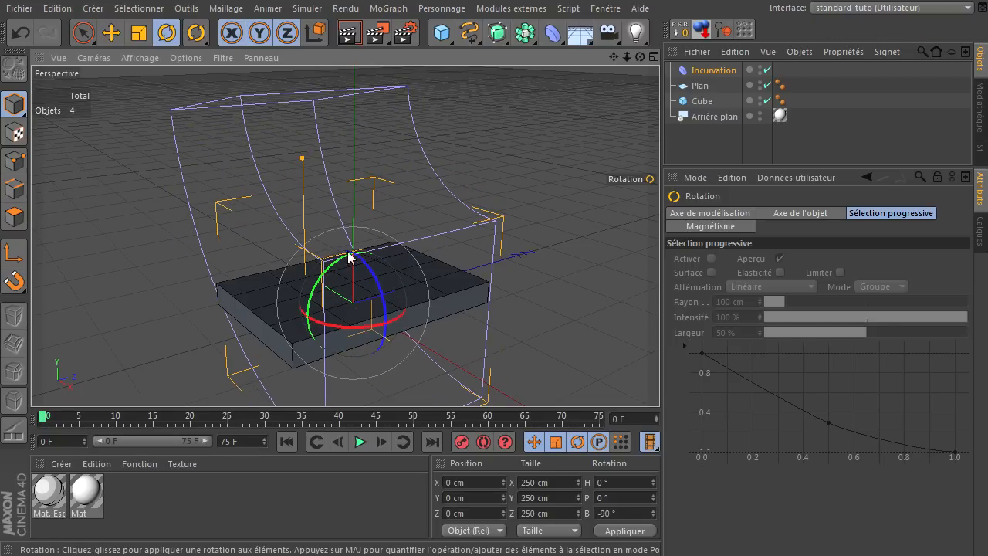
Set the Incurvation deformer's size to 2 cm, 100 cm and 100 cm.
left_click(715, 73)
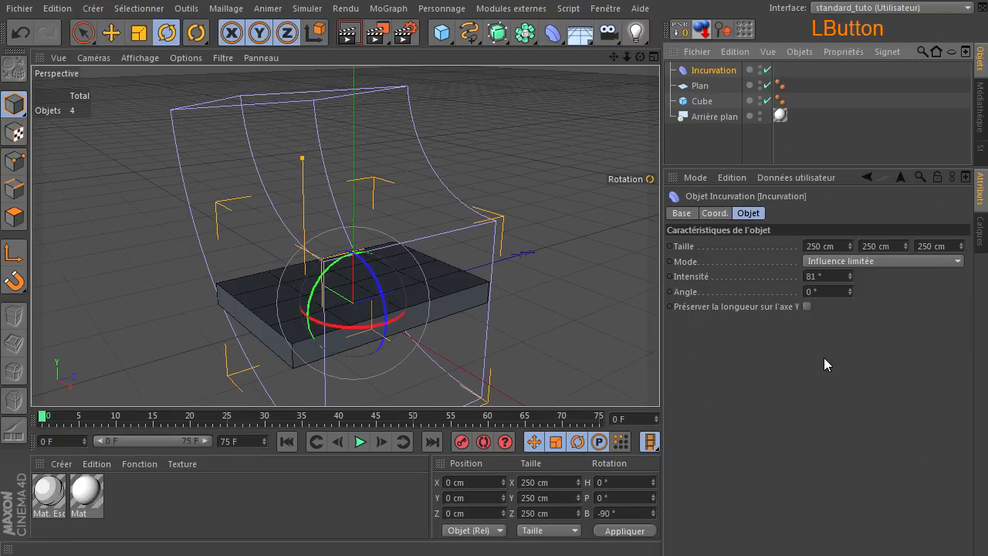
left_click(838, 242)
type("2")
key("Return")
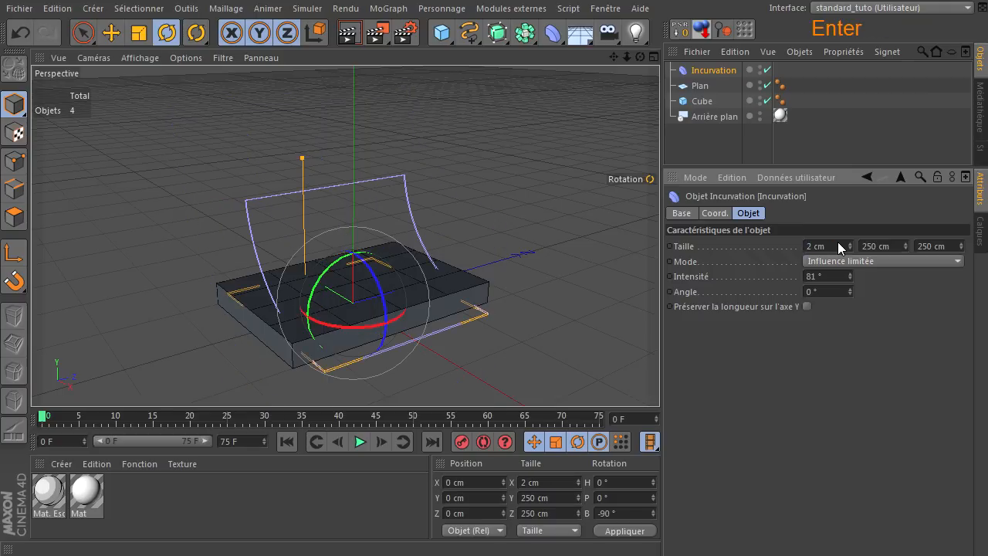
left_click(892, 245)
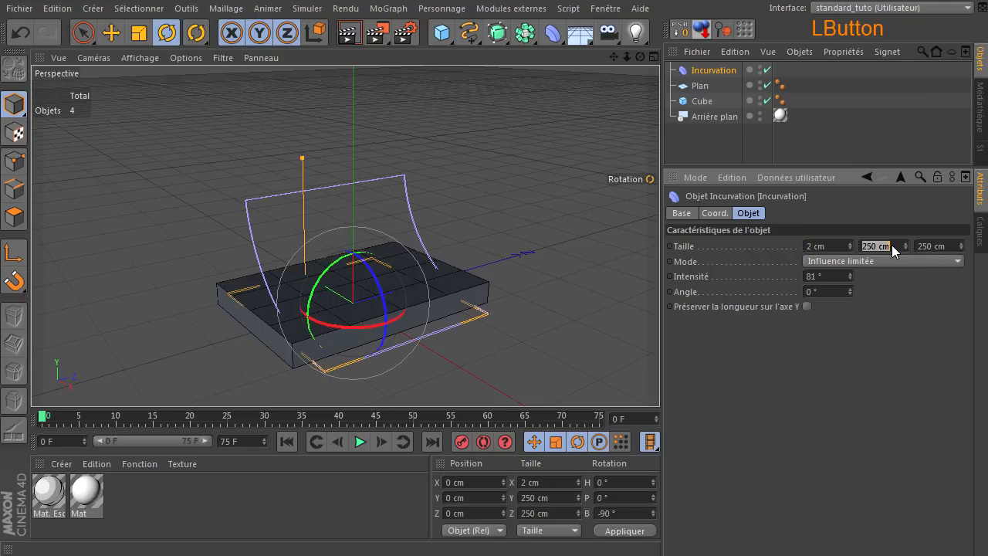
type("100")
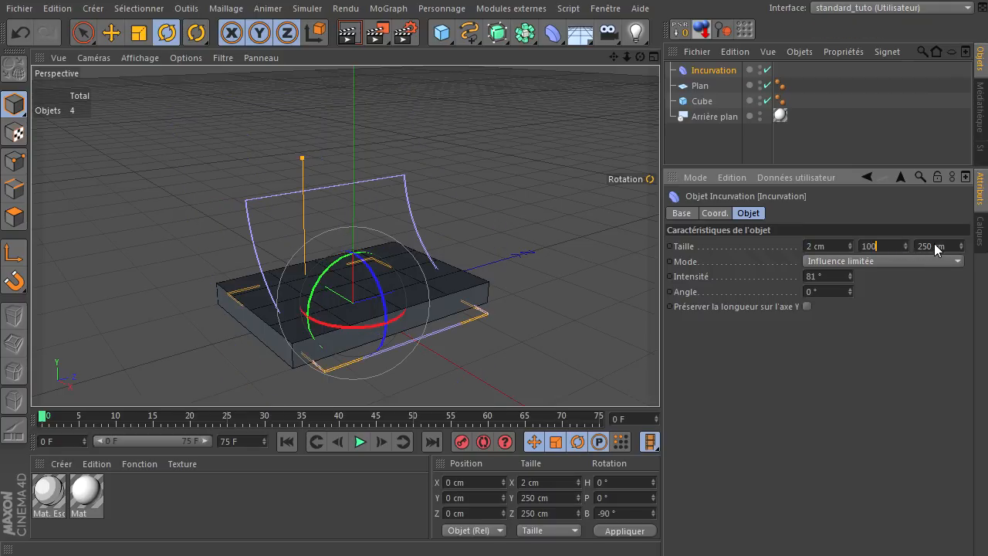
left_click(934, 245)
type("100")
key("Return")
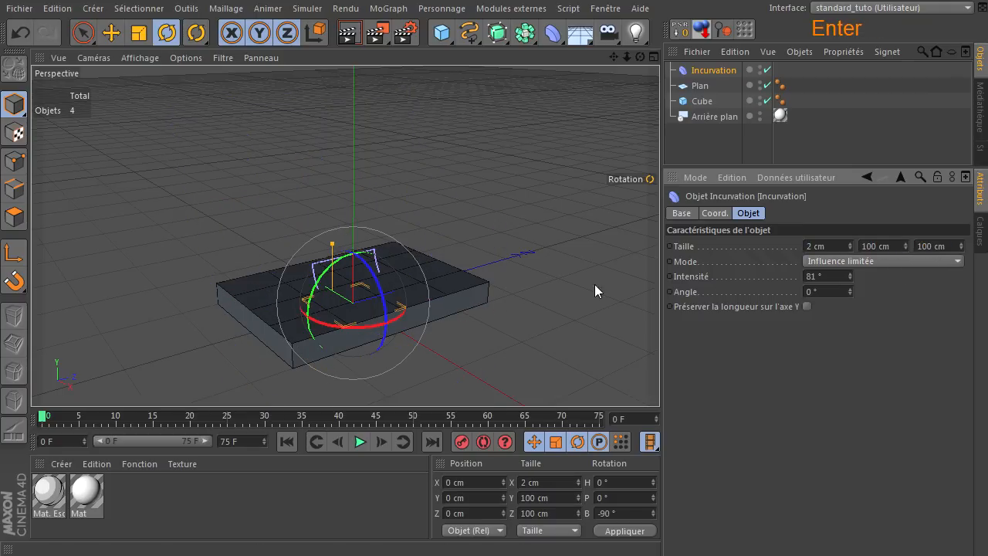
Rotate the Incurvation deformer to a heading of about 43° and make it a child of the Plan object.
left_click_drag(324, 327, 360, 328)
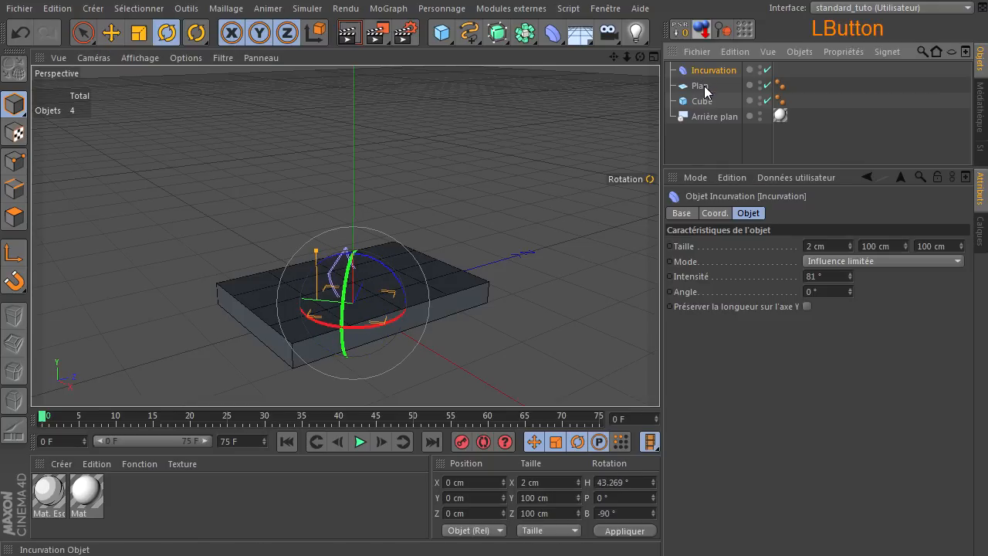
left_click_drag(705, 91, 704, 88)
Move the Incurvation deformer to the plane's corner at about X -108, Z -102 cm, and enable length preservation along Y.
left_click(84, 32)
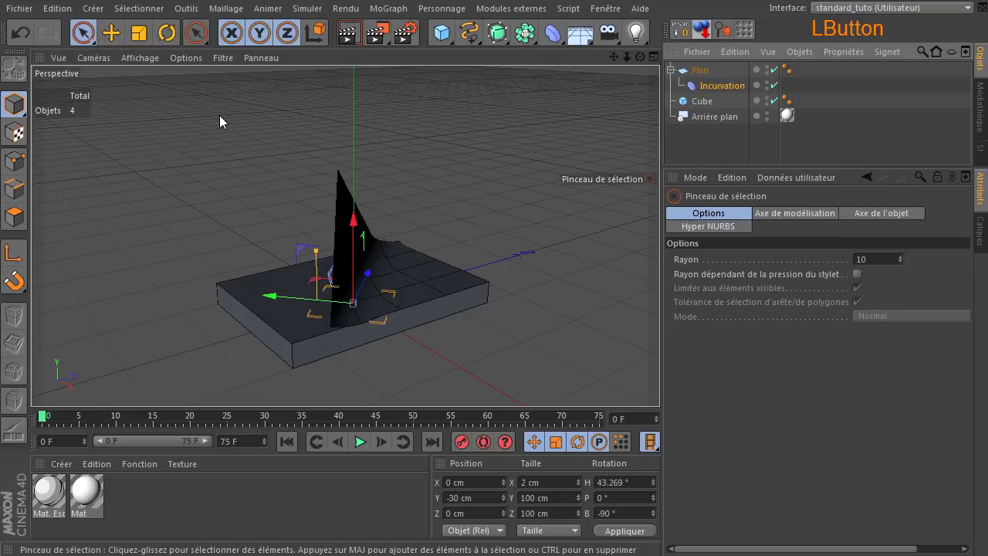
left_click_drag(272, 296, 176, 289)
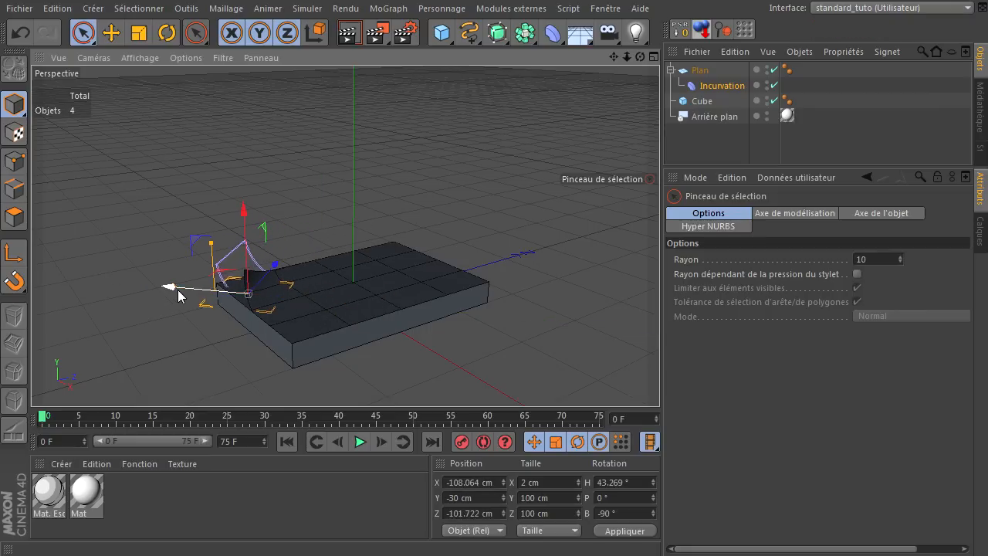
left_click(698, 90)
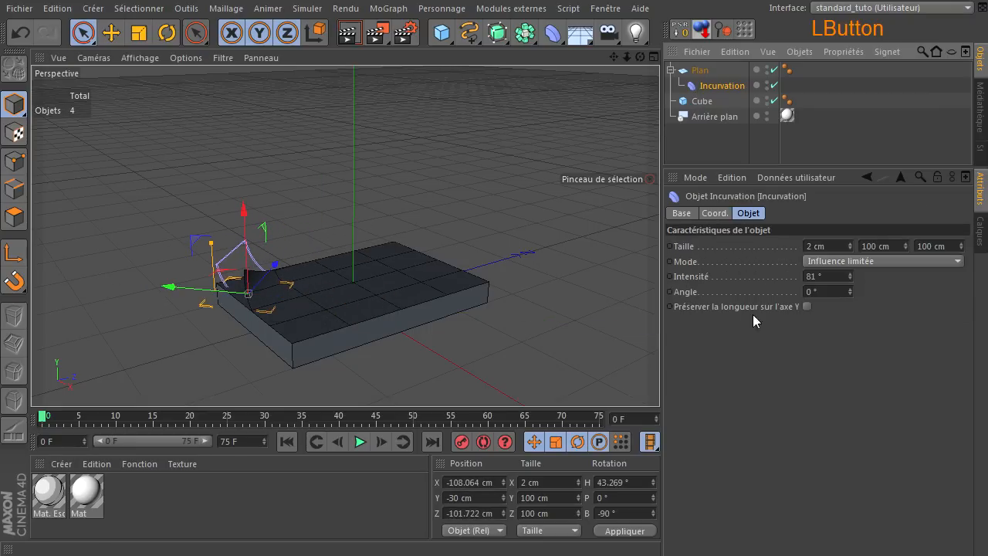
left_click(808, 306)
mouse_move(640, 58)
left_mouse_down()
mouse_move(659, 378)
mouse_move(640, 58)
left_mouse_up()
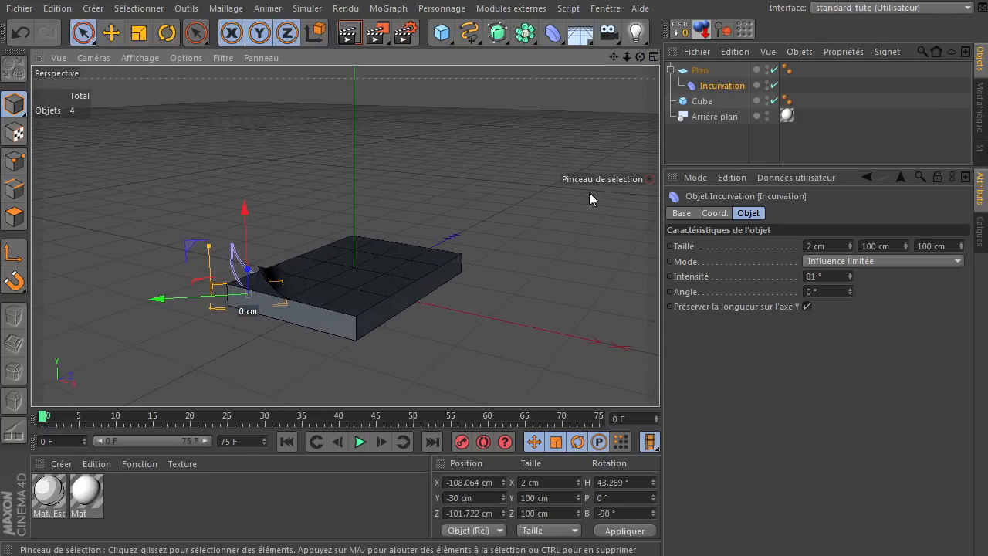
Set the Incurvation deformer's intensity to 19° and render the view.
left_click(719, 88)
left_click_drag(851, 276, 851, 276)
left_click(850, 275)
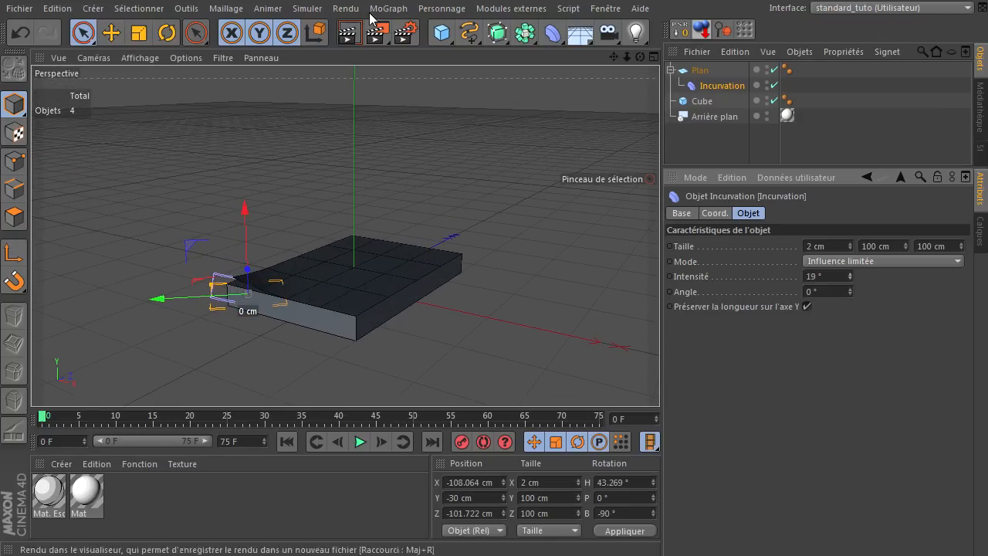
left_click(348, 32)
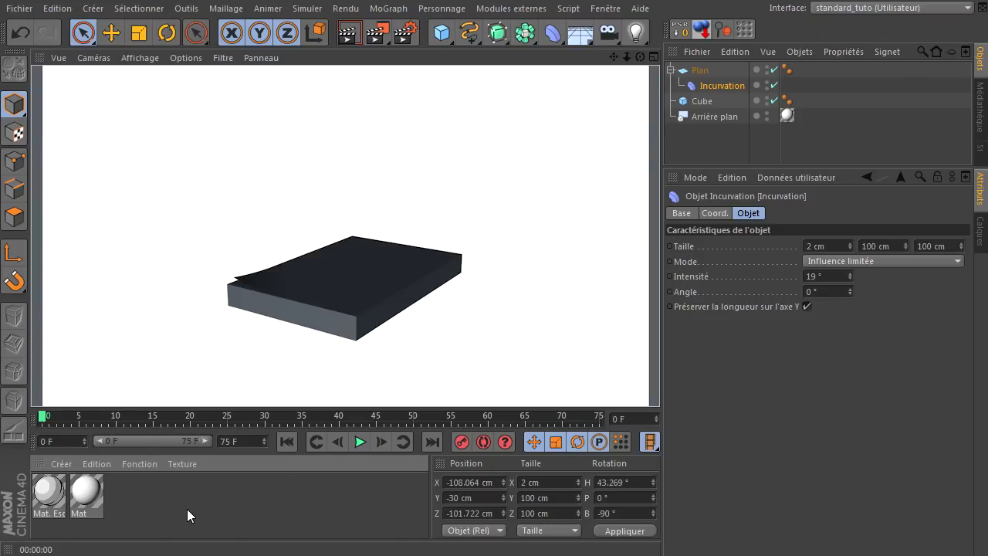
Group the Cube and the Plan under a null object and apply the Mat material to the null.
left_click(86, 495)
left_click(702, 101)
left_click(704, 71, "ctrl")
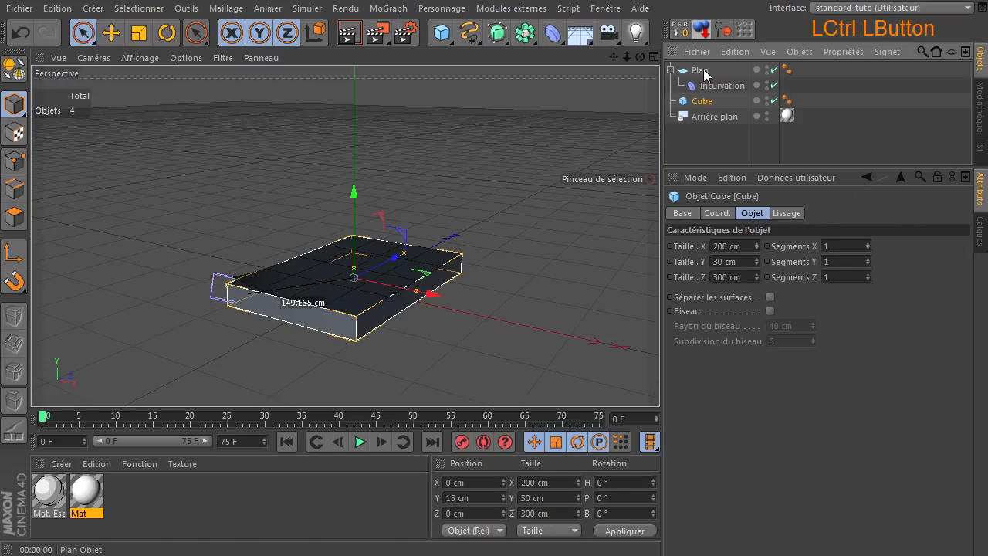
key("alt+g")
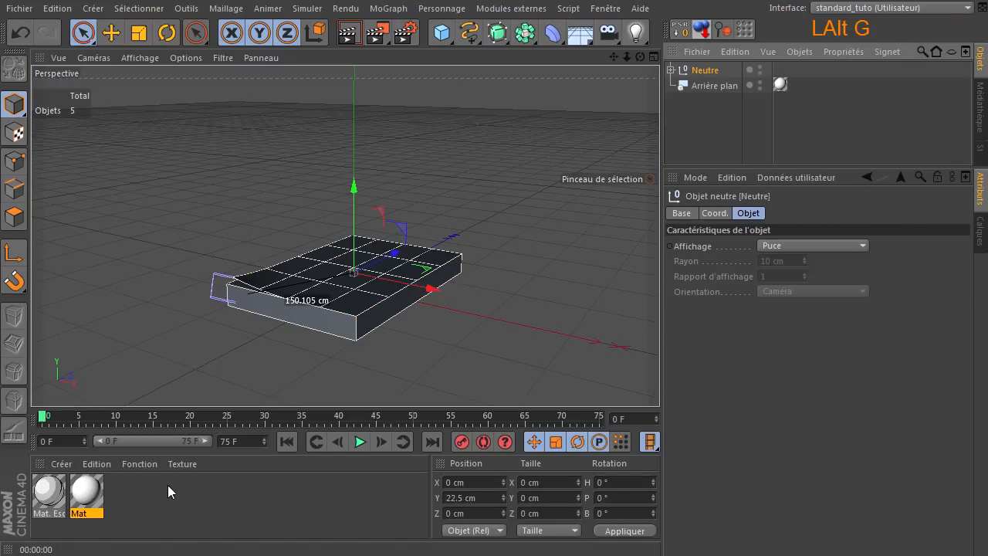
left_click(617, 81)
left_click_drag(713, 73, 713, 73)
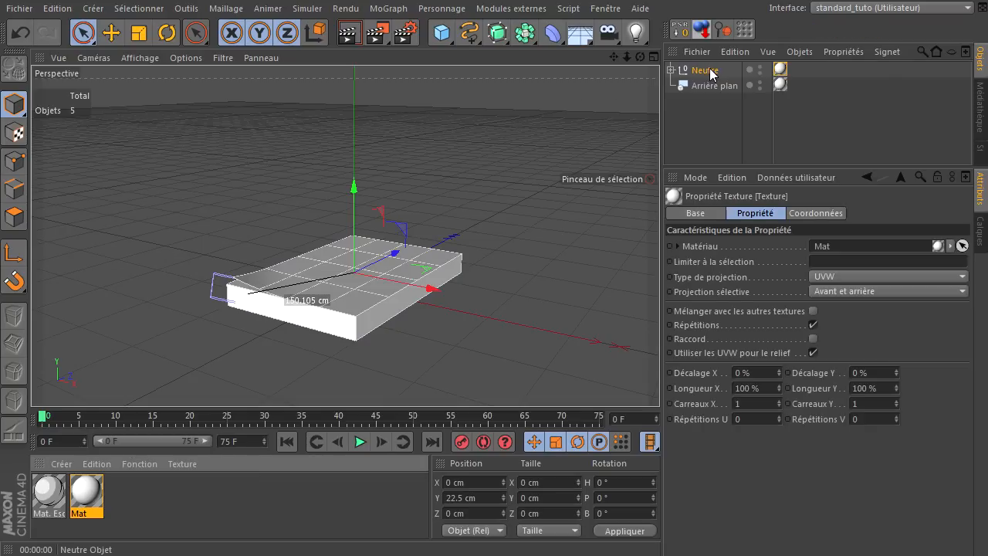
Add a Rendu tag to the null, enable Composition avec le fond, and render the view.
right_click(710, 69)
mouse_move(832, 75)
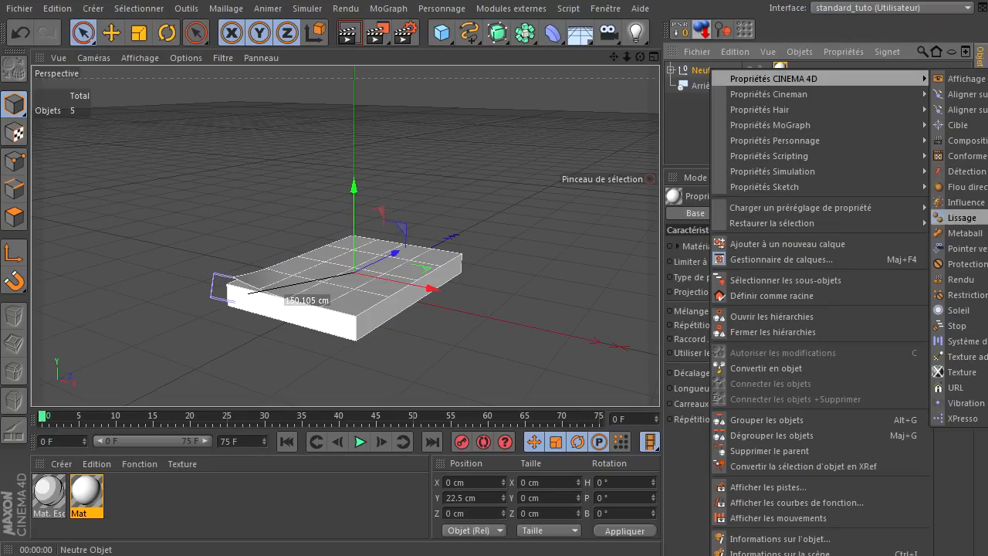
left_click(959, 280)
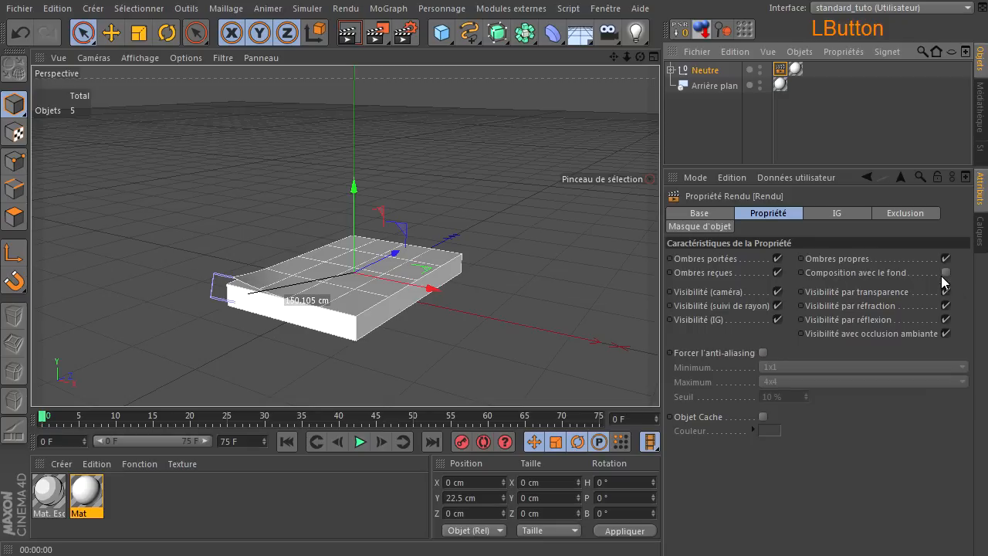
left_click(946, 273)
left_click(357, 40)
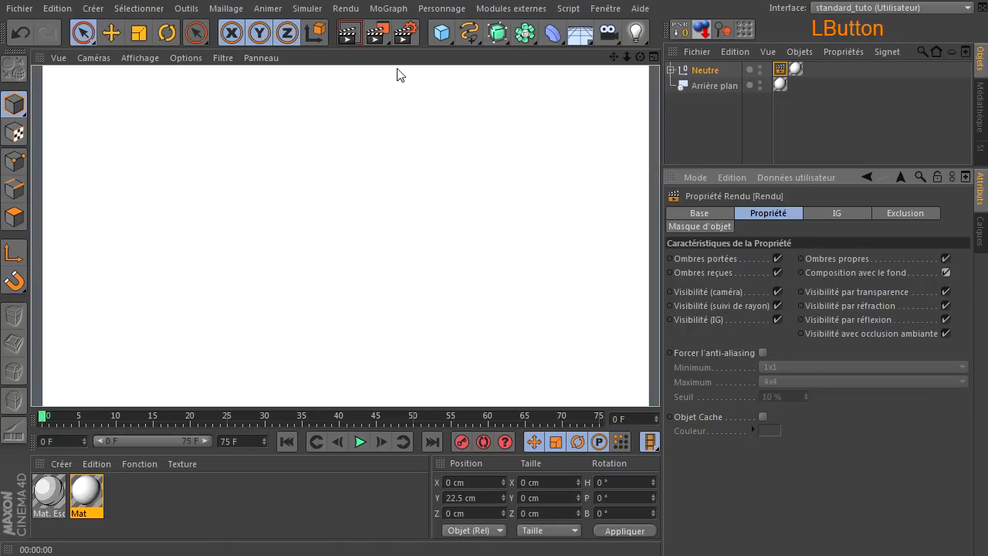
Add a Style d'esquisse tag to the null, place it after the material tag, and render the view.
left_click_drag(40, 497, 789, 33)
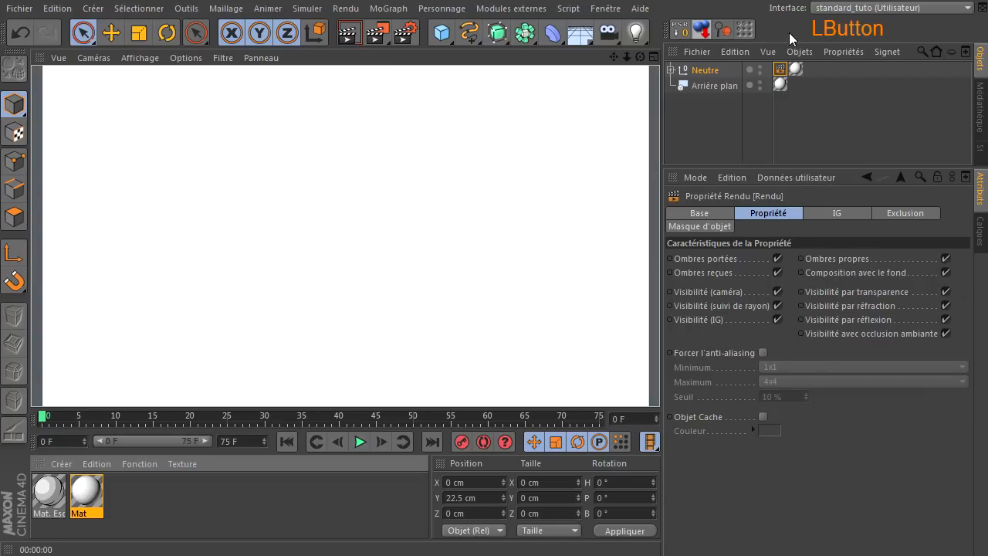
left_click_drag(700, 65, 698, 70)
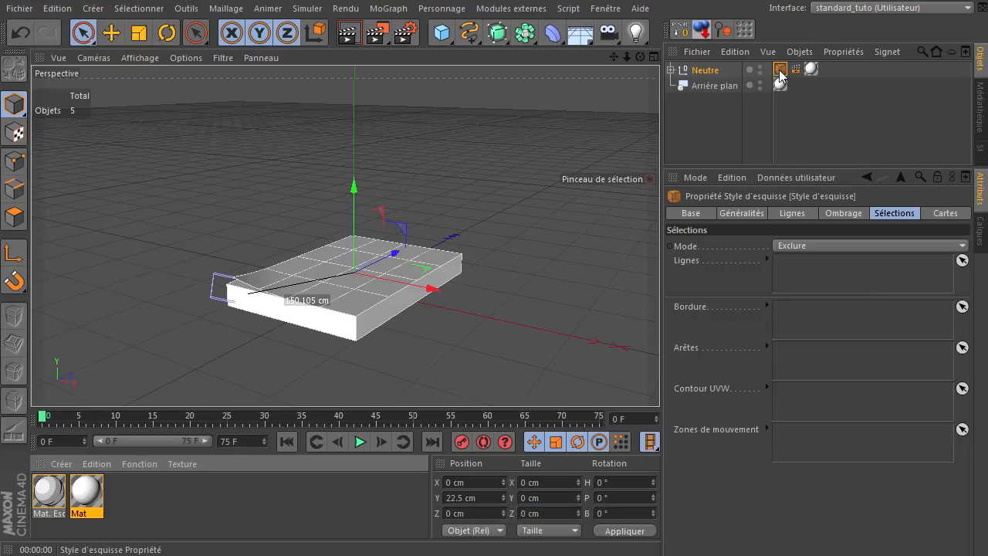
left_click_drag(826, 75, 837, 68)
left_click(355, 37)
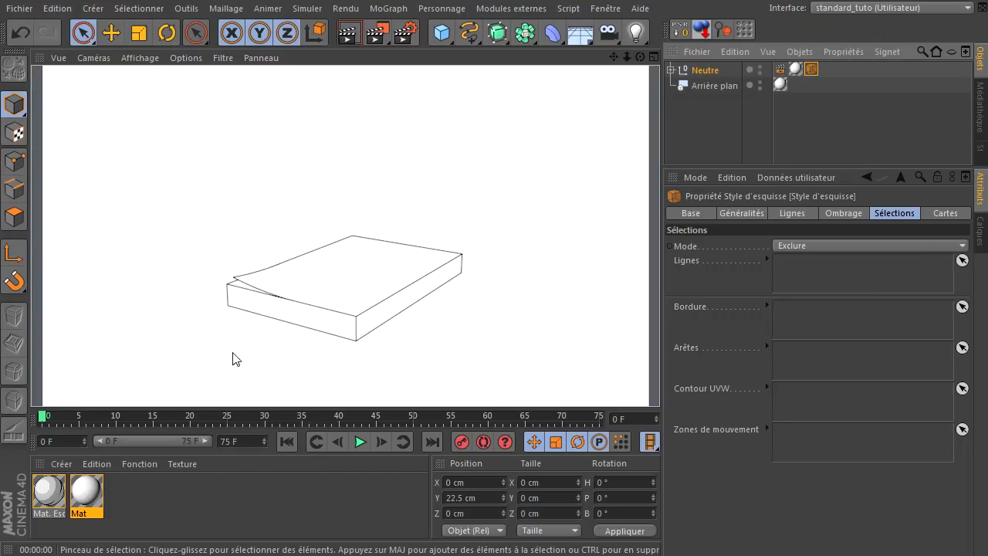
Turn off the Bordure and Faux plis line types in the sketch style, keeping only Plis, and render the view.
left_click(801, 217)
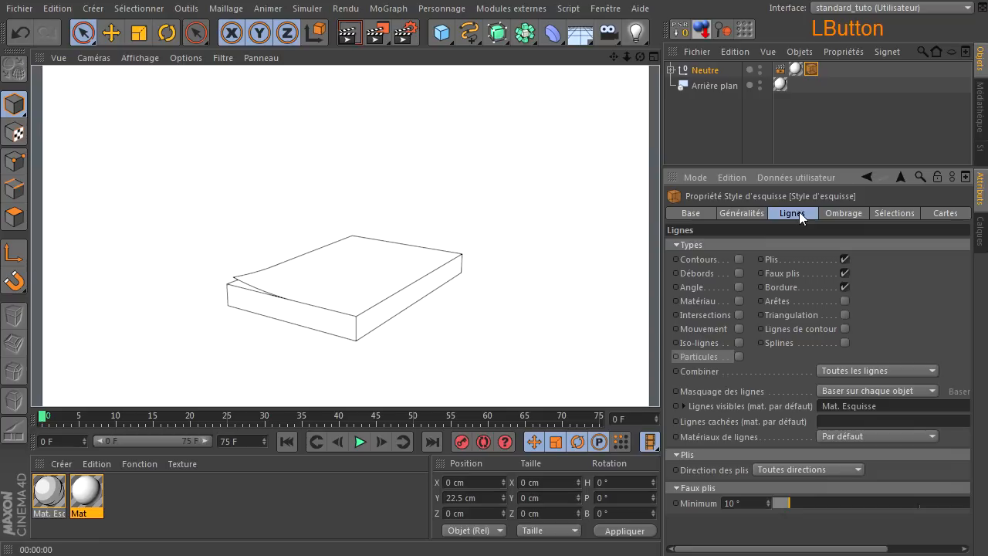
left_click(845, 285)
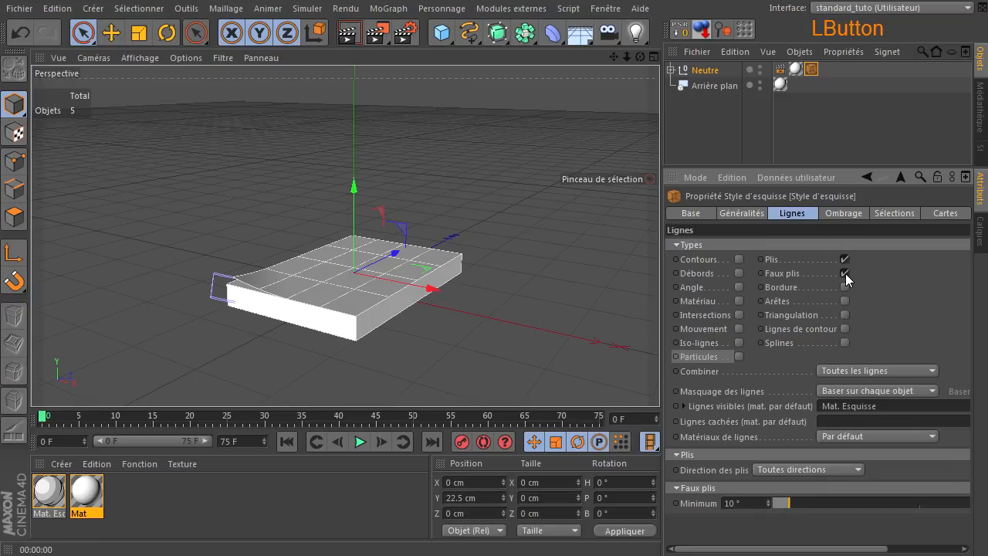
left_click(845, 273)
left_click(845, 260)
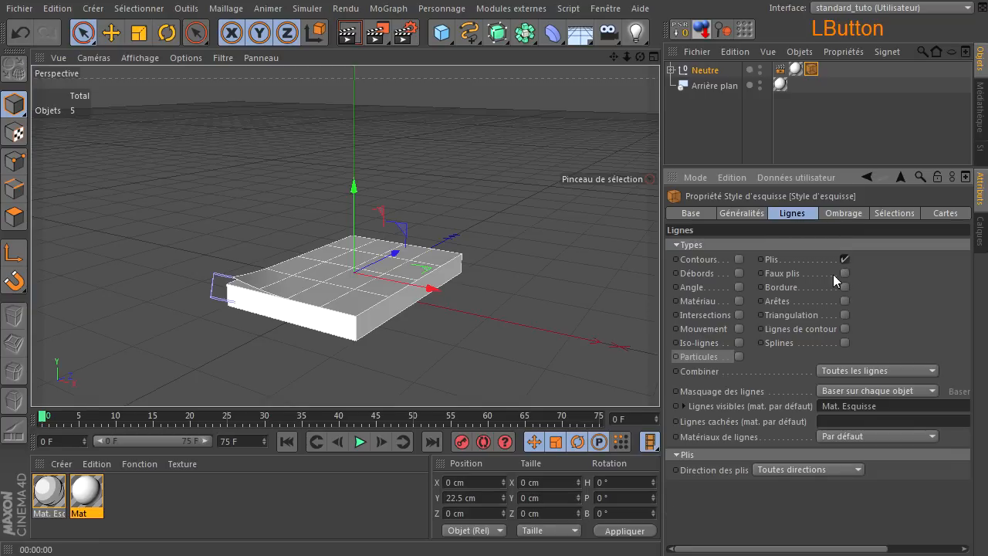
left_click(349, 36)
Re-enable the Faux plis line type in the sketch style and render the box.
mouse_move(640, 58)
left_mouse_down()
mouse_move(660, 377)
mouse_move(647, 385)
left_mouse_up()
left_click_drag(631, 61, 659, 378)
left_click_drag(616, 57, 659, 378)
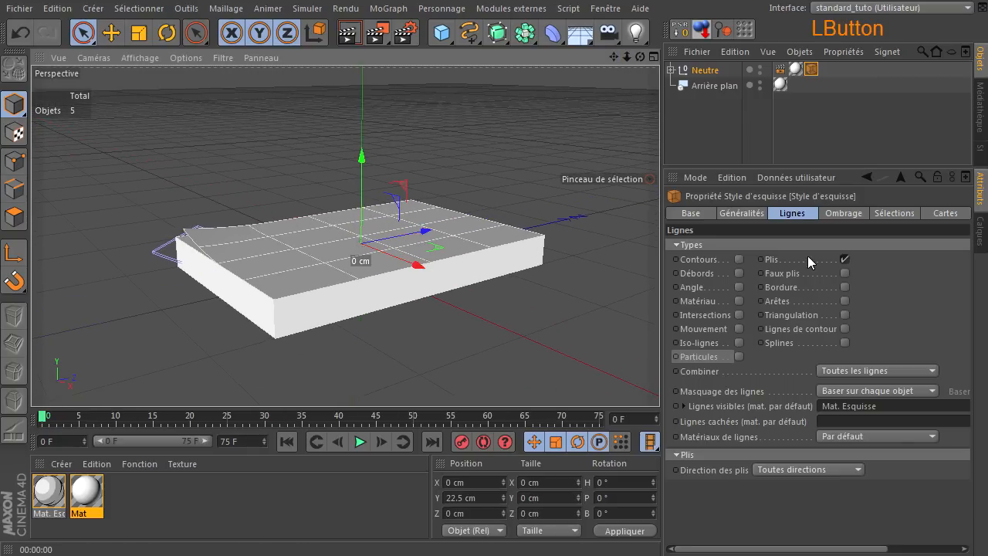
left_click(846, 274)
left_click(348, 33)
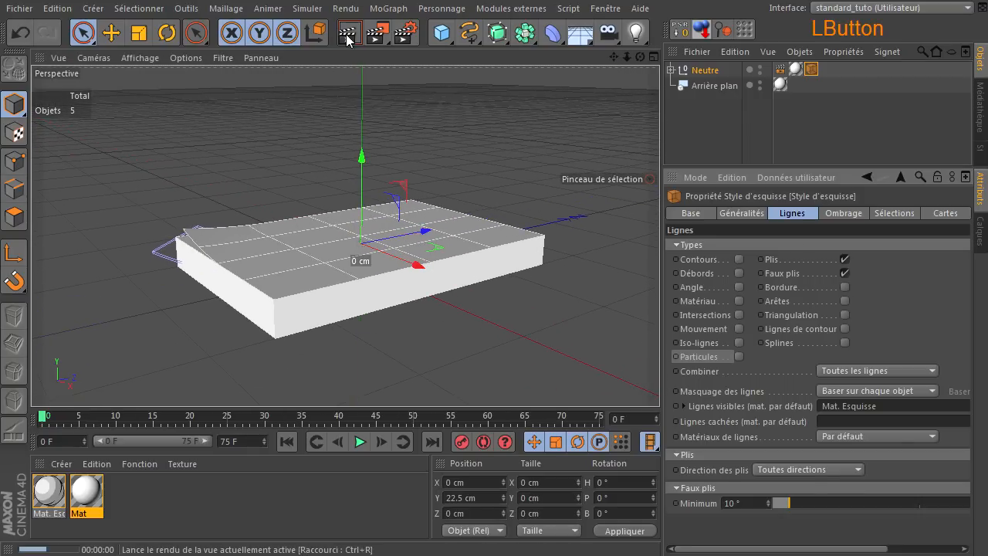
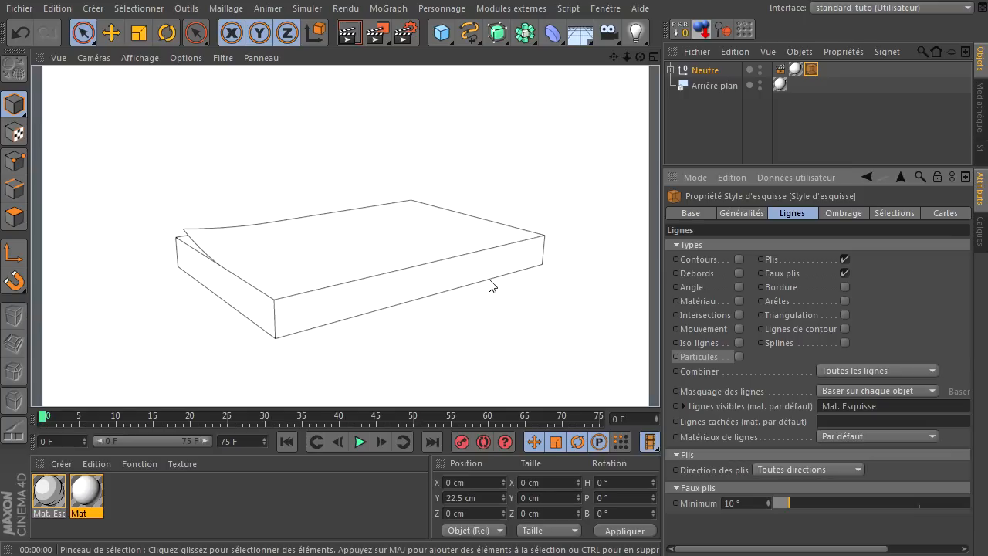
Expand the null group and set the Cube's Y segments to 4.
left_click(671, 70)
left_click(710, 116)
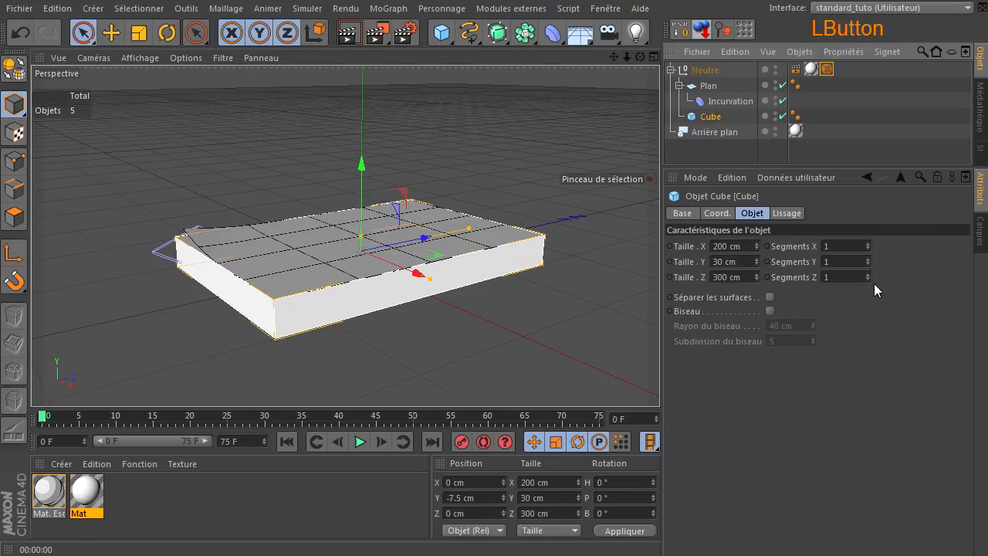
left_click(868, 258)
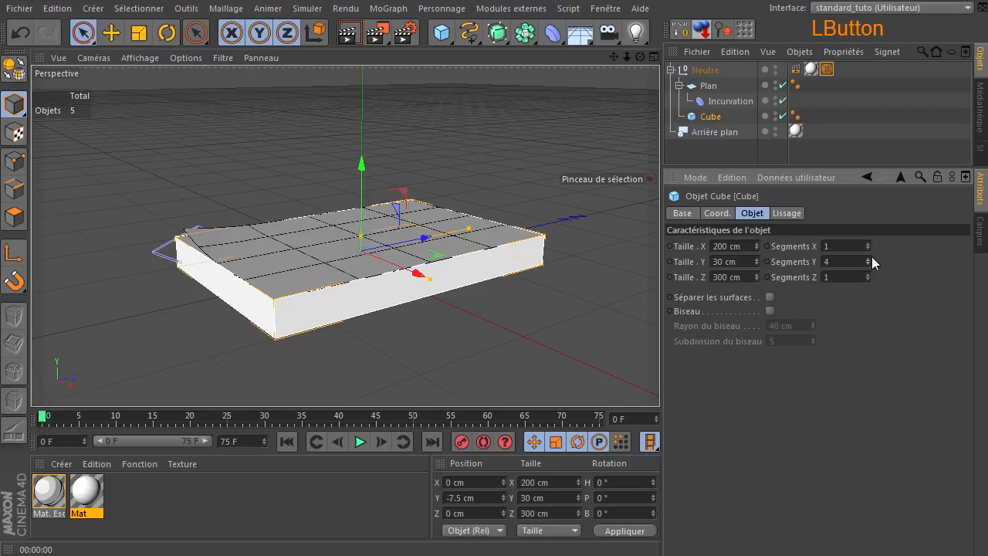
left_click(140, 58)
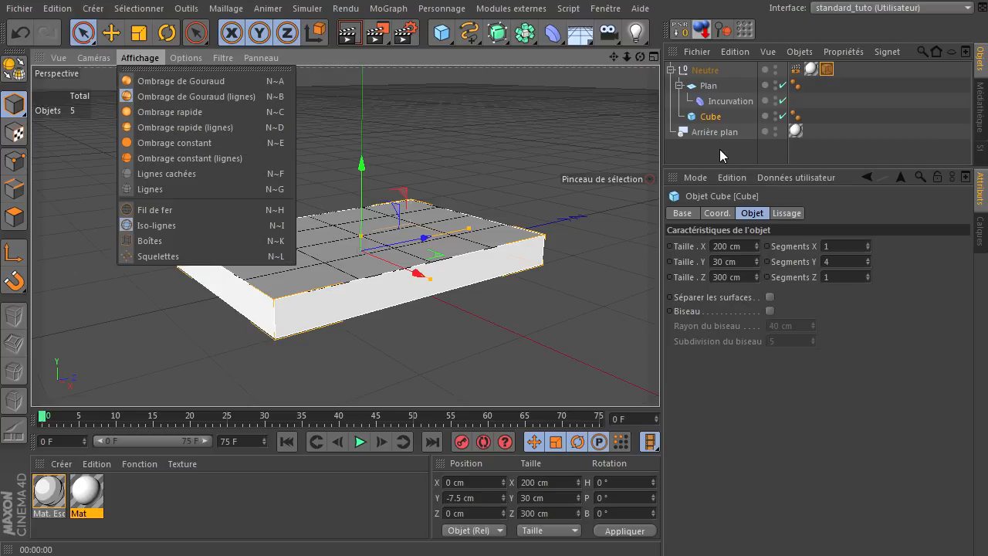
left_click(720, 119)
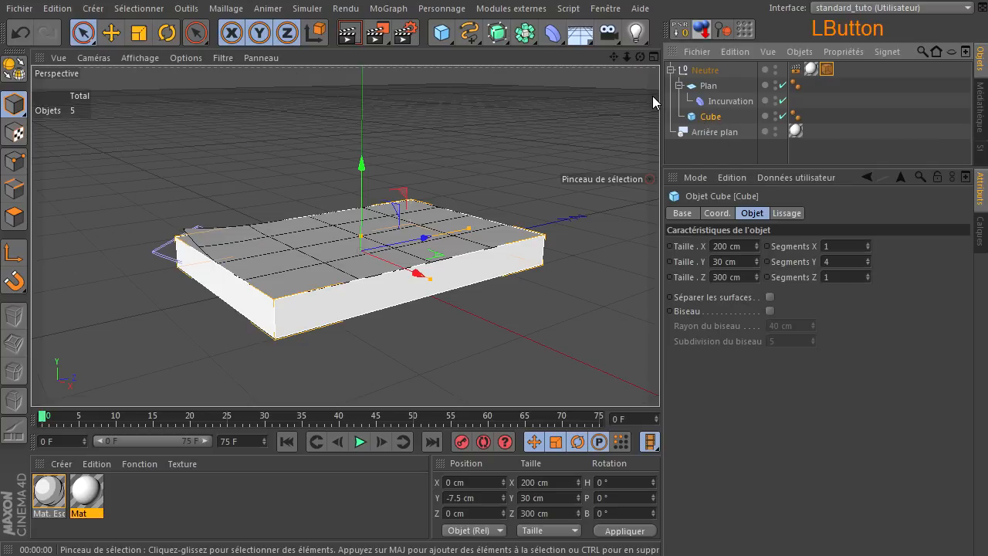
scroll(364, 272, "up", 4)
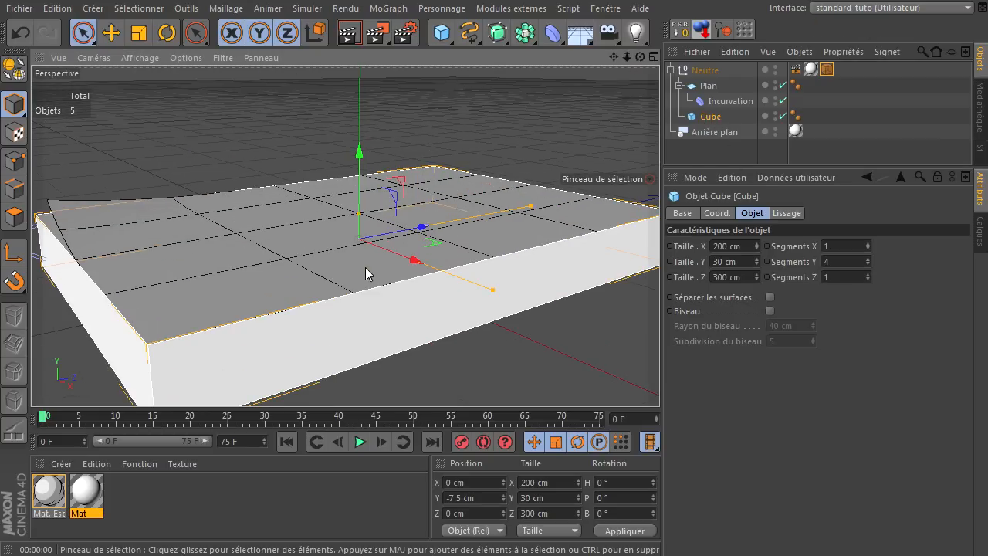
left_click(714, 117)
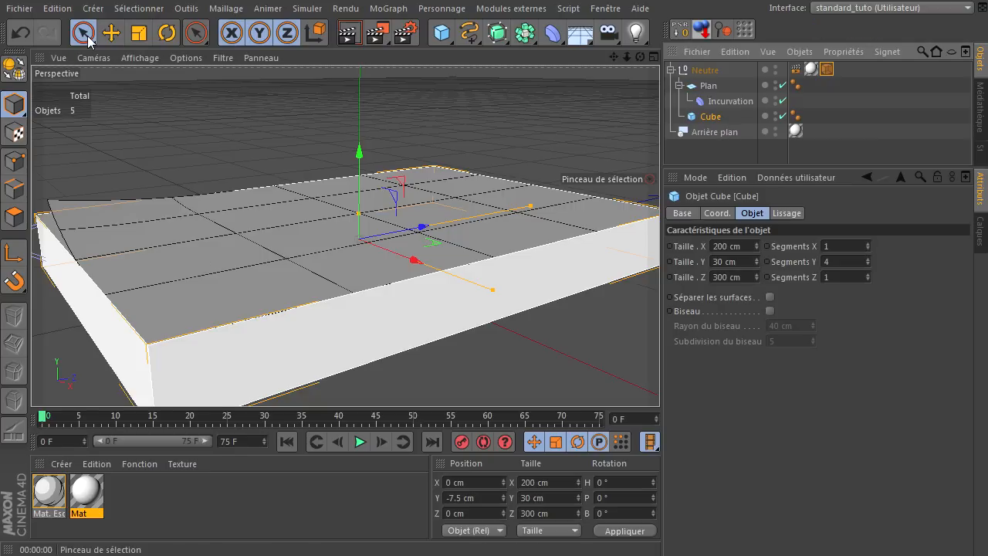
left_click_drag(640, 56, 659, 379)
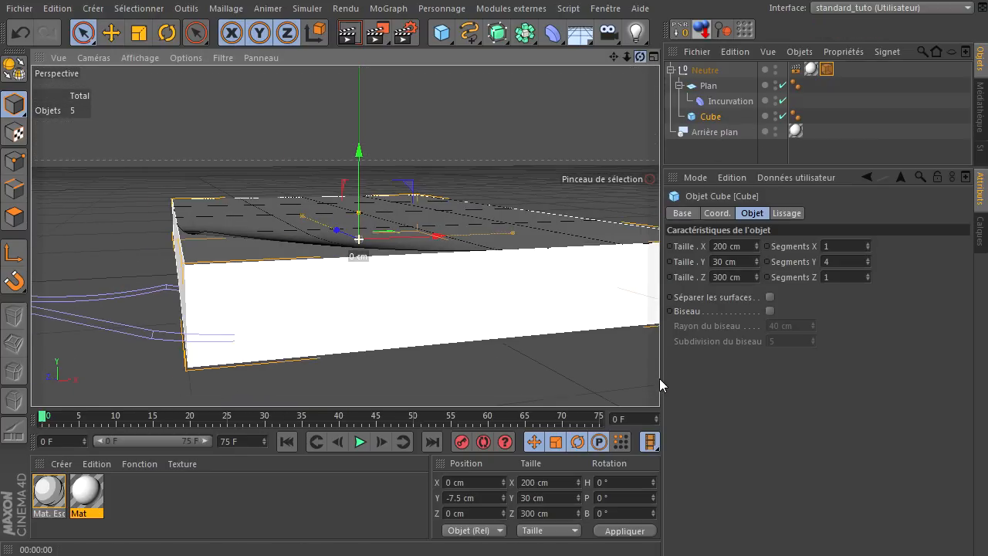
Try more X segments on the Cube, then reset its X and Y segments to 1.
left_click(866, 242)
left_click(866, 242)
left_click(866, 242)
left_click(868, 249)
left_click(867, 248)
left_click(868, 249)
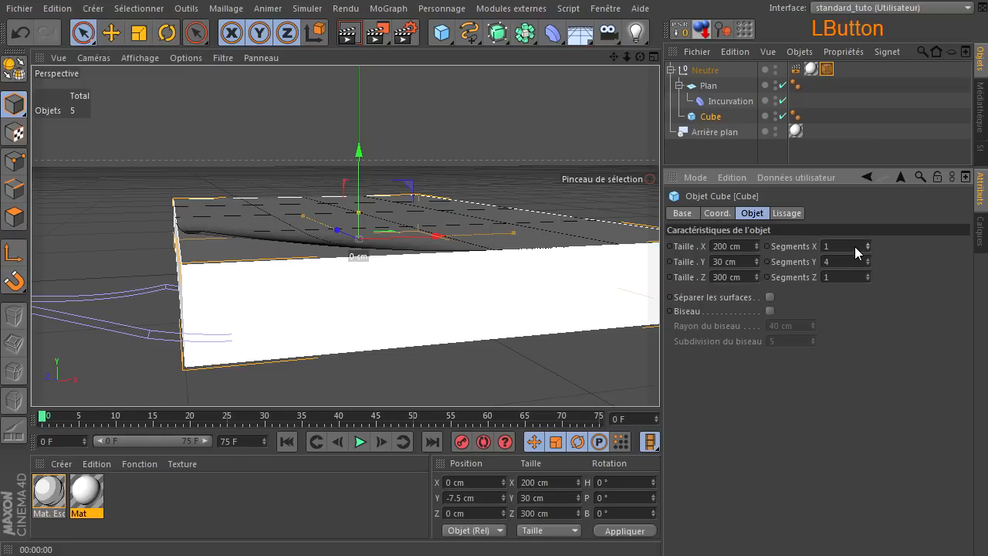
double_click(855, 262)
type("1")
key("Return")
Delete the Mat material tag from the null object.
mouse_move(640, 57)
left_mouse_down()
mouse_move(663, 378)
mouse_move(639, 63)
left_mouse_up()
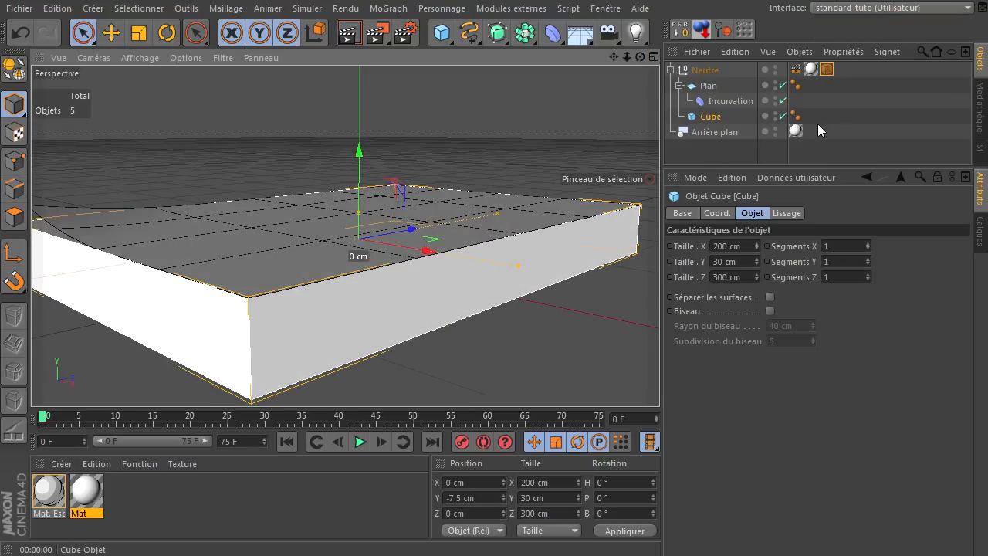
left_click(811, 69)
key("Delete")
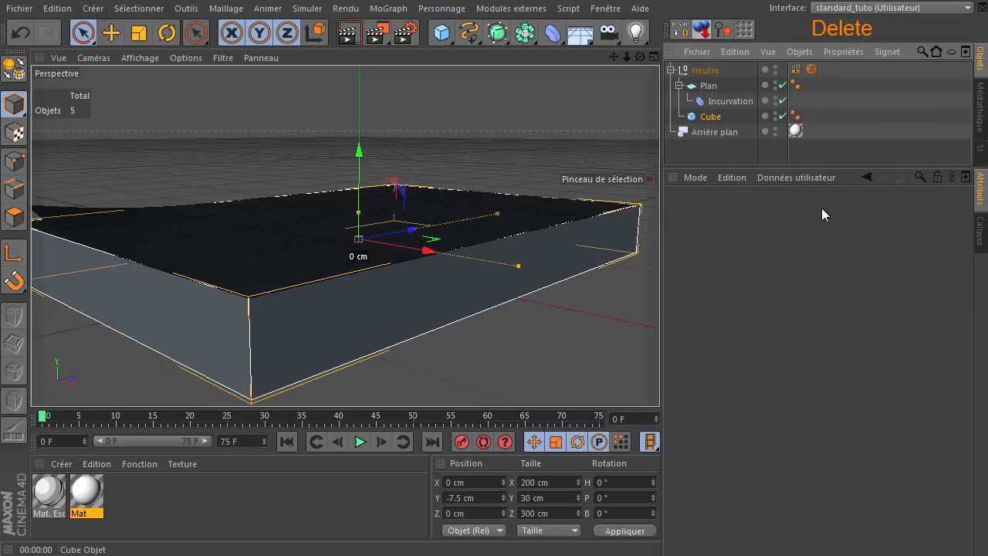
Try different segment counts on the Cube, ending with X at 5 and Y and Z at 1.
left_click(710, 117)
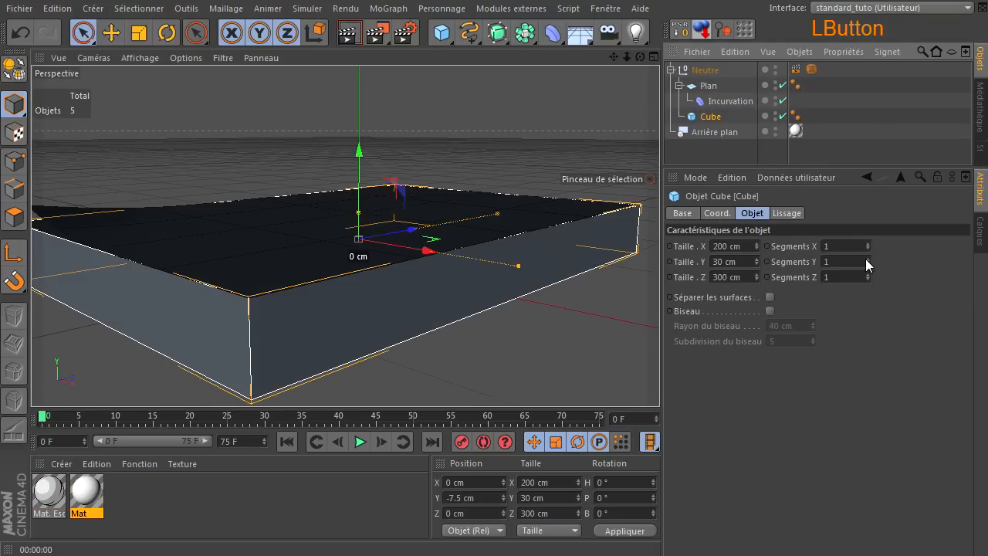
left_click(868, 259)
left_click(867, 264)
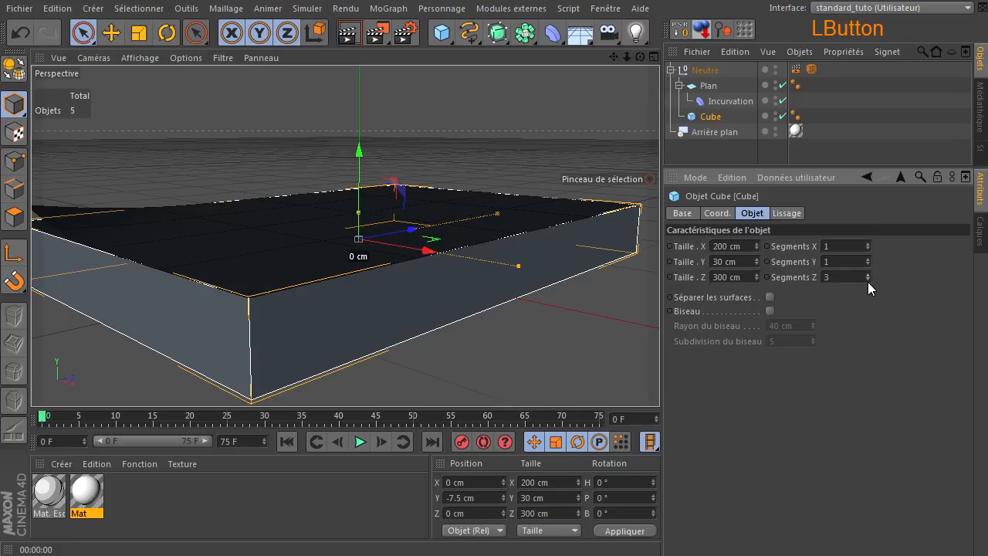
left_click(868, 243)
left_click(868, 243)
left_click_drag(640, 57, 657, 379)
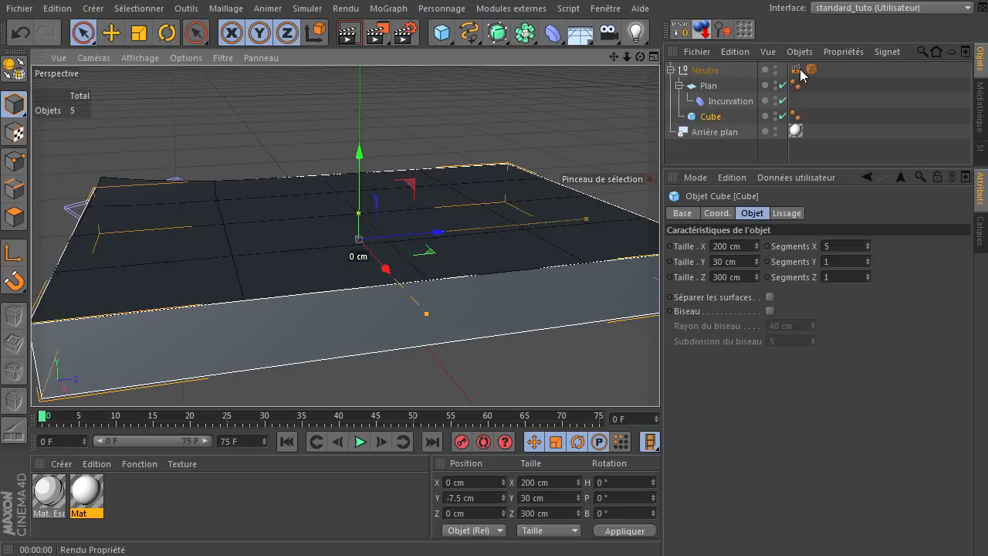
Move the Cube out of the null and set its segments to 1 in X, 4 in Y and 3 in Z.
left_click(710, 156)
left_click_drag(704, 157, 703, 158)
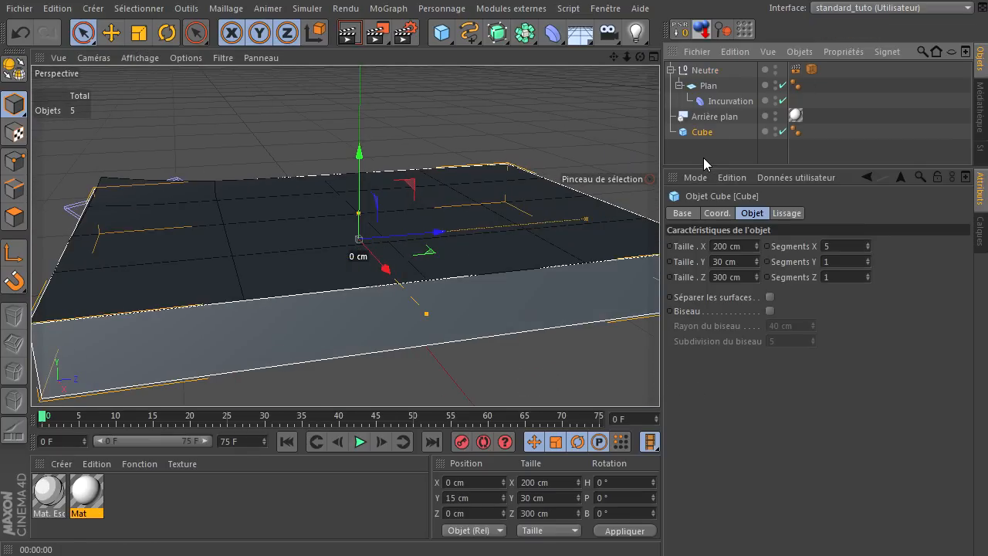
left_click(868, 249)
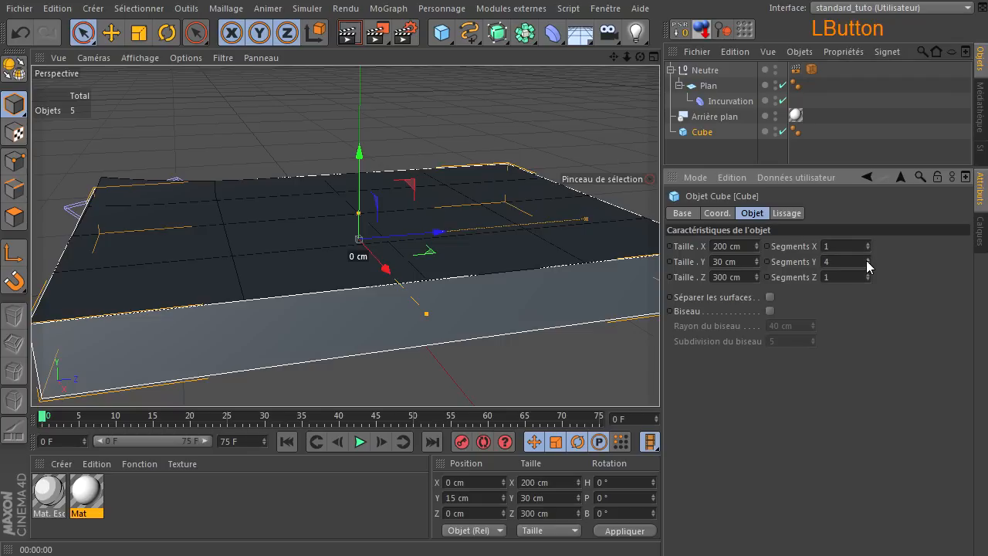
left_click(867, 273)
left_click(866, 273)
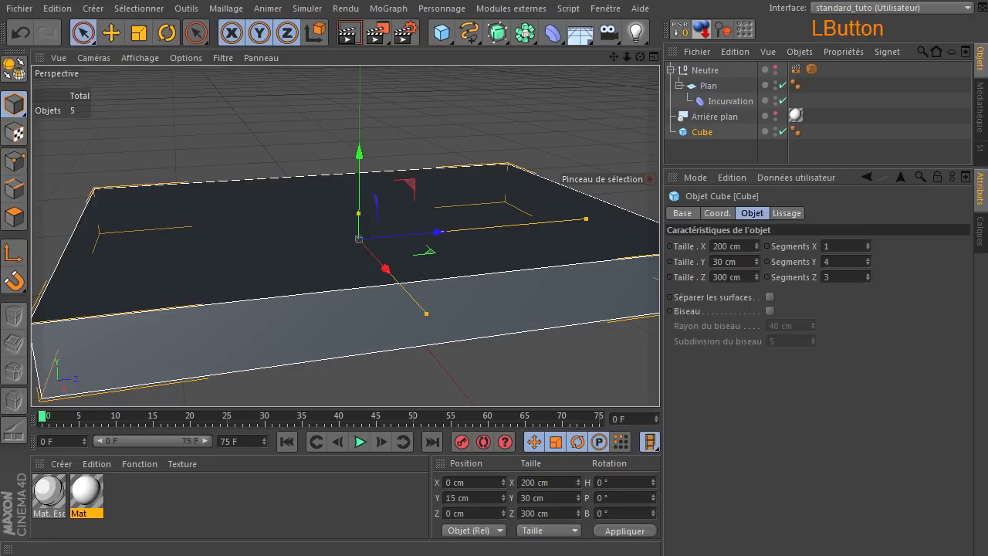
Switch the viewport lines to Fil de fer and set all of the Cube's segments to 1.
left_click(140, 58)
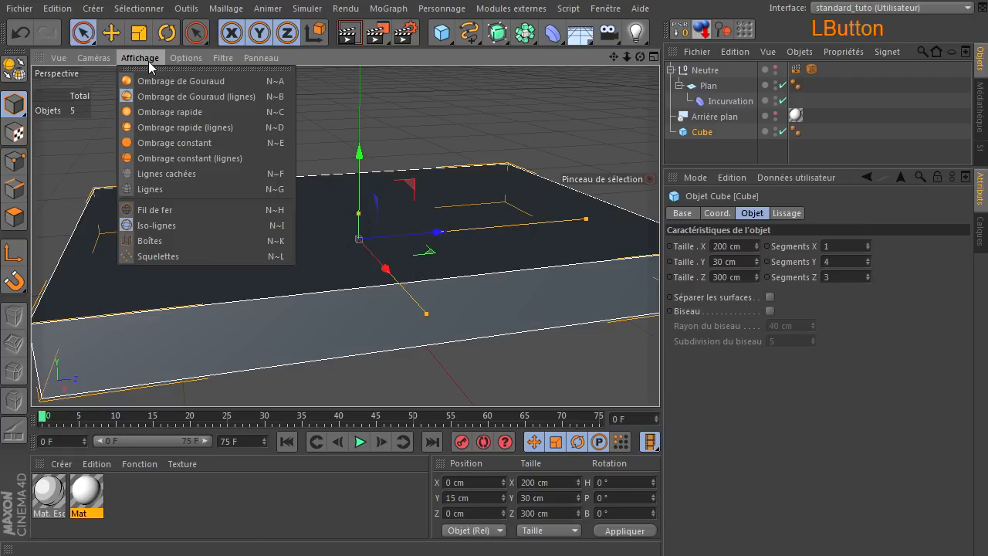
left_click(174, 214)
left_click(842, 246)
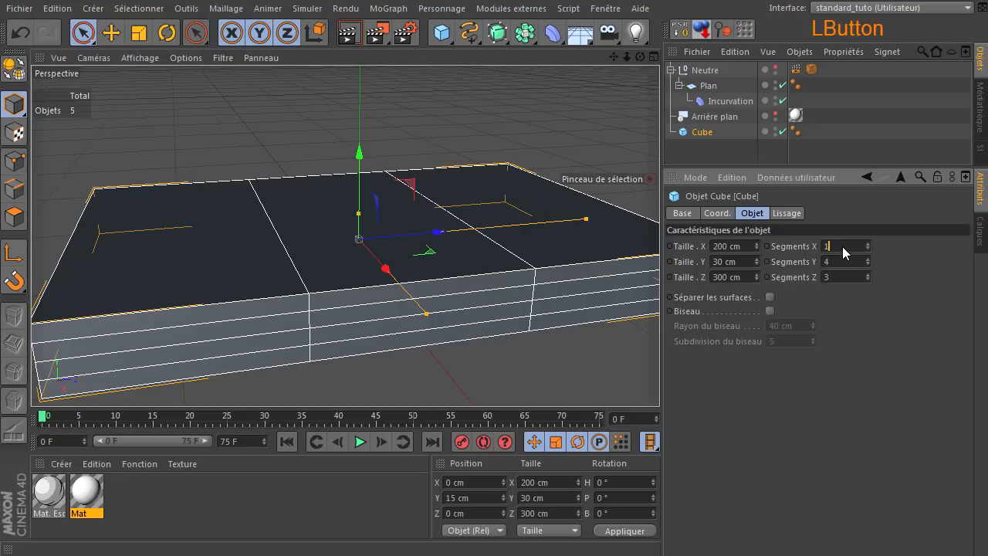
double_click(851, 278)
type("1")
left_click(858, 374)
Move the Cube back into the null, select the Plan, and make the null visible again.
left_click_drag(642, 58, 698, 430)
left_click_drag(694, 133, 703, 86)
left_click(705, 86)
left_click(776, 69)
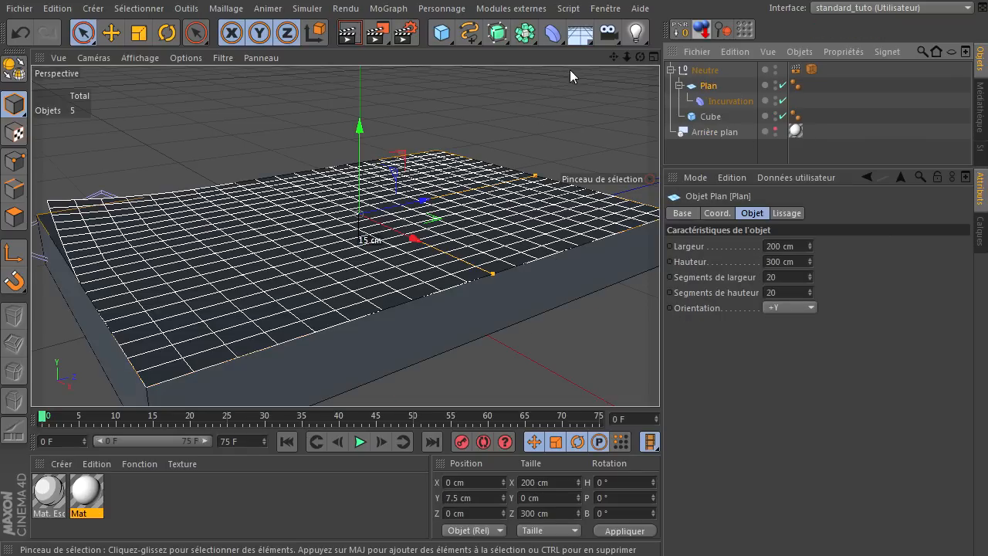
left_click_drag(659, 378, 527, 253, "alt")
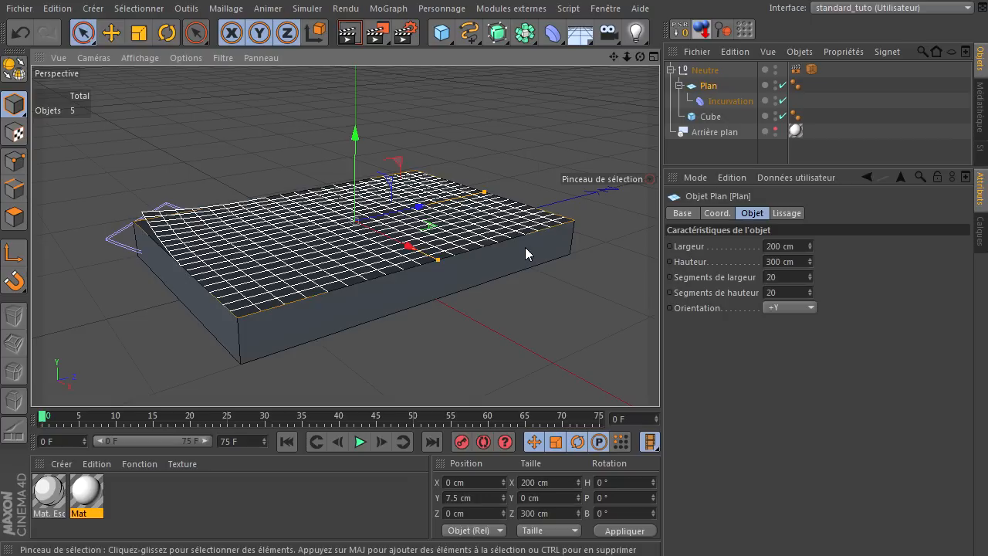
Apply the Mat material to the Neutre null, select the Cube, and render the view.
left_click(99, 478)
left_click_drag(690, 70, 714, 71)
left_click_drag(816, 73, 830, 71)
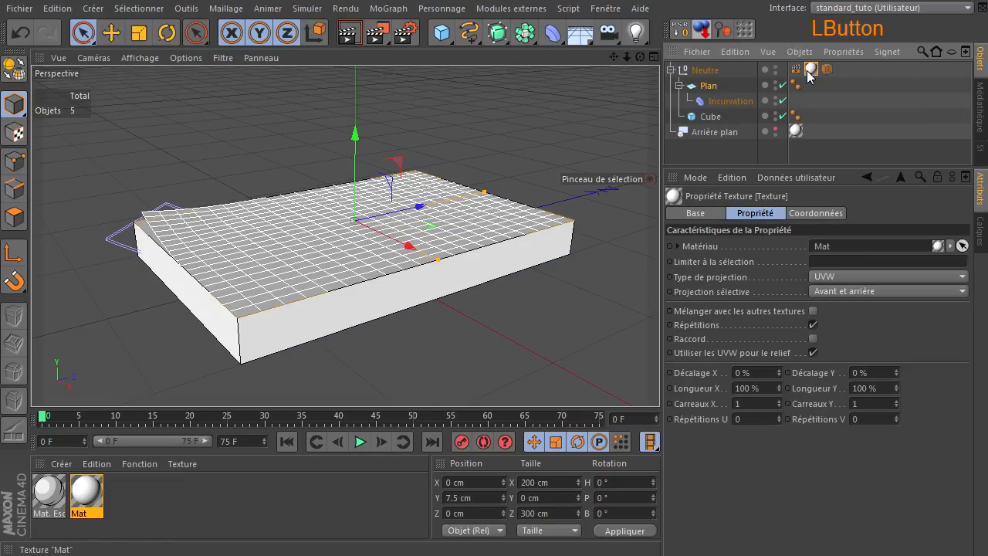
left_click(711, 116)
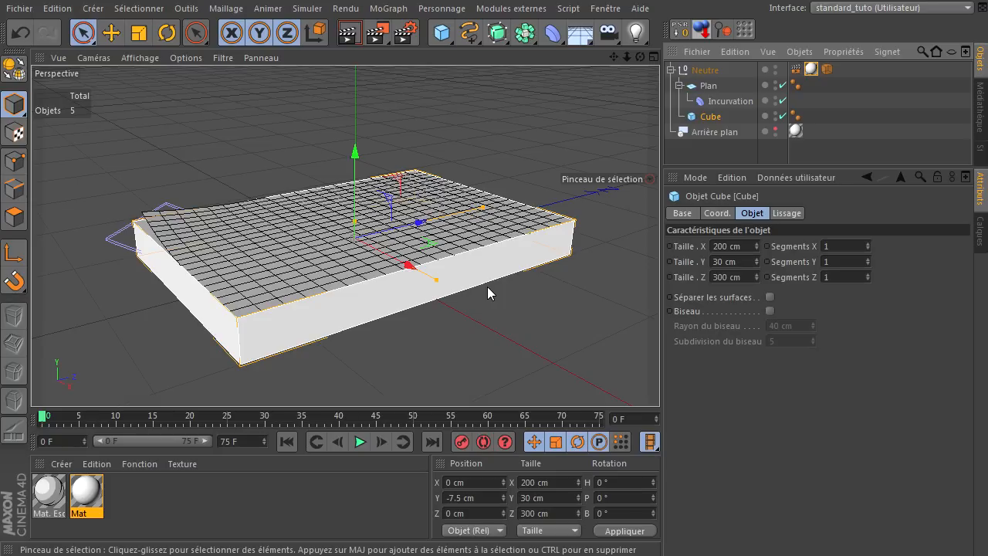
left_click(348, 33)
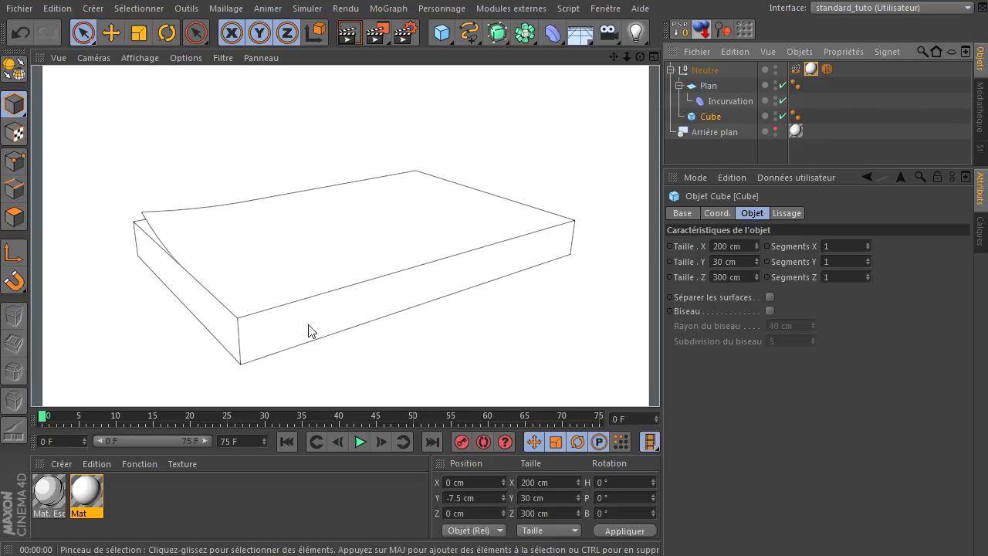
Set the Cube's Y segments to 8.
left_click(711, 116)
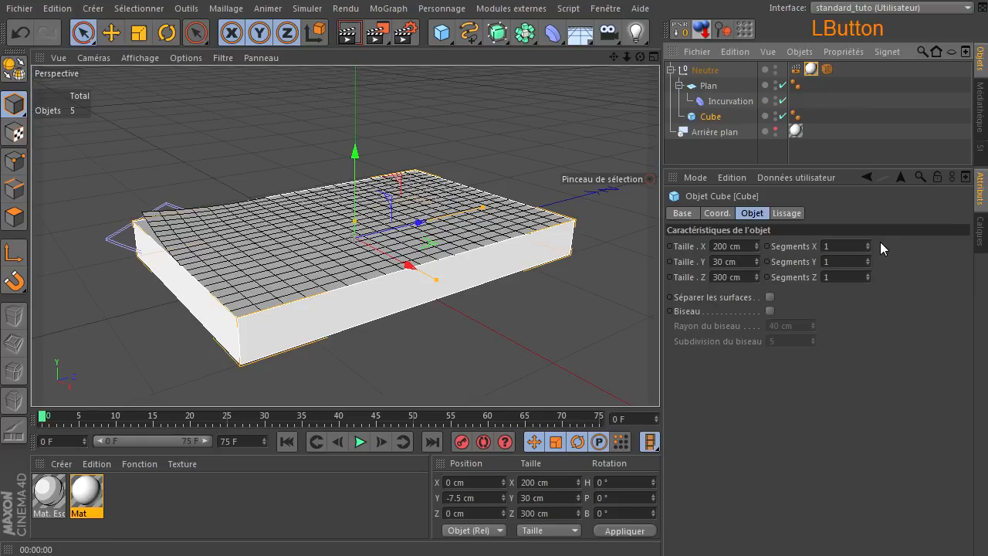
left_click(869, 260)
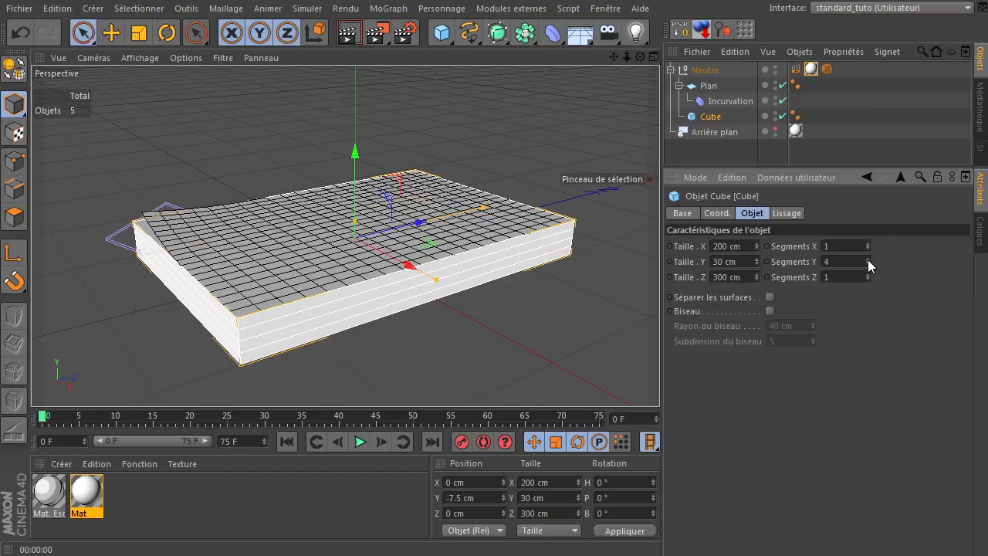
left_click(867, 259)
left_click(868, 260)
left_click(868, 259)
left_click(868, 259)
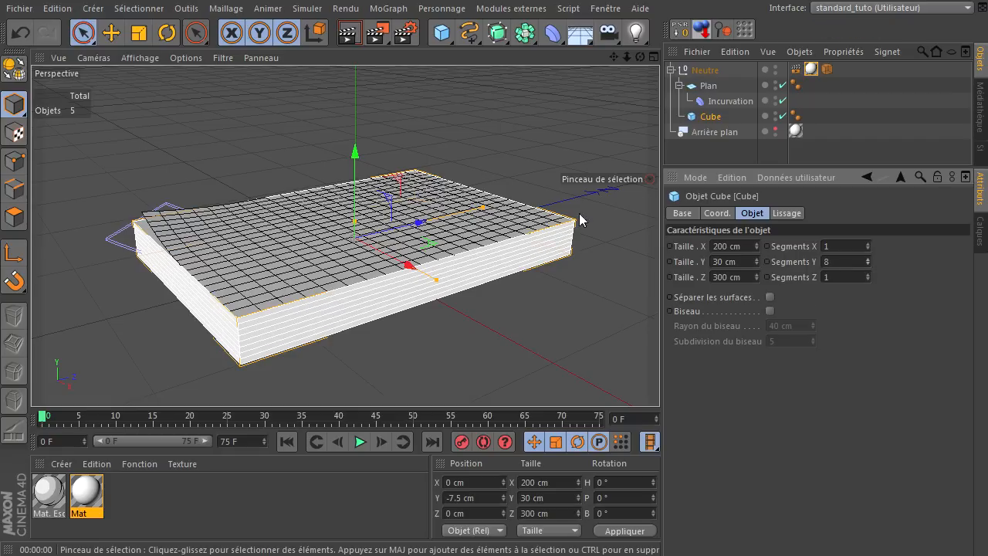
left_click(986, 148)
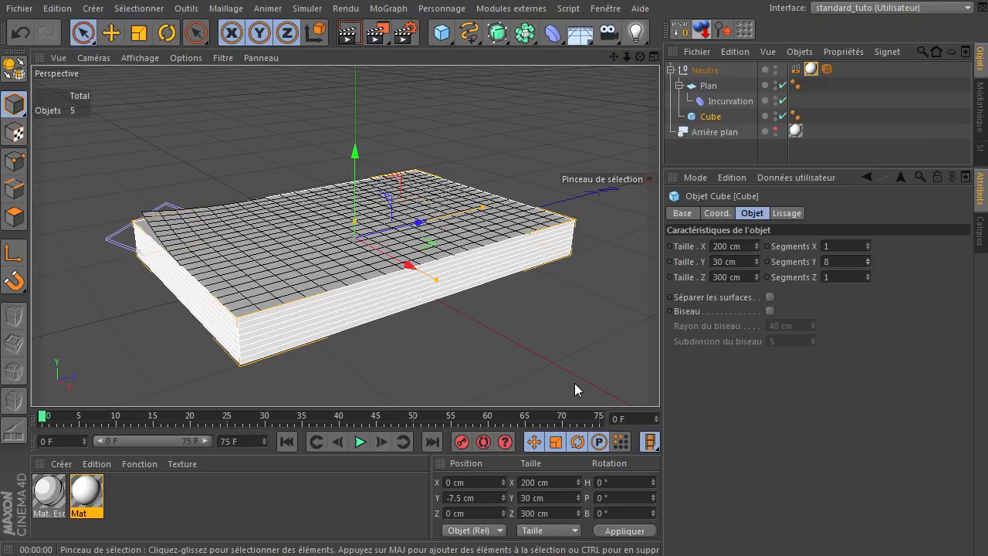
Render the view, and enable the Arêtes line type in the Neutre null's sketch style.
left_click(348, 32)
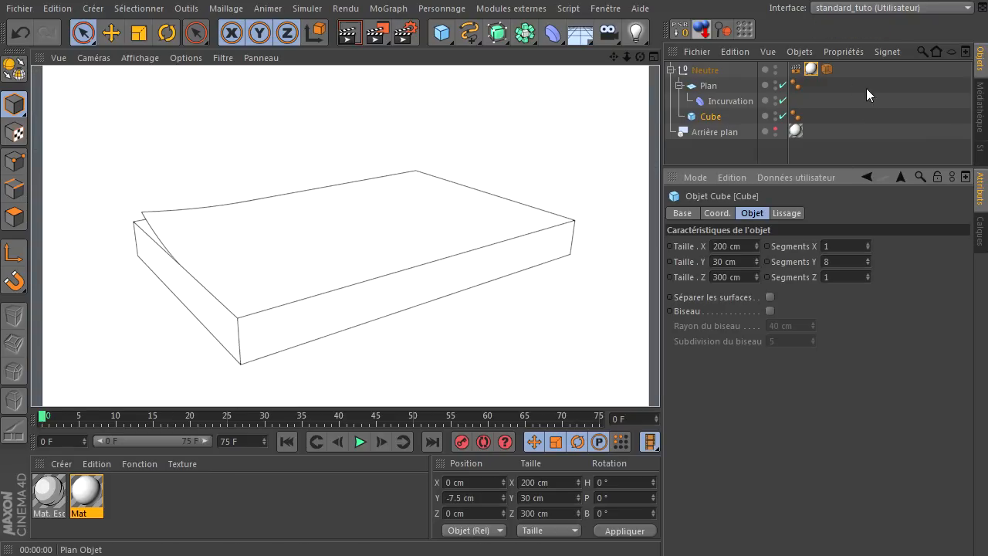
left_click(827, 69)
left_click(845, 301)
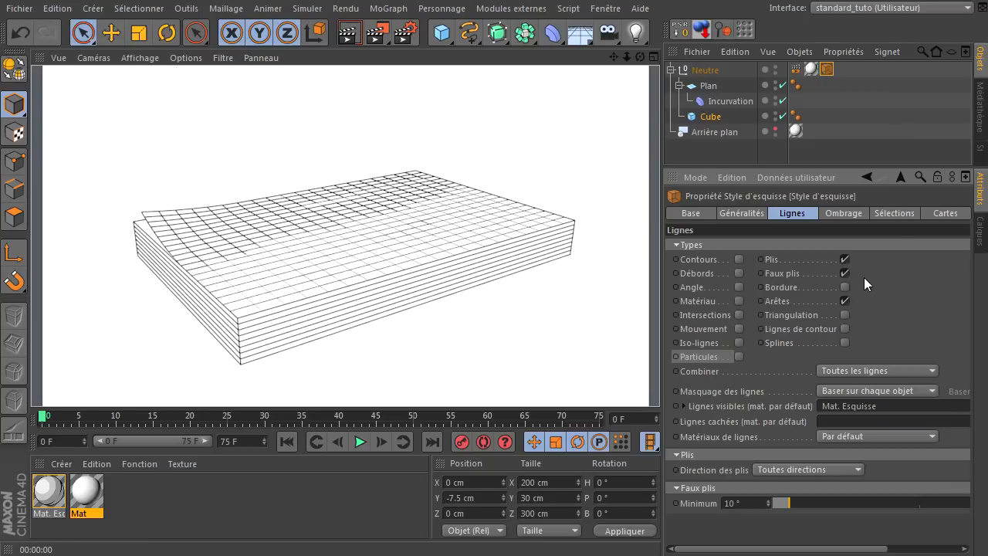
Make the Cube editable and select the three middle rows of horizontal edges on its two visible sides.
left_click(704, 117)
left_click(13, 68)
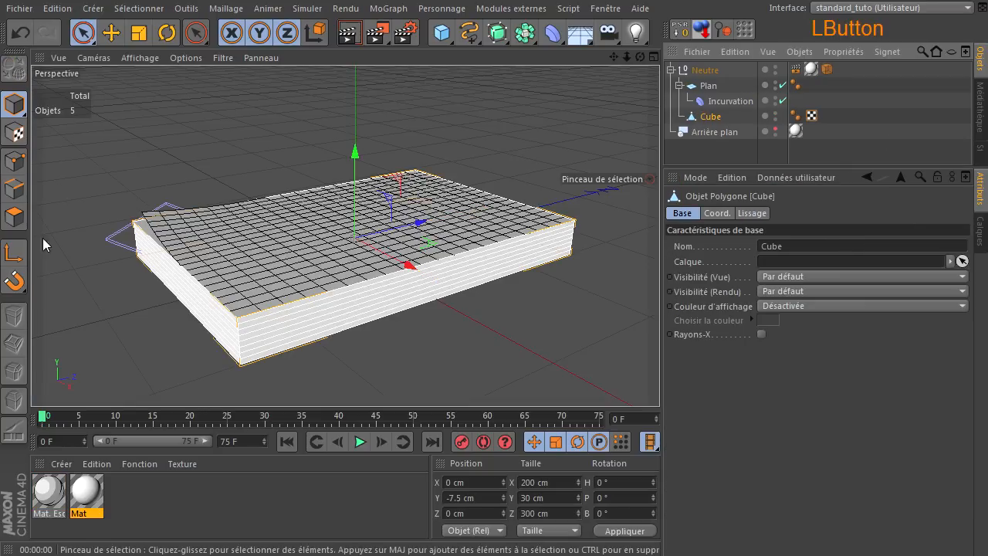
left_click(15, 190)
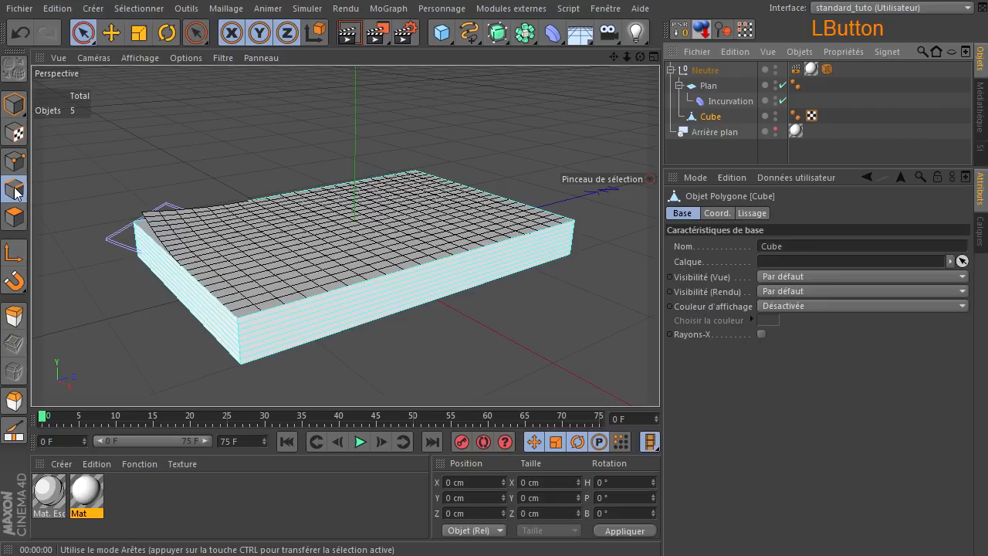
left_click(83, 33)
left_click_drag(461, 323, 432, 282)
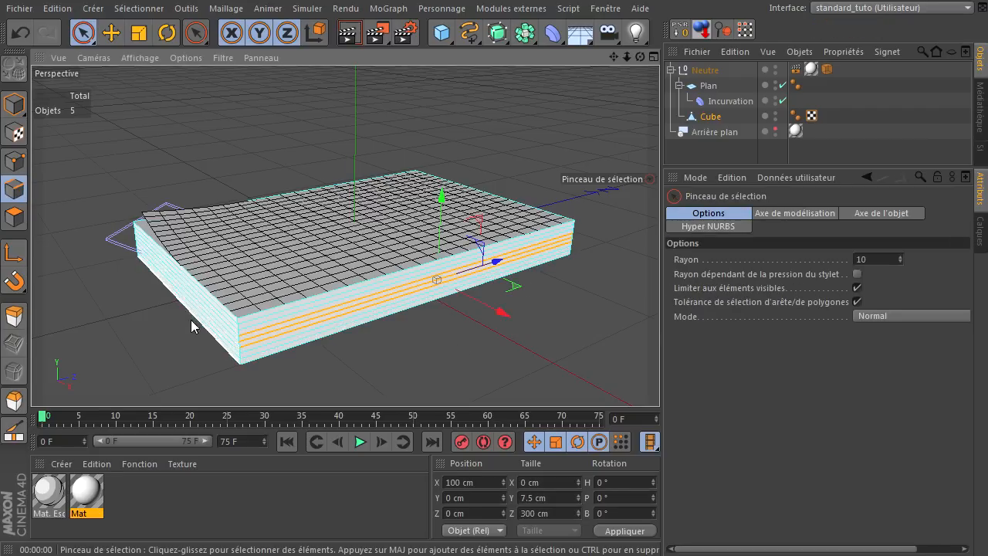
scroll(191, 325, "up", 5)
mouse_move(232, 271)
left_mouse_down("shift")
mouse_move(217, 289)
mouse_move(332, 285)
mouse_move(280, 317)
mouse_move(291, 274)
left_mouse_up("shift")
scroll(291, 275, "down", 5)
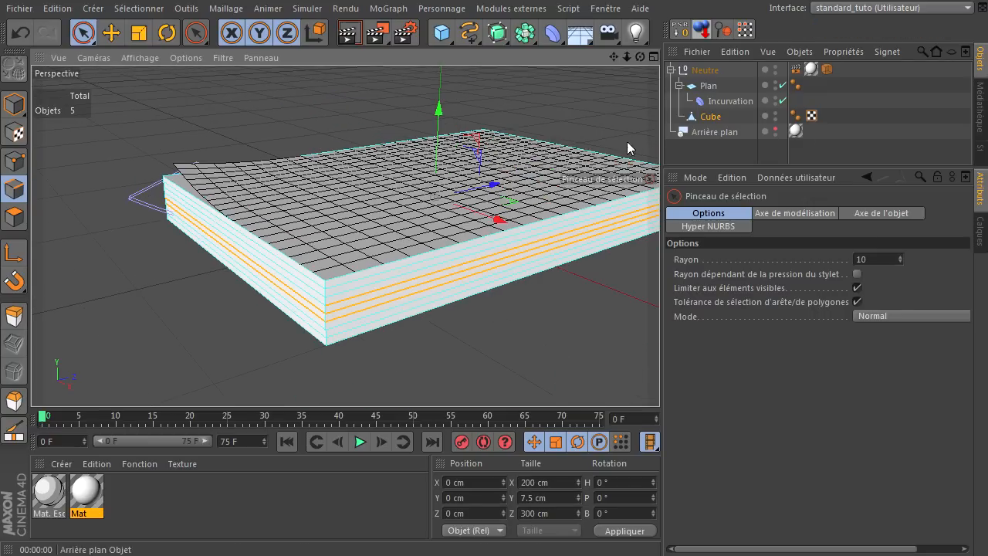
Store the edge selection, assign it to Arêtes in the null's sketch style selections with Exclure mode, and render the view.
left_click(128, 10)
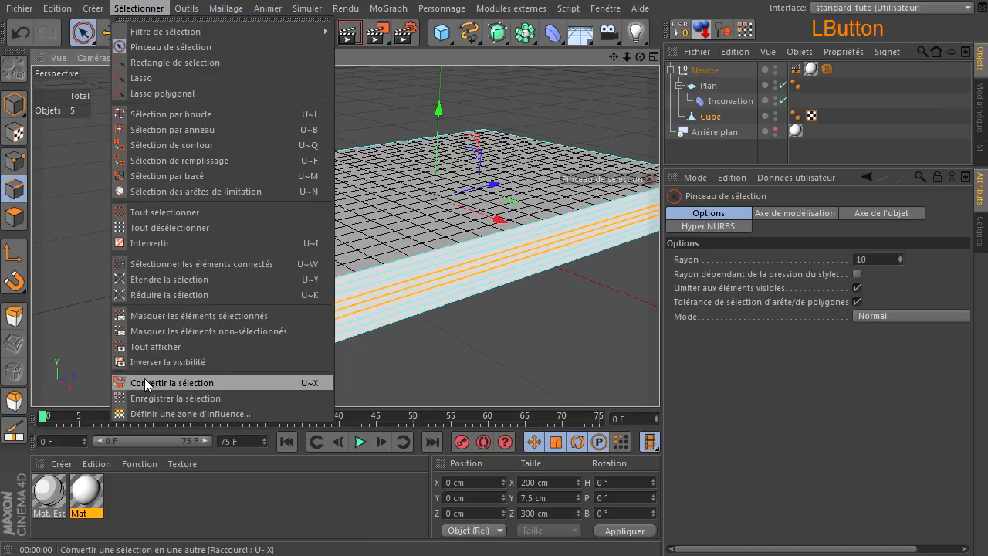
left_click(161, 398)
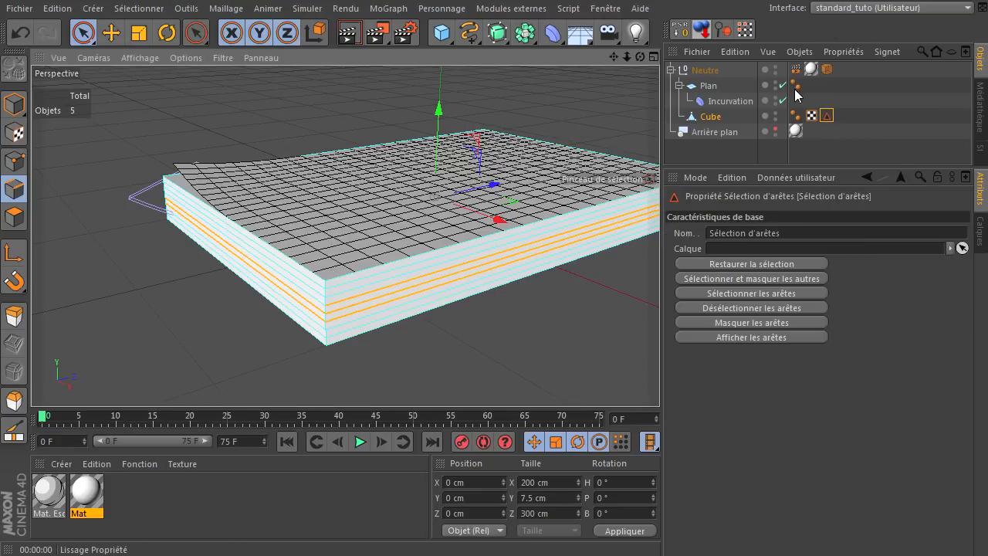
left_click(827, 70)
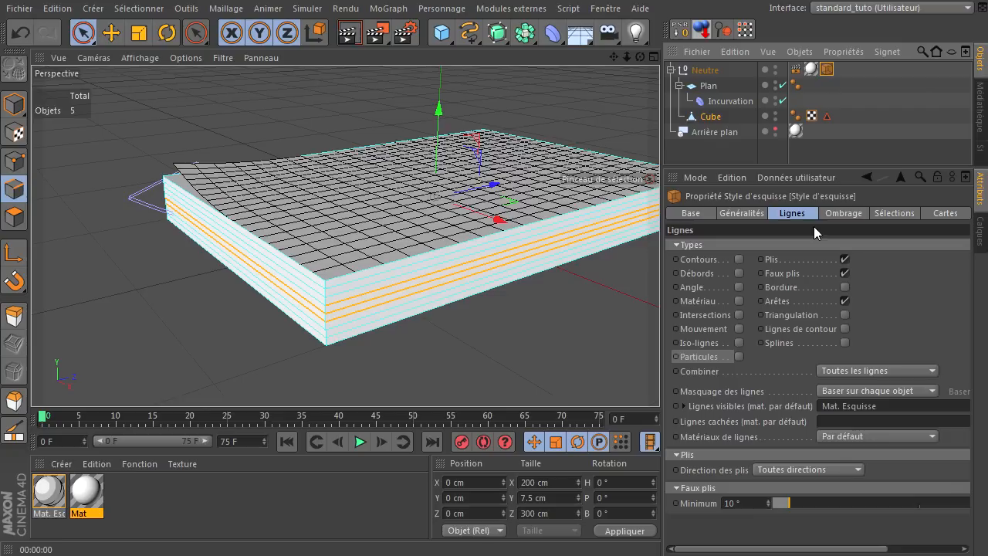
left_click(896, 213)
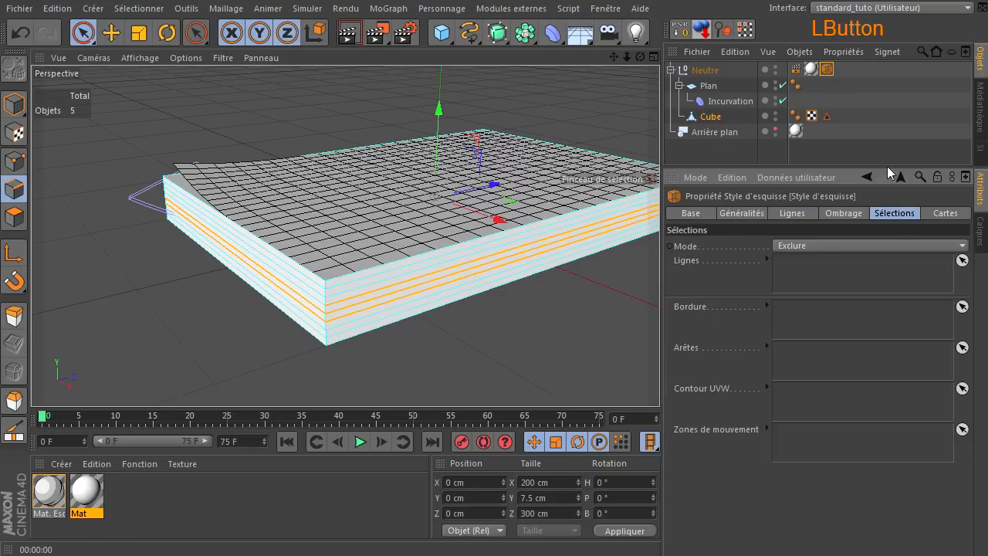
left_click_drag(829, 116, 824, 298)
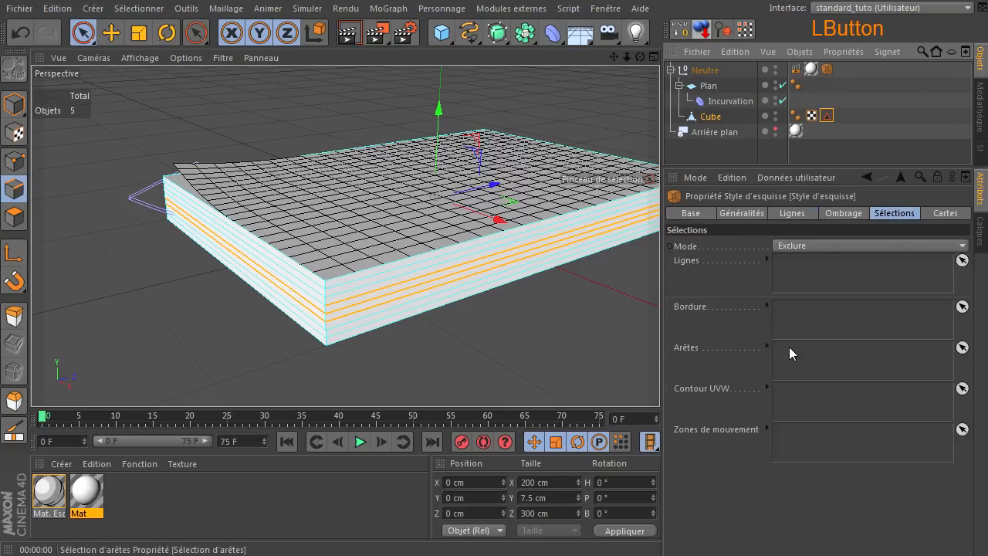
left_click_drag(789, 347, 789, 349)
mouse_move(614, 58)
left_mouse_down()
mouse_move(643, 380)
mouse_move(659, 379)
left_mouse_up()
left_click(342, 35)
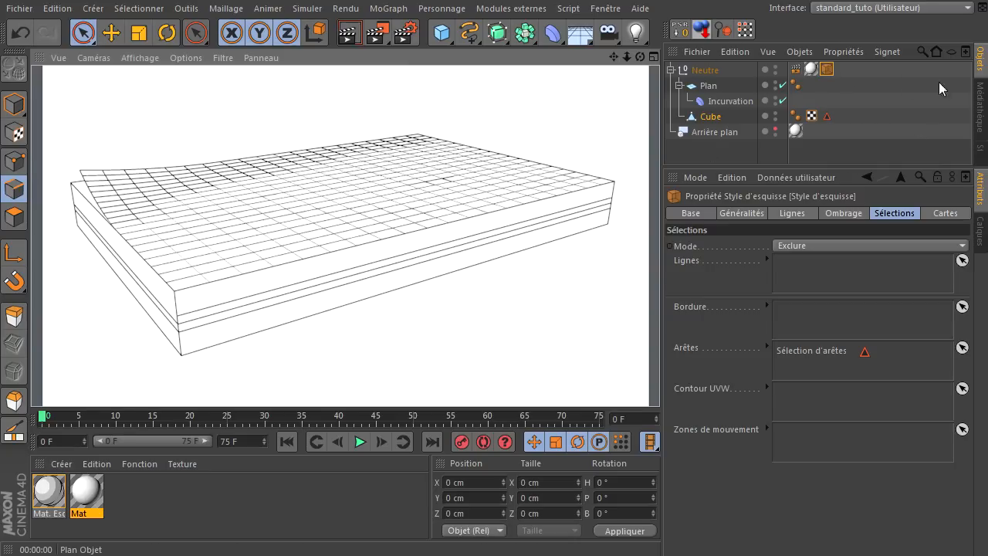
Move the sketch style tag from the null to the Cube, copy it onto the Plan without Arêtes lines, and render.
left_click_drag(828, 70, 849, 116)
left_click(347, 34)
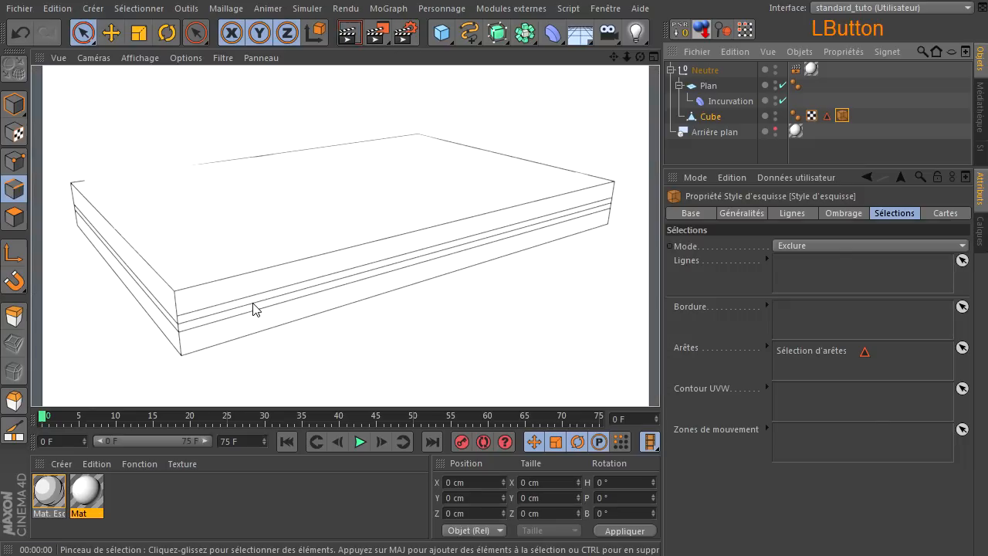
left_click_drag(843, 117, 819, 85, "ctrl")
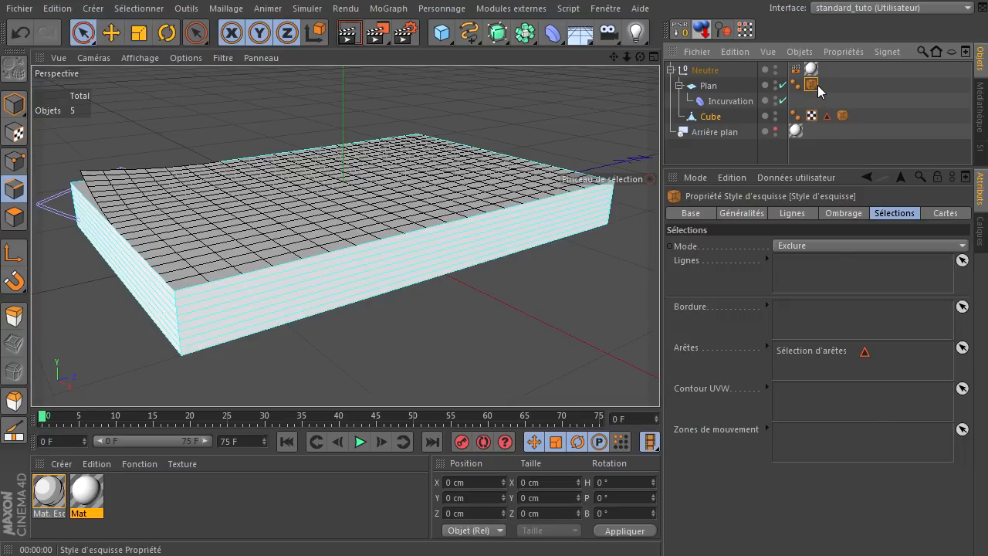
left_click(781, 216)
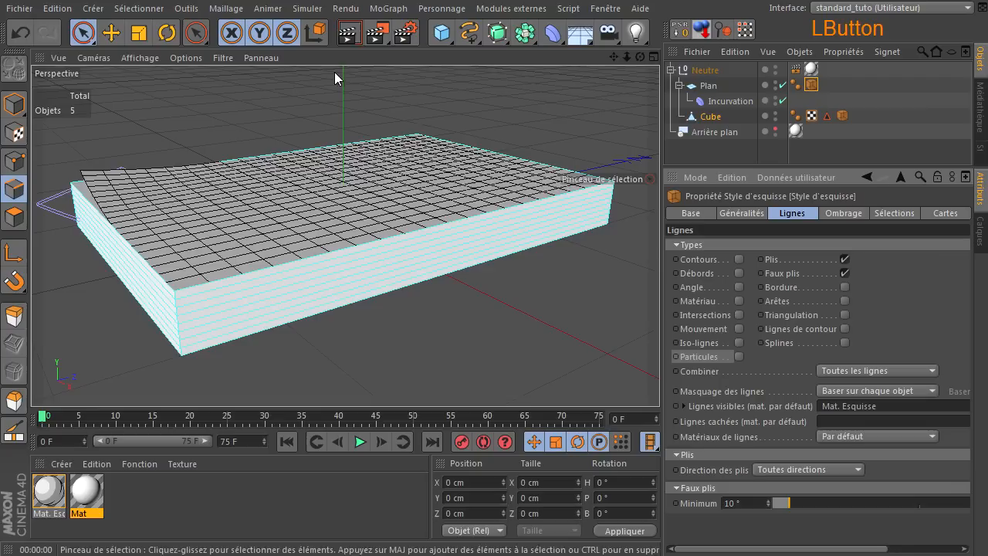
left_click(348, 33)
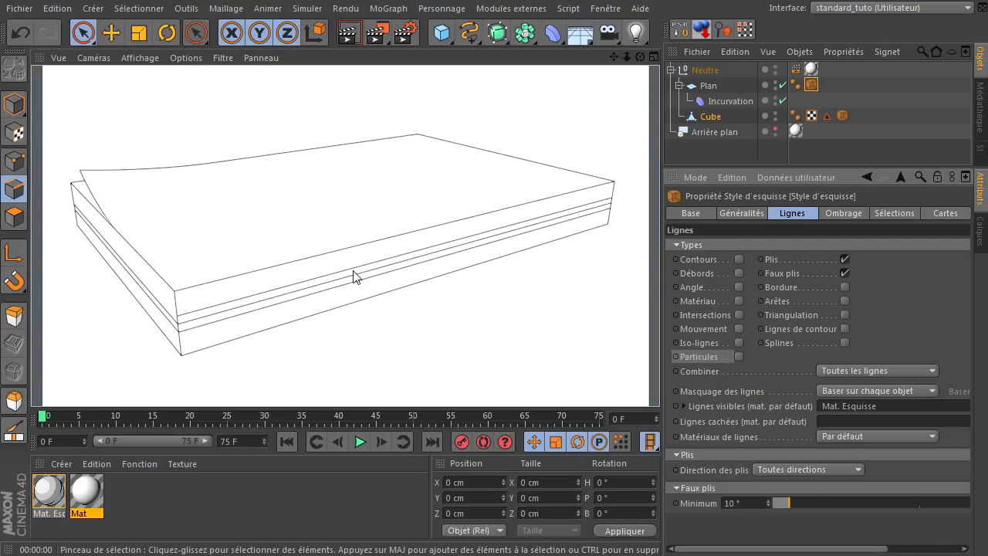
Check the line types and selections of the Cube's sketch style, and the Mat. Esquisse settings.
left_click(845, 300)
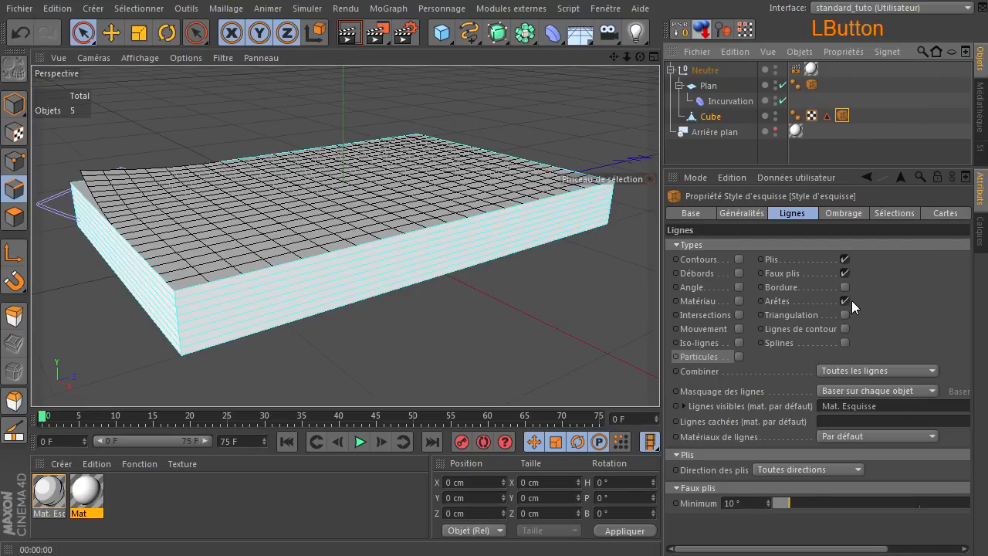
left_click(910, 220)
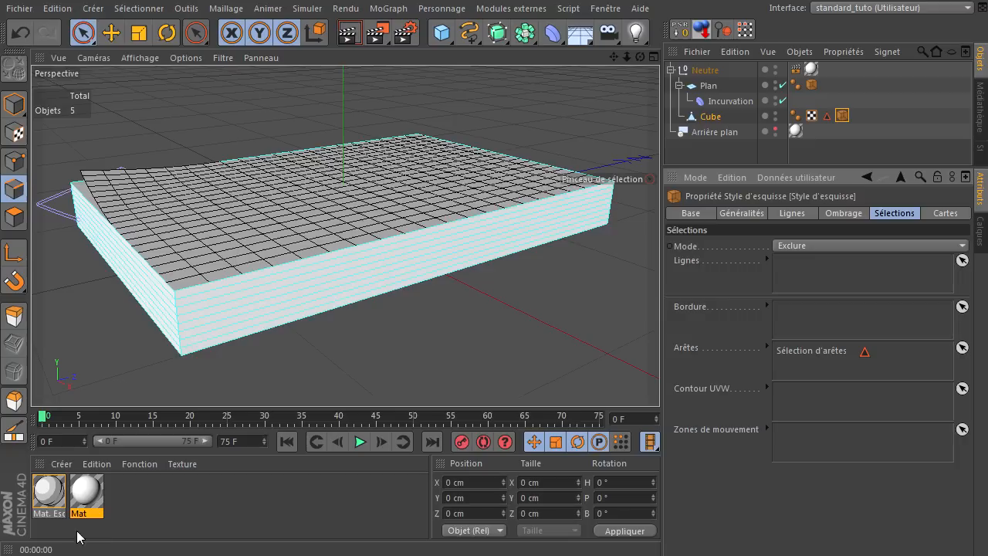
left_click(36, 498)
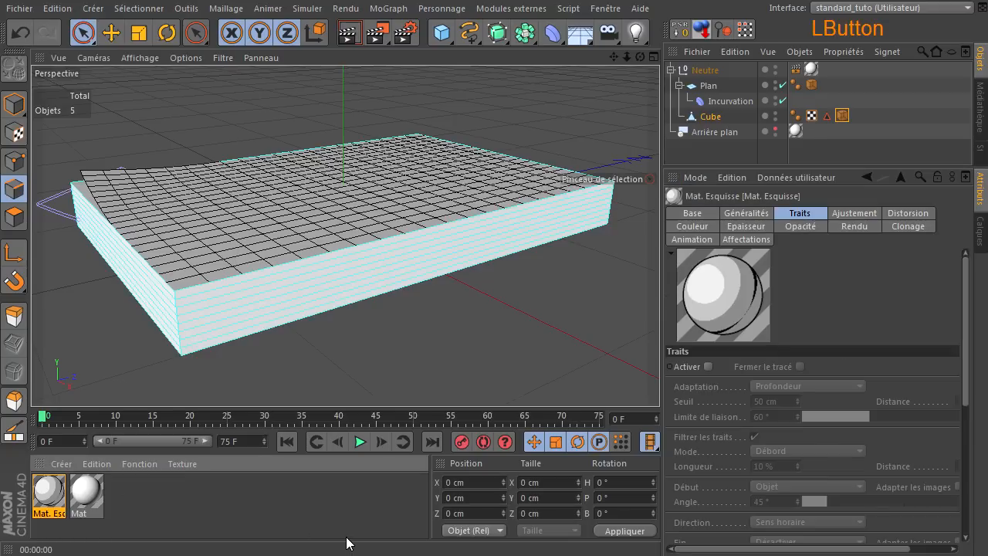
Replace the Cube's sketch style tag with a new one based on a duplicate of Mat. Esquisse.
left_click(841, 116)
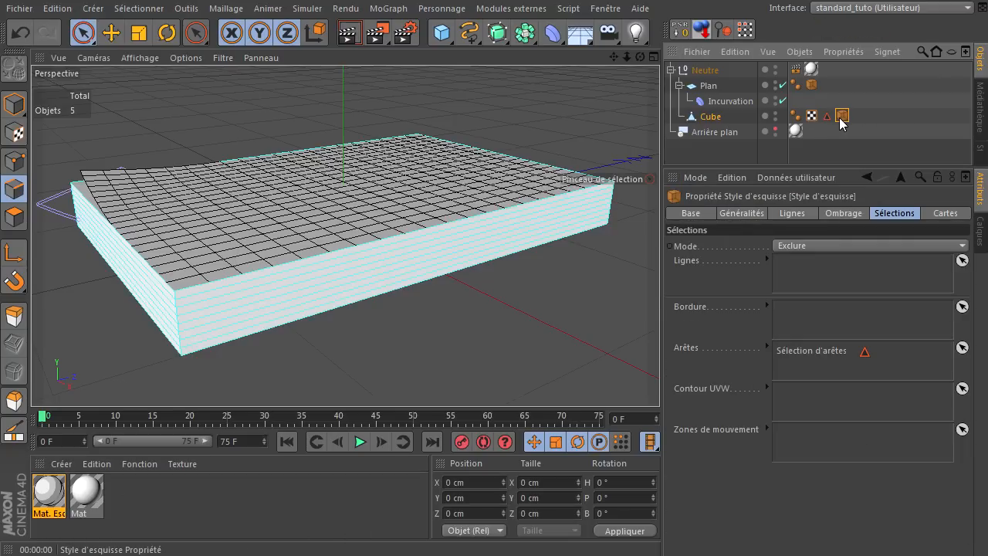
key("Delete")
left_click(811, 85)
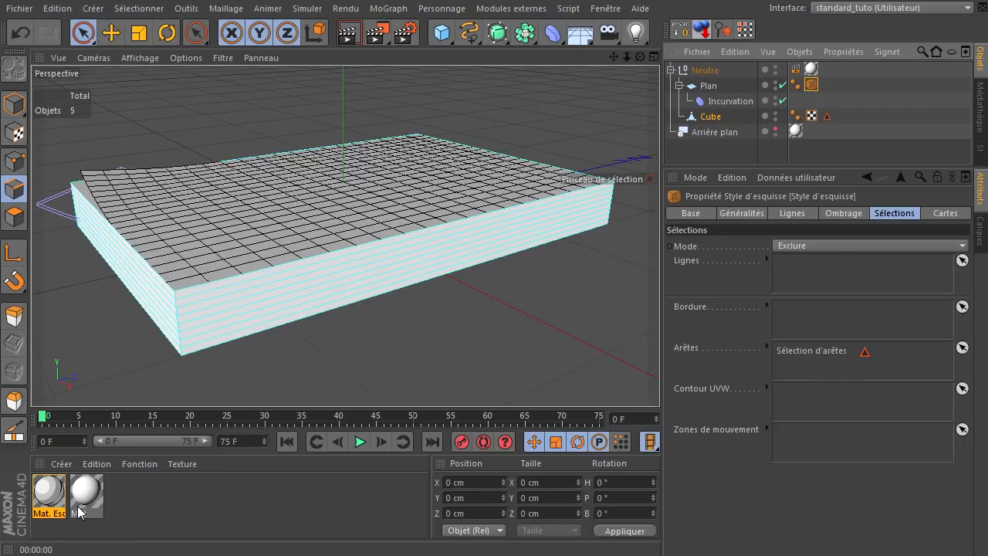
left_click_drag(44, 509, 127, 505, "ctrl")
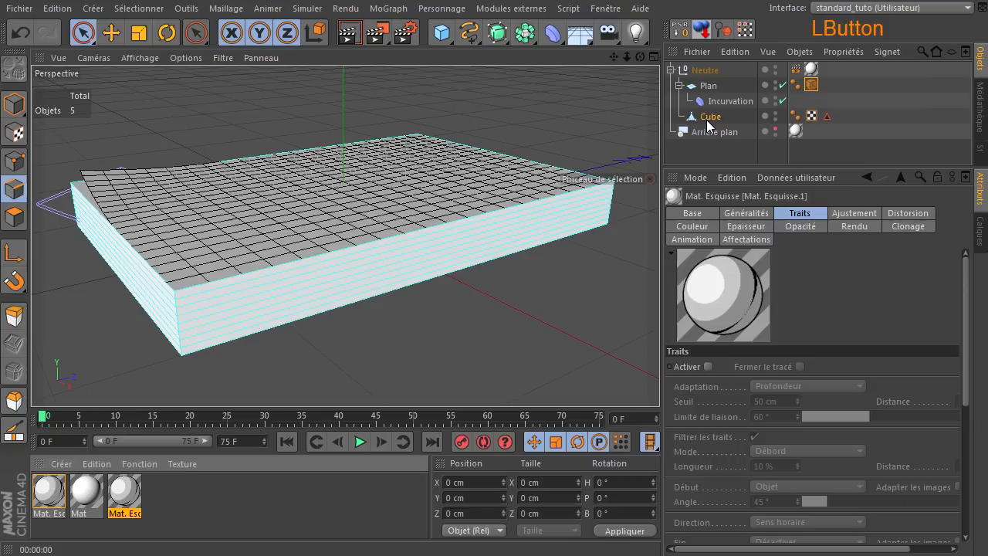
left_click_drag(707, 121, 710, 117)
Assign the stored edge selection to Arêtes in the Cube's new sketch style and review its line types.
left_click(797, 116)
left_click_drag(844, 115, 857, 113)
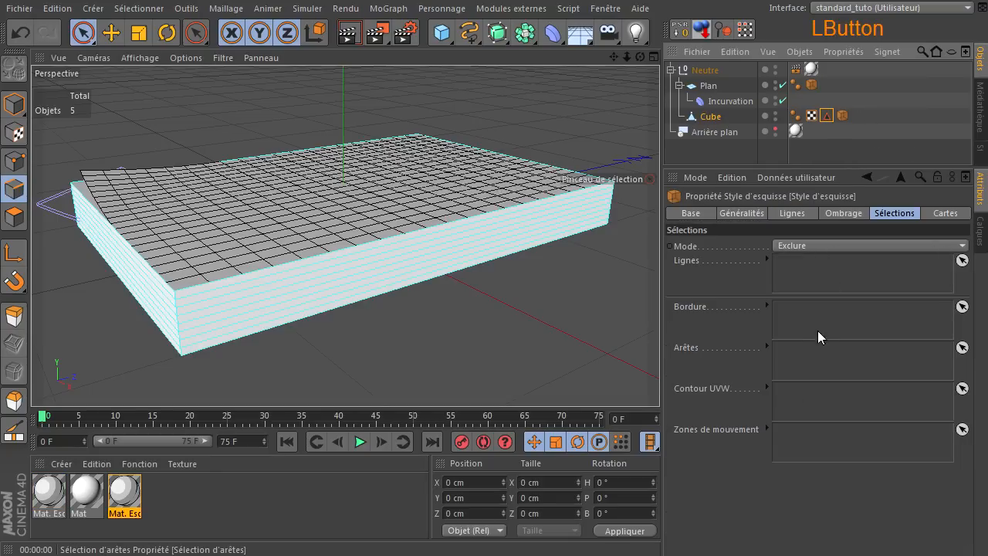
left_click_drag(811, 357, 812, 356)
left_click(837, 212)
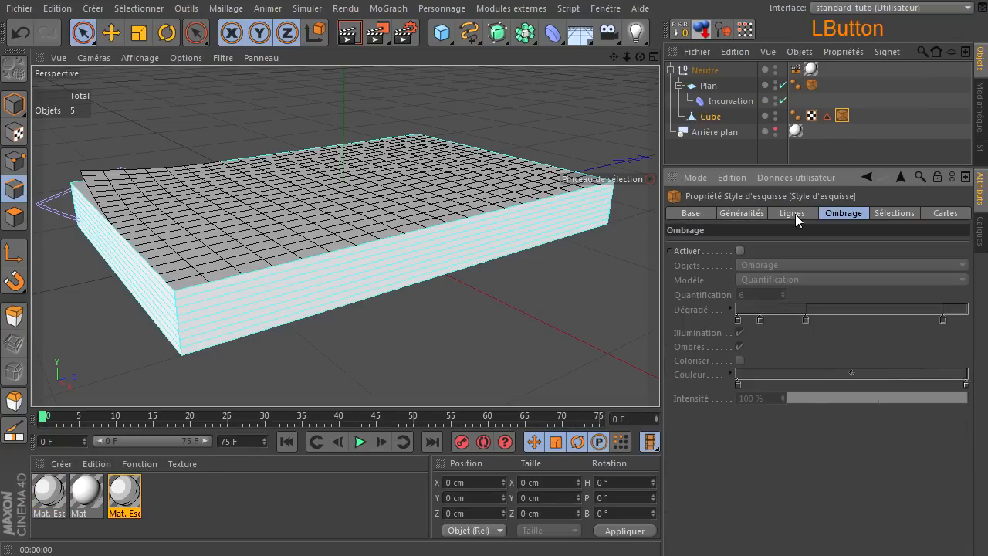
left_click(795, 214)
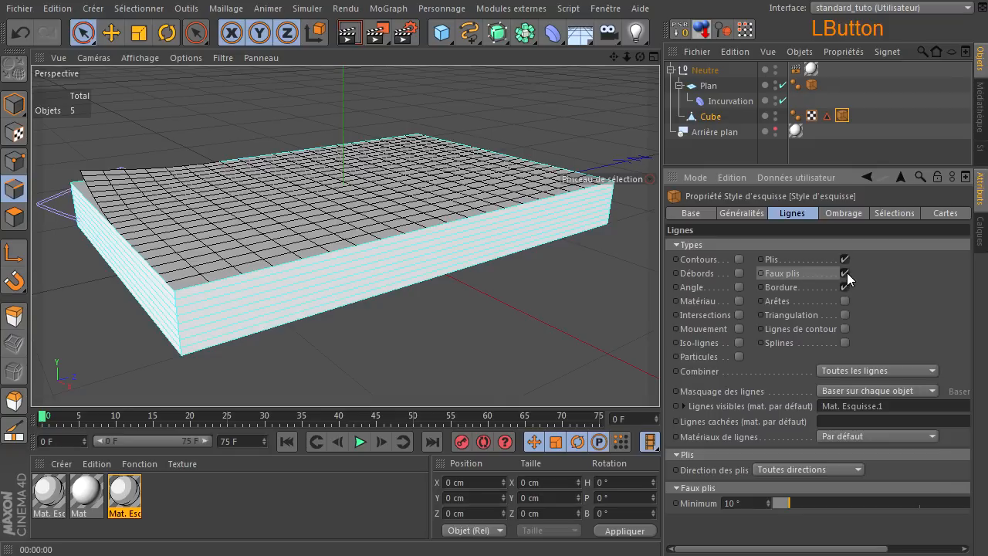
left_click(894, 214)
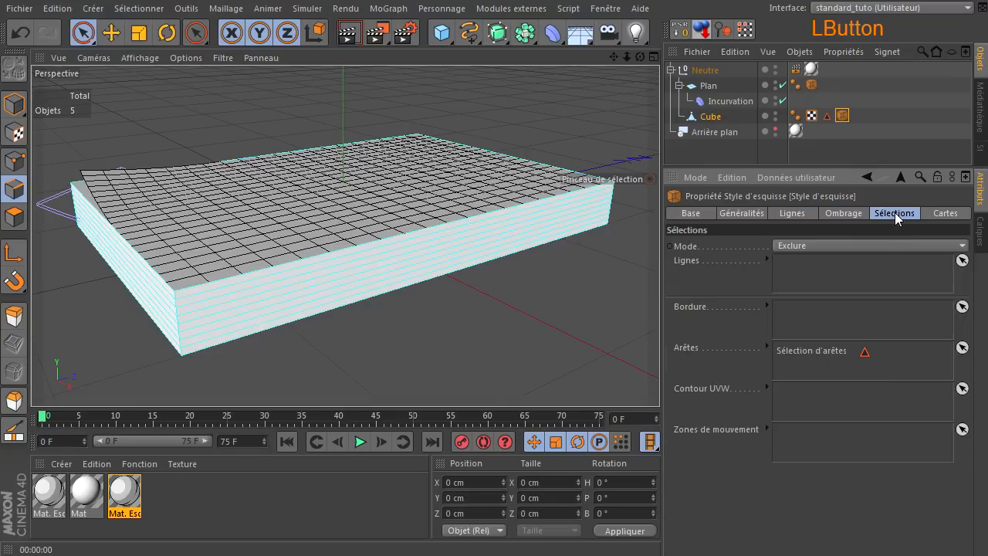
Assign the edge selection to Lignes instead of Arêtes in the Cube's sketch style and set the mode to Inclure.
left_click_drag(819, 273, 819, 269)
left_click(816, 350)
key("Delete")
left_click(834, 249)
left_click(831, 266)
Render the view and move the Plan's sketch style tag to the Neutre null.
left_click(348, 32)
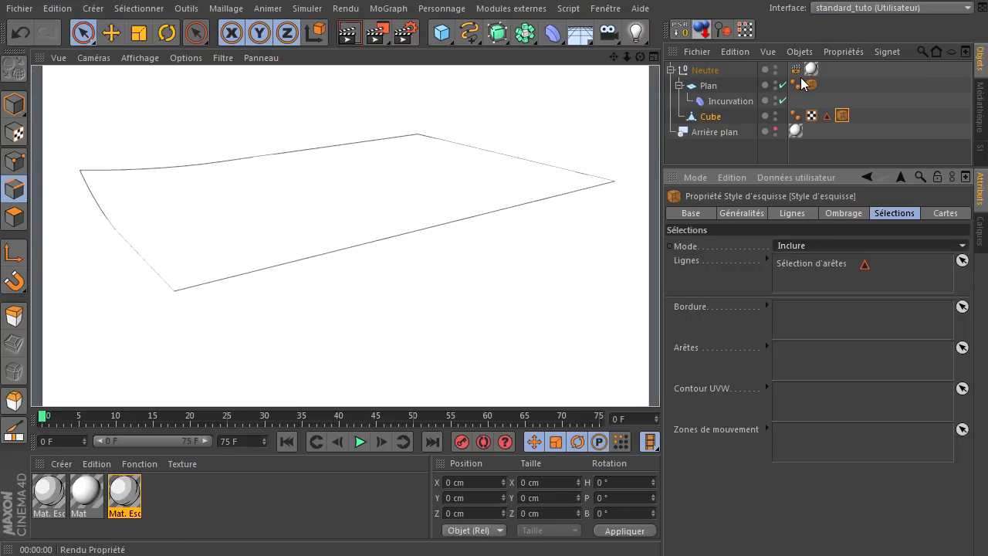
left_click_drag(812, 88, 827, 70)
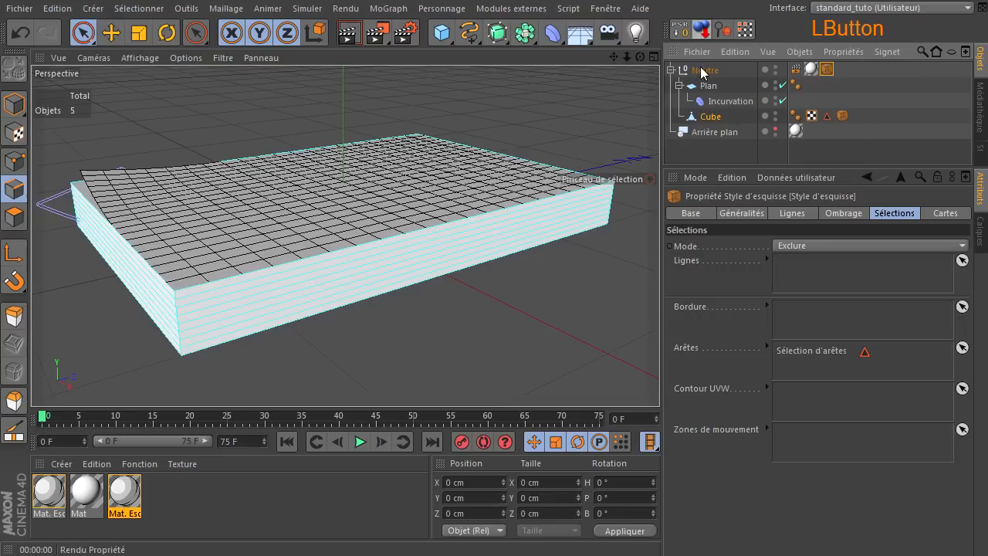
Remove the edge selection from Arêtes in the Neutre null's sketch style and render the view.
left_click(349, 32)
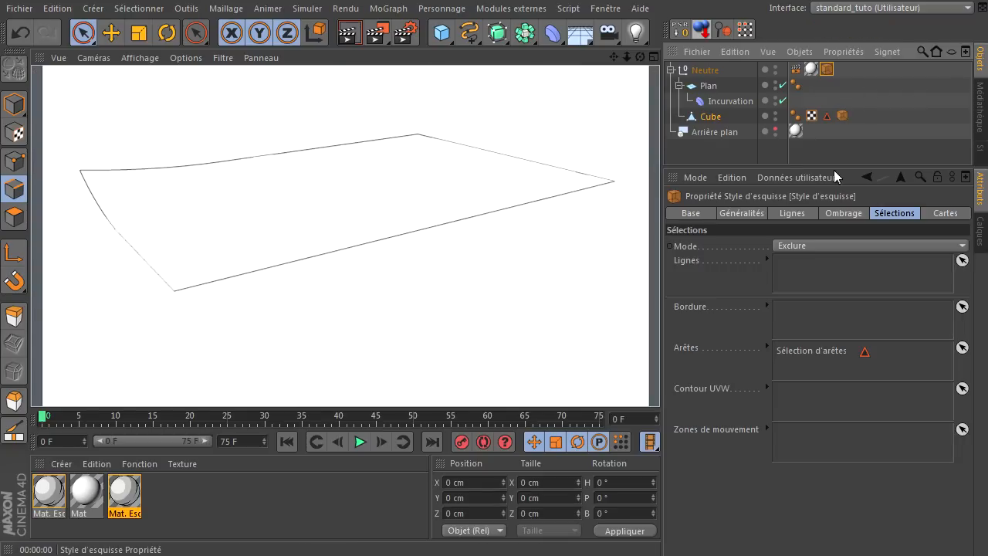
left_click(783, 348)
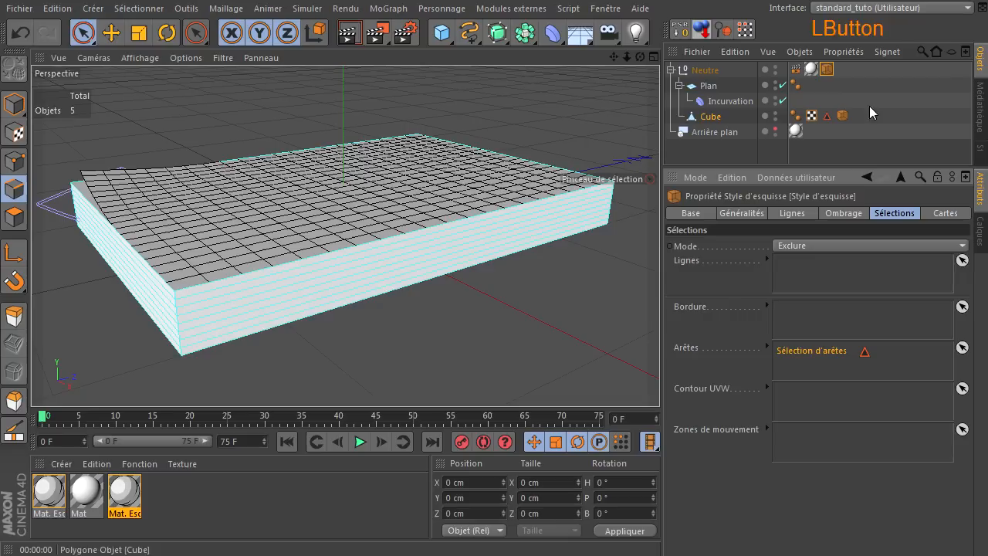
key("Delete")
left_click(347, 34)
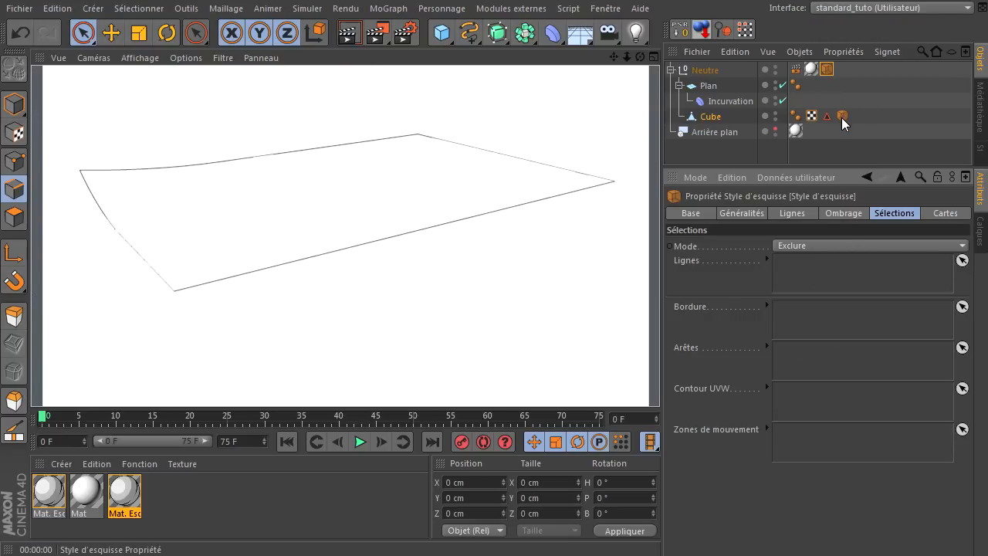
left_click_drag(826, 116, 855, 266)
left_click(829, 77)
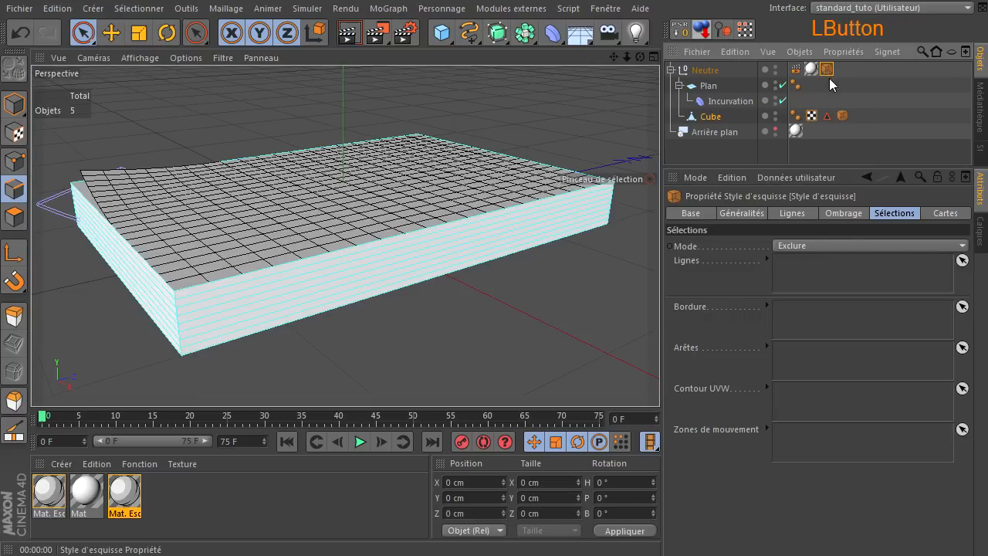
Enable the Bordure line type in the Neutre null's sketch style and render the view.
left_click(845, 214)
left_click(803, 212)
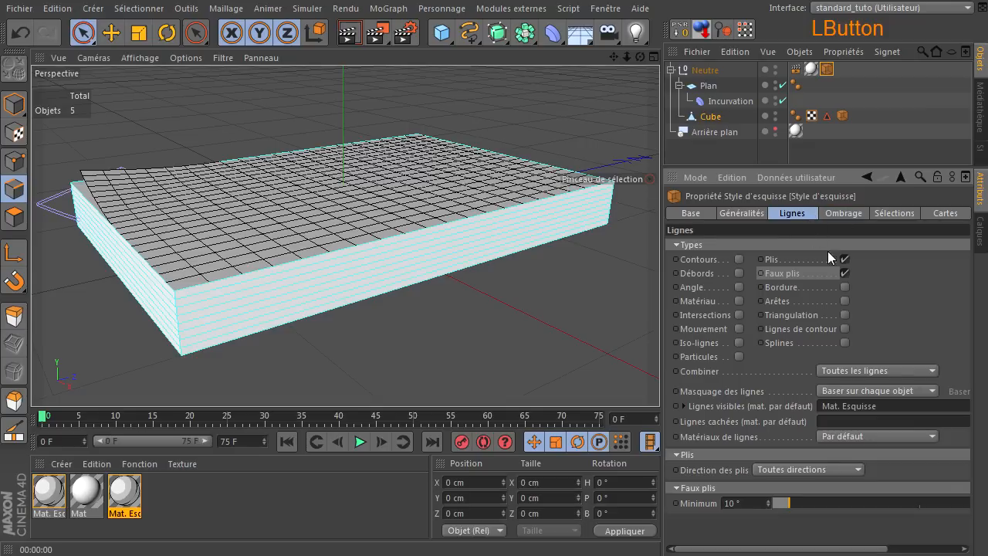
left_click(846, 286)
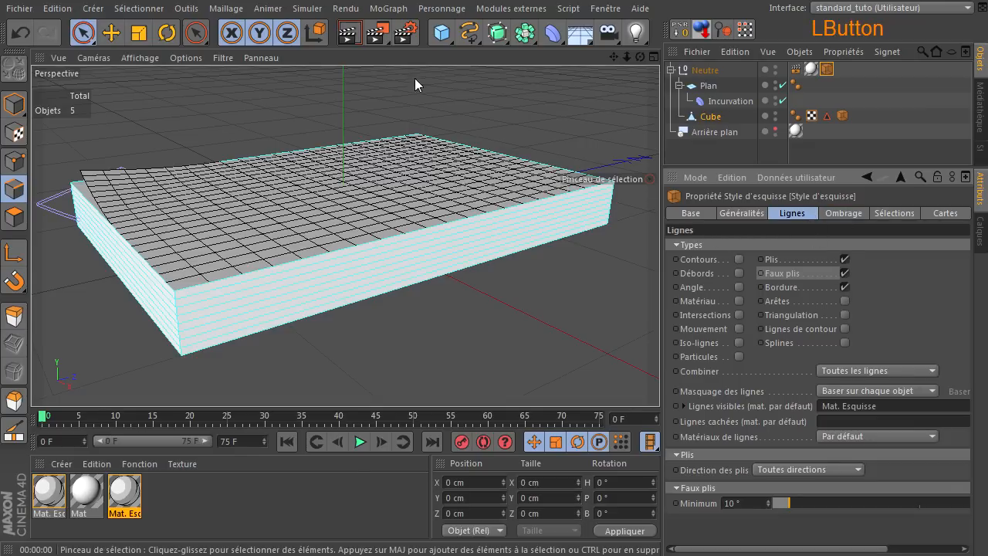
left_click(353, 37)
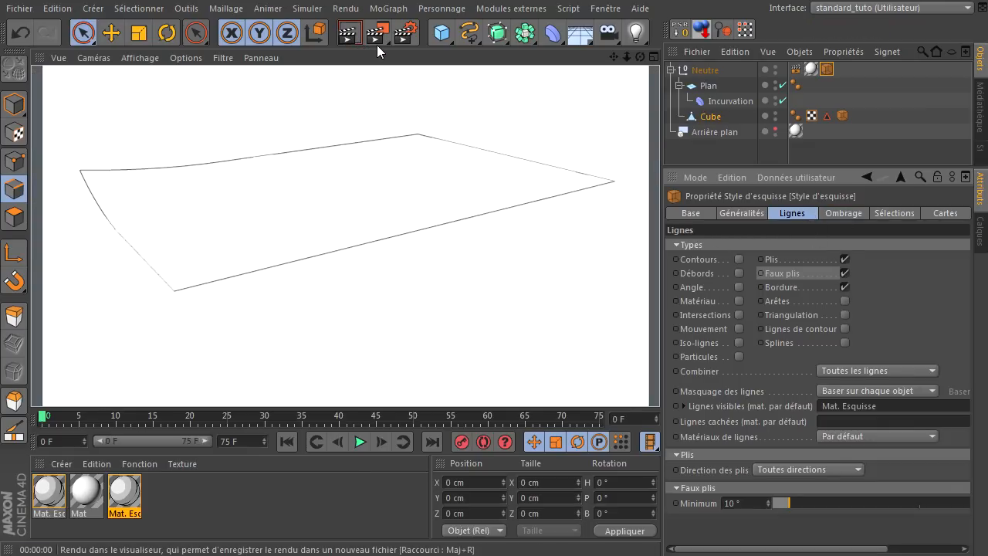
Move the sketch style tag from Neutre to the Plan and render the box from a different angle.
left_click_drag(832, 70, 826, 85)
left_click(351, 32)
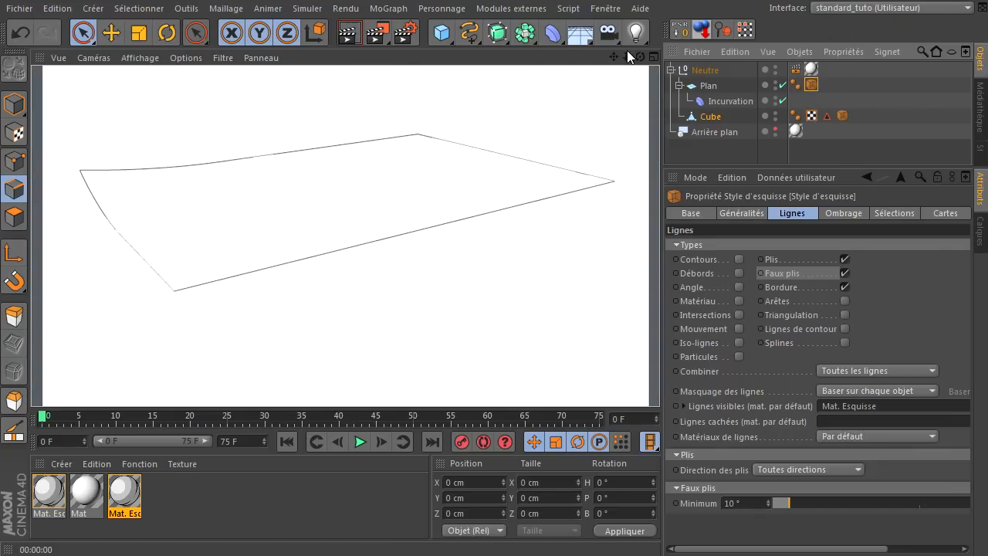
left_click(656, 381)
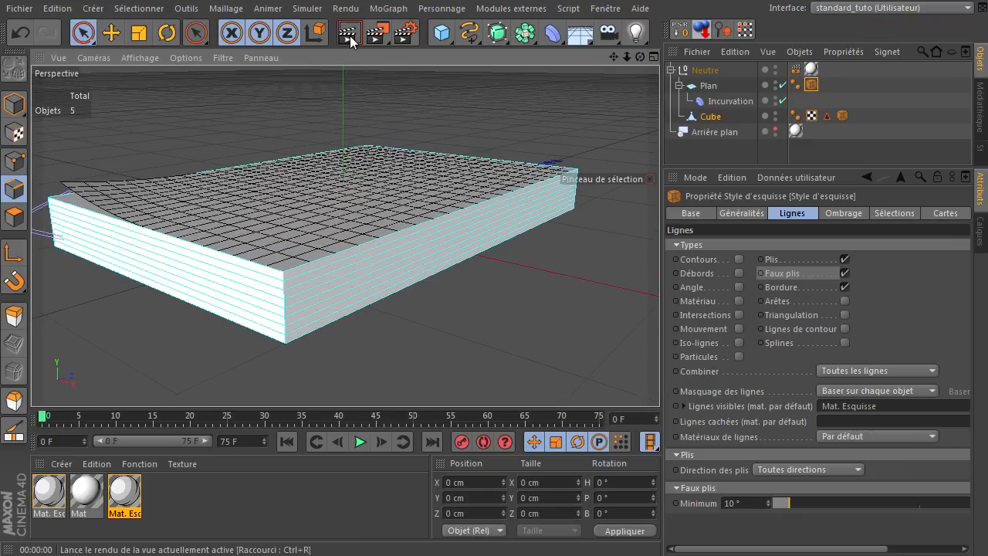
left_click(349, 32)
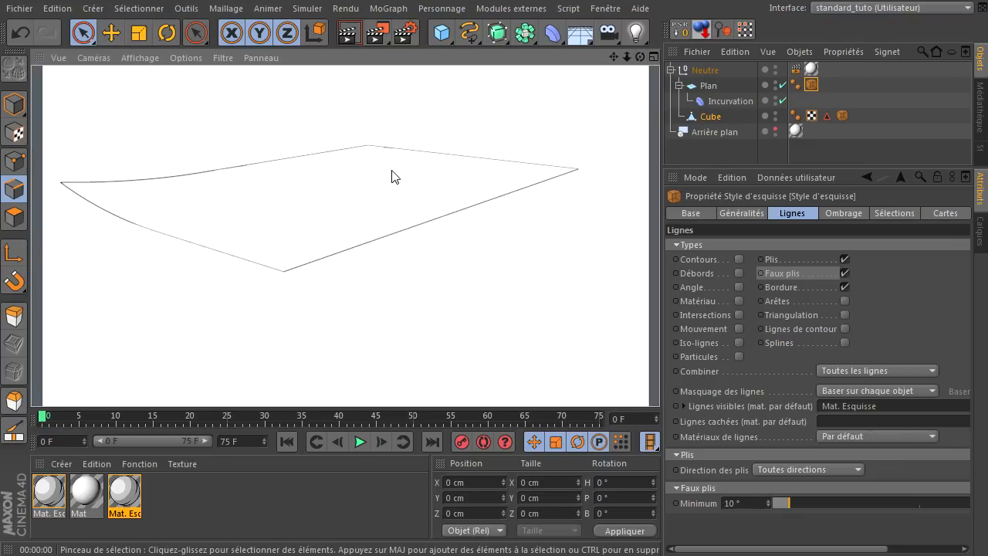
Reassign the edge selection from Lignes to Arêtes in the Cube's sketch style selections.
left_click(842, 115)
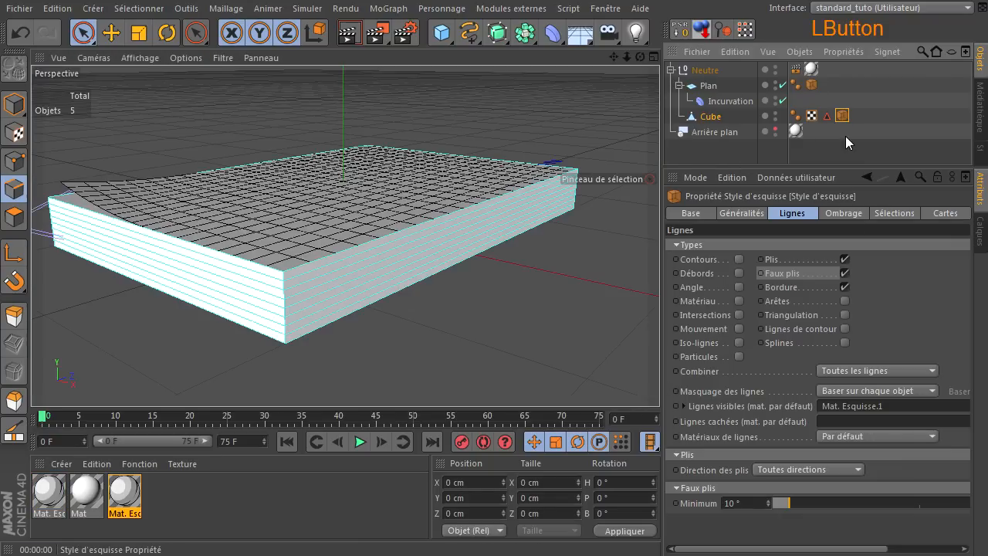
left_click(892, 213)
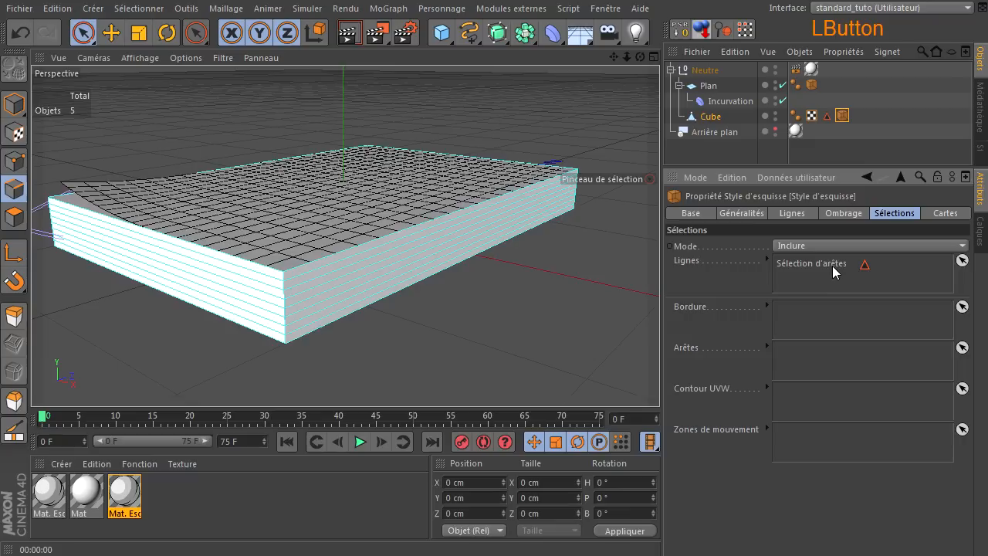
key("Delete")
left_click_drag(826, 118, 835, 183)
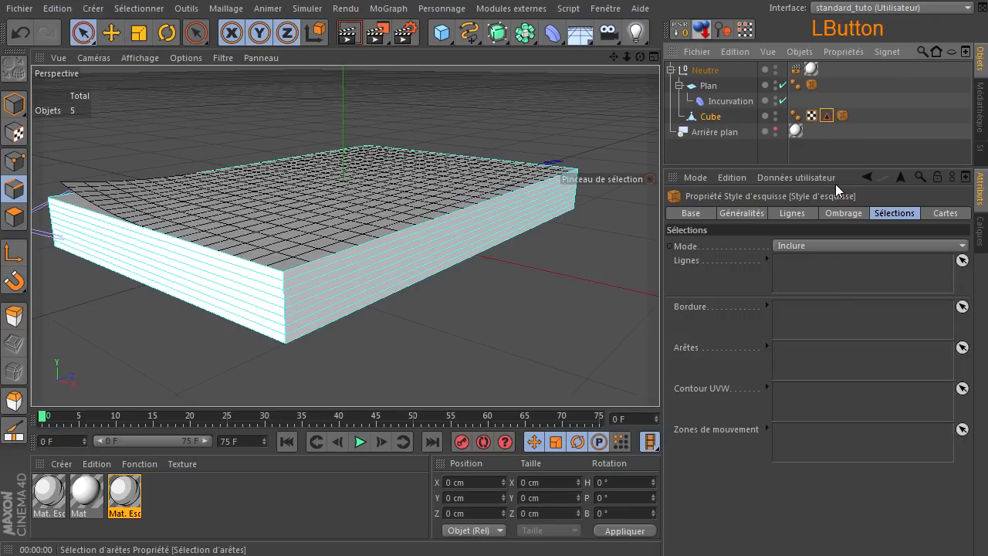
left_click_drag(823, 355, 825, 354)
Enable the Arêtes line type alongside Plis, Faux plis and Bordure in the Cube's sketch style, and render.
left_click(795, 214)
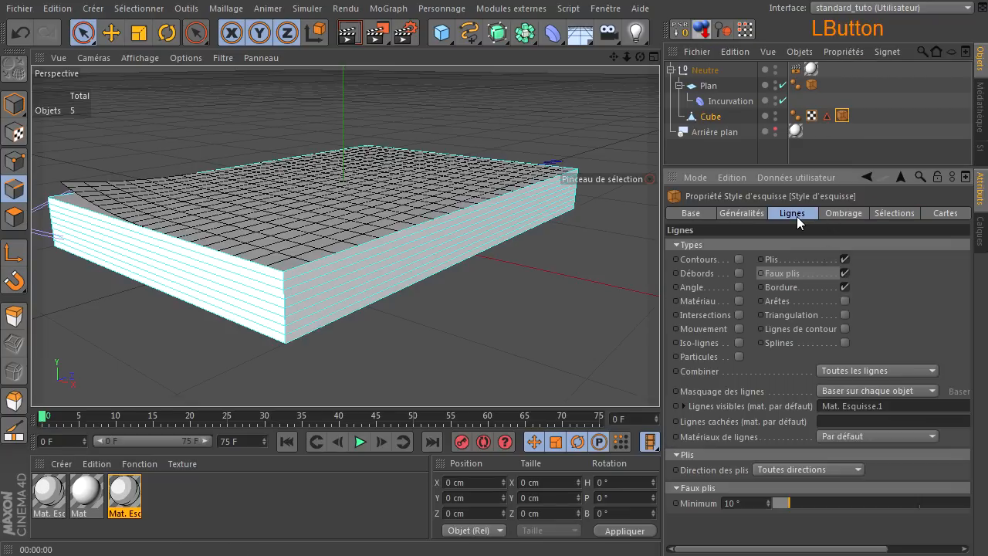
left_click(844, 302)
left_click(846, 273)
left_click(846, 260)
left_click(845, 274)
left_click(844, 287)
left_click(347, 34)
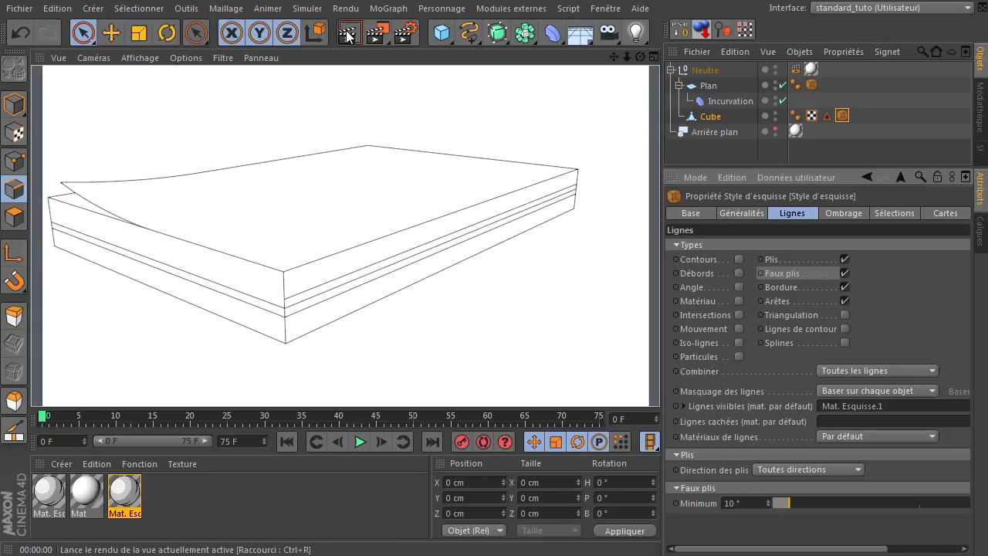
Enable Redimensionner les traits in the Ajustement settings of the Mat. Esquisse.1 material.
double_click(133, 492)
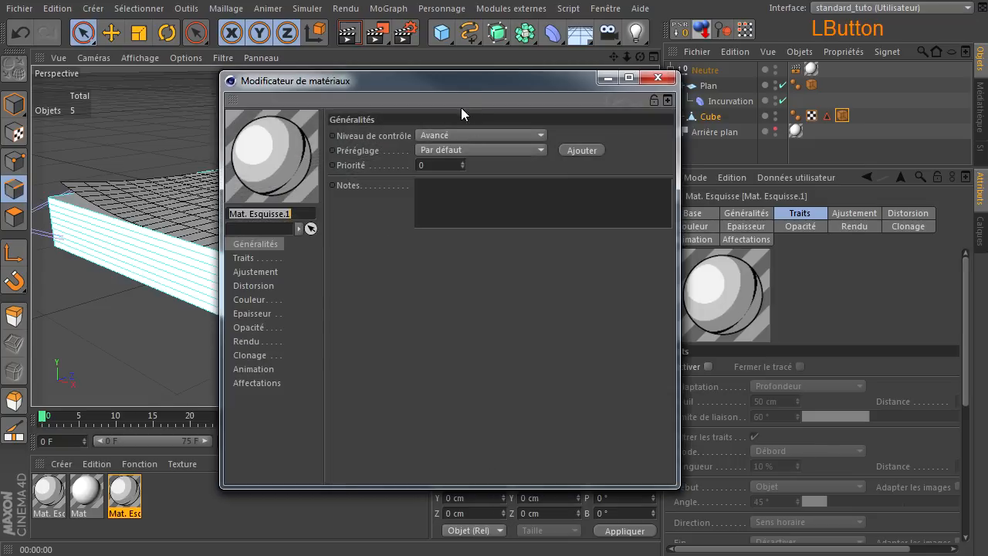
left_click_drag(469, 85, 384, 77)
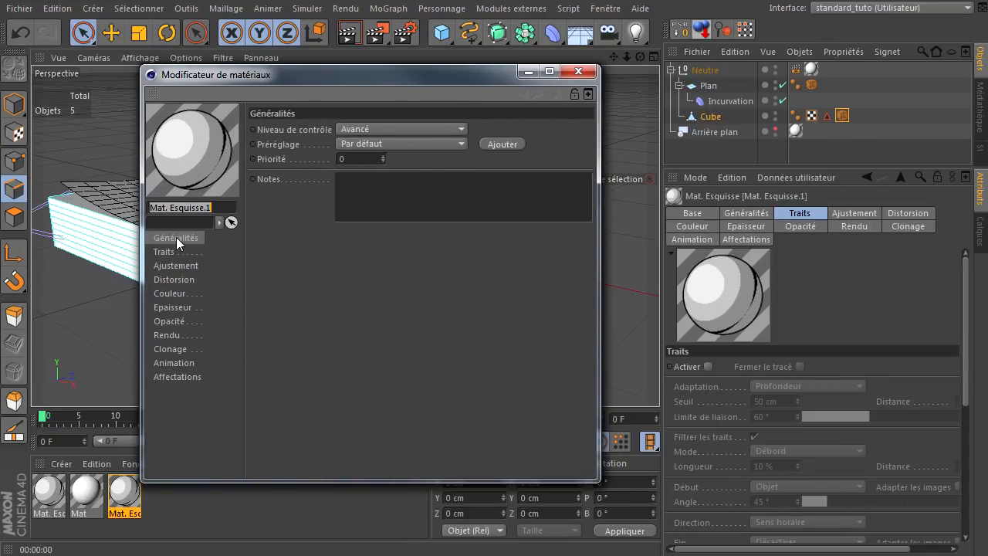
left_click(170, 265)
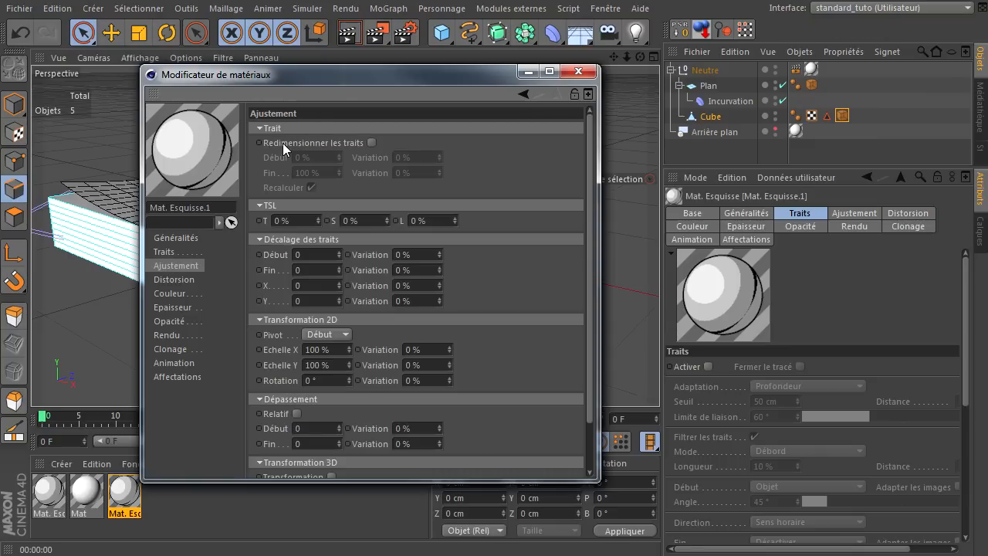
left_click(368, 142)
left_click_drag(379, 74, 709, 137)
left_click(362, 306)
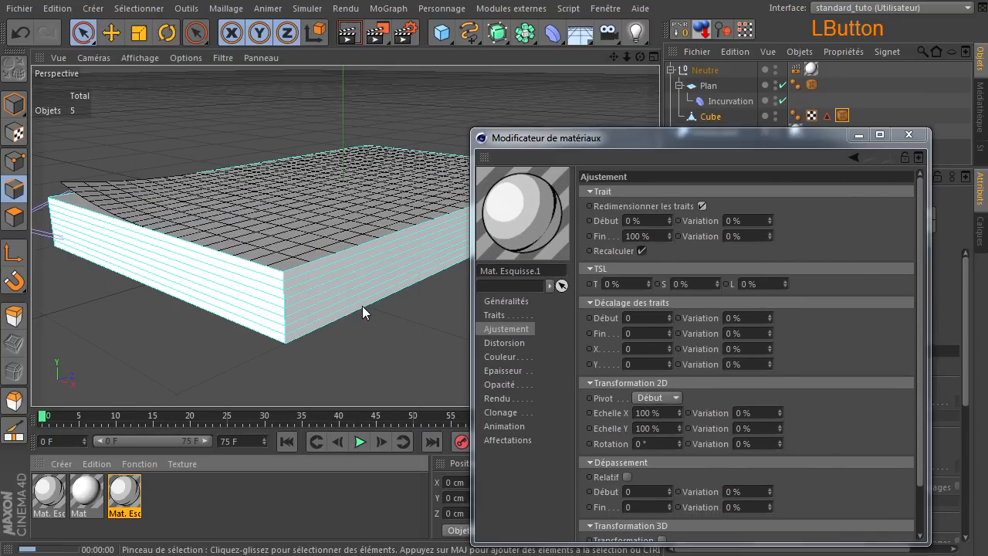
Set the stroke resize of Mat. Esquisse.1 to start at 20 % and end at 80 %, and render the view.
left_click(649, 220)
type("20")
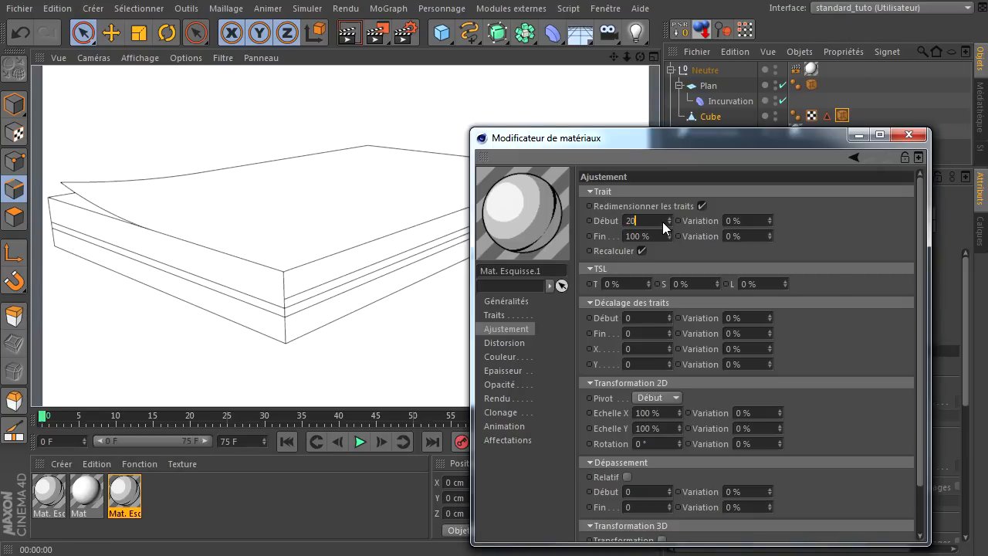
left_click(654, 235)
type("80")
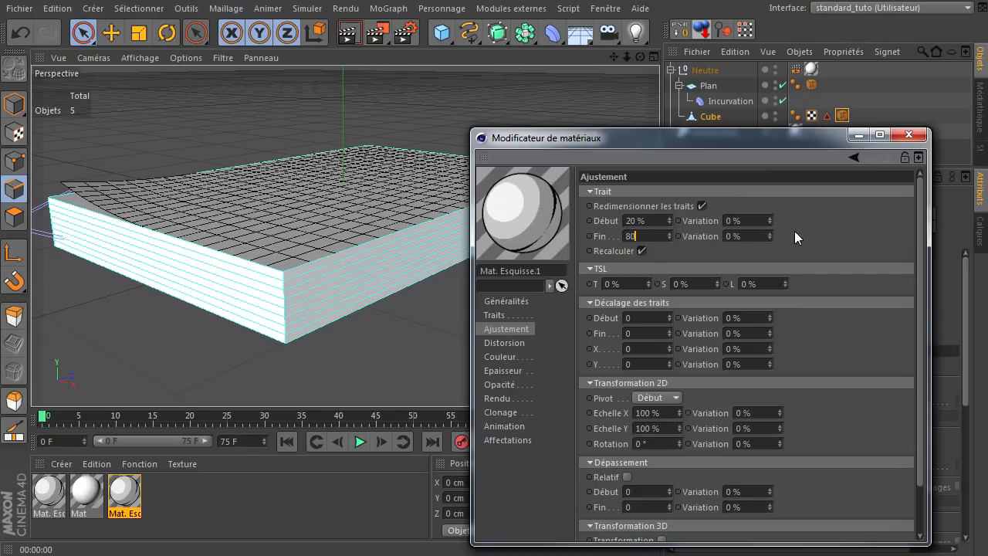
left_click(794, 231)
left_click(355, 40)
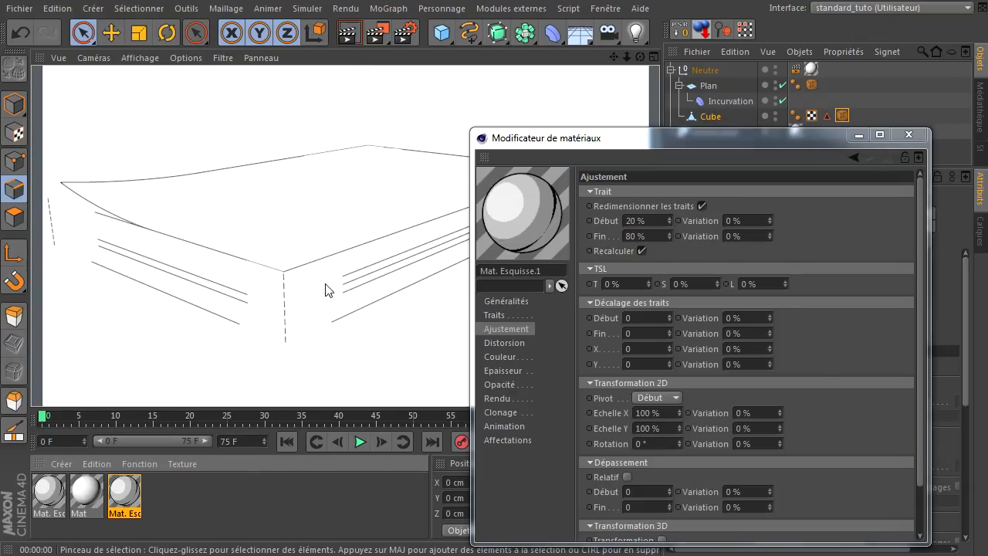
Close the material editor, delete the Plan's sketch style tag and render the view.
left_click_drag(655, 144, 769, 319)
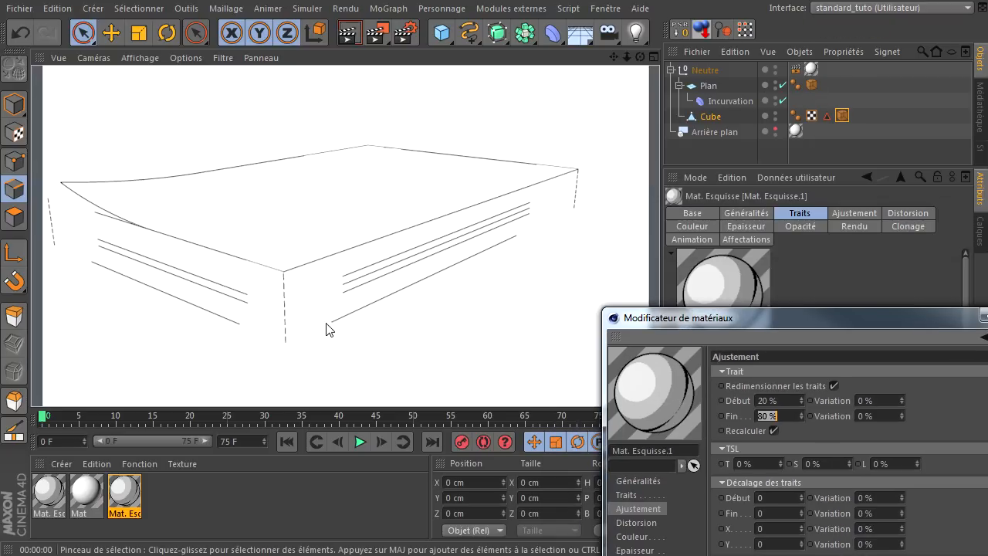
left_click_drag(850, 325, 987, 303)
left_click(813, 87)
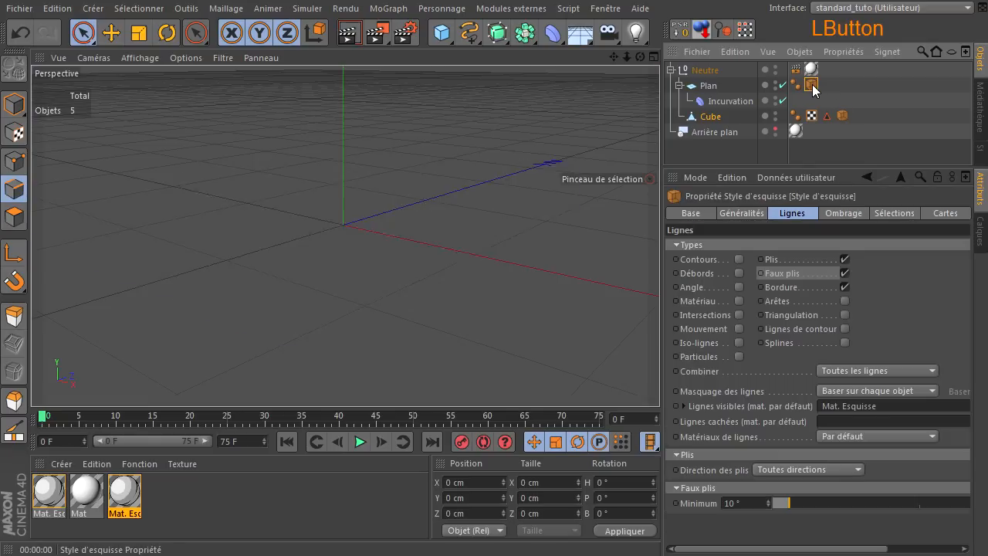
key("Delete")
mouse_move(840, 119)
left_mouse_down()
mouse_move(824, 117)
mouse_move(839, 115)
left_mouse_up()
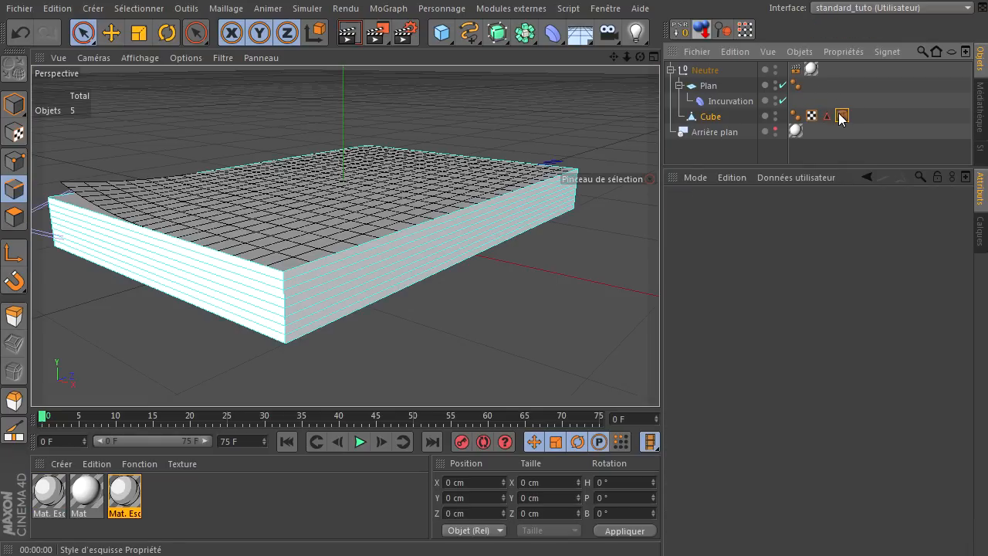
left_click(347, 36)
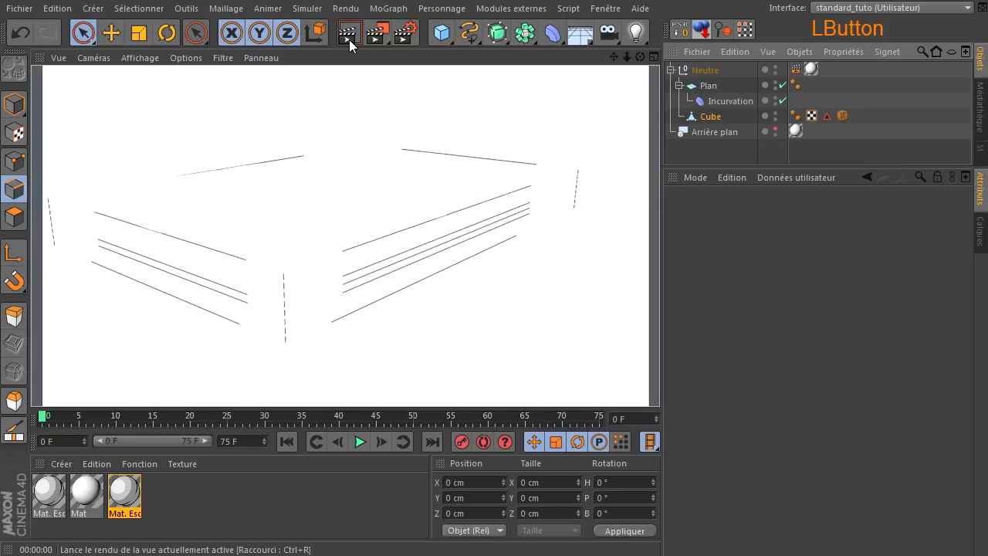
Disable Plis, Faux plis and Bordure in the Cube's sketch style, leaving only Arêtes, and render.
left_click(840, 116)
left_click(844, 259)
left_click(844, 273)
left_click(842, 290)
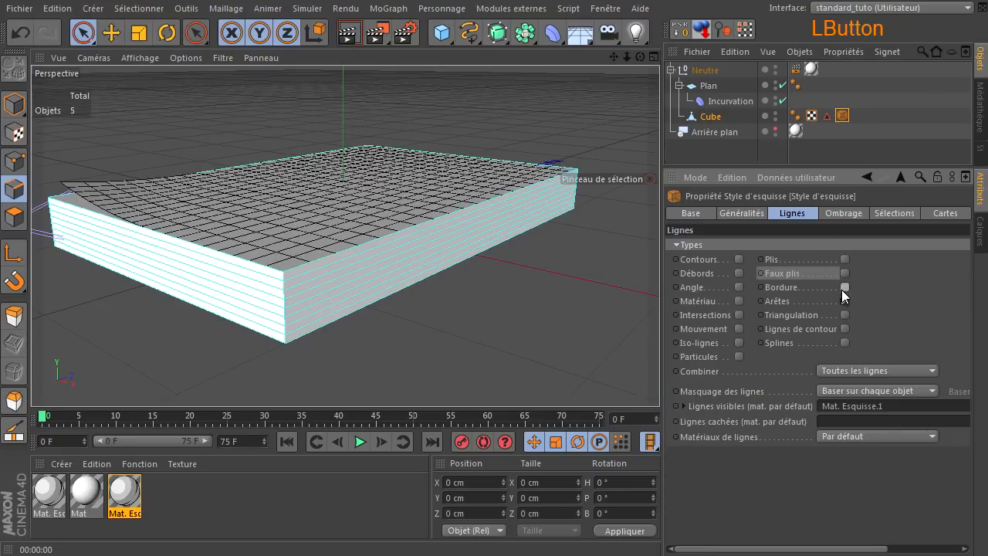
left_click(348, 34)
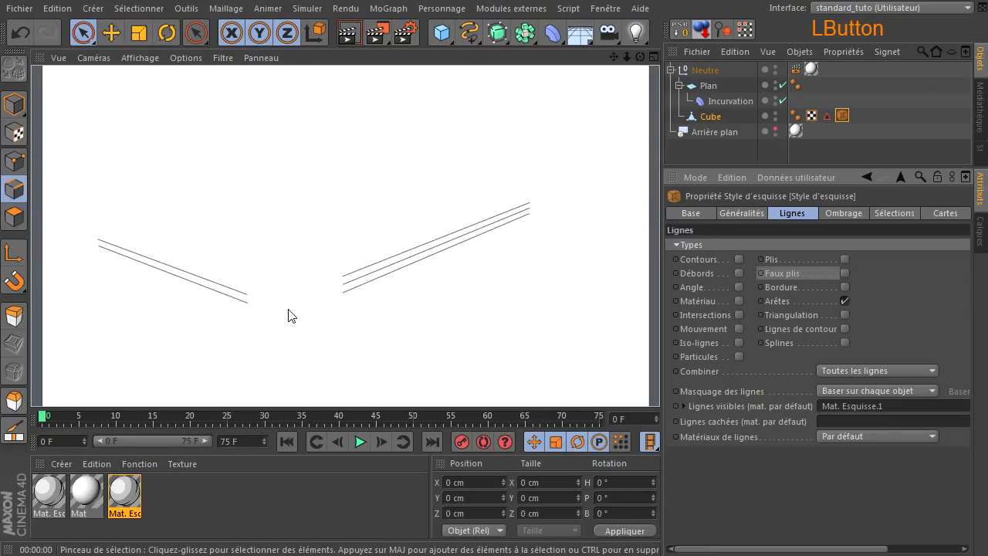
Add a sketch style using Mat. Esquisse to the Neutre null and render the view.
left_click(686, 139)
left_click(795, 69)
left_click(349, 34)
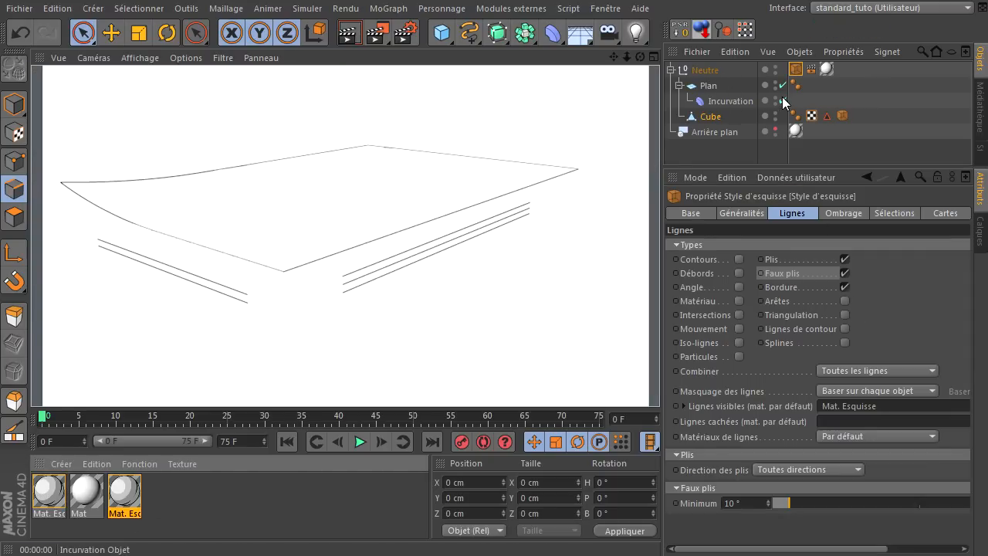
Copy the Neutre null's sketch style tag onto the Cube as a second style and render the view.
left_click(796, 70, "ctrl")
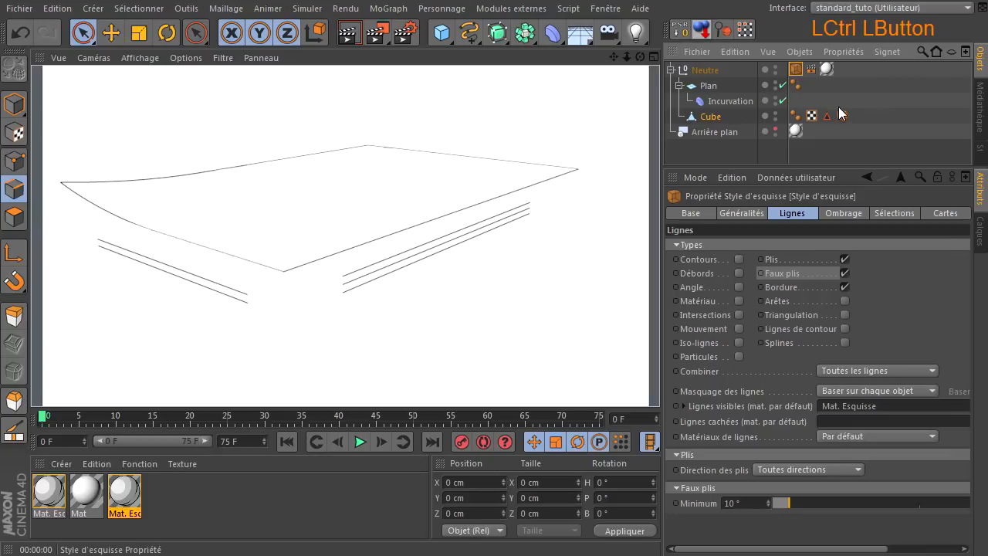
left_click_drag(824, 119, 823, 119, "ctrl")
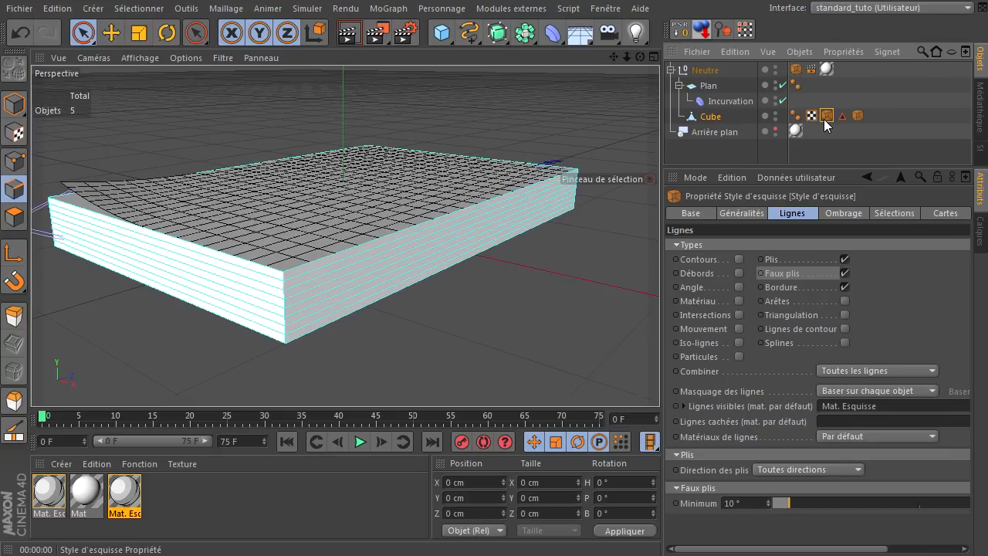
left_click(350, 35)
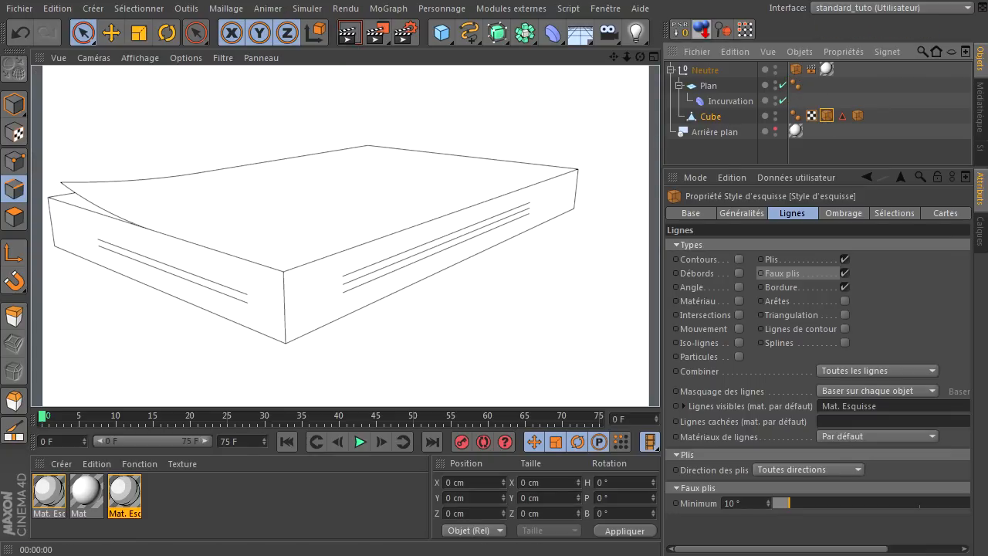
Review the line types of the Neutre's sketch style and the selections of the Cube's Mat. Esquisse.1 style.
left_click(797, 72)
left_click(843, 259)
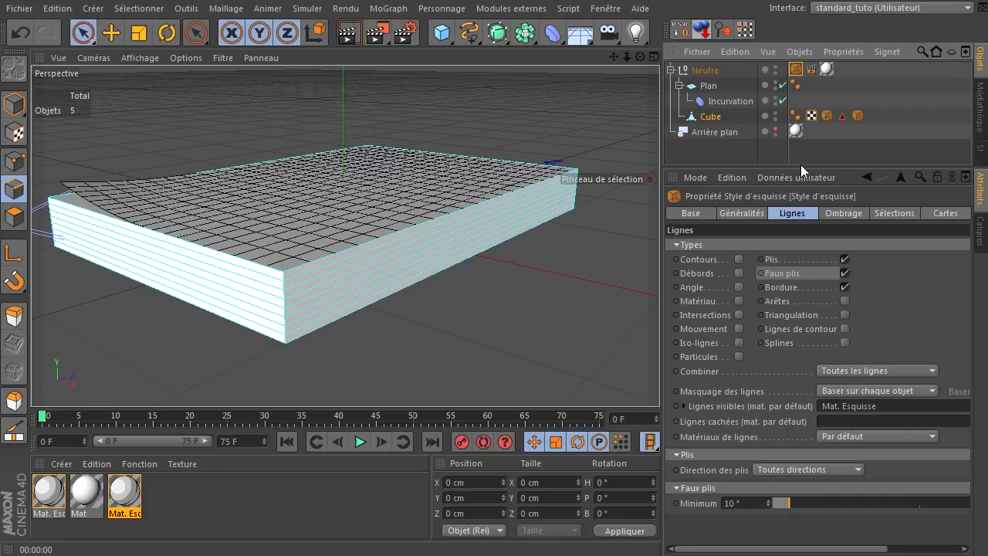
left_click(857, 116)
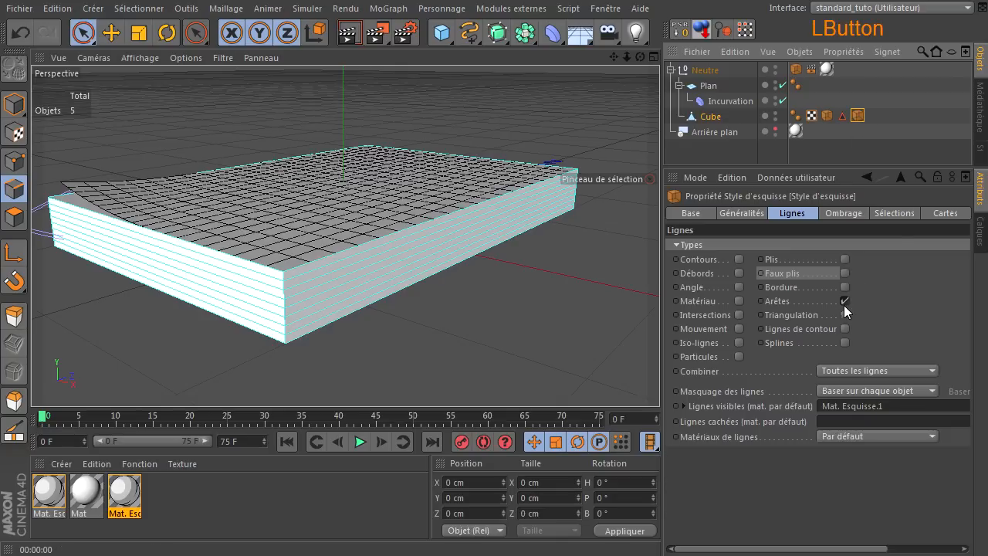
left_click(893, 213)
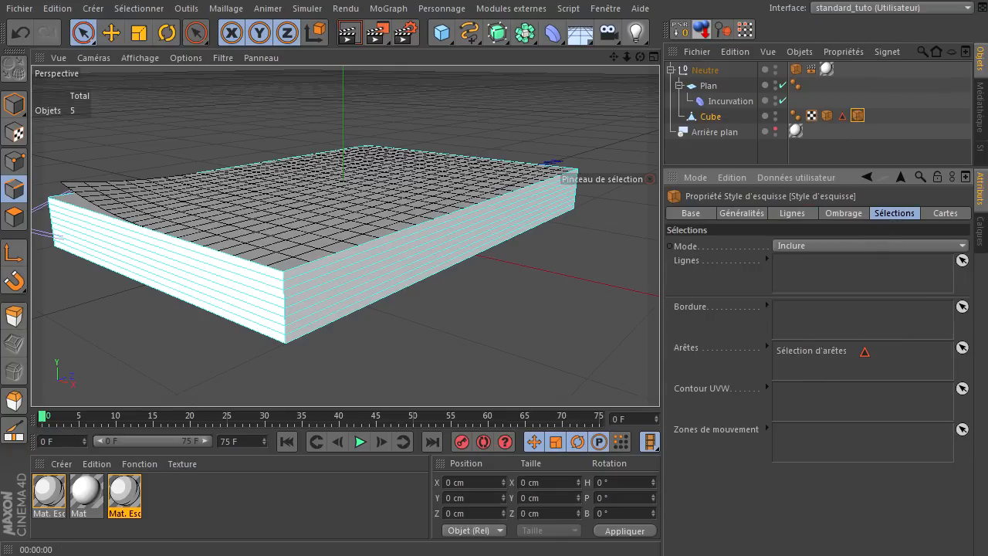
Examine the stroke adjustment settings of Mat. Esquisse.1 in an enlarged material editor and render the view.
left_click(125, 498)
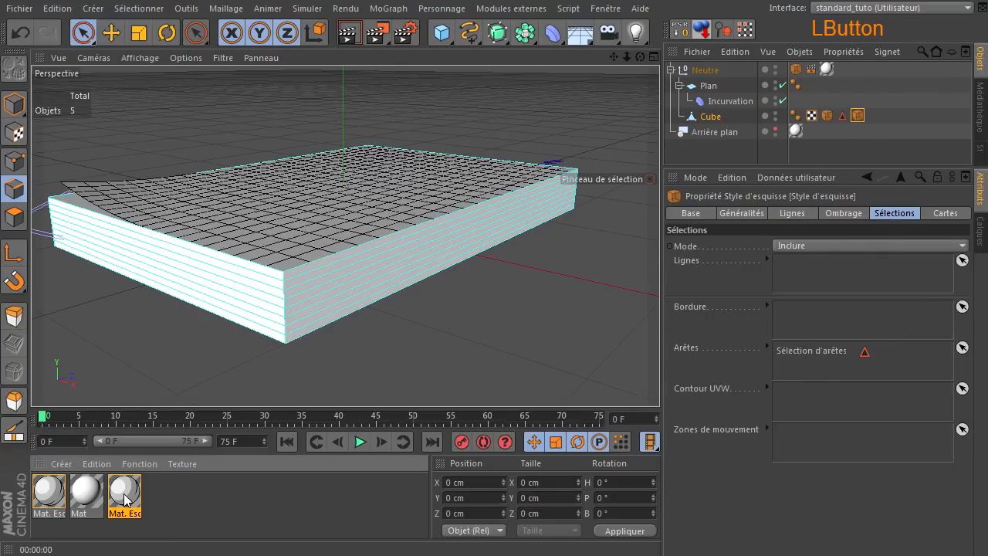
double_click(125, 498)
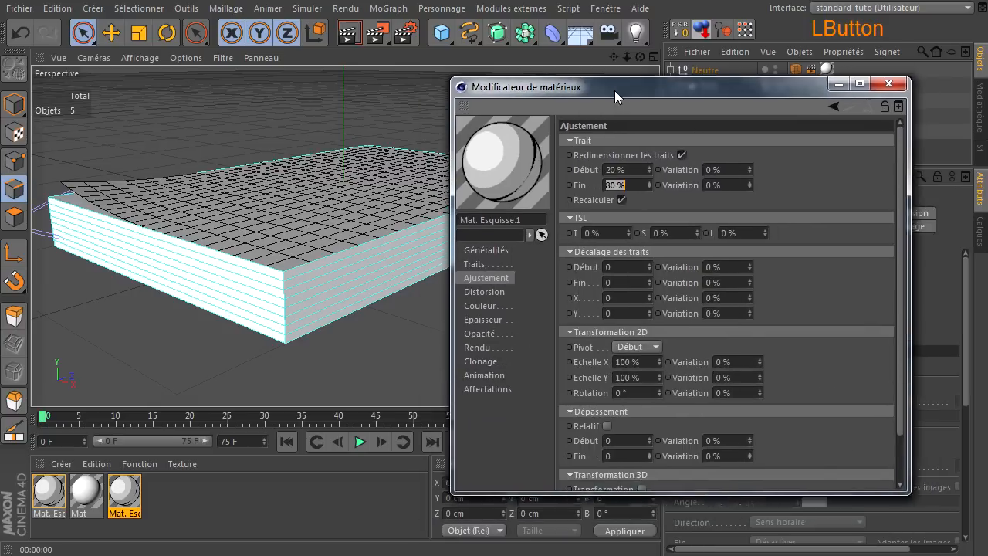
left_click_drag(614, 91, 644, 78)
left_click_drag(651, 482, 651, 555)
left_click_drag(722, 85, 725, 61)
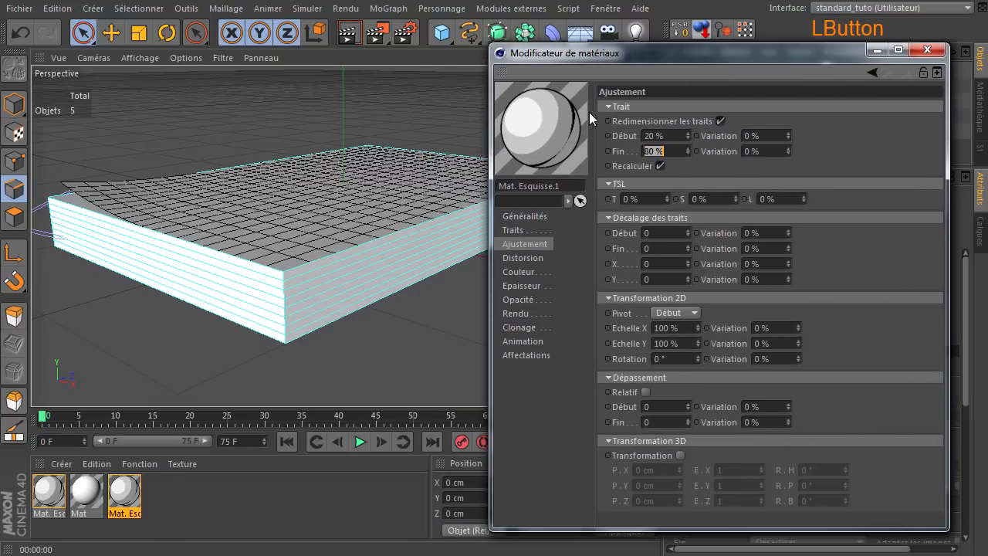
left_click(524, 243)
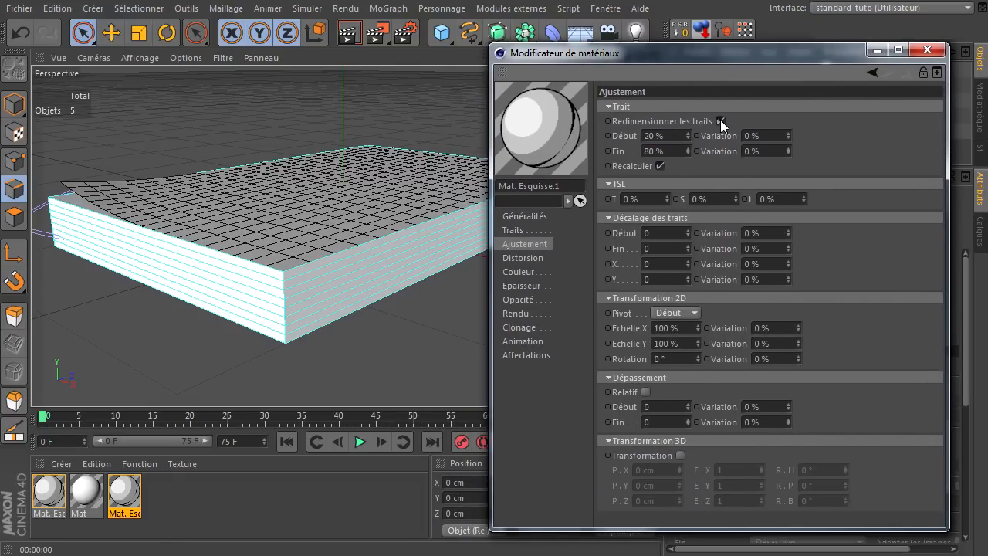
left_click_drag(570, 54, 640, 56)
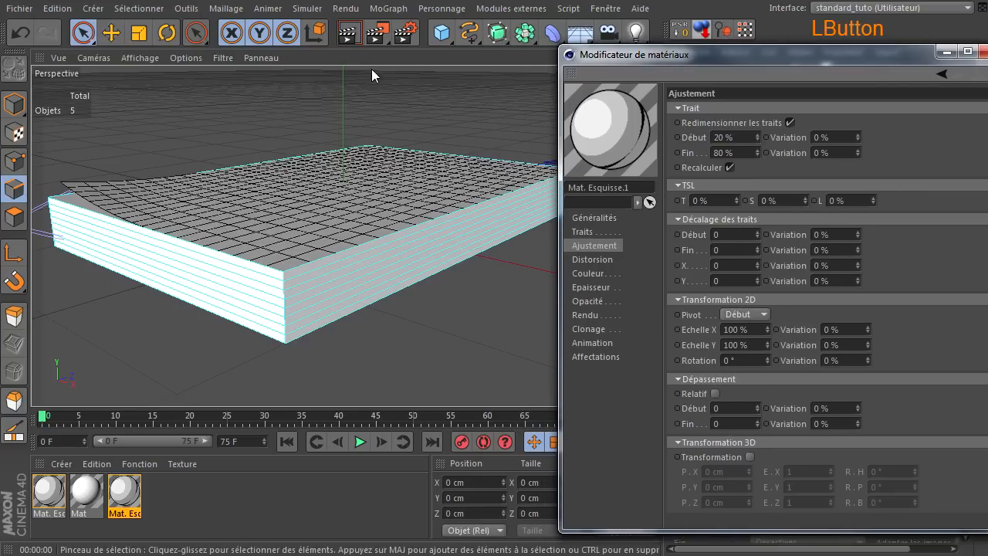
left_click(349, 32)
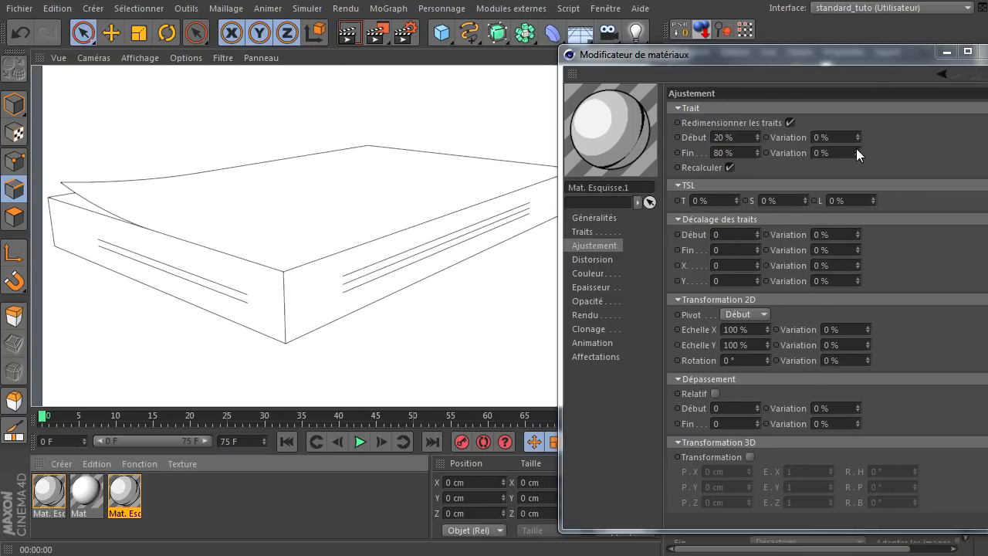
Set the stroke resizing of Mat. Esquisse.1 to Début 10% and Fin 90%, and render the view.
double_click(737, 135)
type("10")
double_click(733, 152)
type("10")
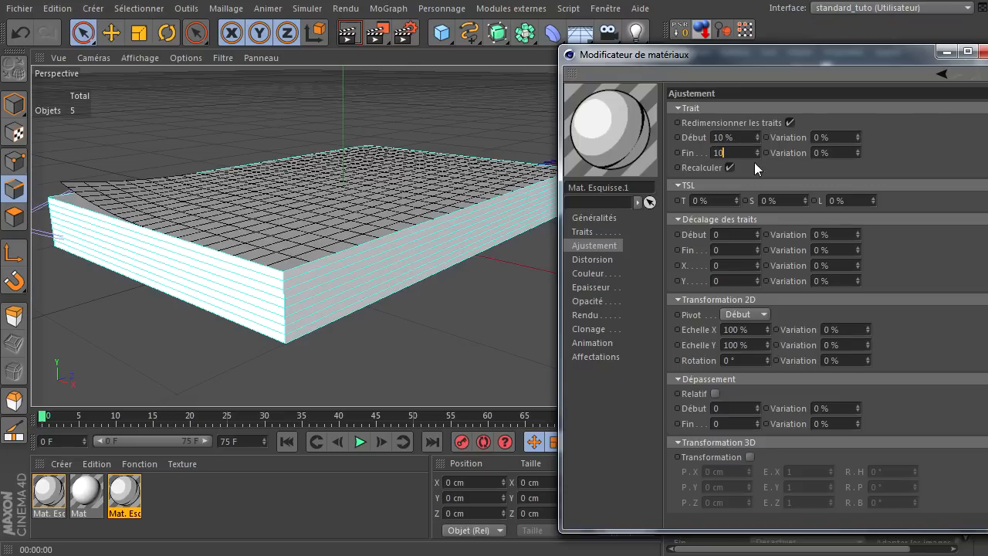
key("BackSpace")
key("BackSpace")
type("90")
left_click(922, 162)
left_click(351, 34)
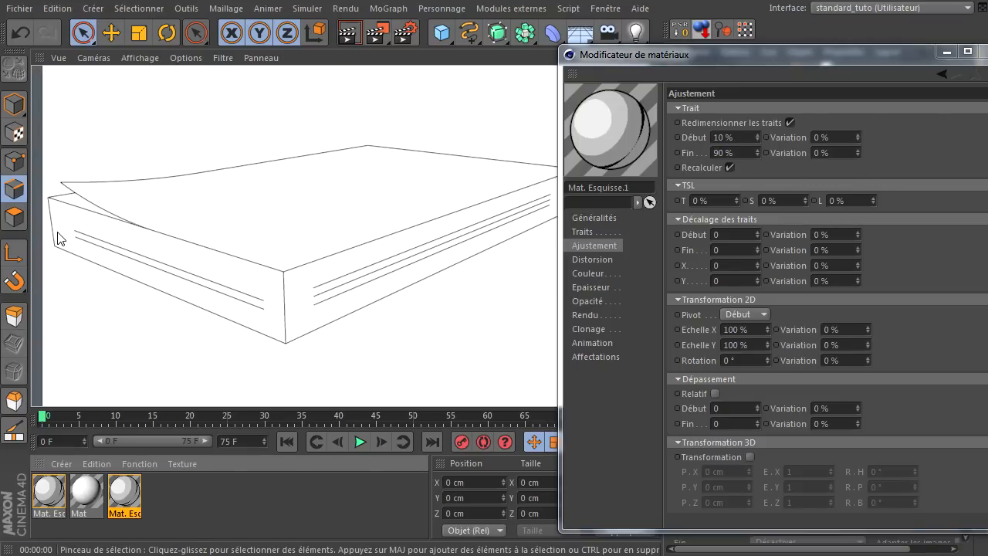
Set the stroke resizing to the full length, Début 0% and Fin 100%, and render the view.
left_click(742, 137)
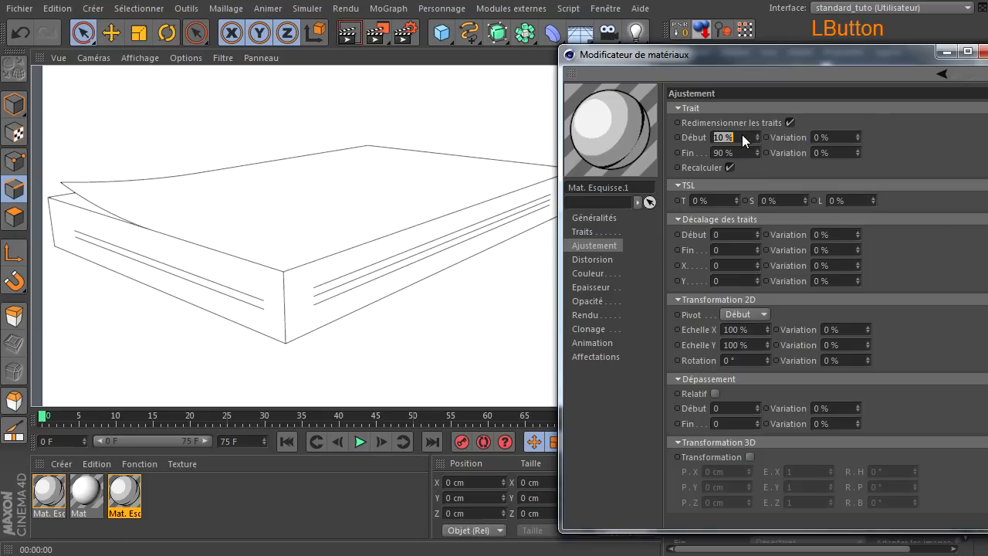
mouse_move(753, 152)
left_mouse_down()
mouse_move(849, 171)
mouse_move(905, 154)
left_mouse_up()
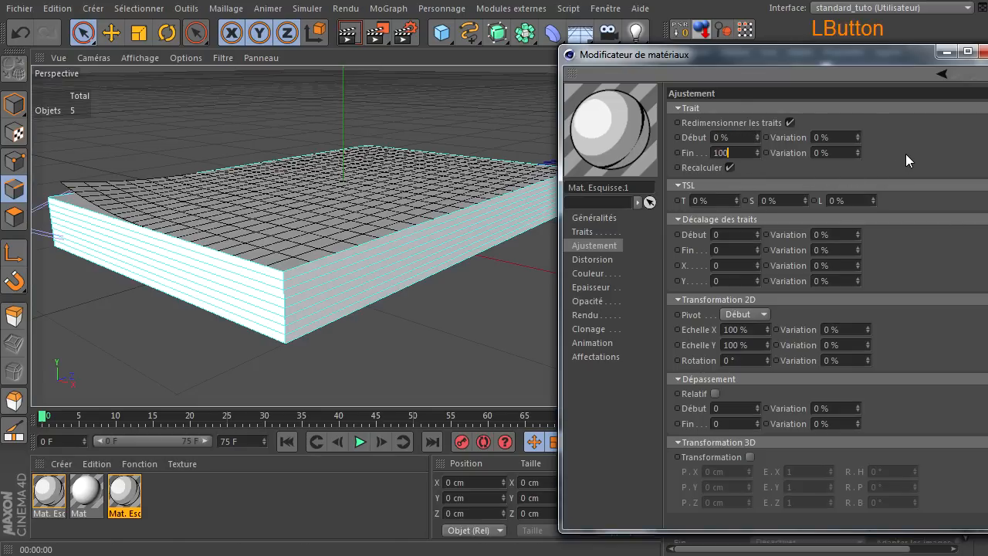
left_click(347, 38)
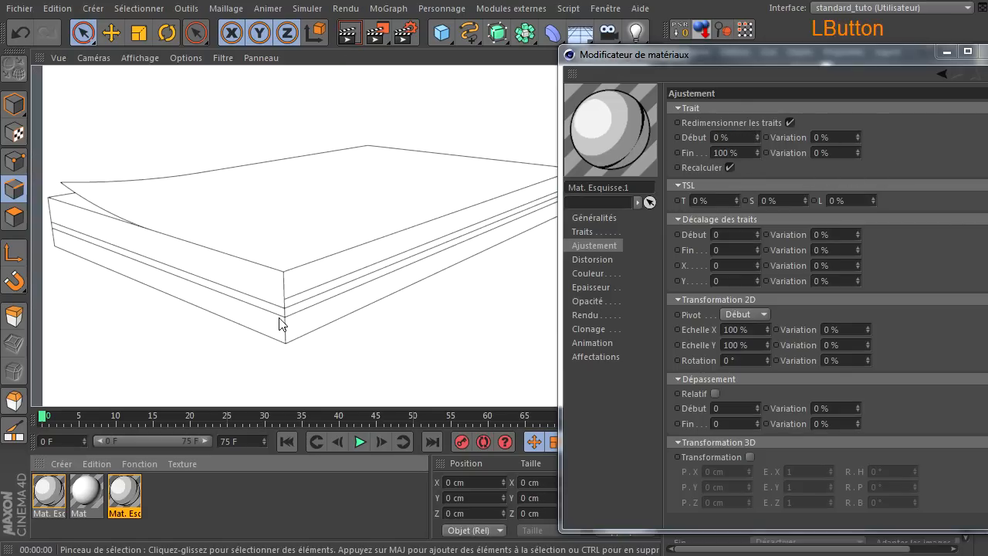
Set the start of the resized strokes to 50% and render the view.
left_click(731, 137)
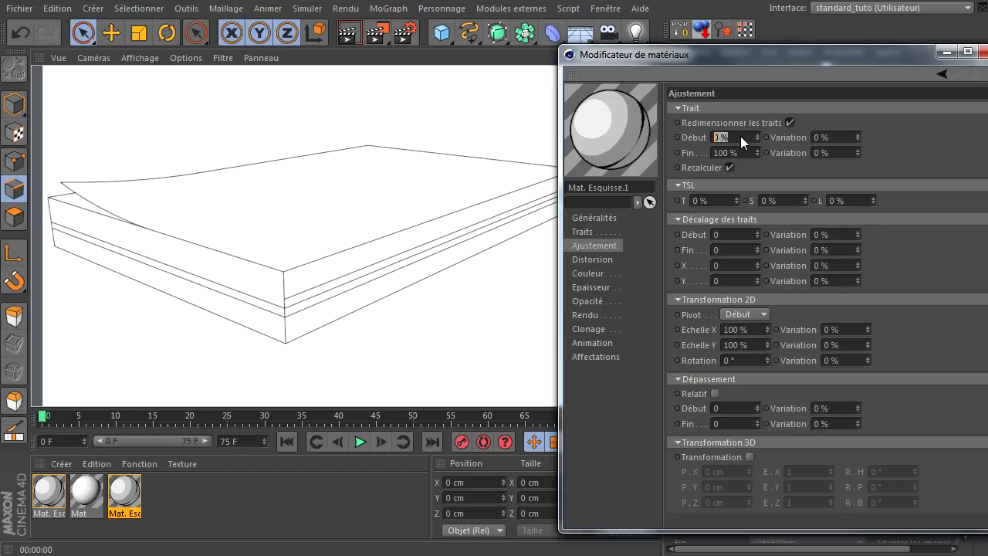
type("50")
left_click(397, 84)
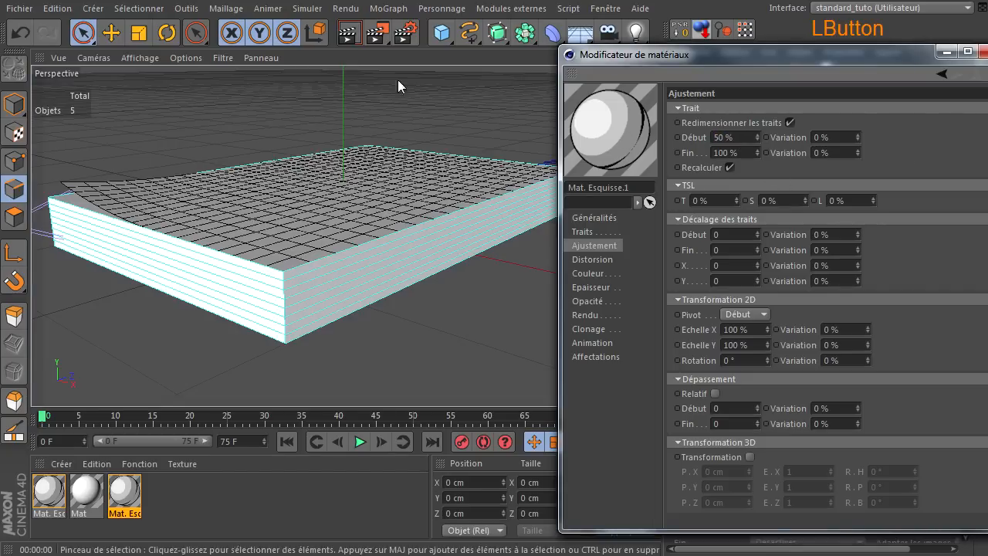
left_click(349, 35)
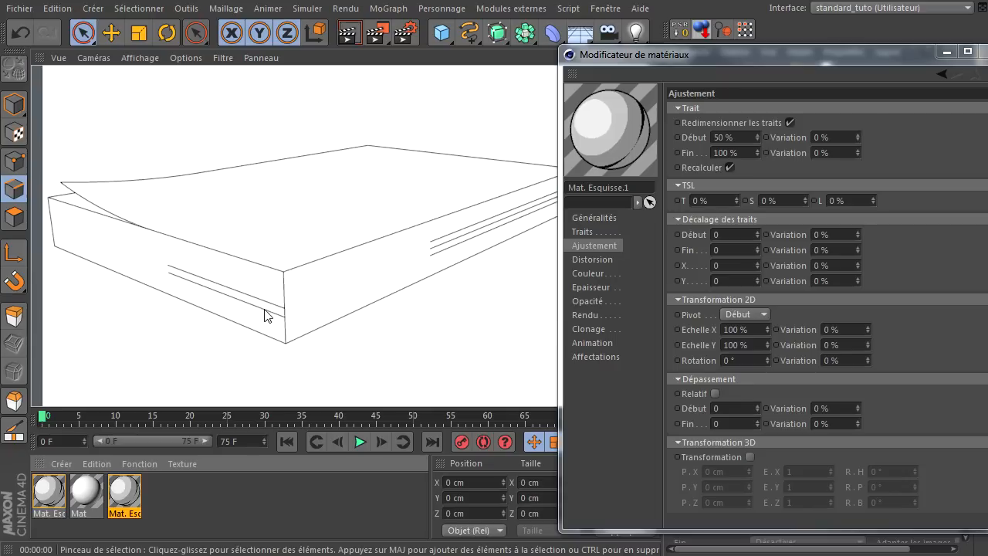
Set the stroke resizing of Mat. Esquisse.1 to Début 20% and Fin 80%, and render the view.
left_click(747, 137)
type("20")
left_click(734, 153)
type("80")
key("Return")
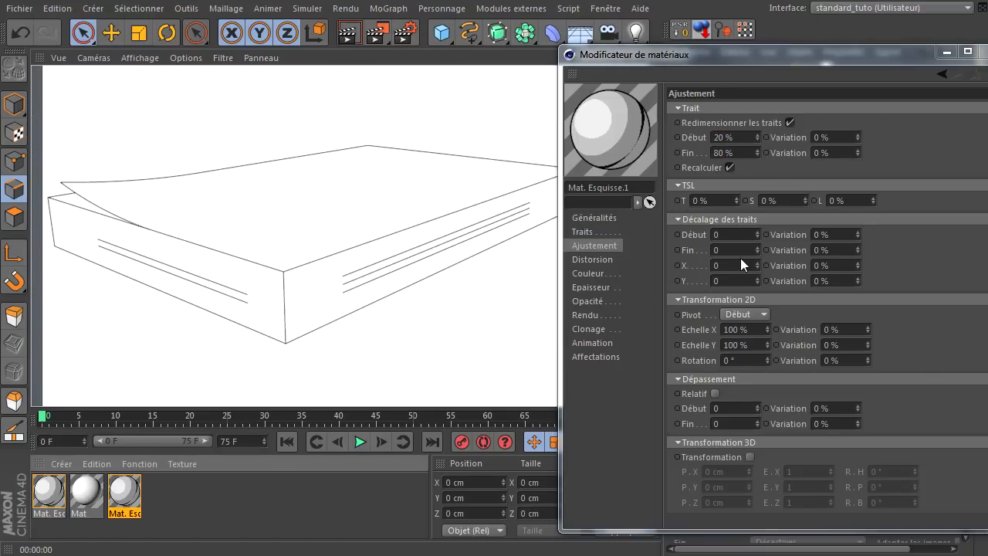
left_click(806, 145)
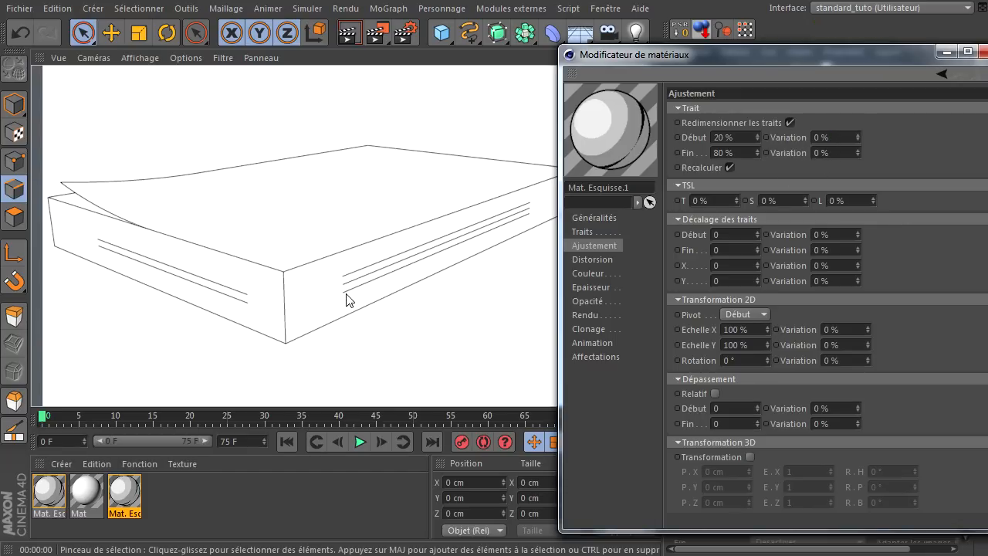
Set the Variation of both the stroke start and the stroke end to 30% and render the view.
left_click(837, 136)
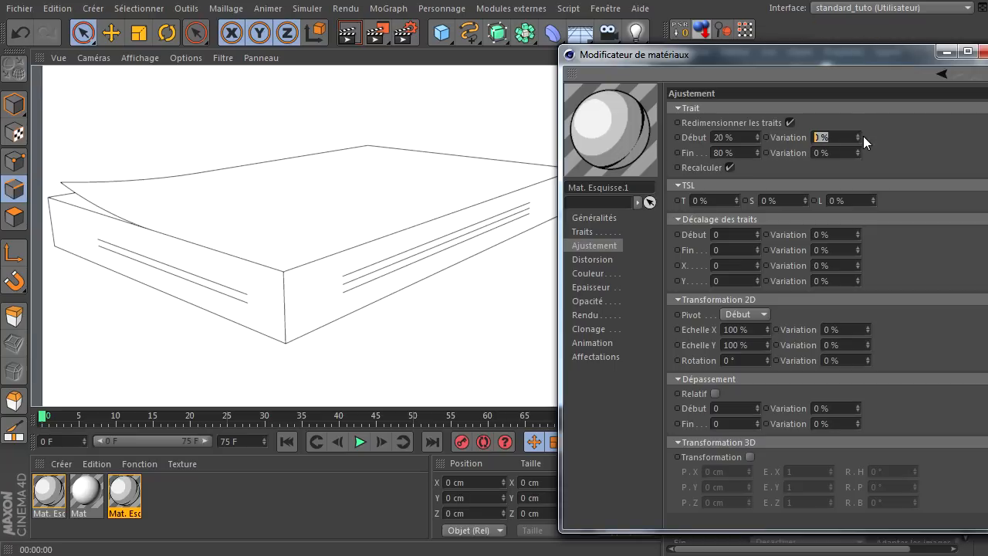
type("30")
left_click(835, 153)
type("30")
key("Return")
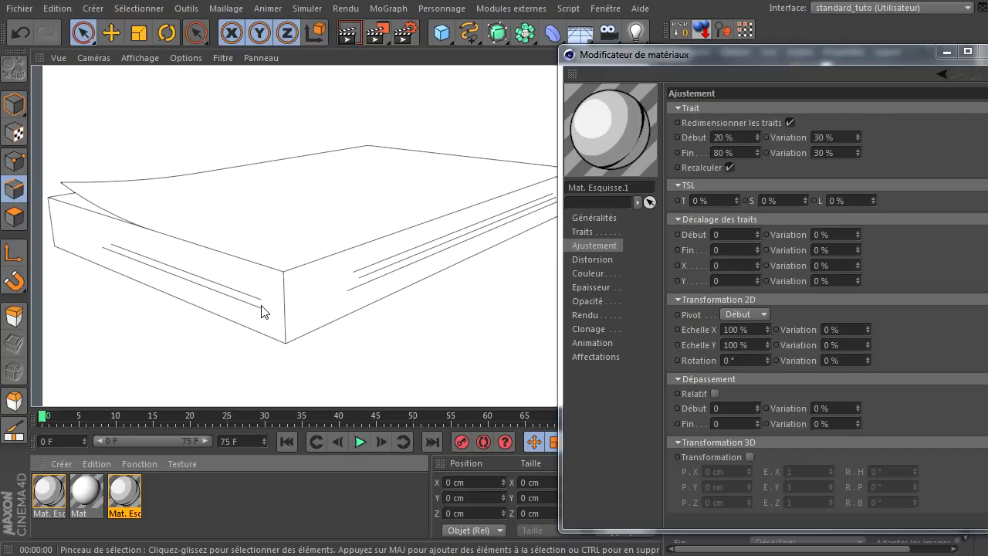
Set the Variation of both the stroke start and the stroke end to 40% and render the view.
left_click_drag(706, 54, 608, 40)
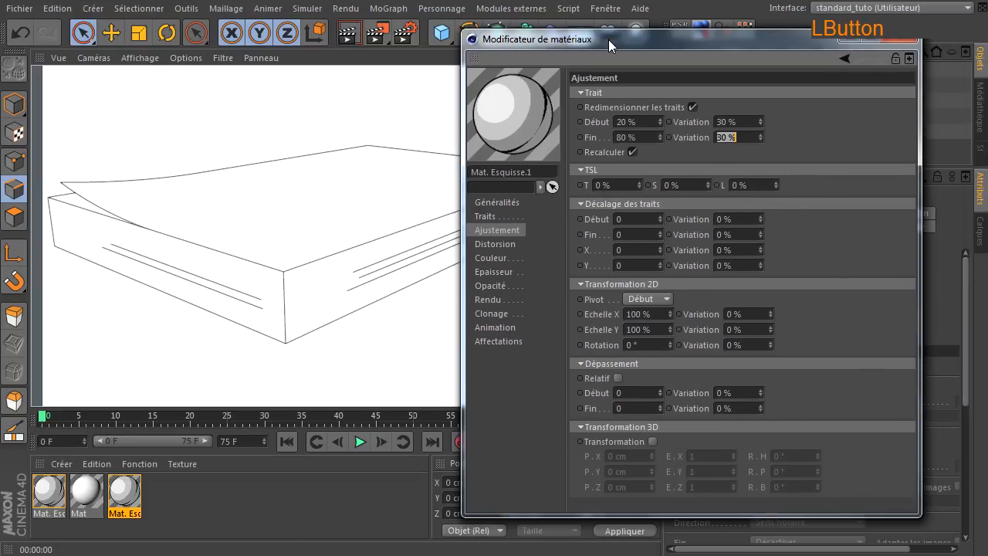
left_click(725, 136)
type("40")
double_click(729, 122)
type("40")
key("Return")
left_click_drag(736, 75, 936, 137)
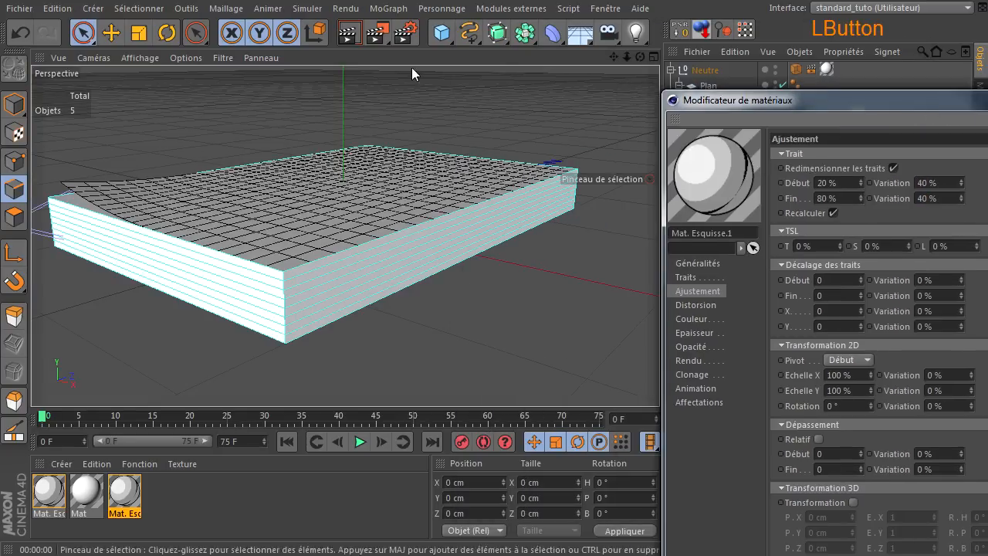
key("ctrl+r")
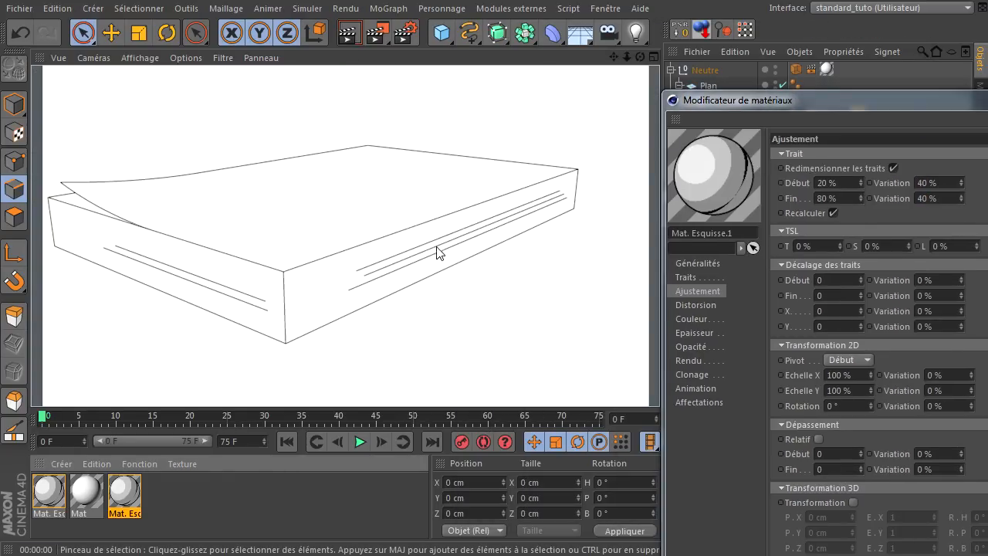
Set the line colour of Mat. Esquisse.1 to dark grey, RGB 80, 80, 80.
left_click_drag(842, 101, 655, 53)
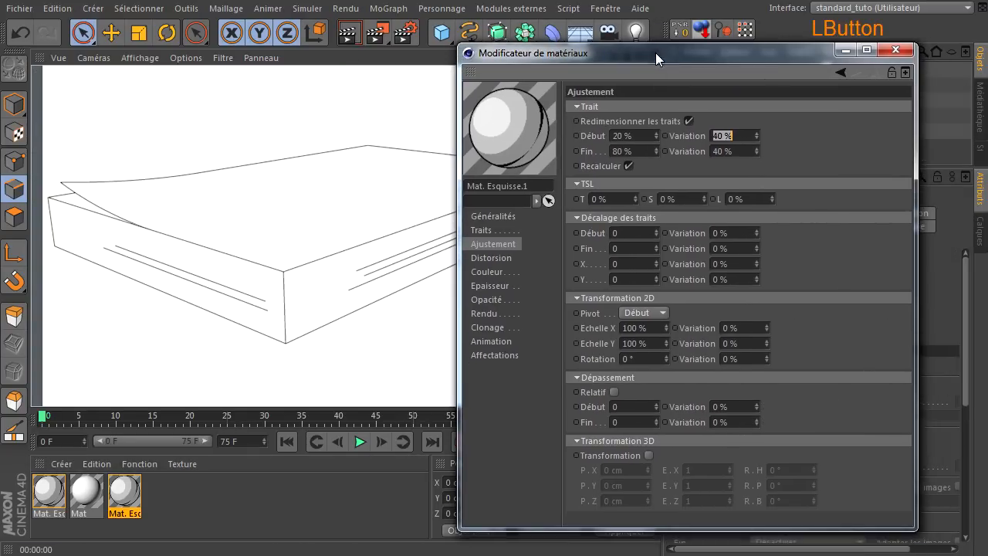
left_click(494, 274)
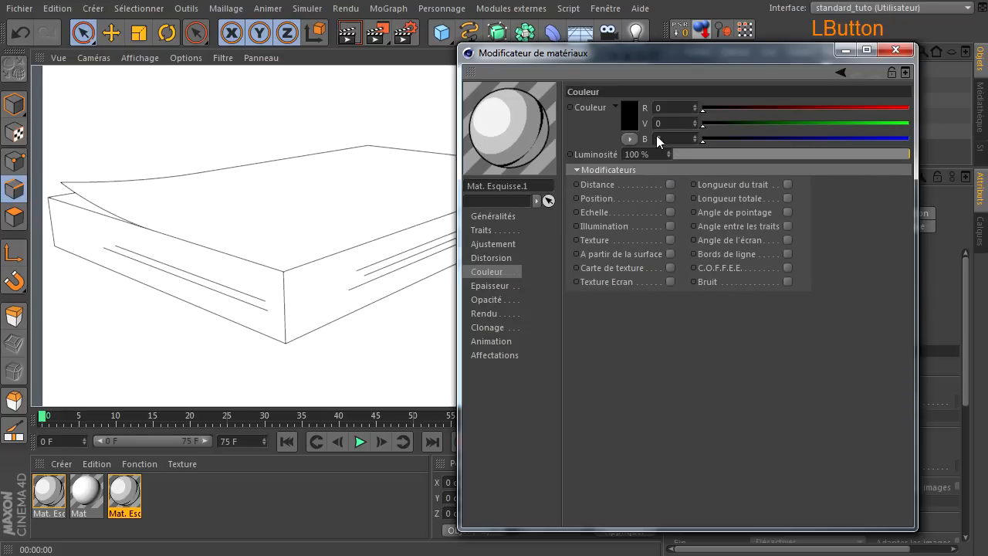
left_click(627, 114)
left_click_drag(541, 118, 522, 112)
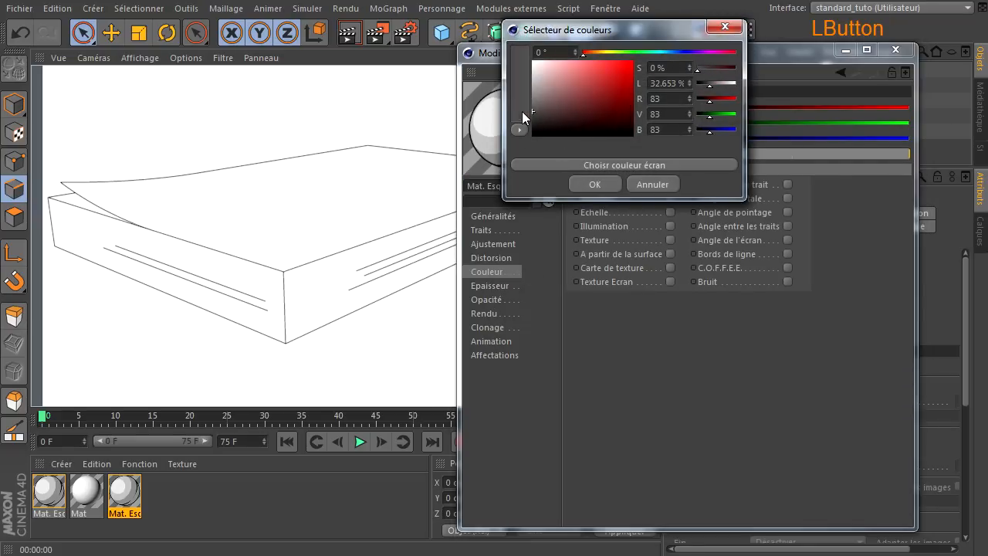
left_click(571, 184)
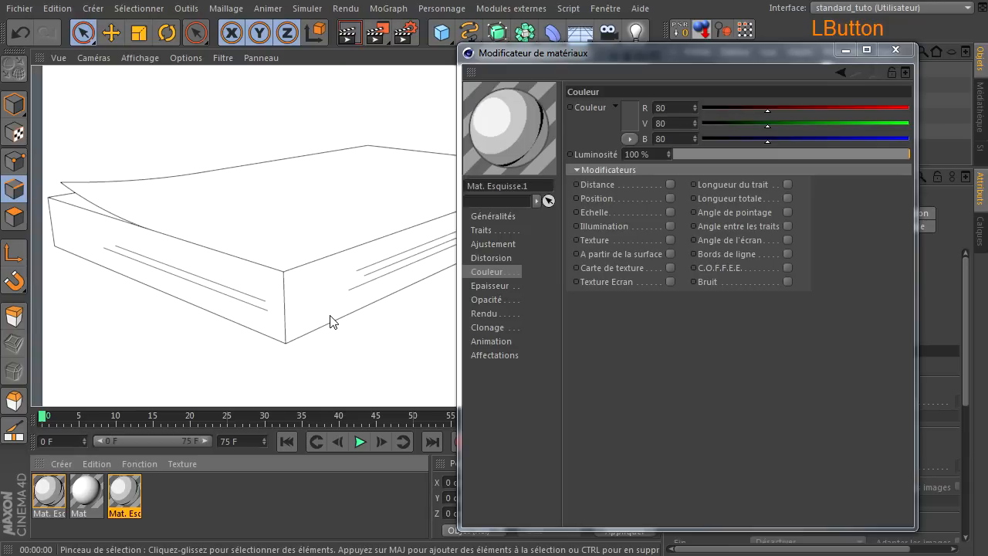
Enable stroke cloning and the Bruit opacity modifier on Mat. Esquisse.1, rendering the view.
left_click(486, 327)
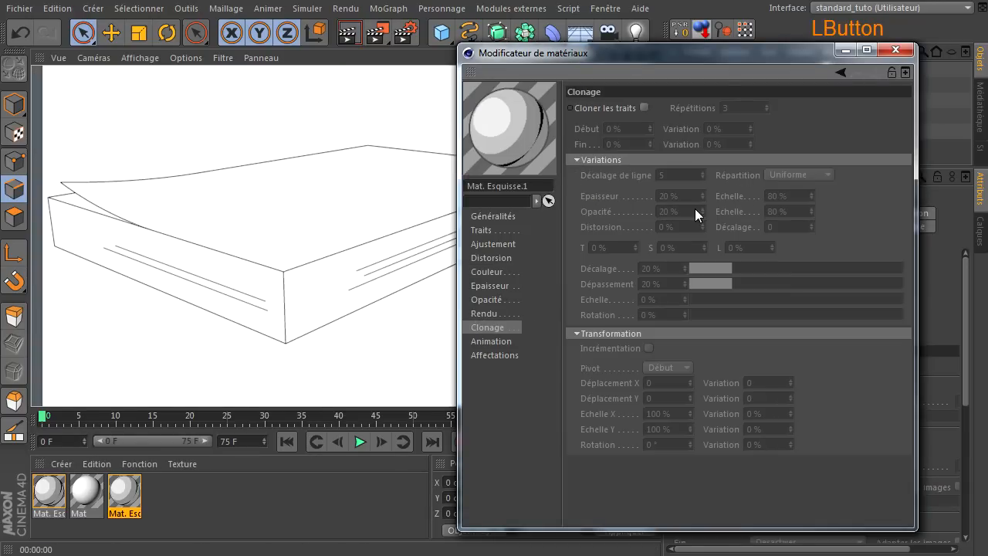
left_click(644, 107)
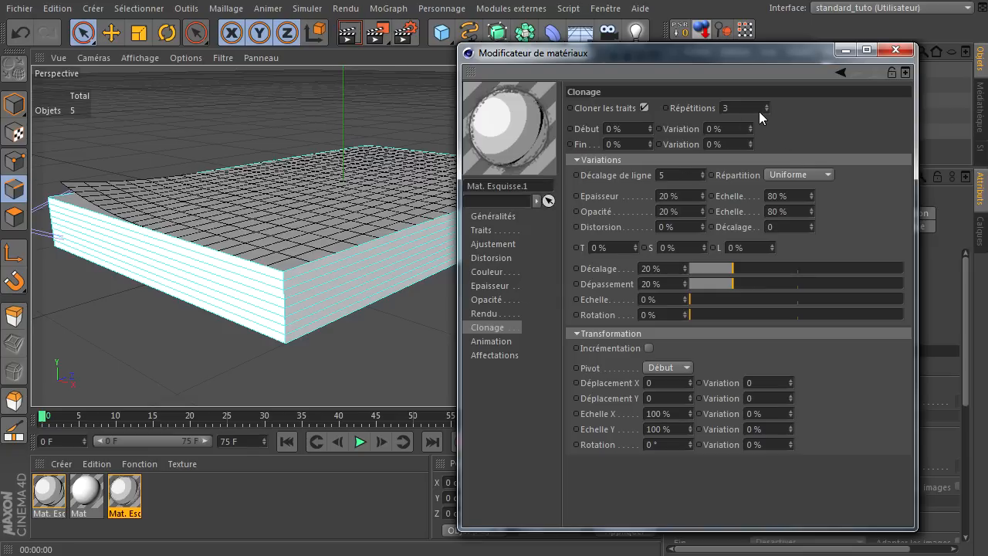
left_click(348, 32)
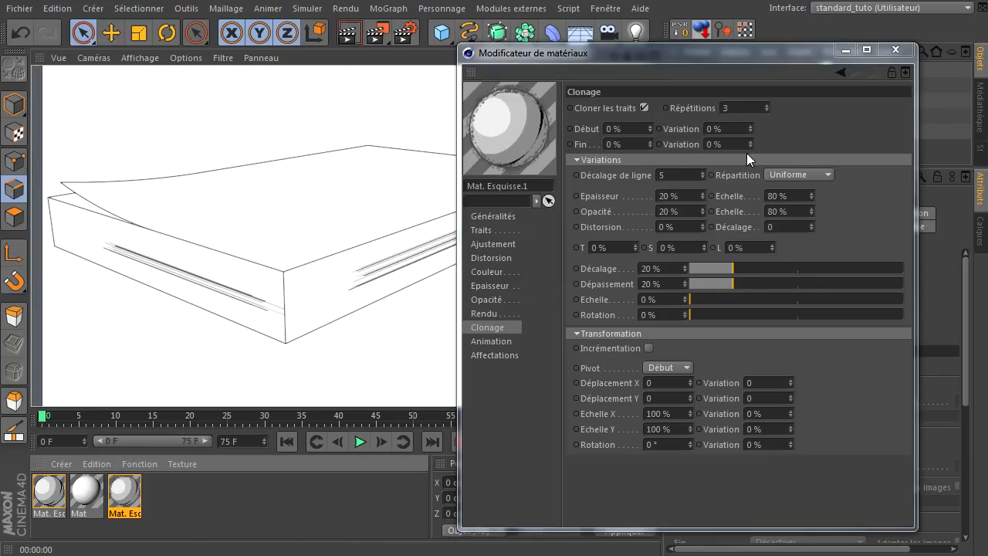
left_click(498, 300)
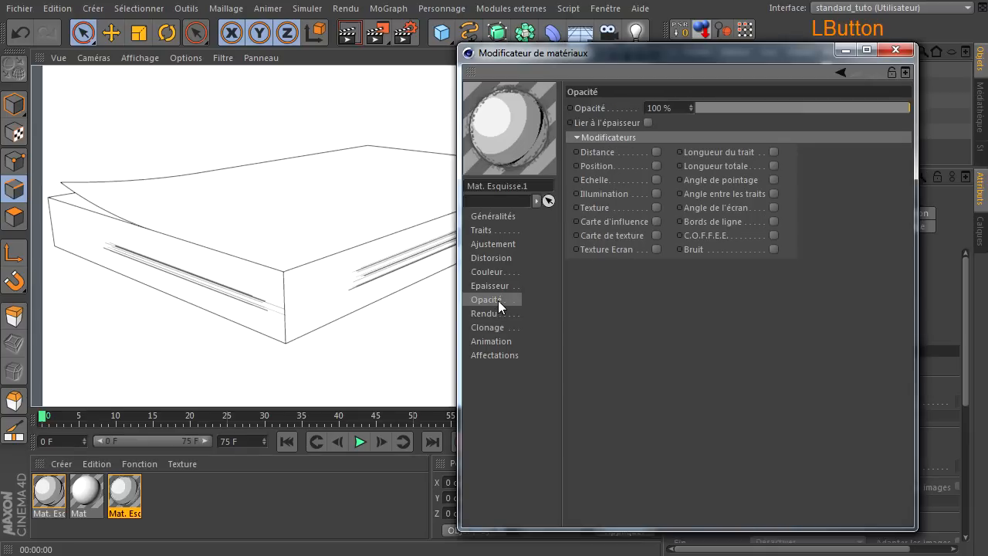
left_click(774, 250)
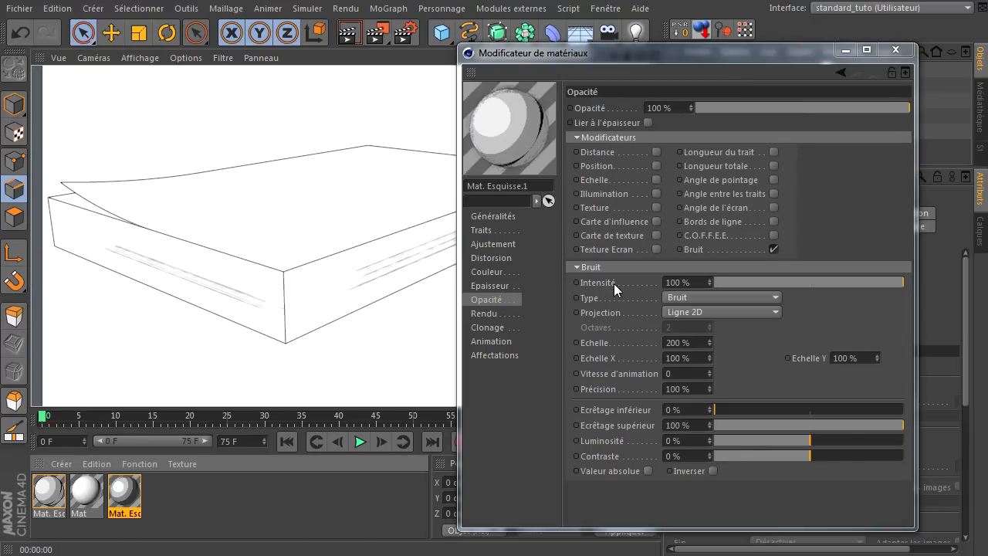
Set the stroke end (Fin) of Mat. Esquisse.1 to 60% and render the view.
left_click(496, 244)
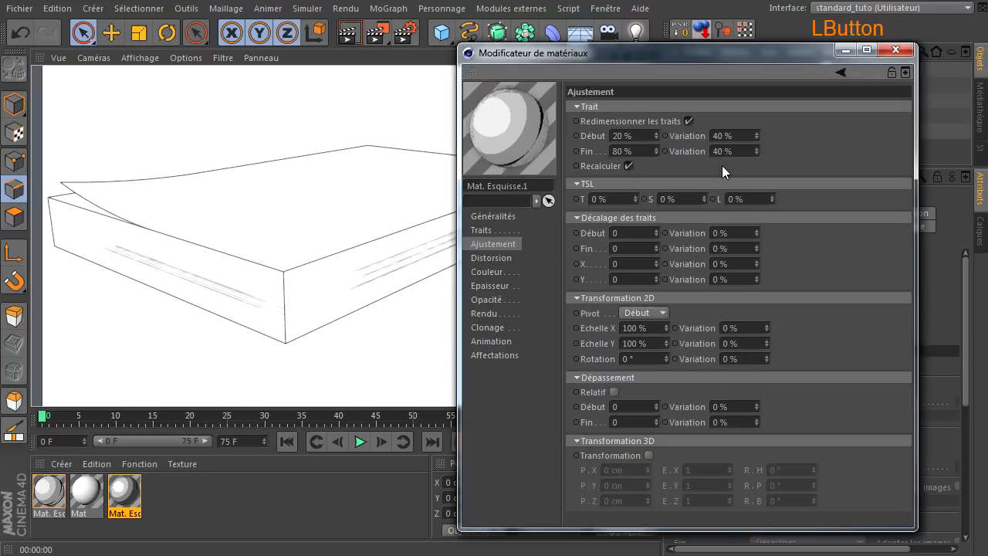
double_click(641, 152)
type("60")
key("Return")
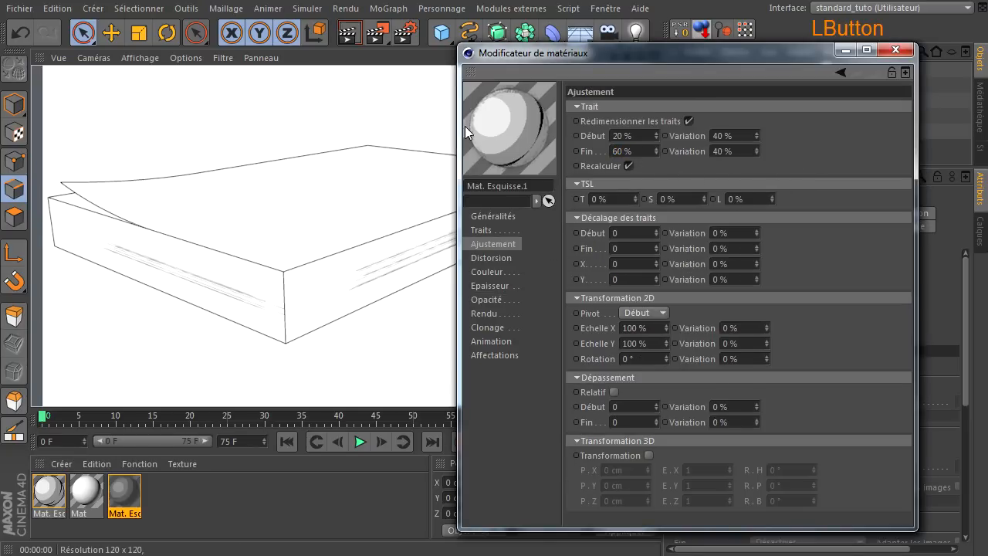
left_click(348, 32)
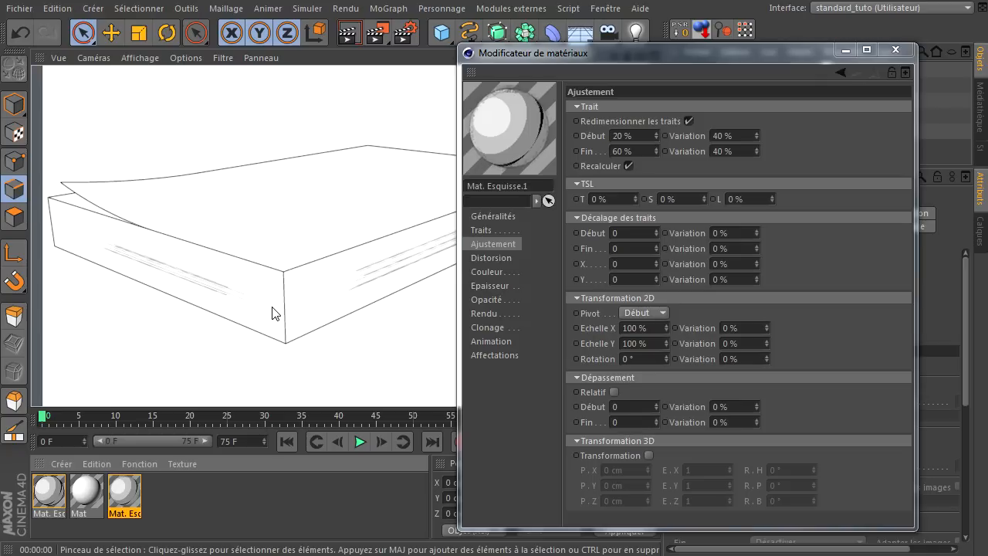
Set the stroke clone repetitions (Répétitions) of Mat. Esquisse.1 to 2.
mouse_move(601, 51)
left_mouse_down()
mouse_move(809, 125)
mouse_move(609, 66)
mouse_move(609, 51)
left_mouse_up()
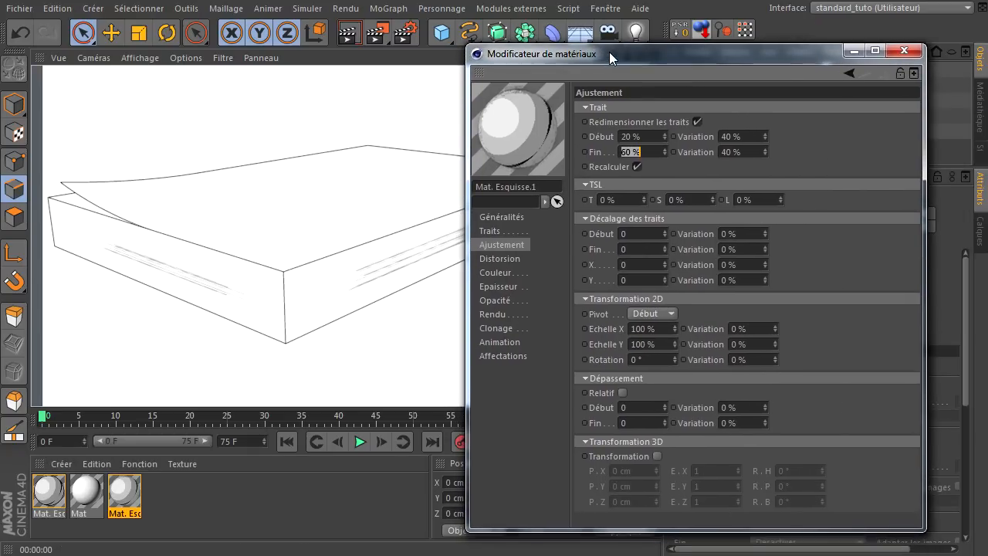
left_click(495, 328)
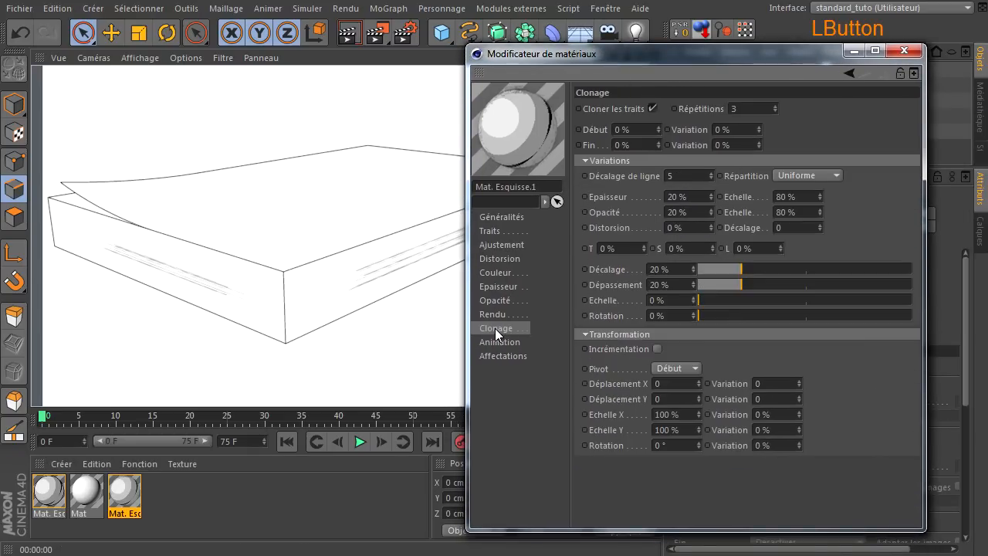
left_click(775, 111)
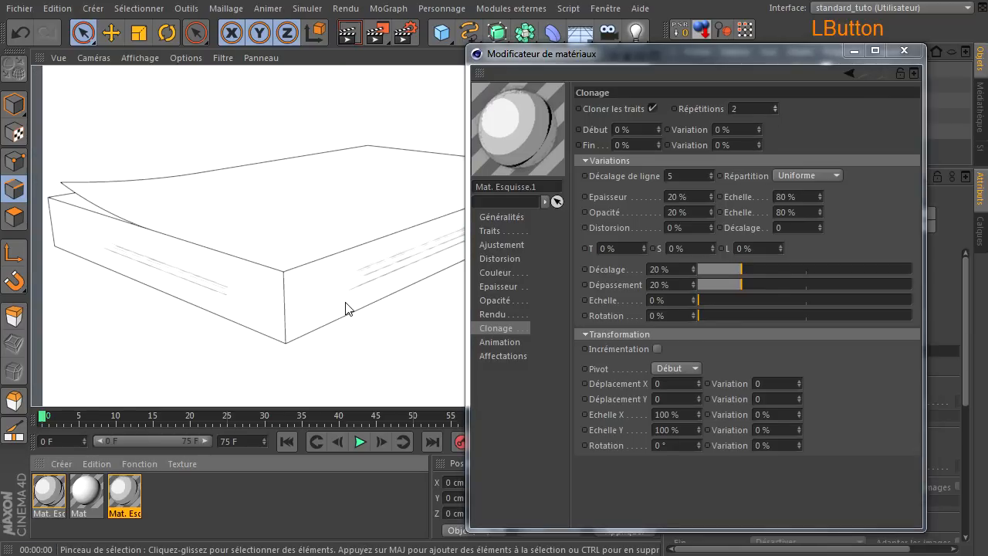
Try the Bruit thickness modifier on Mat. Esquisse.1 with a render, disable it again and re-render the view.
left_click(498, 287)
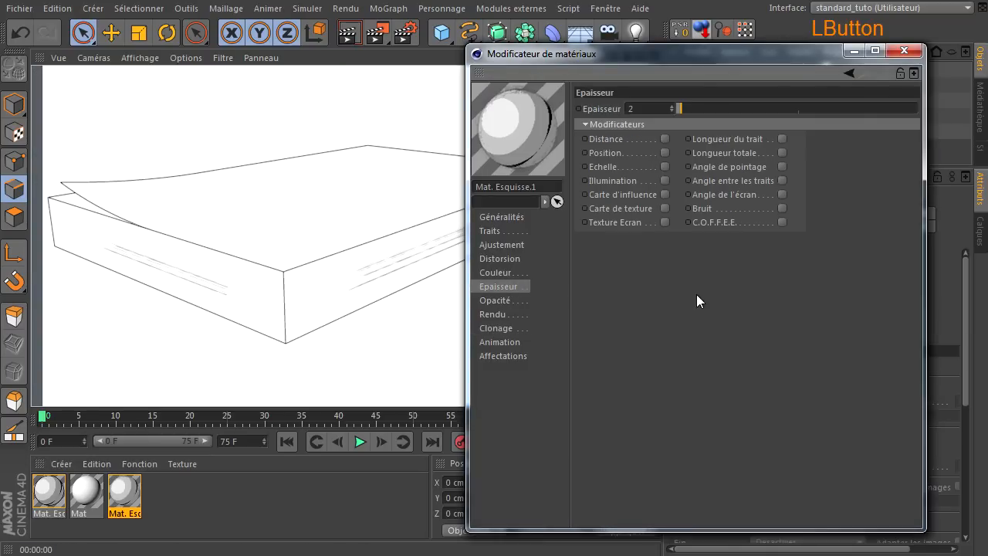
left_click(782, 208)
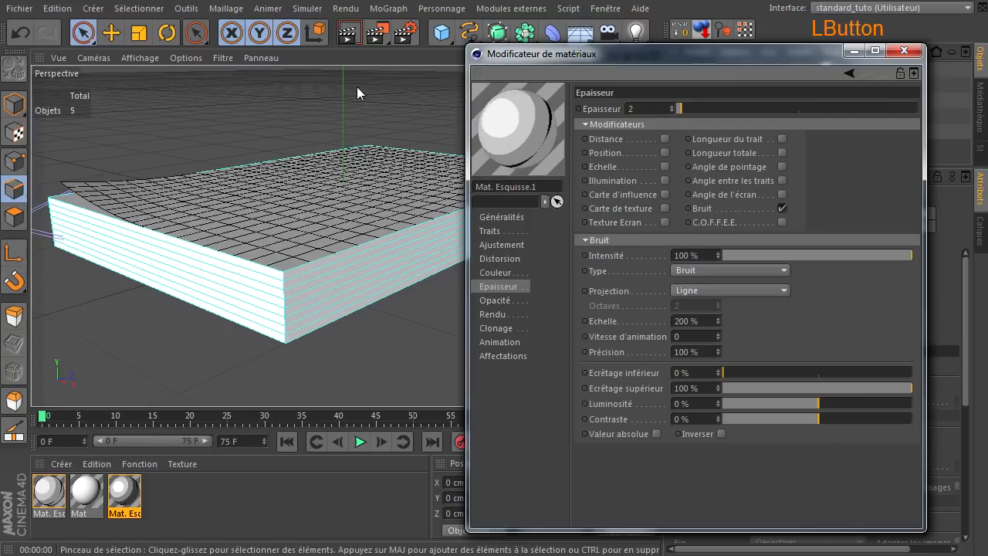
left_click(347, 36)
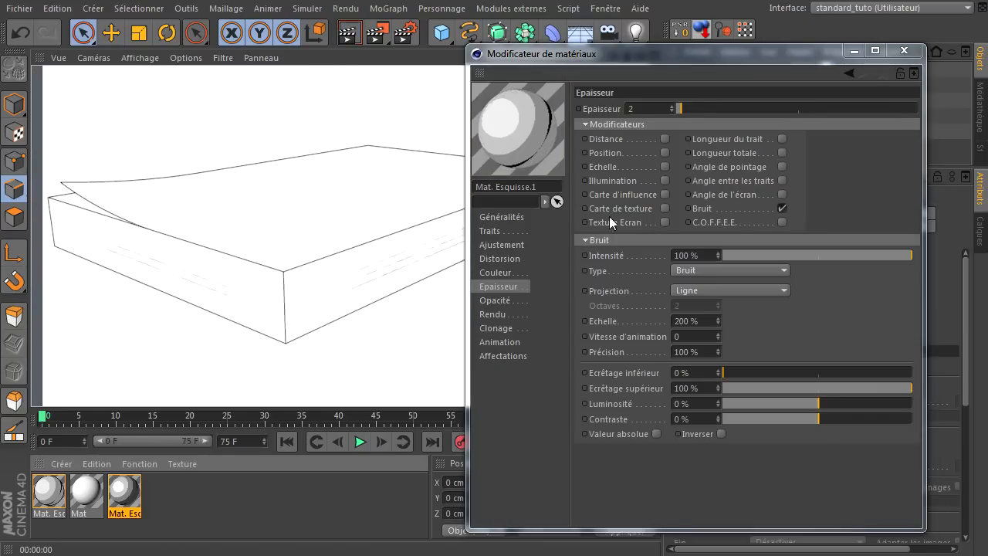
left_click(783, 207)
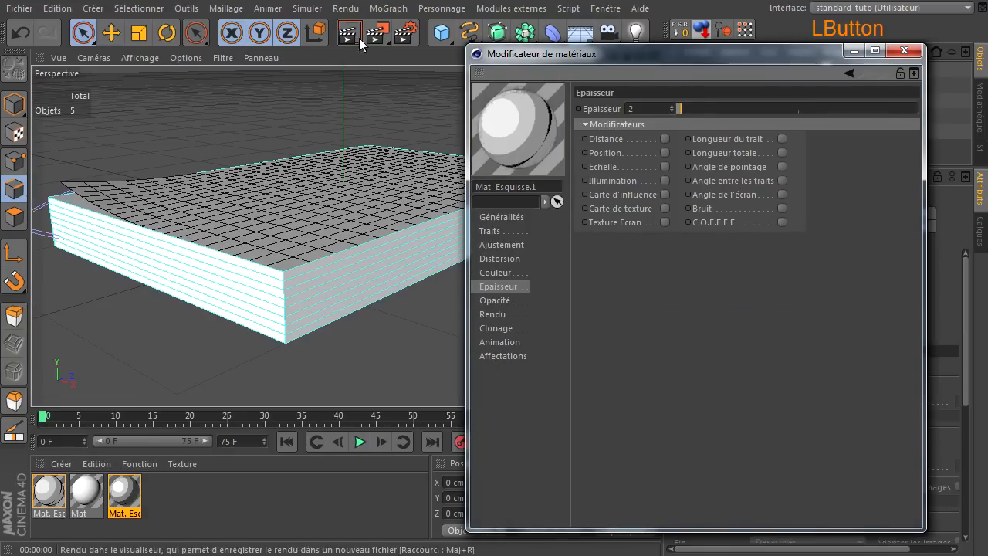
left_click(349, 33)
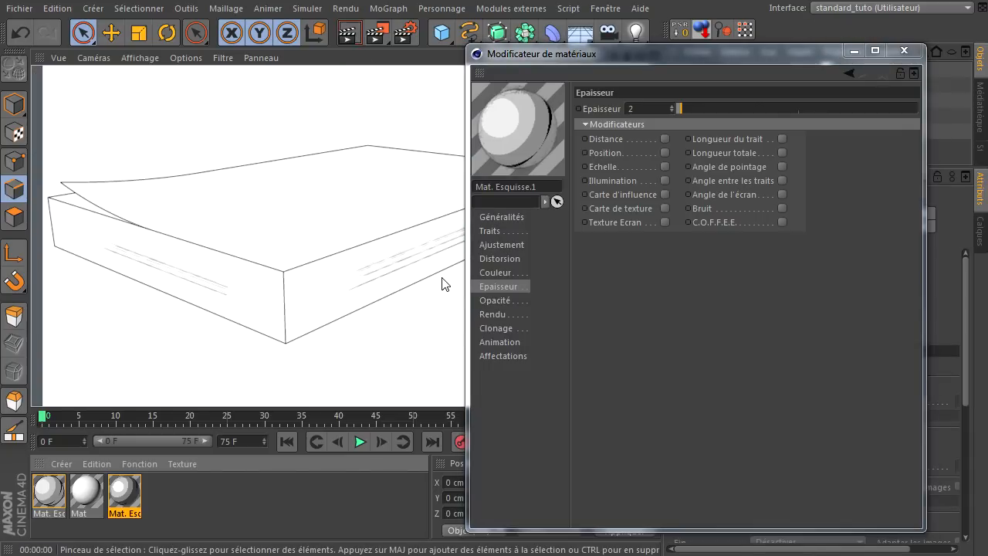
Set the projection of Mat. Esquisse.1's Bruit opacity modifier to Objet and render the view.
left_click(506, 301)
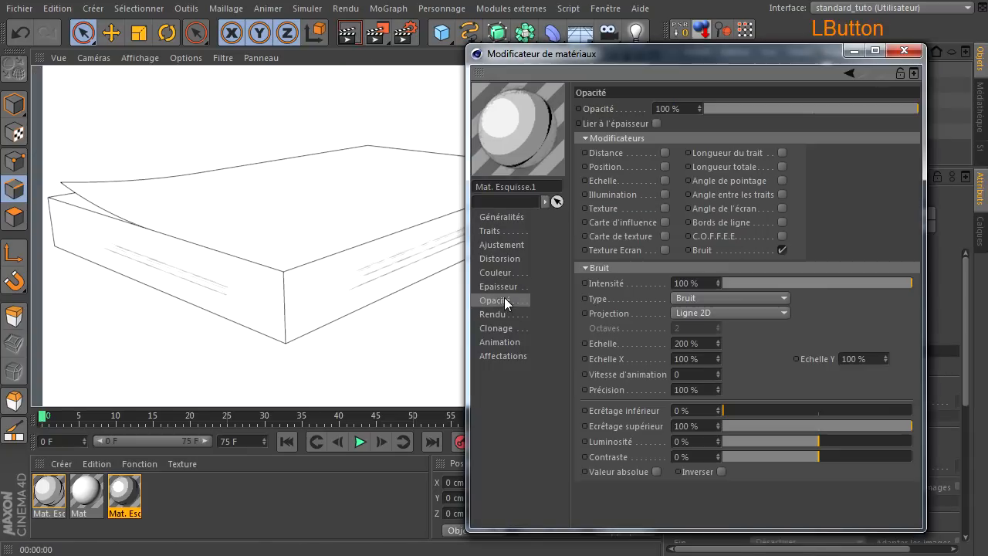
left_click(720, 312)
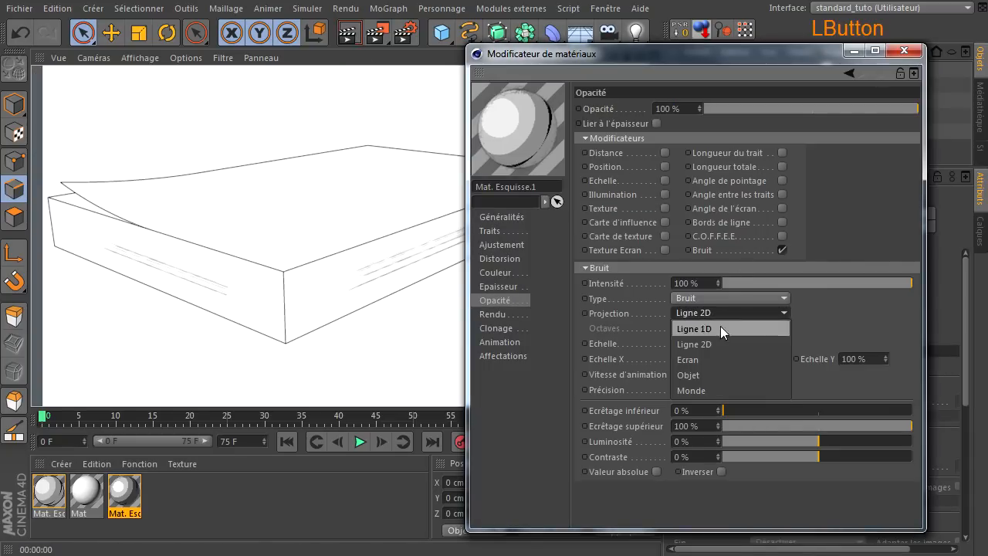
left_click(697, 376)
left_click_drag(678, 58, 825, 122)
left_click(859, 371)
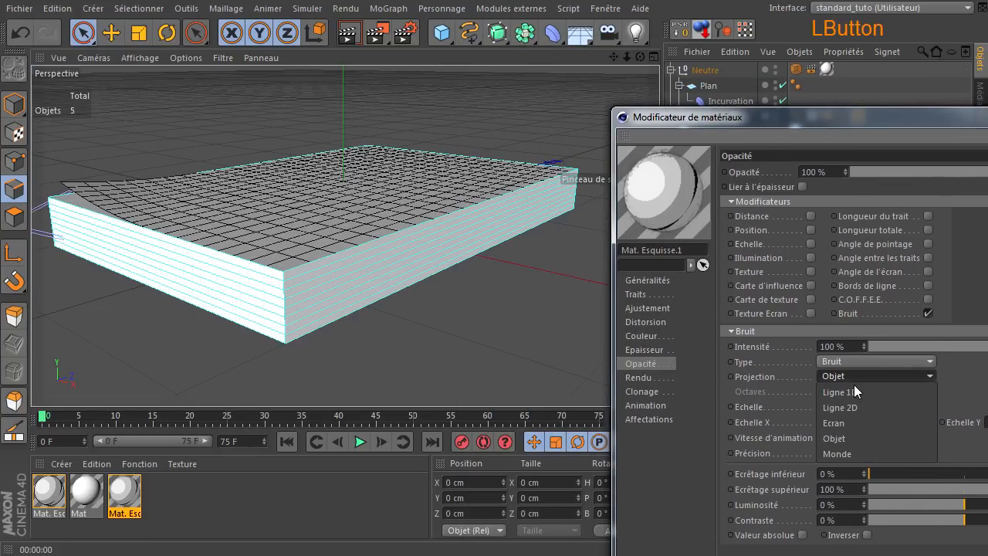
left_click(866, 436)
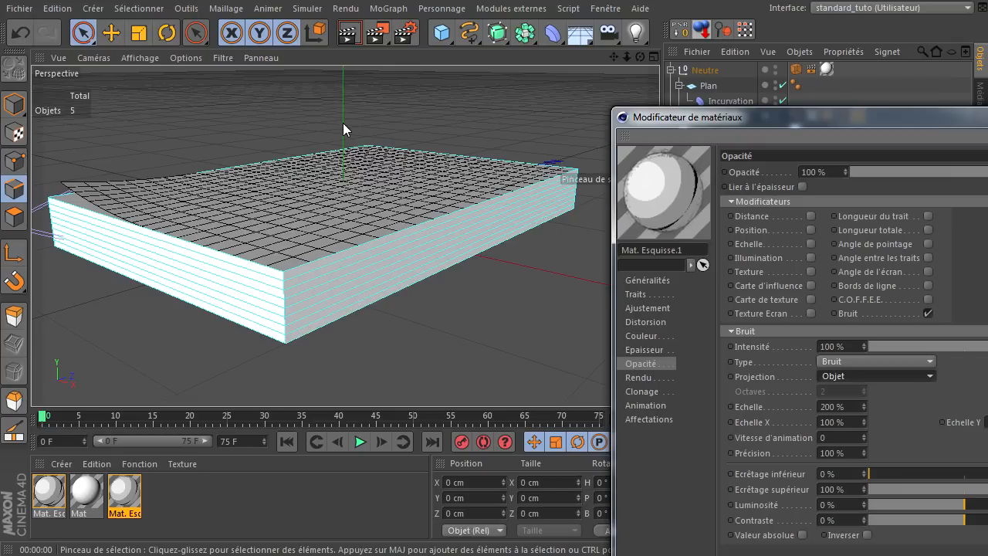
left_click(348, 38)
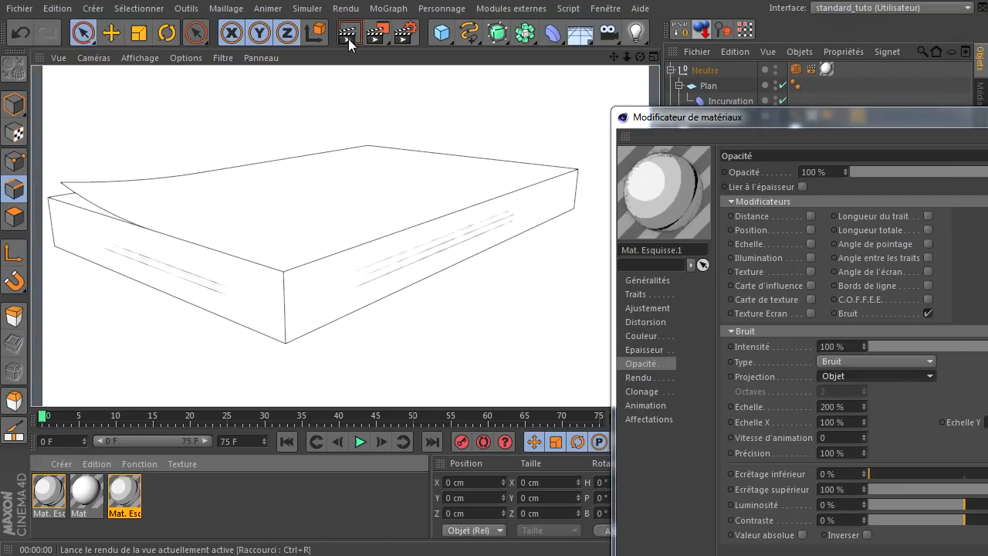
Set the intensity of the Bruit opacity modifier to 80% and render the view.
left_click(853, 346)
type("80")
key("Return")
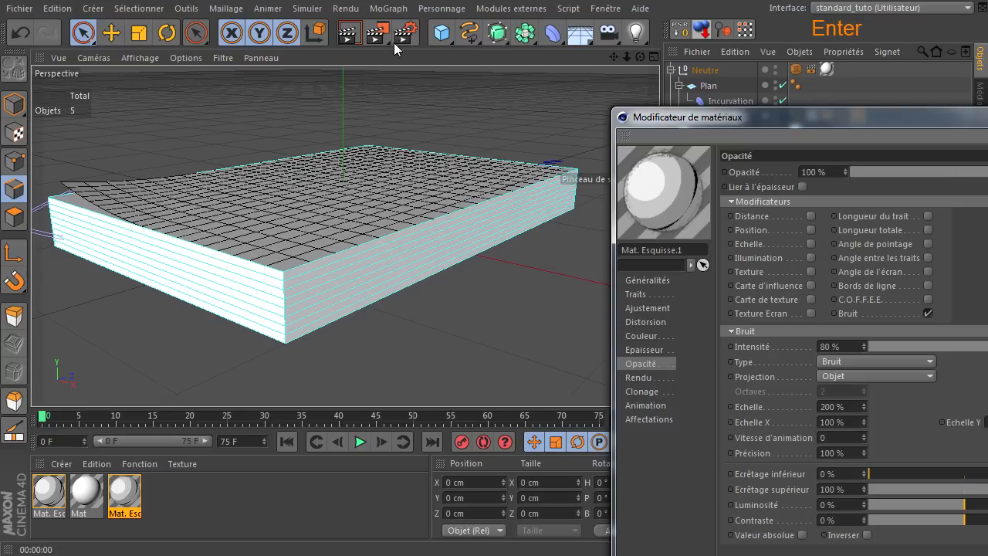
left_click(349, 33)
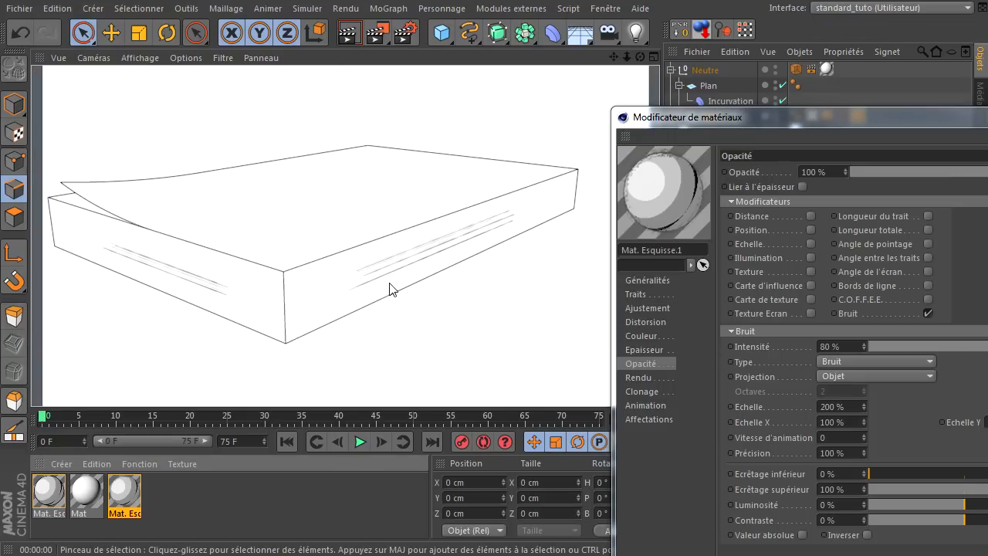
Add the edges just below the saved ones on both visible sides of Cube to its edge selection, save it and render.
left_click_drag(745, 115, 987, 196)
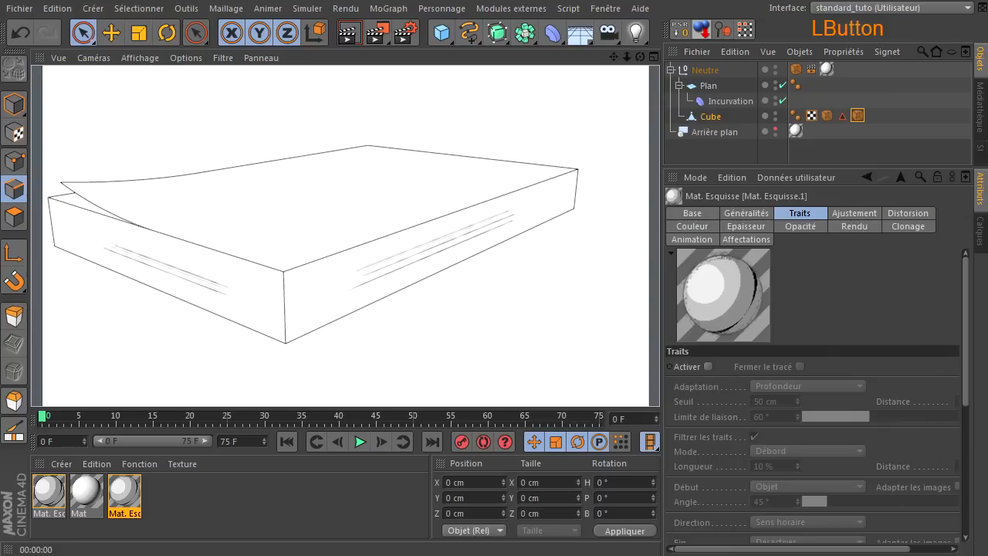
left_click(841, 117)
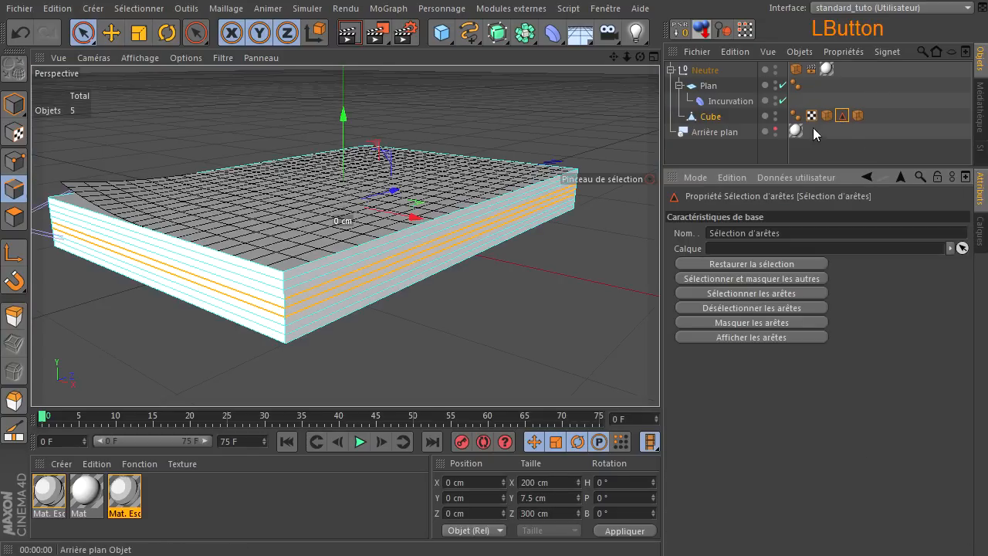
left_click(84, 33)
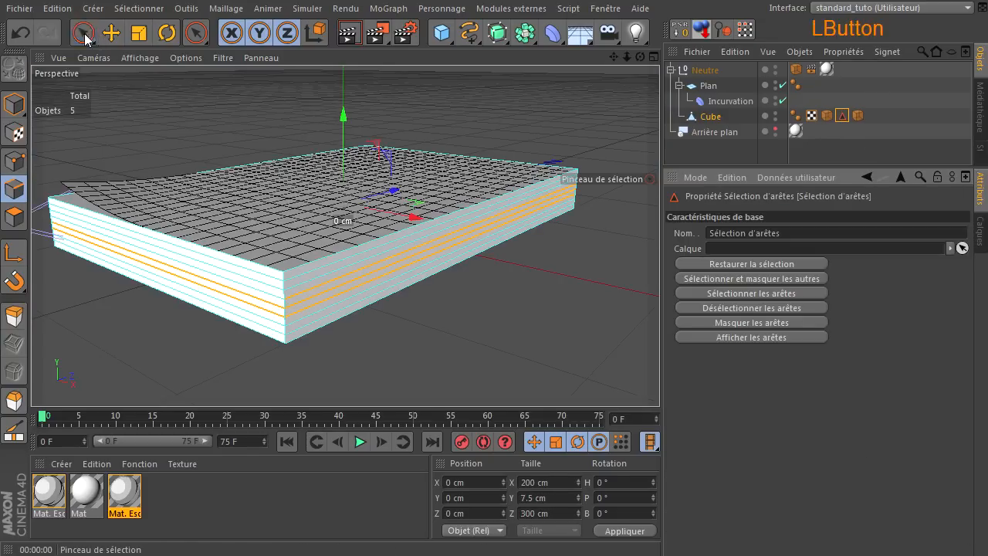
left_click(222, 280, "shift")
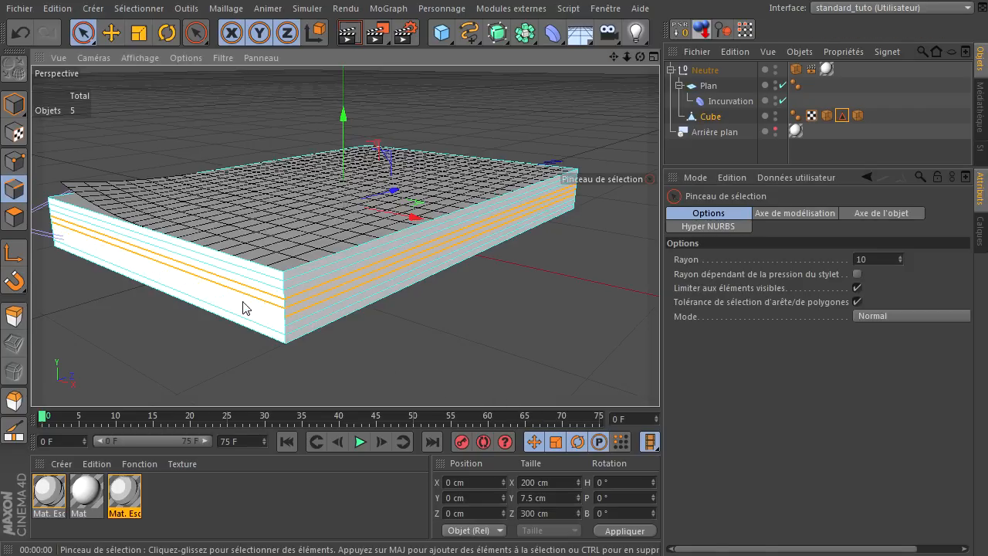
left_click(363, 297, "shift")
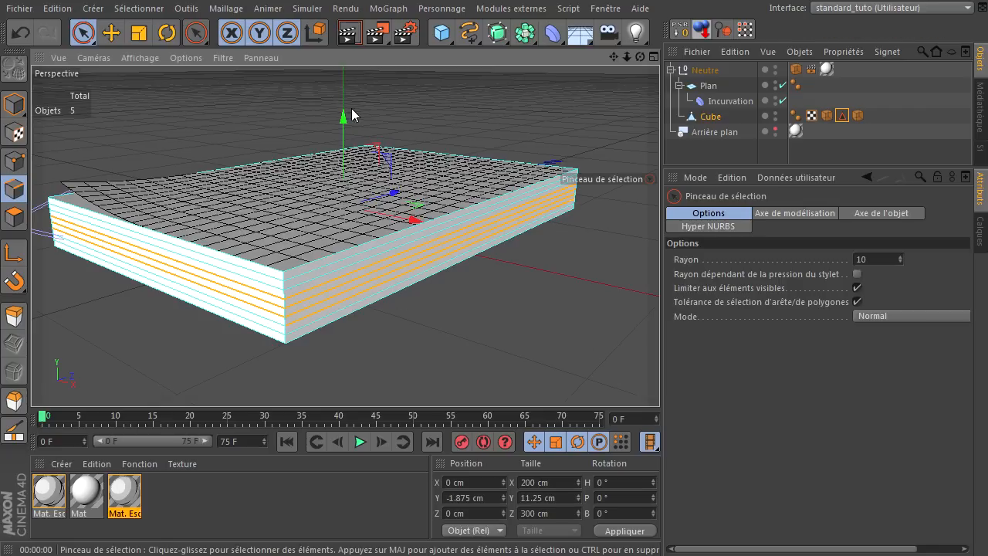
left_click(139, 9)
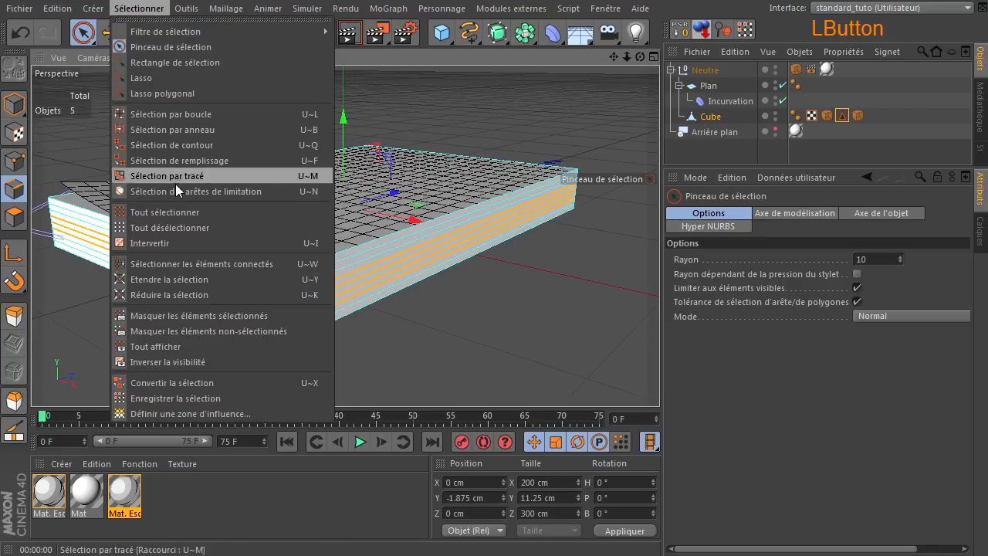
left_click(171, 397)
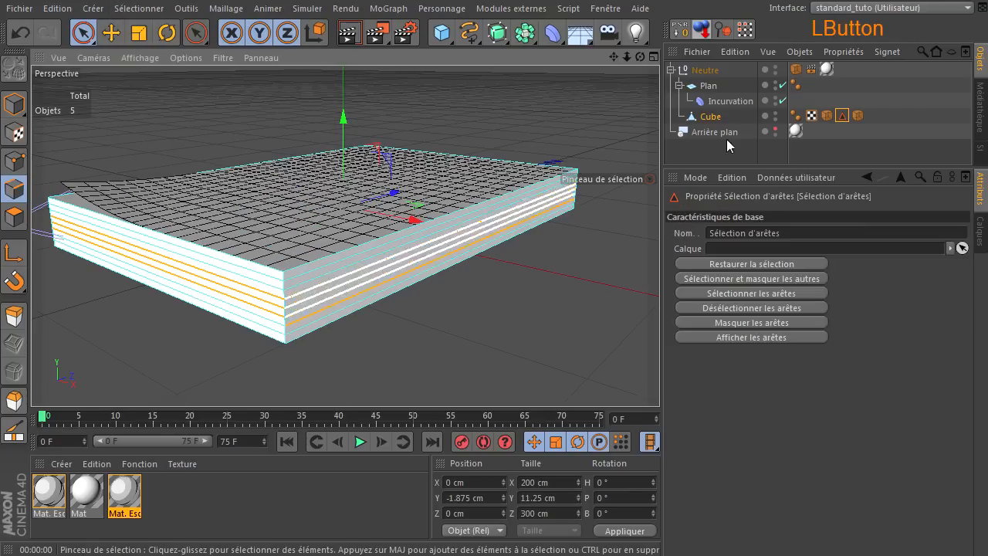
left_click(535, 288)
left_click(348, 36)
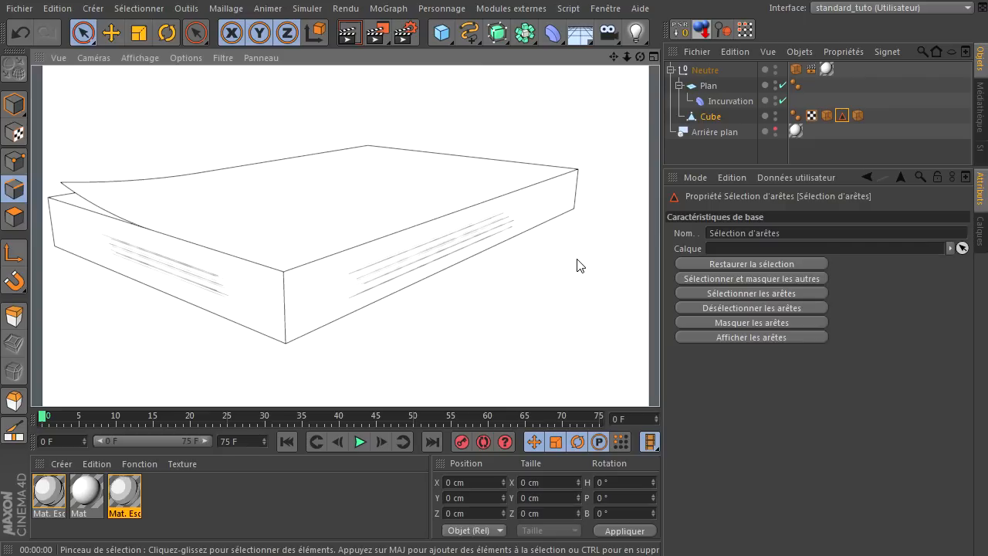
Render the whole box from slightly farther away and close the material editor.
left_click(552, 276)
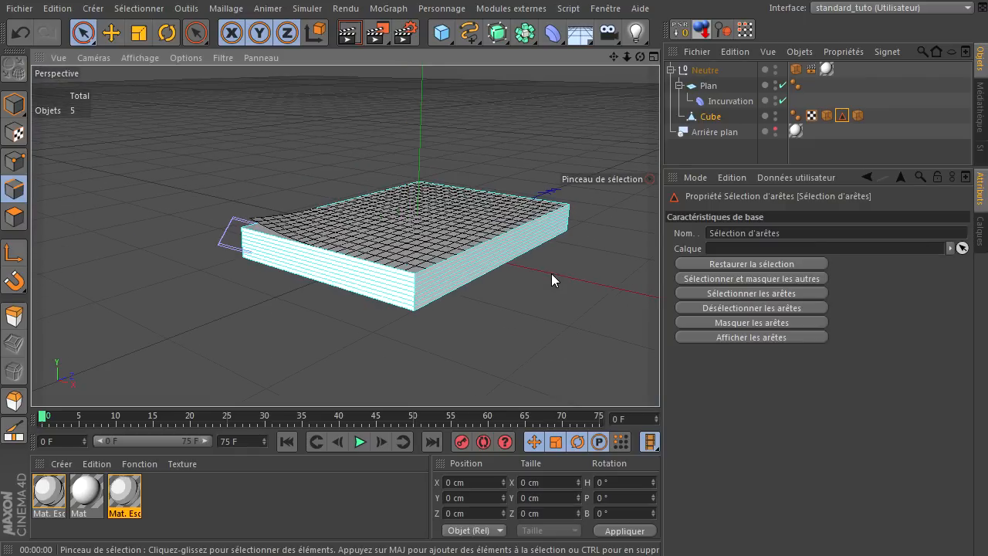
left_click_drag(551, 273, 566, 101, "alt")
mouse_move(614, 59)
left_mouse_down()
mouse_move(658, 379)
mouse_move(629, 364)
left_mouse_up()
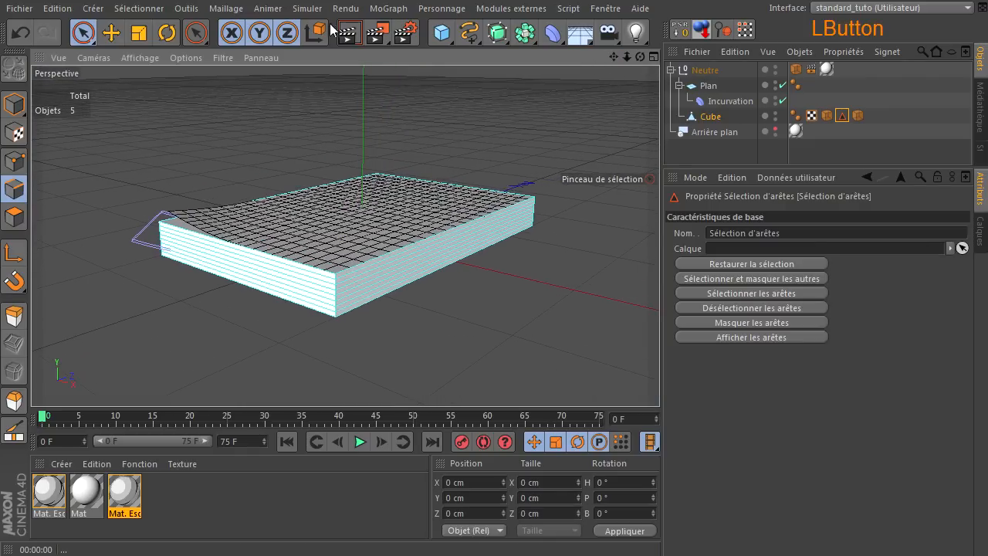
left_click(349, 33)
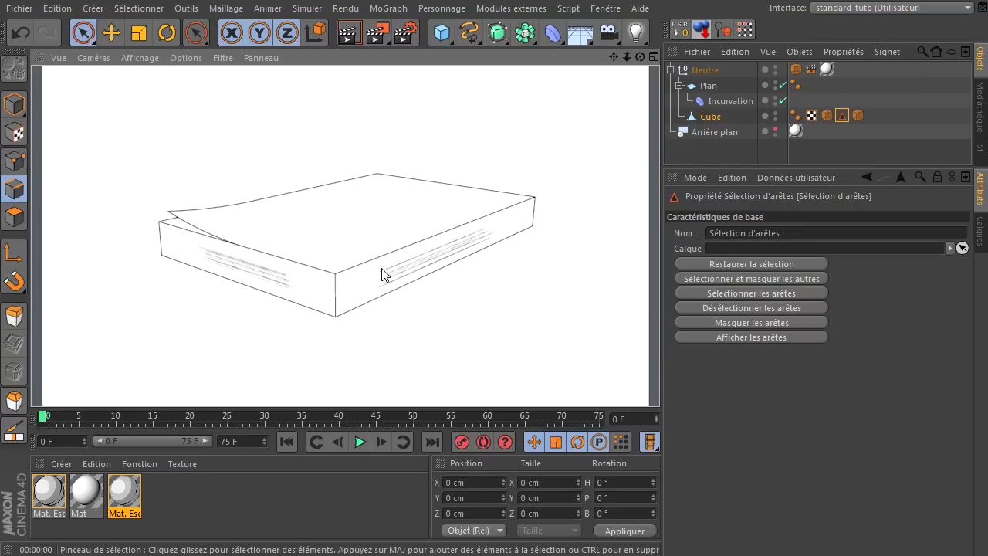
left_click_drag(987, 220, 528, 216)
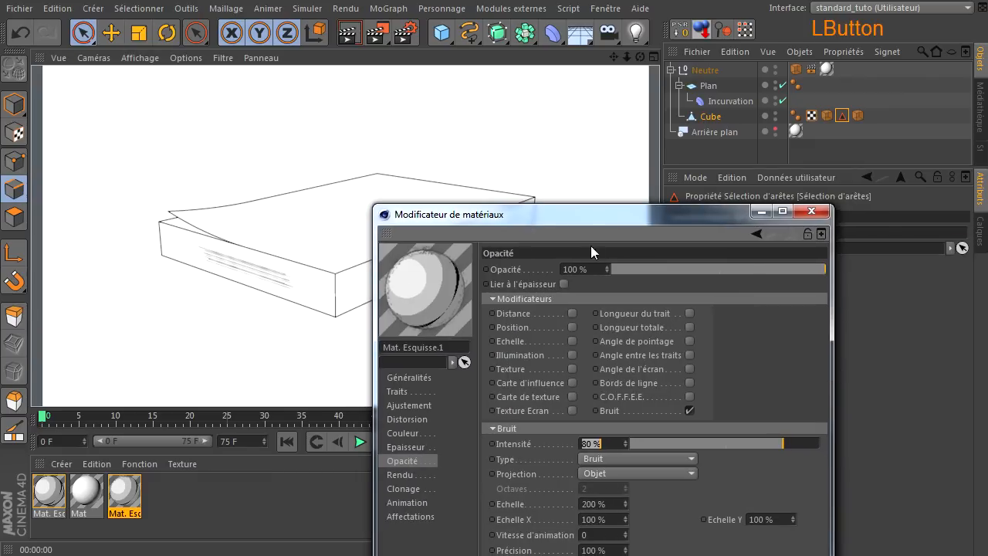
left_click(818, 214)
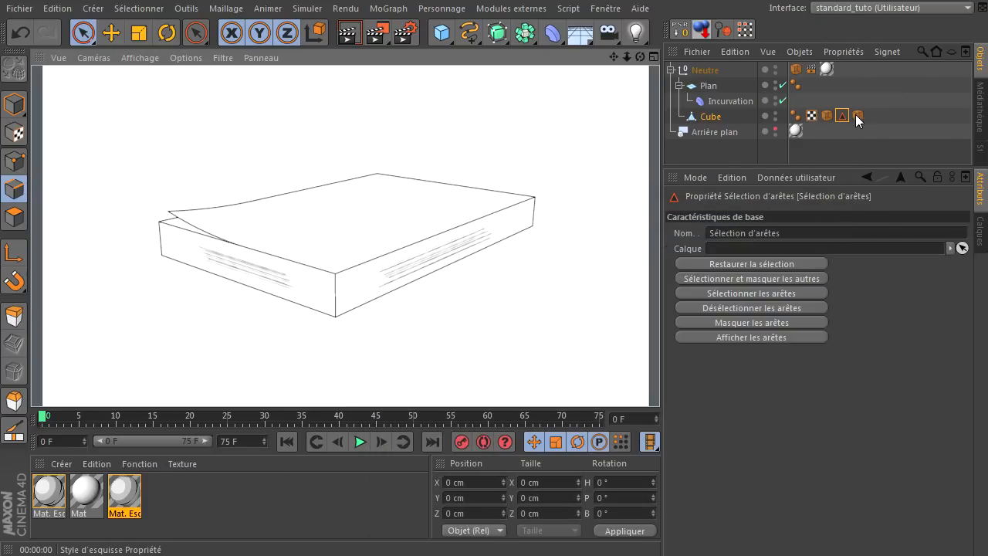
In Cube's second sketch style, replace the Arêtes line type with Lignes de contour positioned along Objet Y, and render the view.
left_click(856, 114)
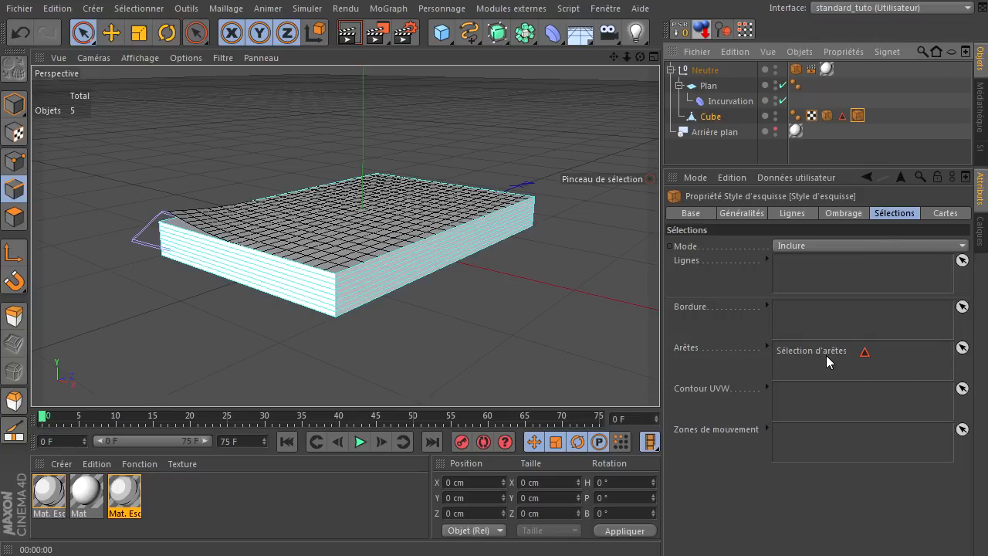
left_click(791, 214)
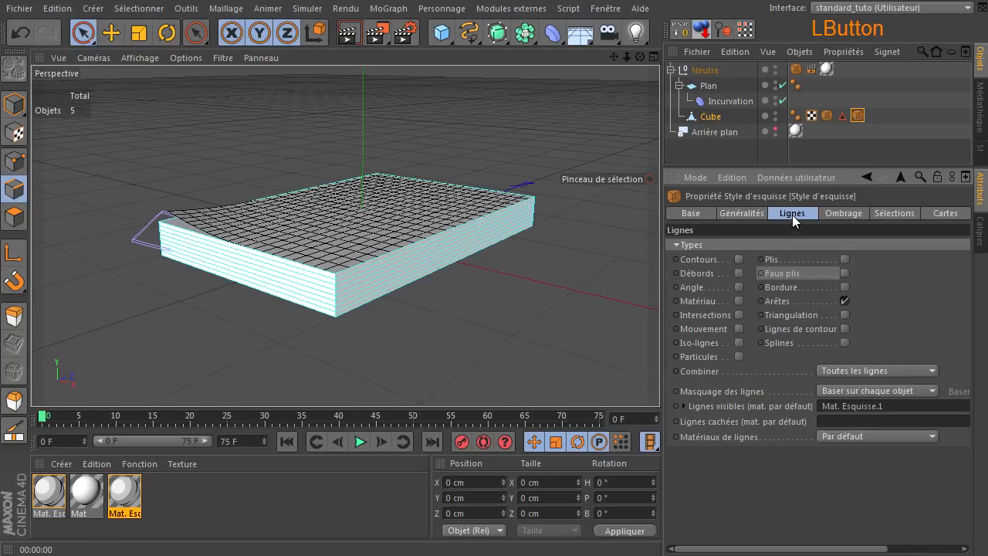
left_click(845, 300)
left_click(845, 329)
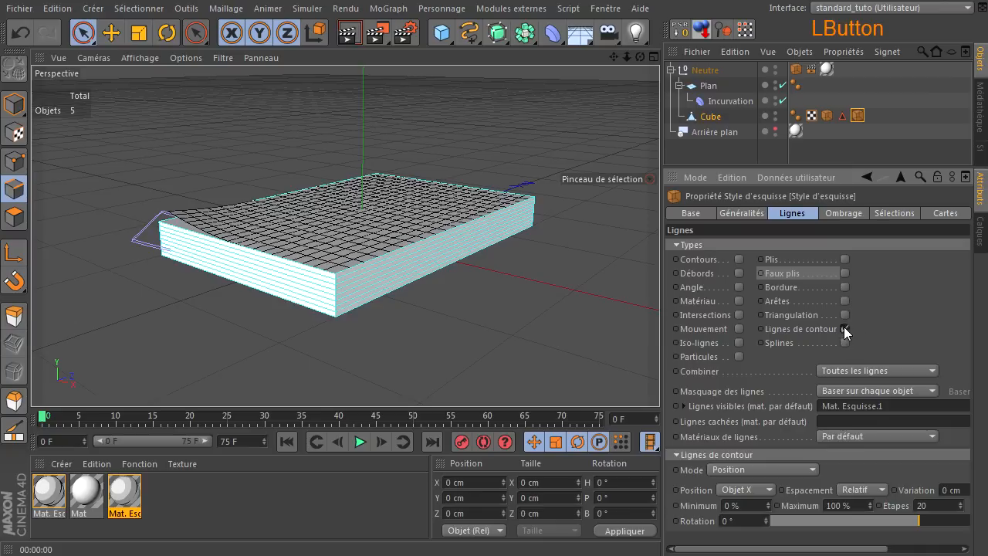
left_click(747, 490)
left_click(754, 522)
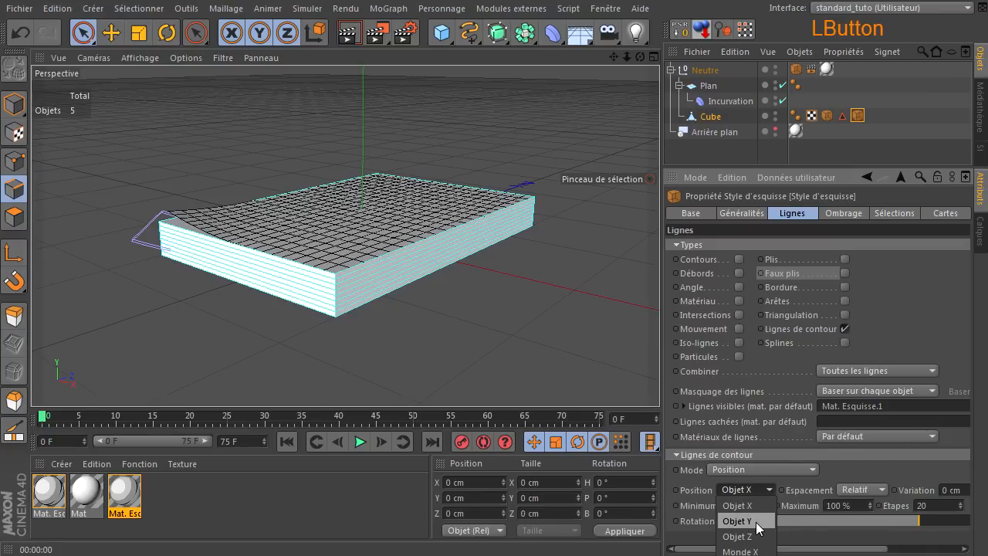
left_click(350, 39)
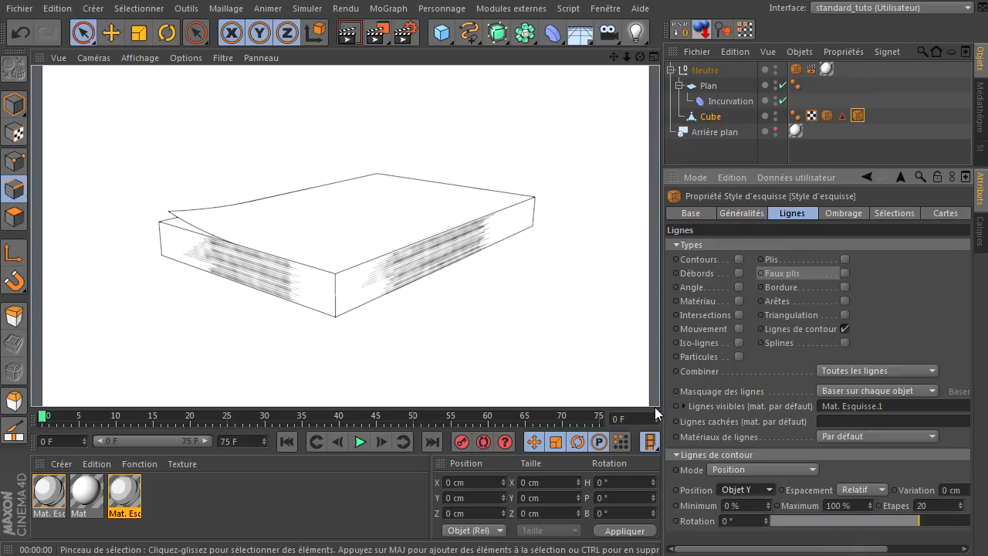
Set the number of contour line steps (Etapes) to 3 and render the view.
left_click(940, 505)
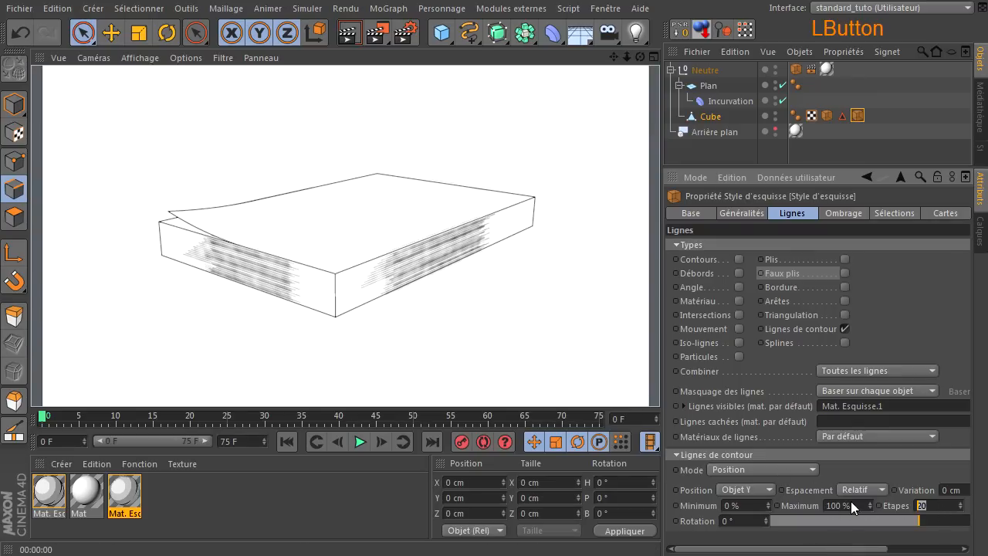
double_click(935, 505)
type("3")
key("Return")
left_click(354, 37)
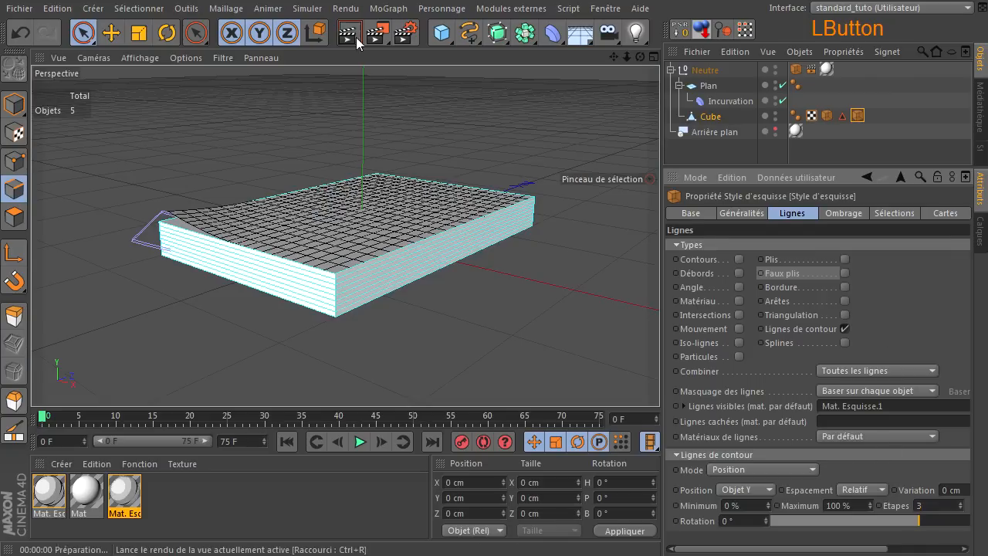
Raise the number of contour line steps (Etapes) to 6 in Cube's second sketch style and render the view.
left_click(961, 503)
left_click(961, 503)
left_click(961, 503)
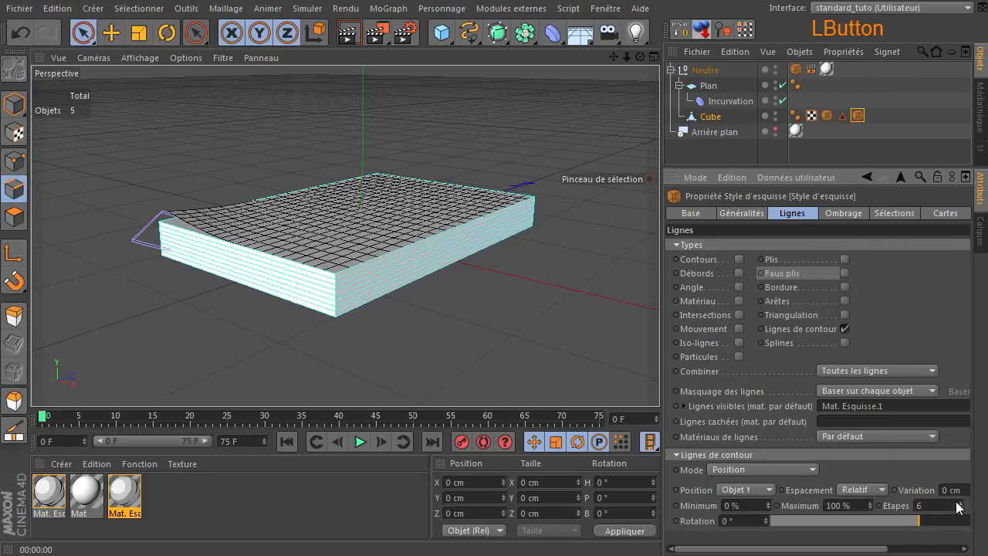
left_click(354, 36)
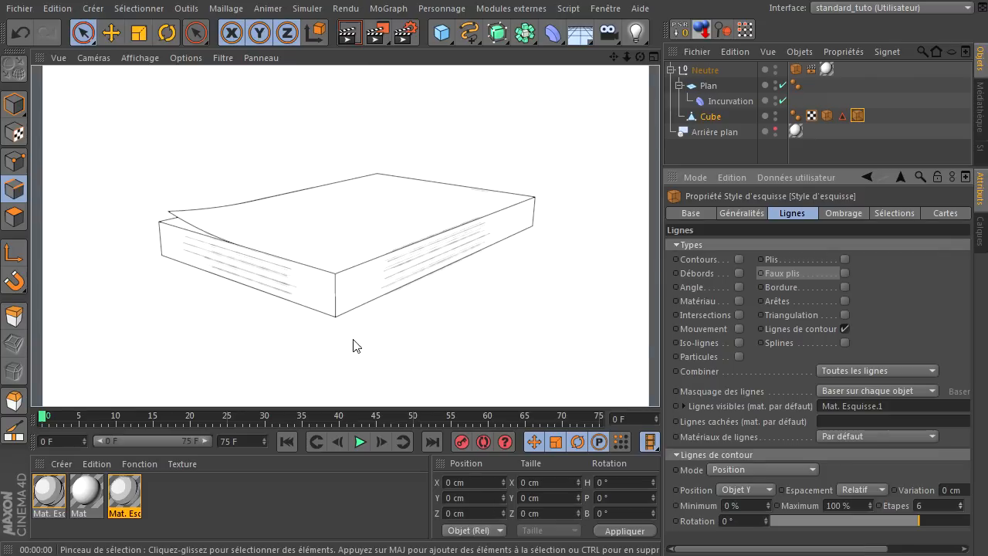
Set the contour line Variation to 2 cm and render the view.
left_click(951, 490)
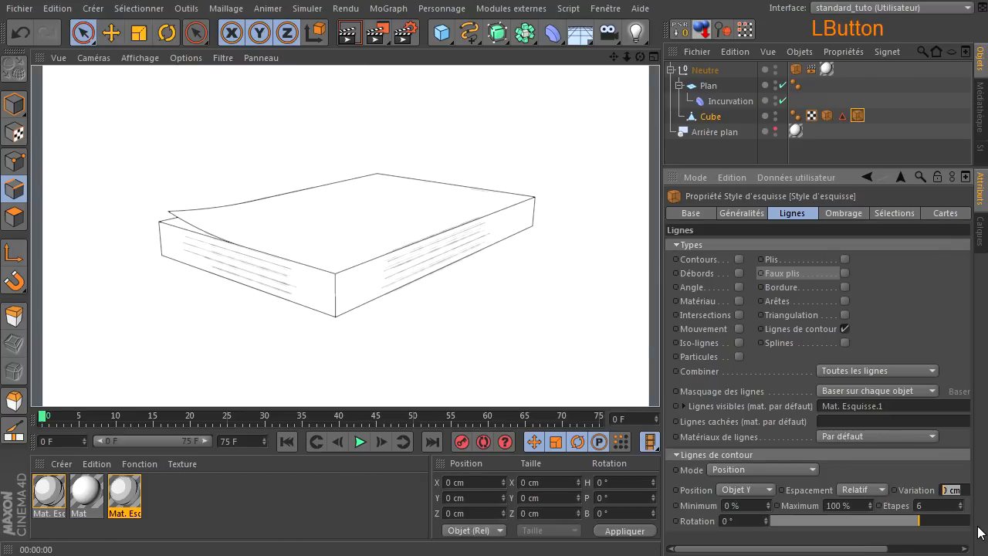
type("2")
key("Return")
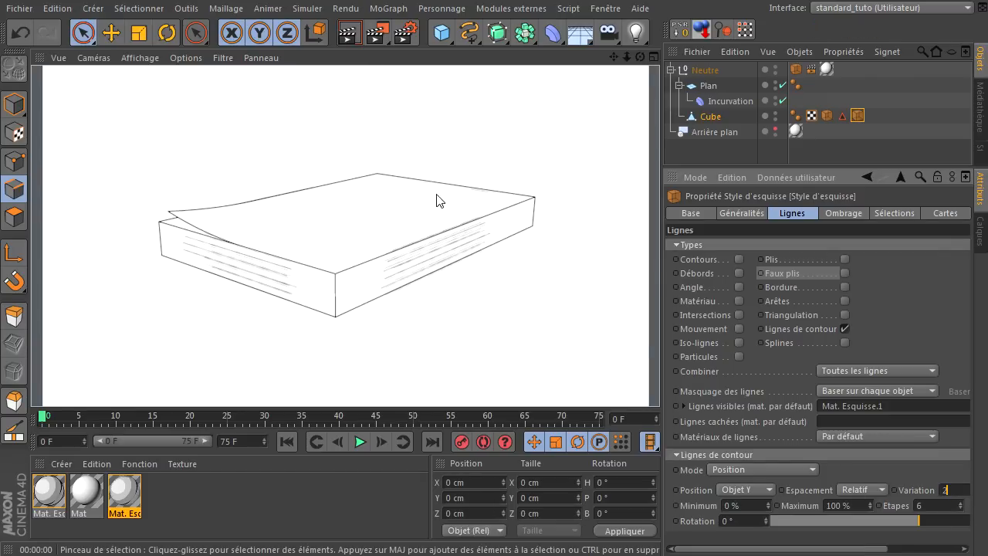
left_click(347, 33)
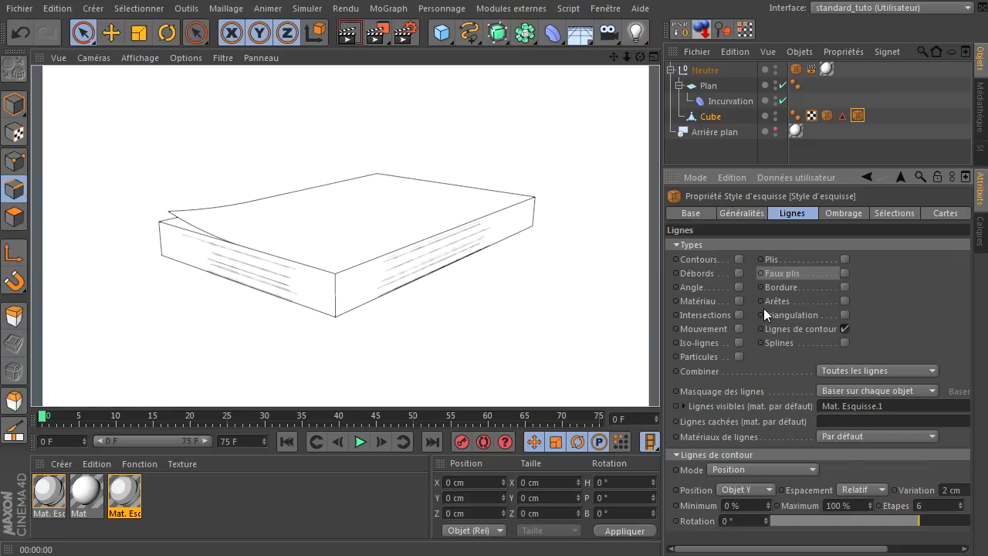
Review the second sketch style's selection and line settings, Cube's first sketch style and its edge selection tag.
left_click(894, 213)
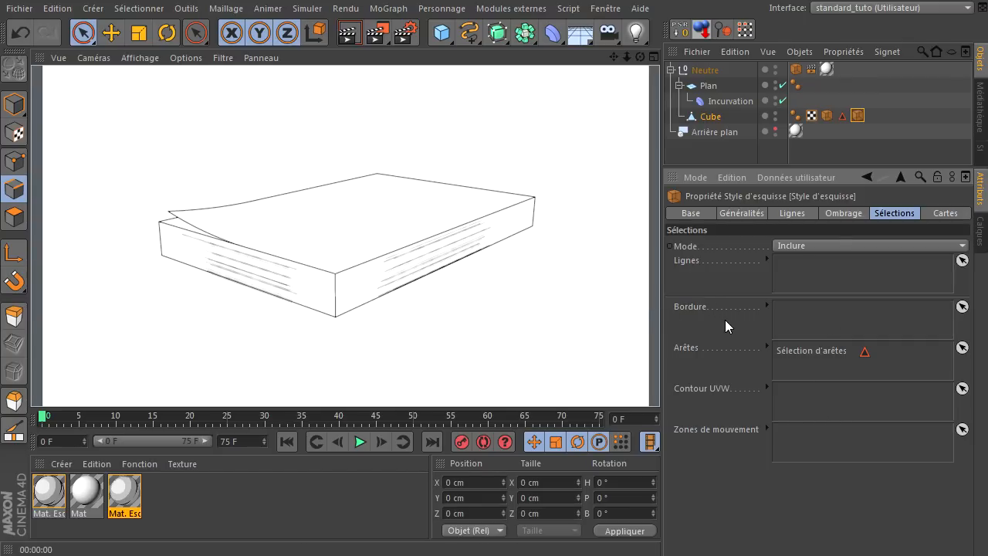
left_click(790, 213)
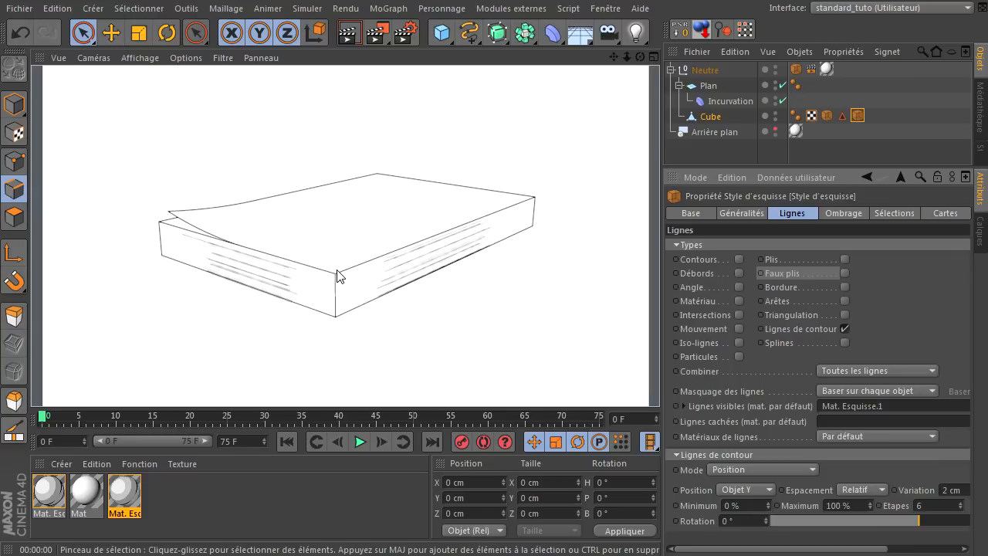
left_click(840, 116)
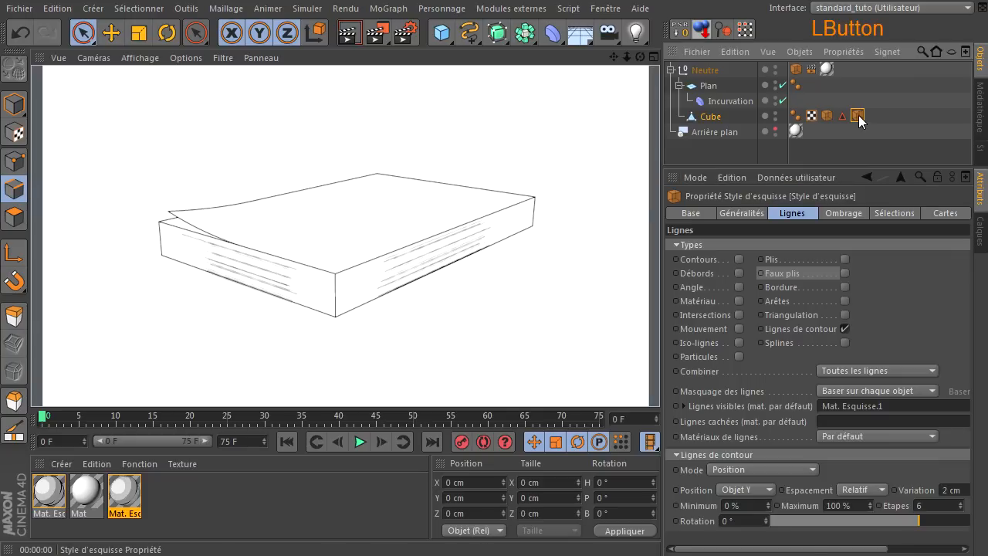
left_click(828, 116)
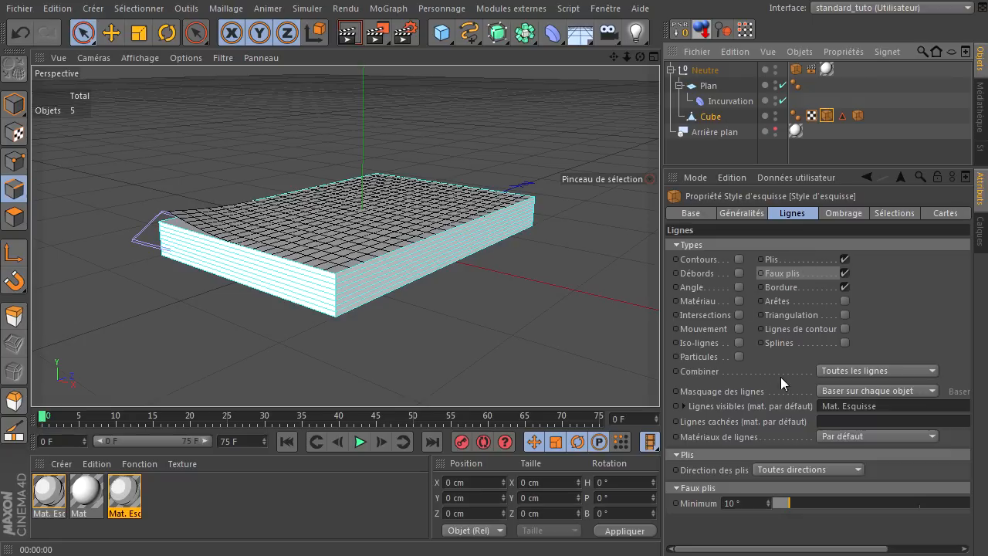
left_click(841, 117)
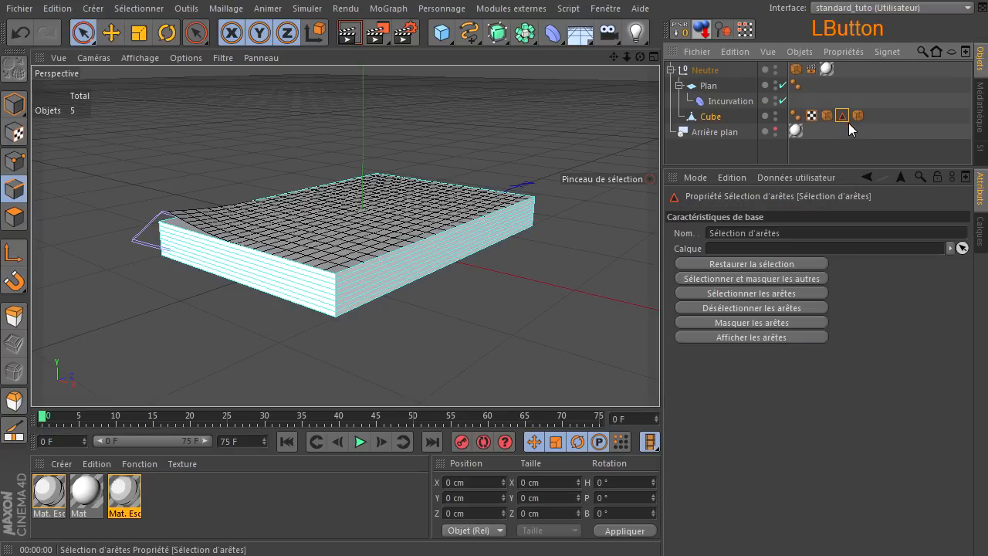
left_click(857, 117)
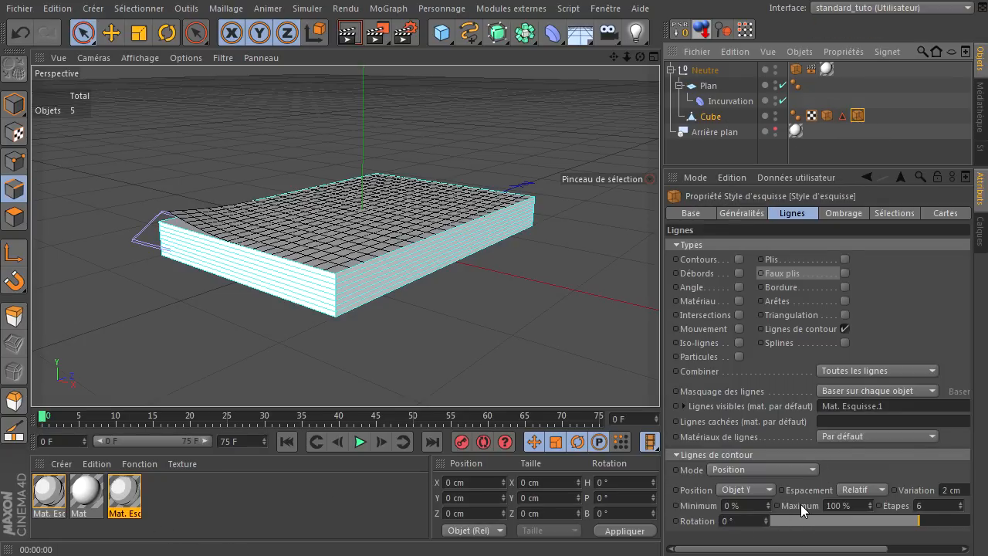
In Cube's second sketch style, replace the Lignes de contour line type with Arêtes and render the view.
left_click(845, 328)
left_click(844, 300)
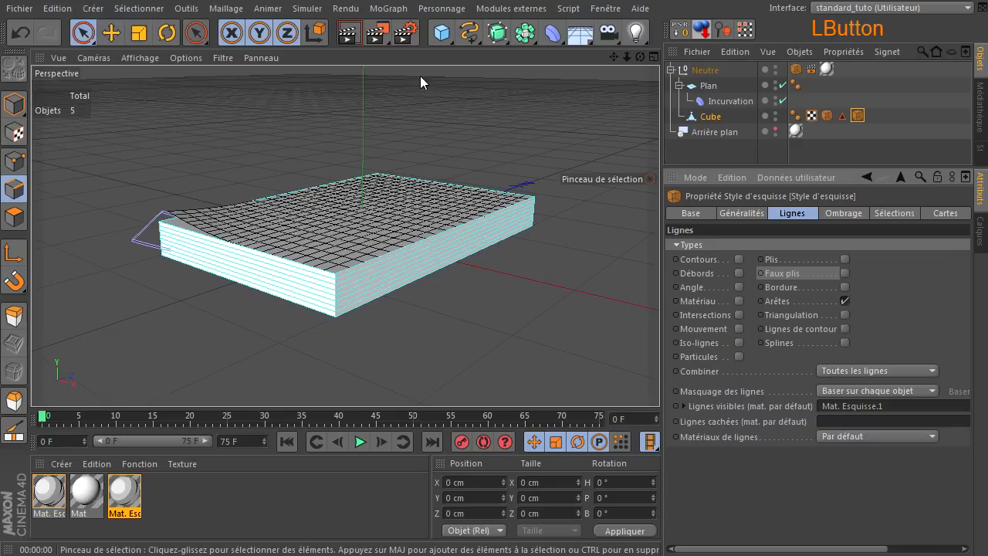
left_click(349, 32)
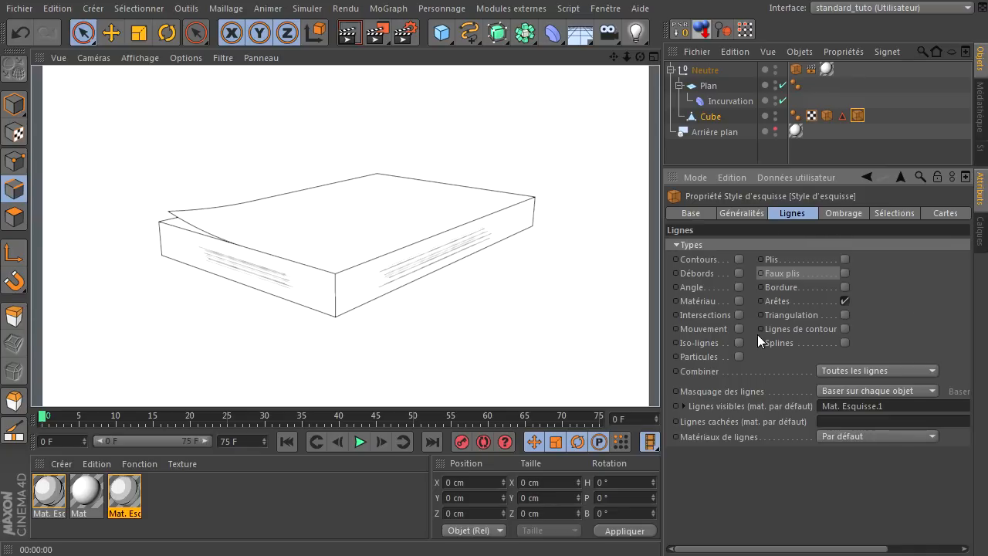
Recall the edges stored in Cube's edge selection, examine the selection modes of the second sketch style, and clear the edge selection.
left_click(842, 117)
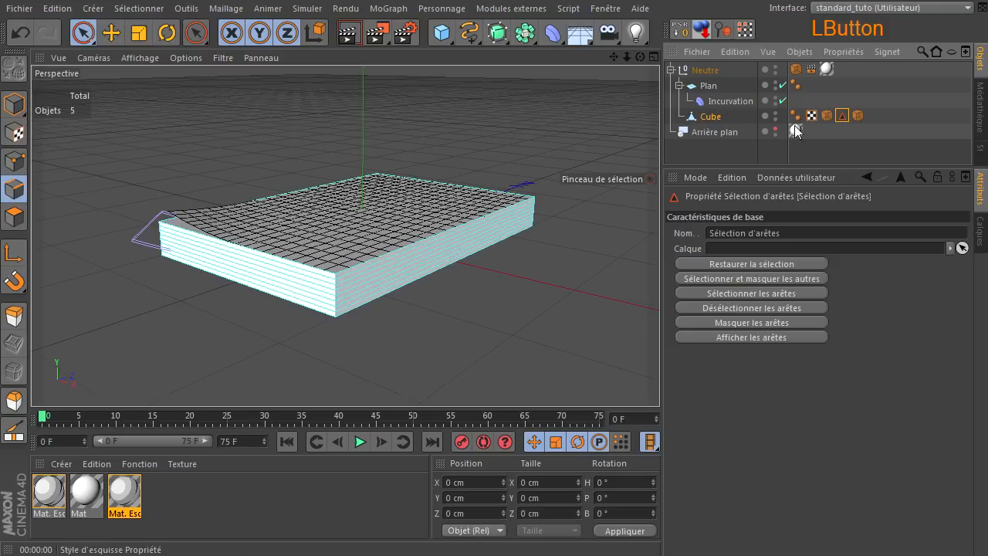
double_click(840, 118)
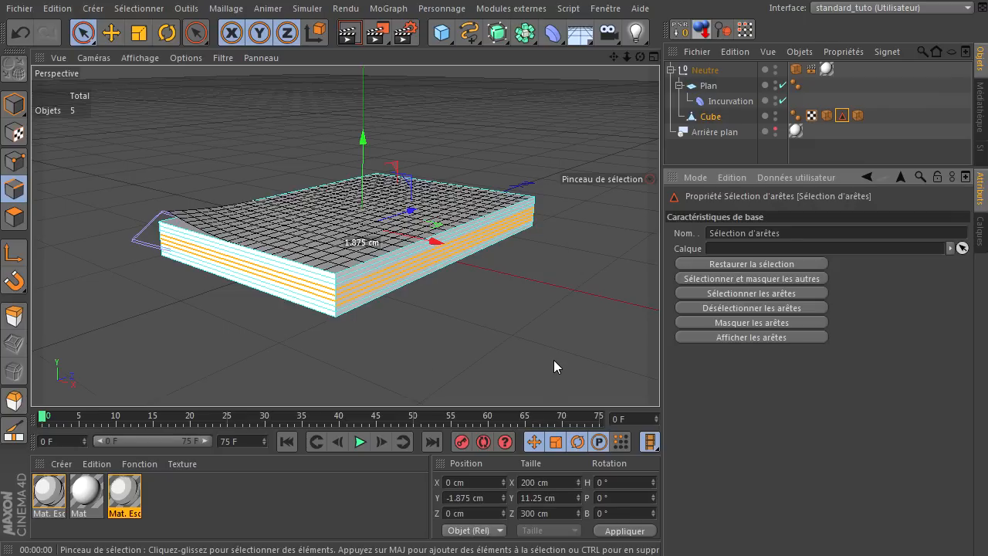
left_click(858, 116)
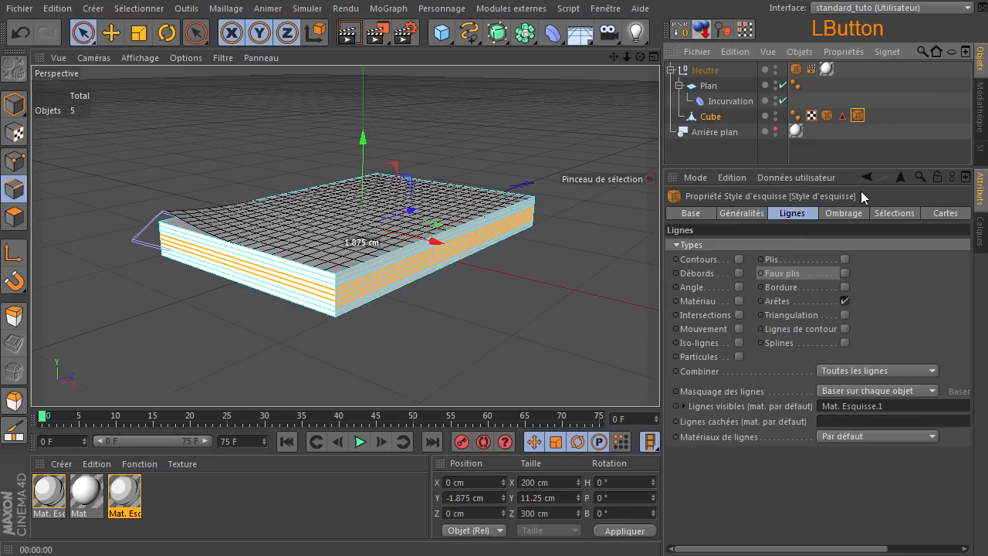
left_click(880, 216)
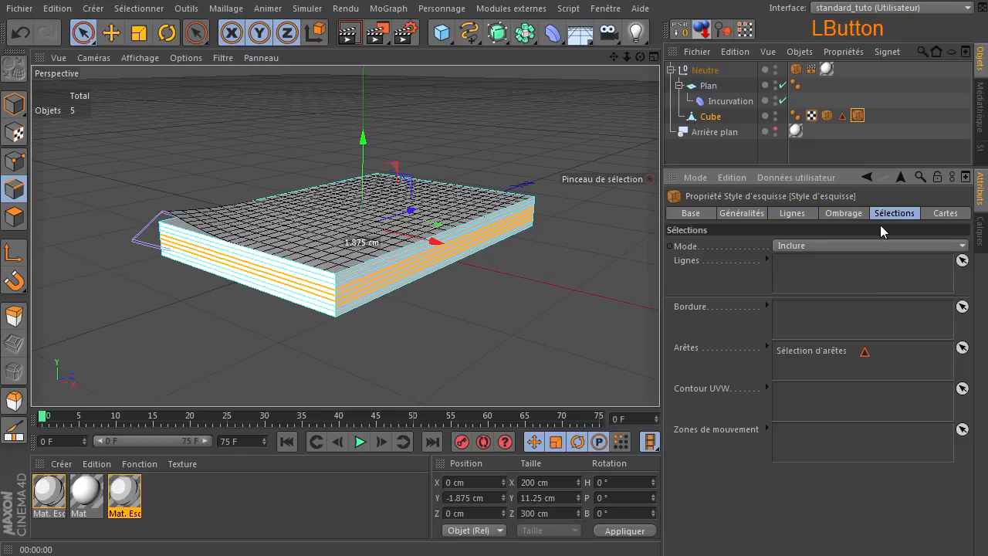
left_click(827, 245)
left_click(720, 285)
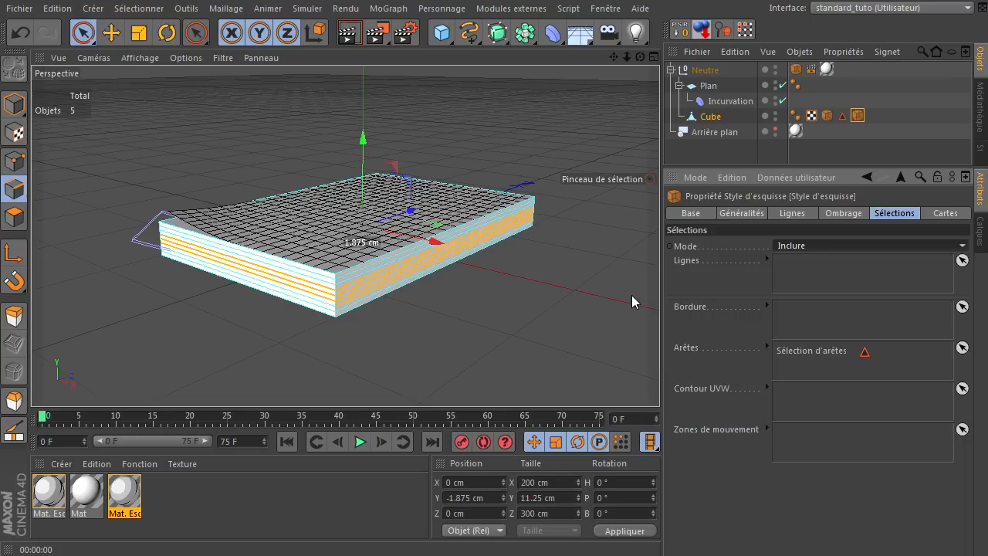
left_click(509, 340)
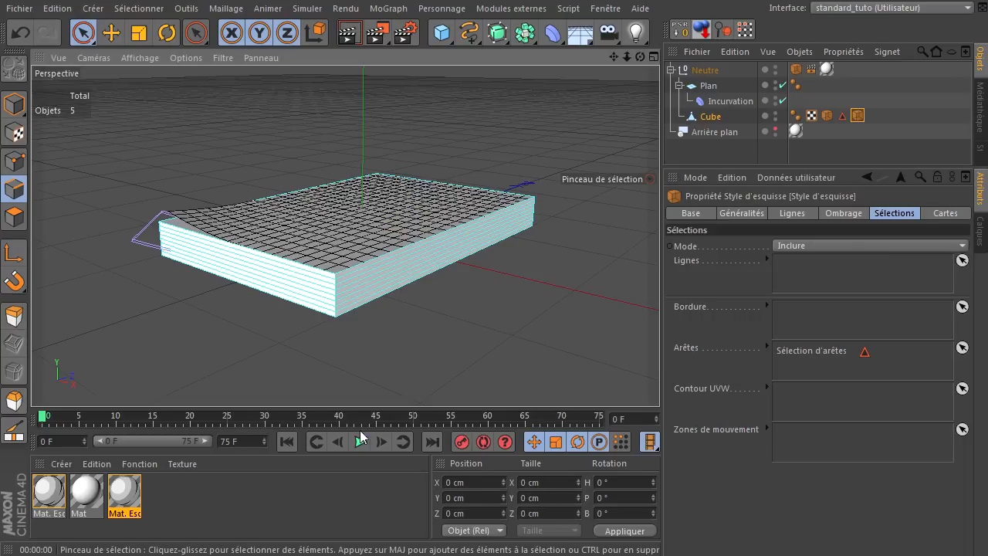
Examine the Traits, Généralités, Ajustement and Distorsion settings of the material Mat. Esquisse.1 and close its editor.
left_click(116, 494)
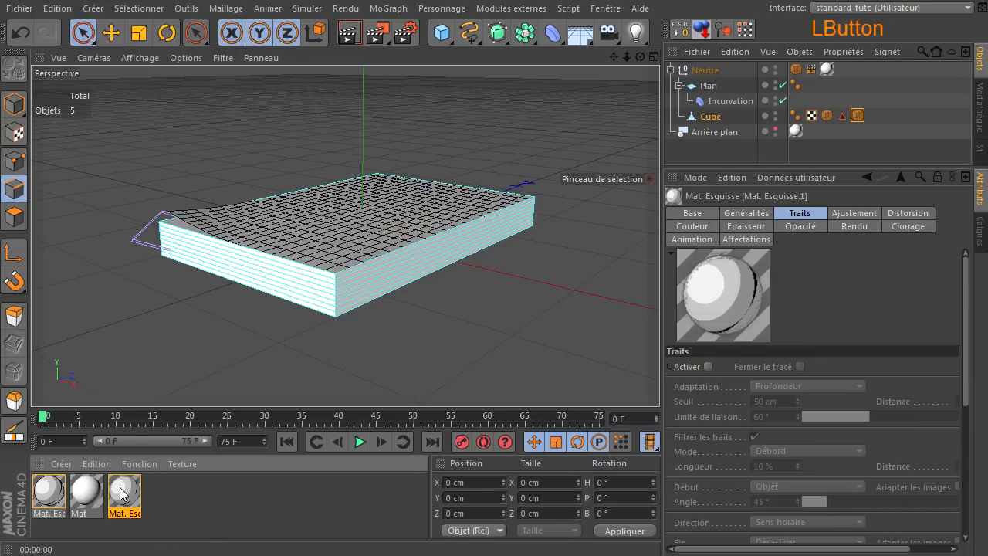
double_click(115, 494)
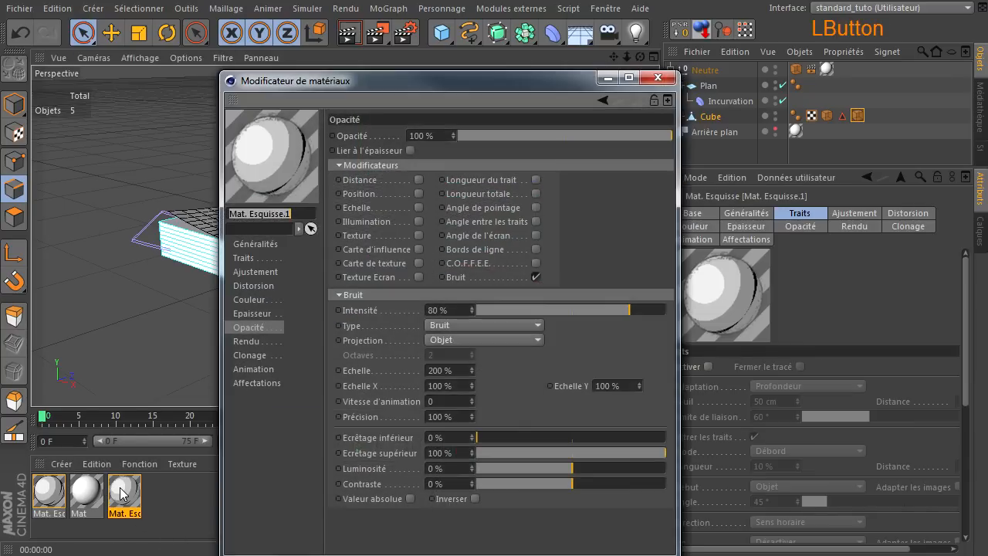
left_click(254, 261)
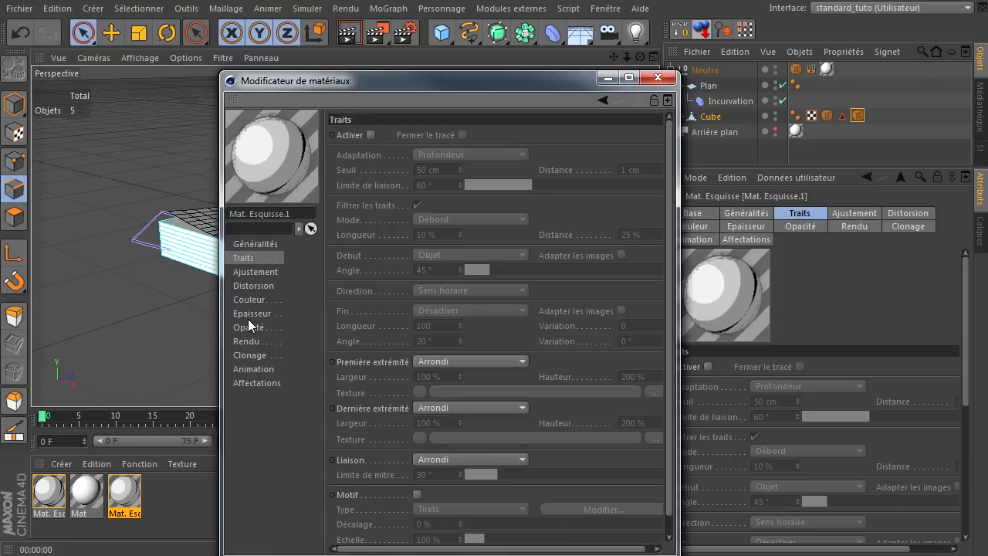
left_click(263, 246)
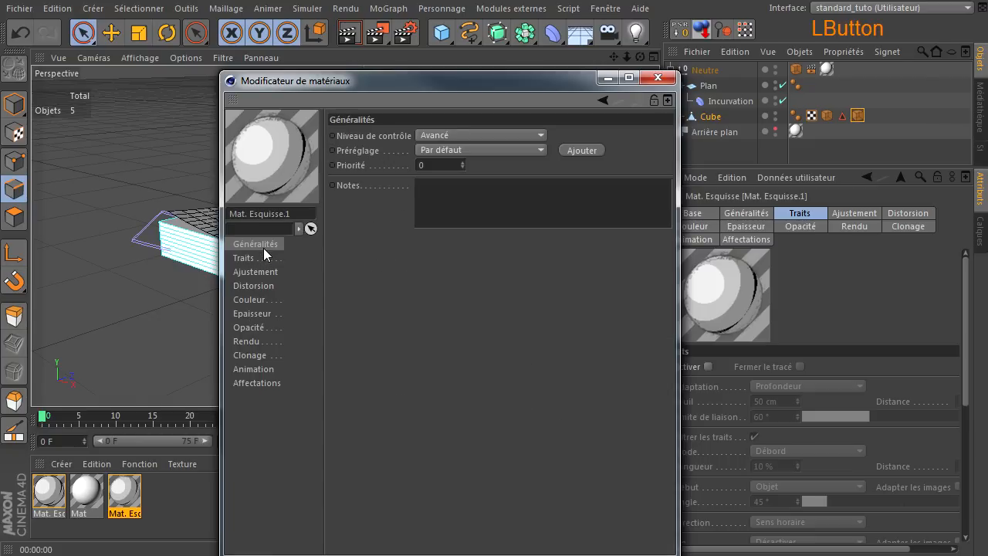
left_click(261, 272)
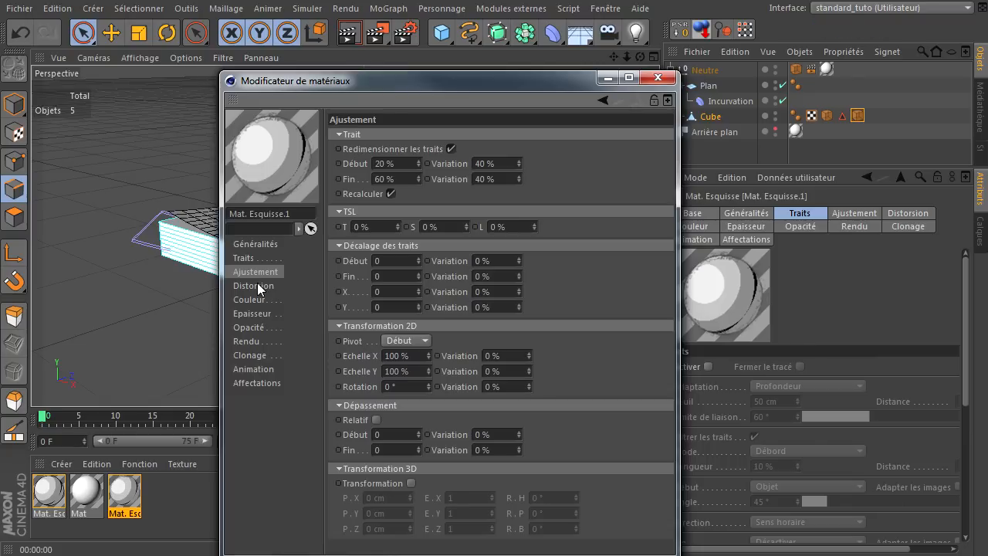
left_click(258, 284)
left_click(255, 260)
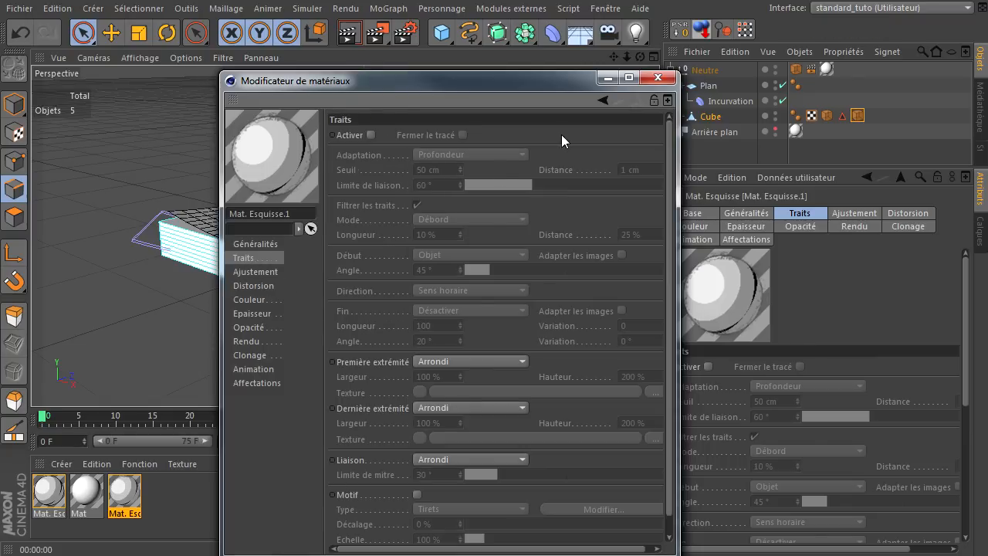
left_click(657, 78)
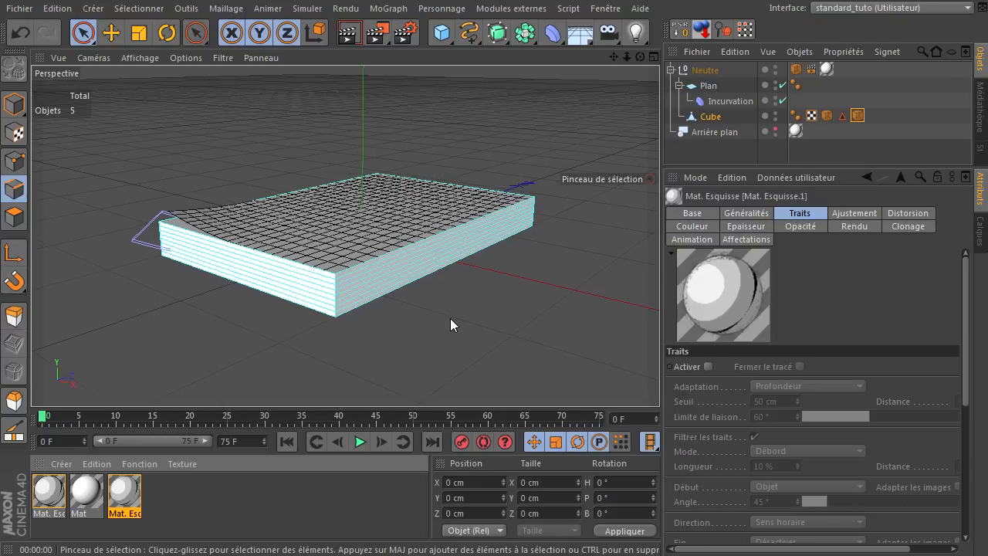